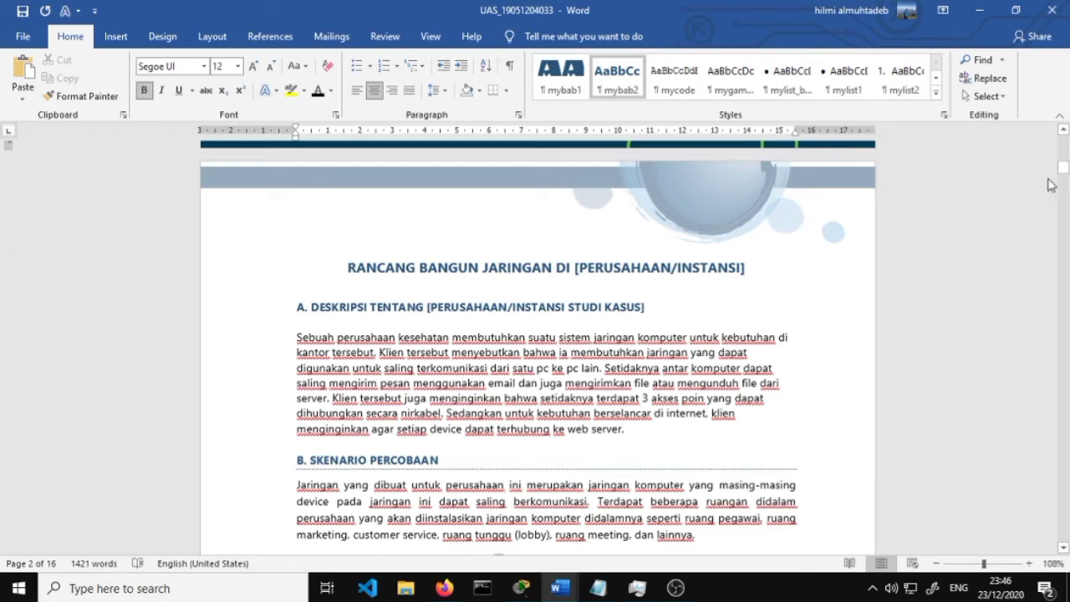
Fix the typo 'terkomunikasi' to 'berkomunikasi' in the section A paragraph
scroll(1051, 185, "up", 10)
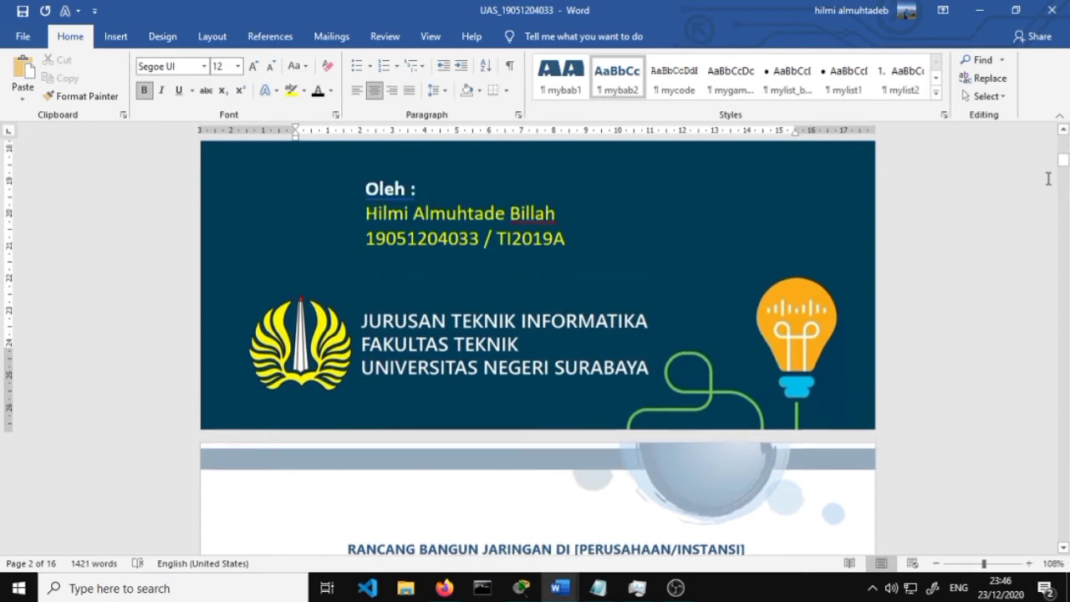
scroll(1048, 178, "up", 3)
scroll(1048, 178, "down", 1)
scroll(1048, 178, "up", 2)
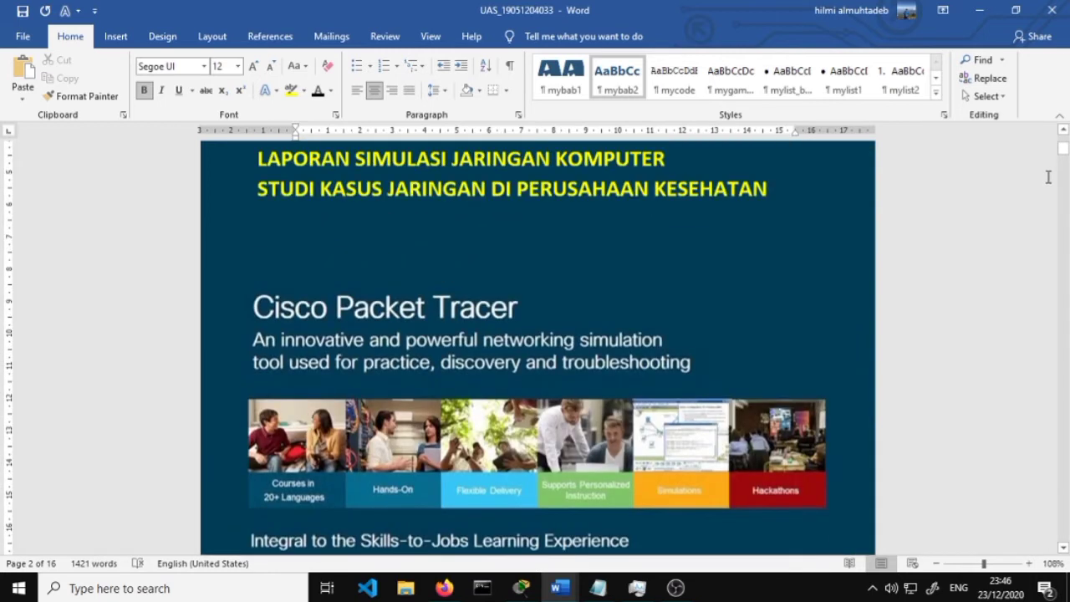
scroll(1047, 176, "up", 2)
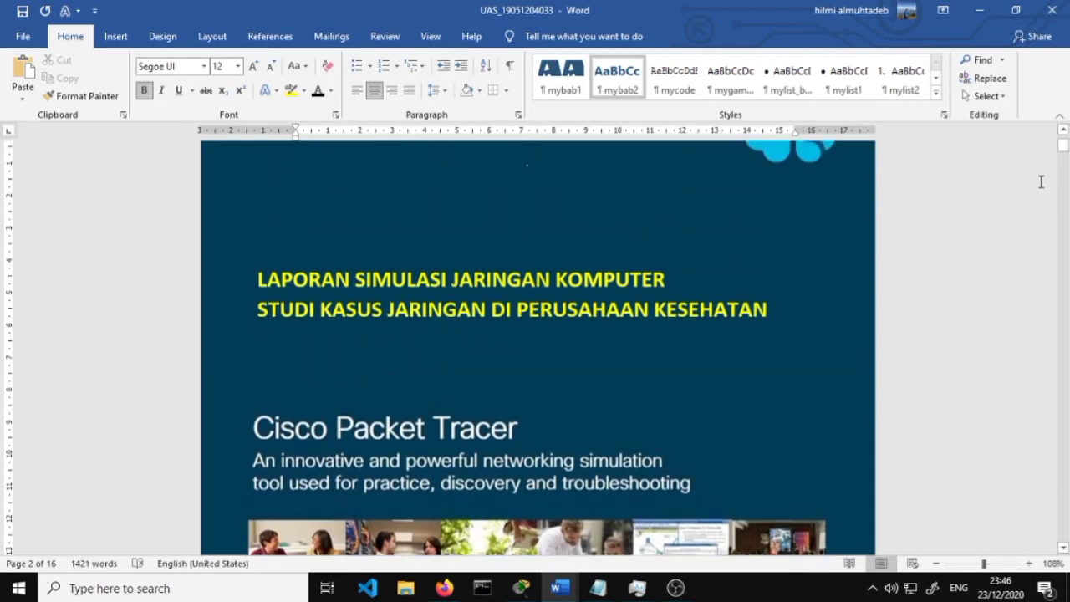
scroll(970, 232, "down", 20)
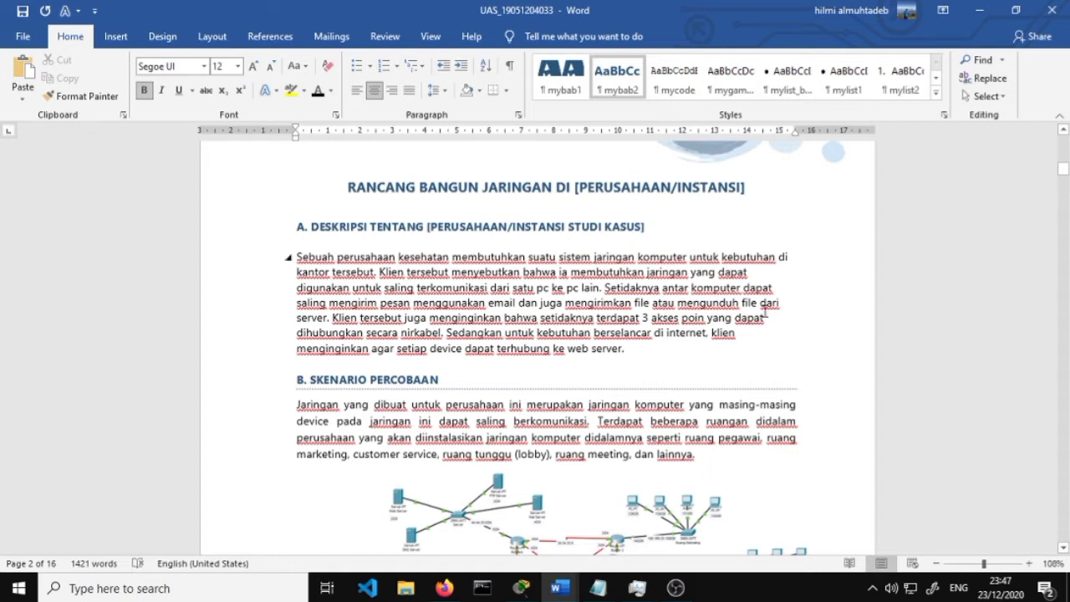
scroll(731, 297, "down", 2)
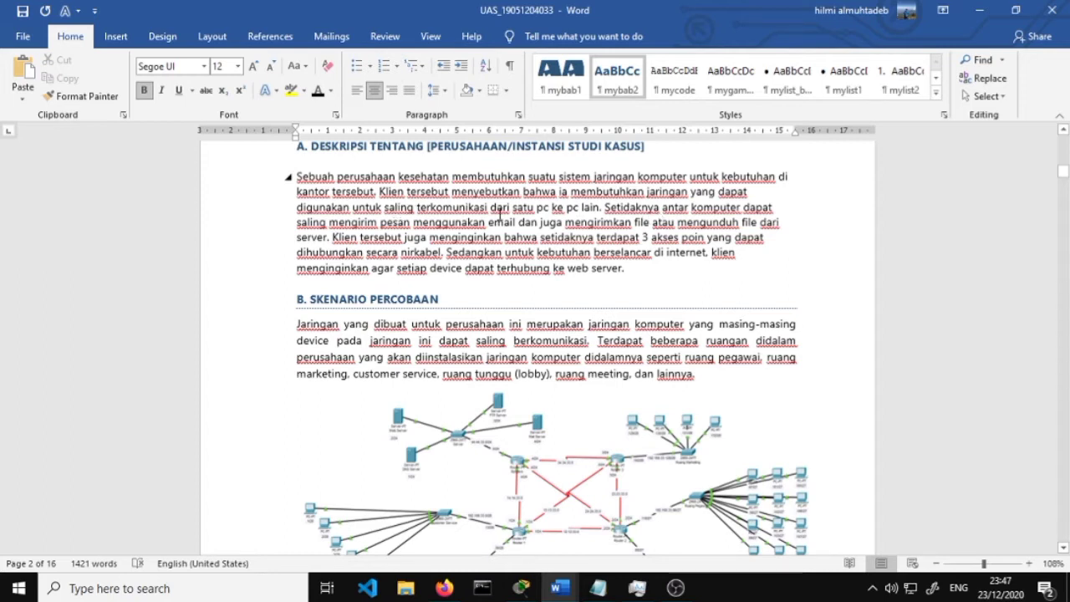
left_click(419, 207)
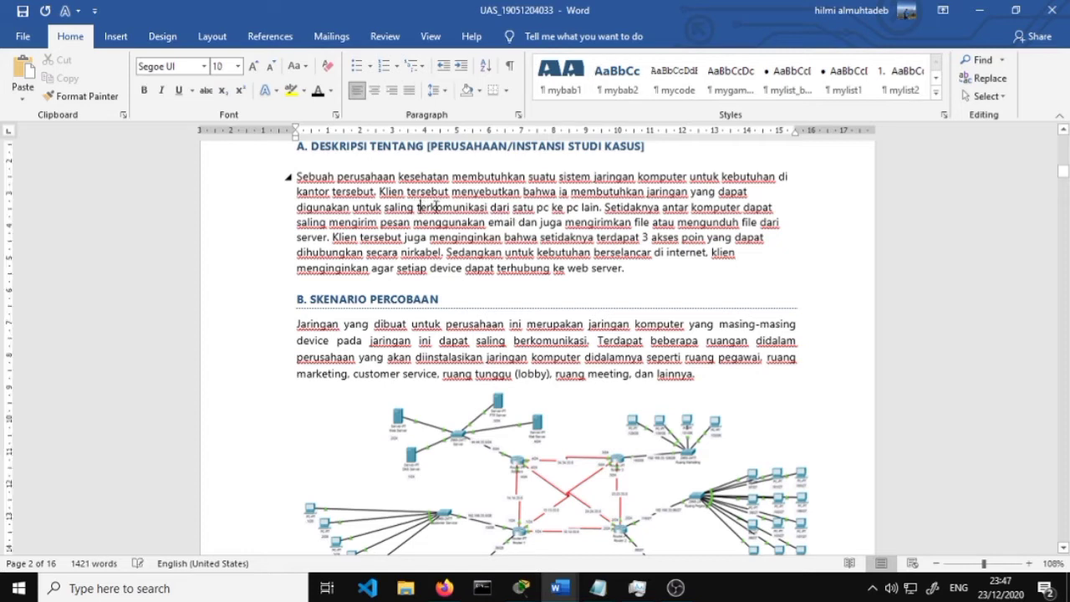
key("BackSpace")
type("b")
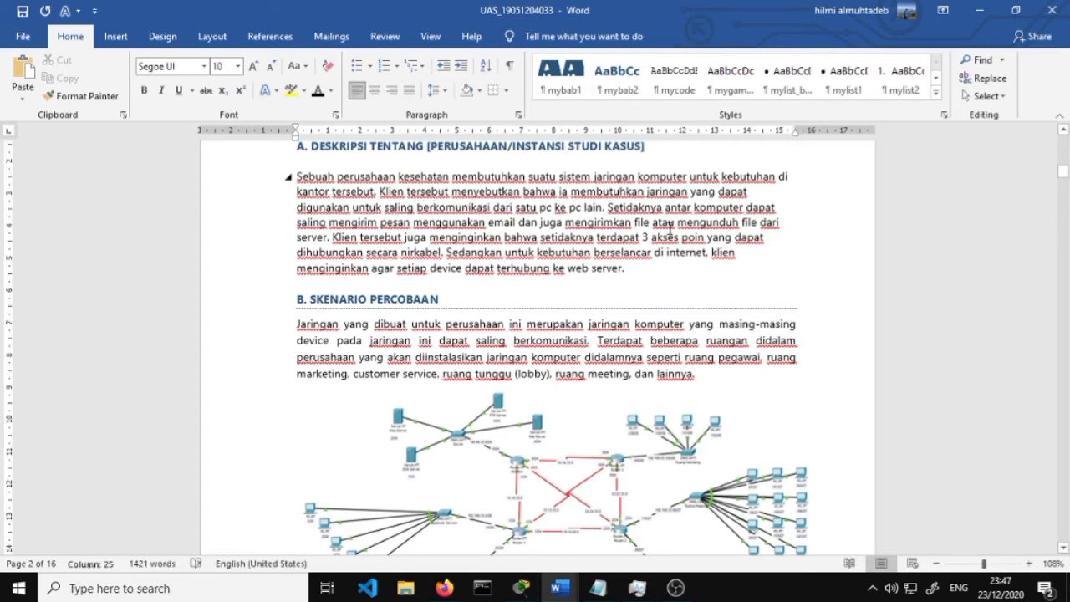
left_click(928, 245)
scroll(872, 283, "down", 2)
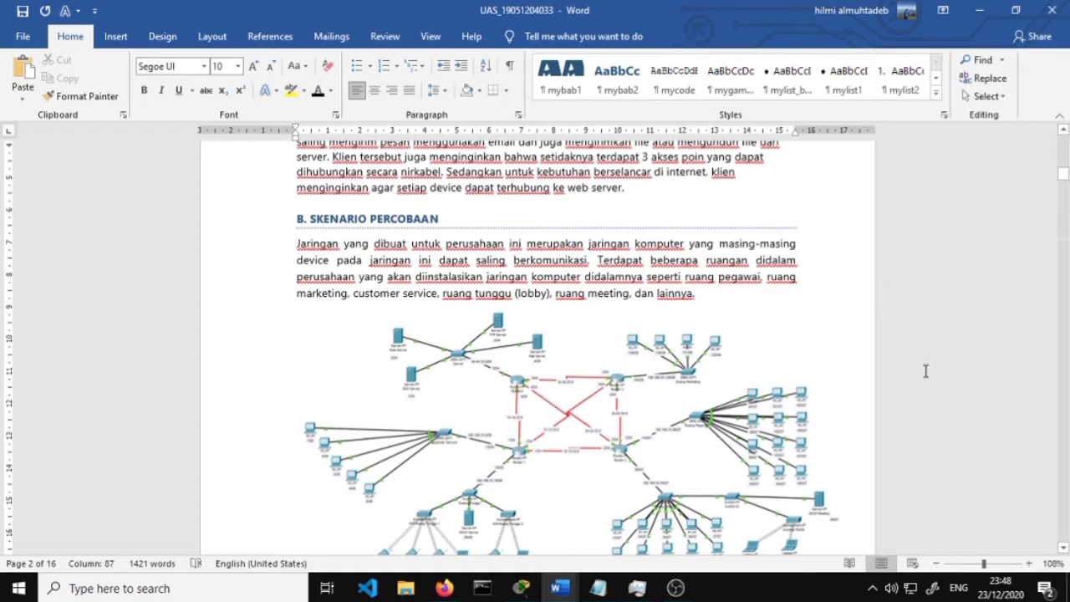
scroll(925, 370, "down", 2)
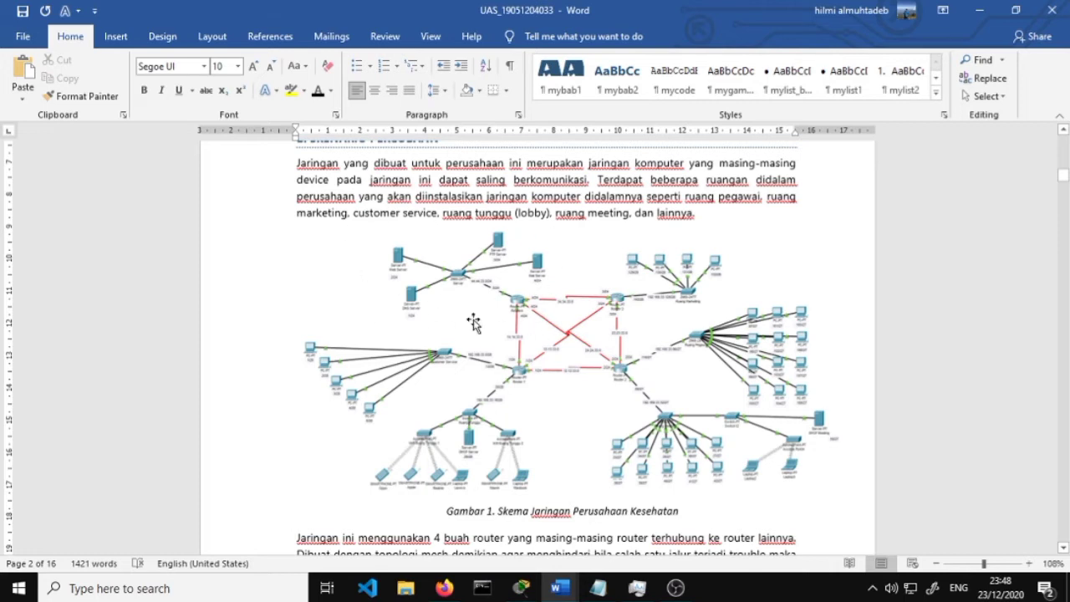
scroll(673, 386, "down", 1)
scroll(675, 385, "down", 5)
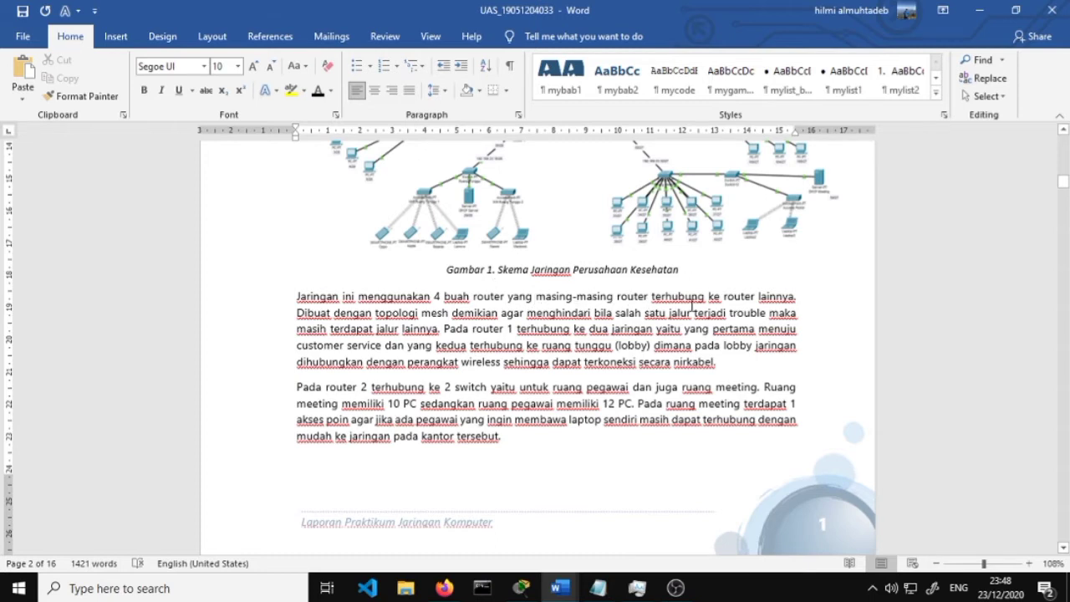
scroll(710, 301, "up", 3)
scroll(717, 318, "up", 1)
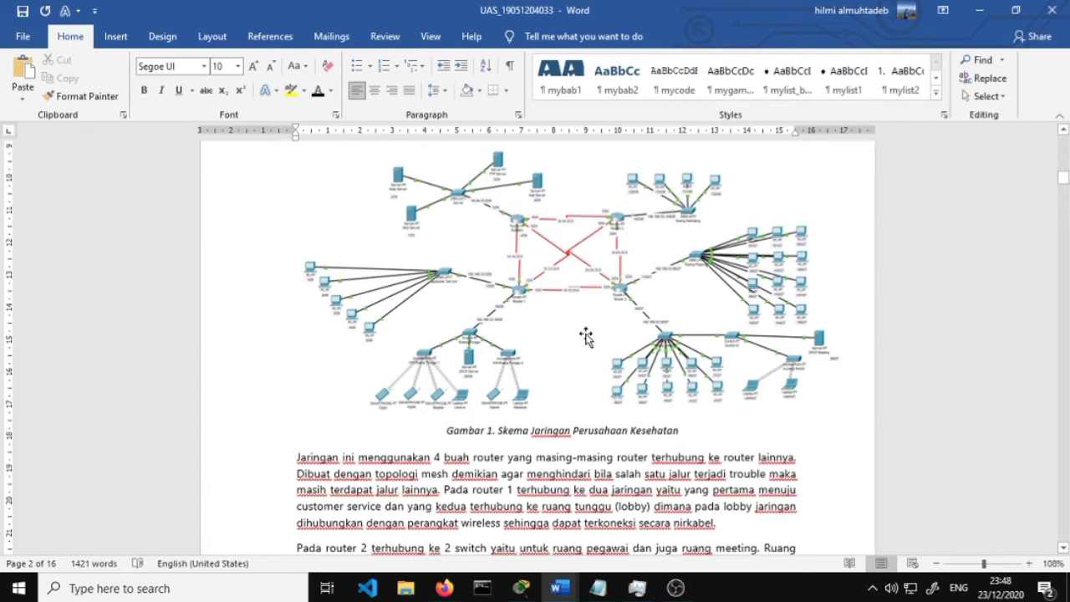
scroll(586, 337, "down", 2)
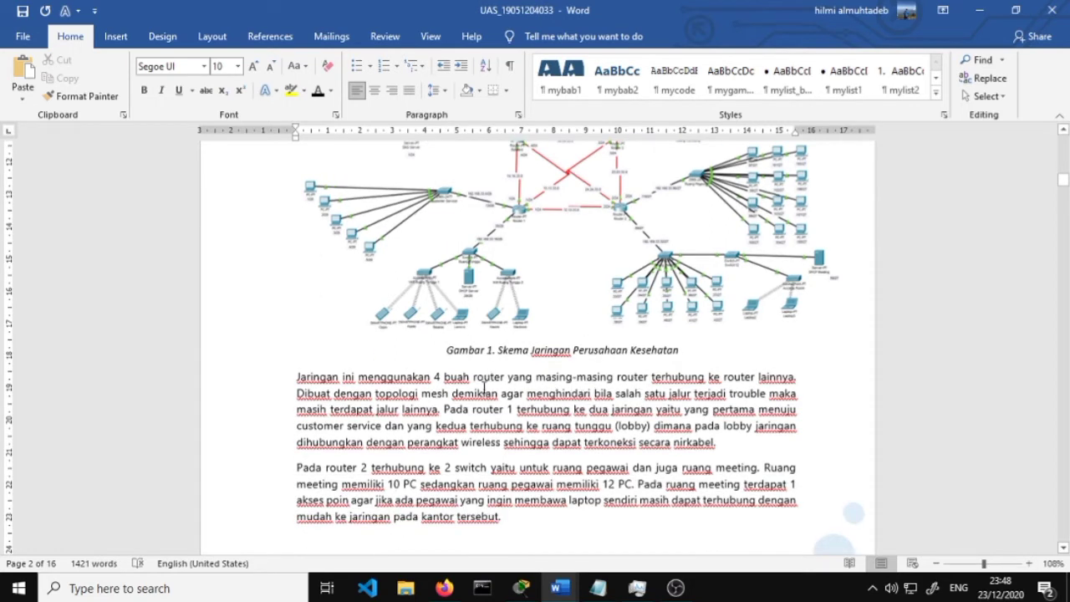
scroll(543, 389, "up", 1)
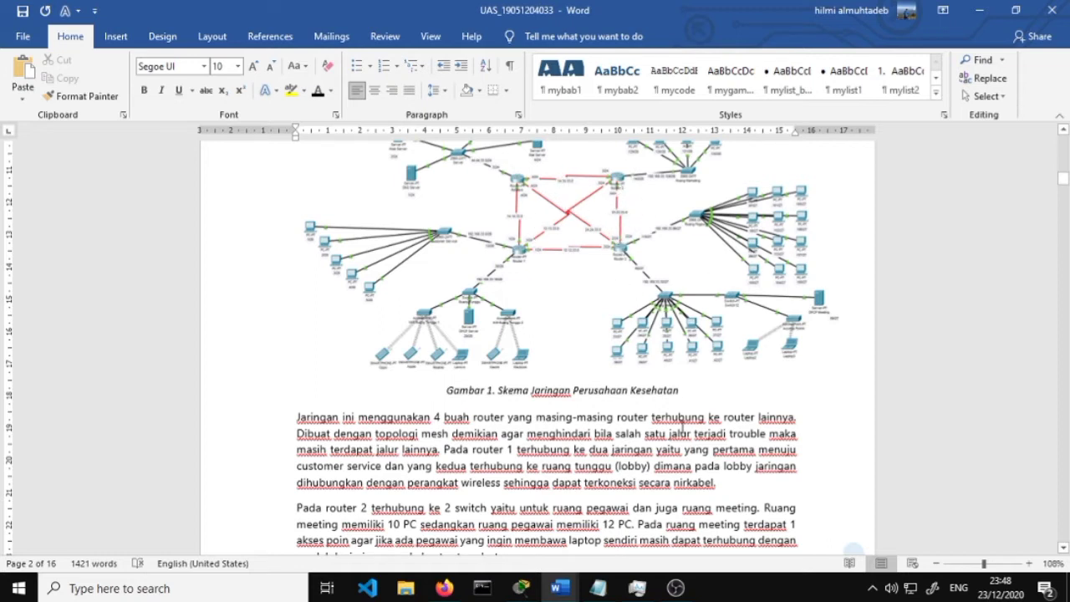
scroll(688, 452, "down", 1)
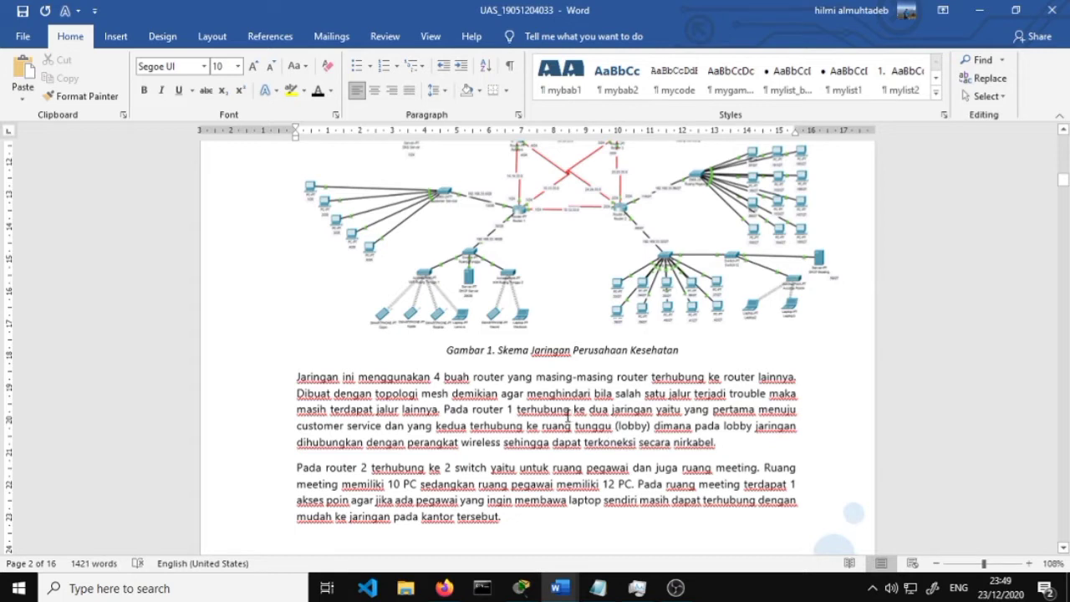
Break the mesh-topology paragraph so 'Pada router 1' begins a new paragraph
left_click(448, 409)
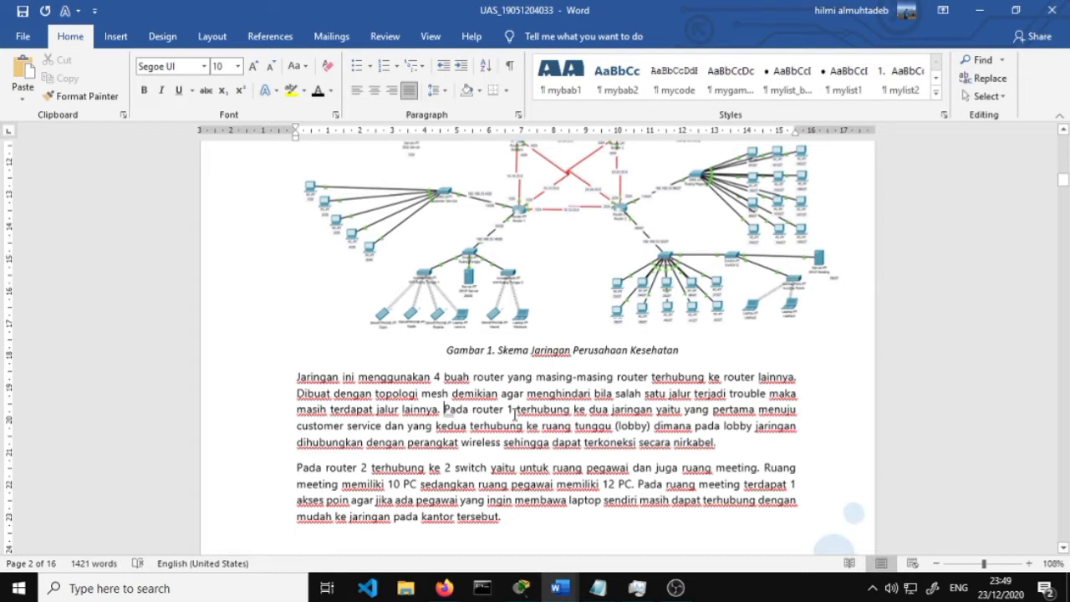
key("Return")
scroll(509, 428, "down", 3)
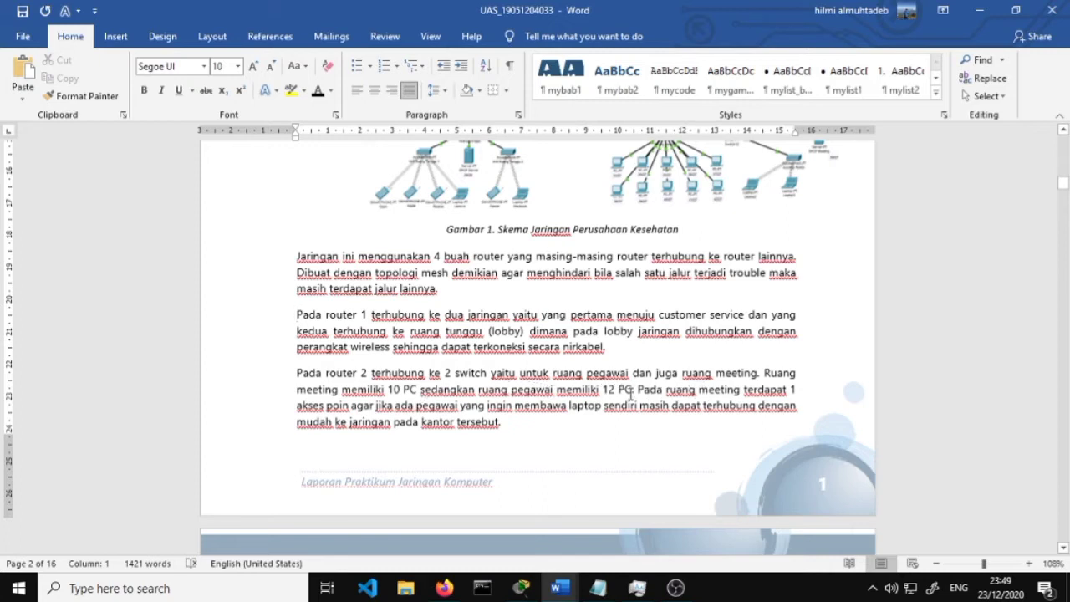
scroll(702, 266, "up", 2)
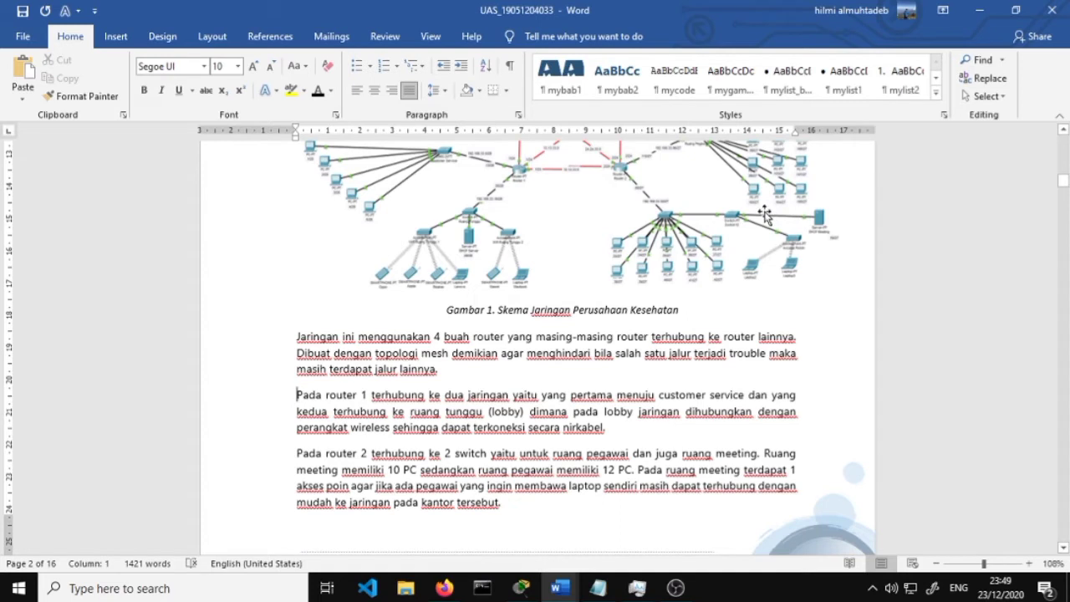
scroll(735, 263, "down", 6)
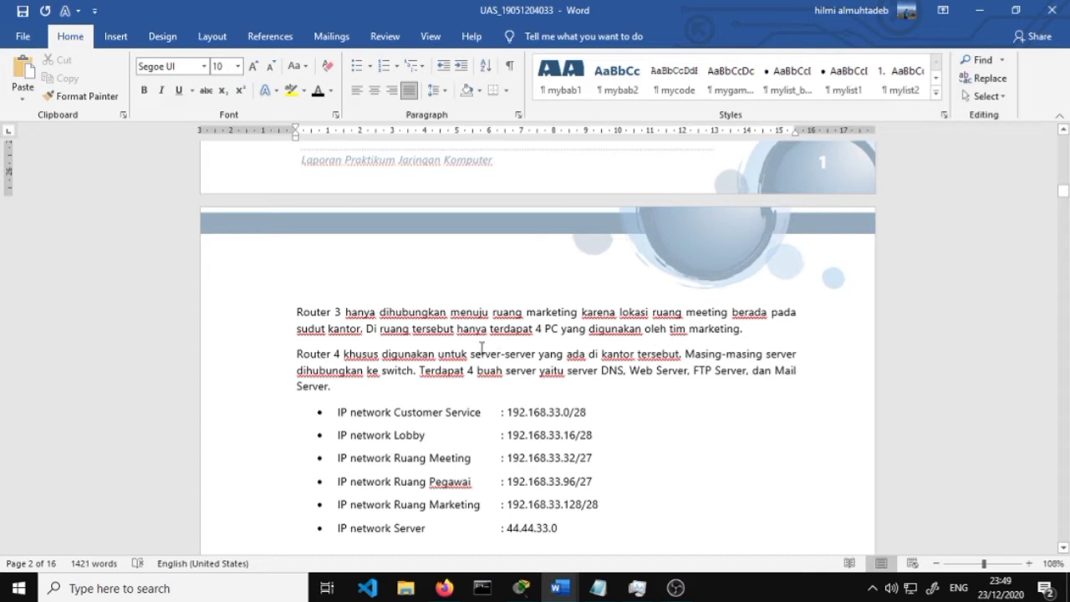
scroll(408, 350, "down", 1)
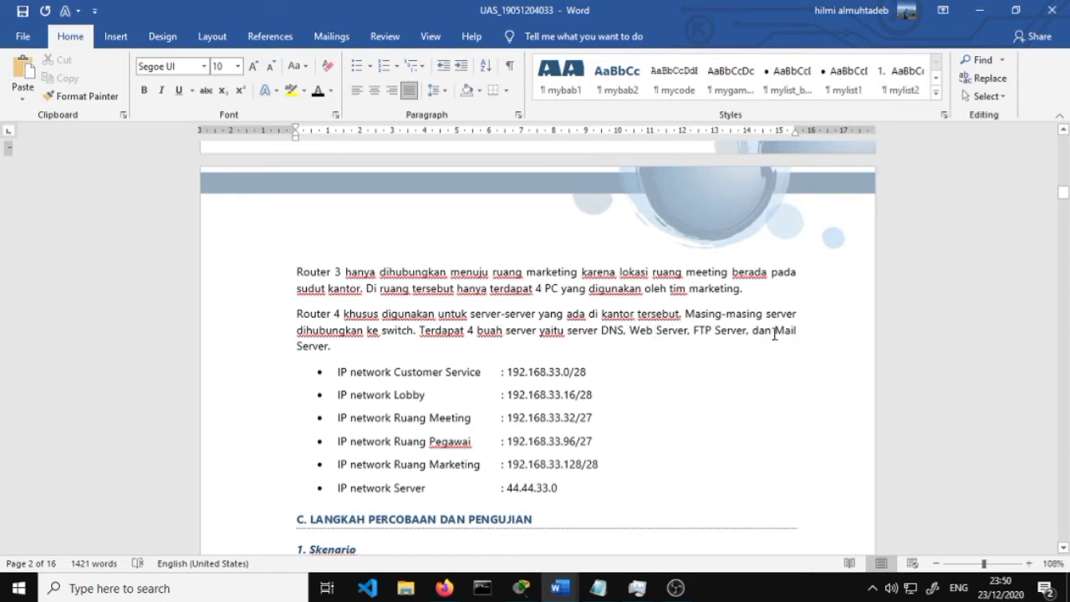
scroll(592, 339, "down", 3)
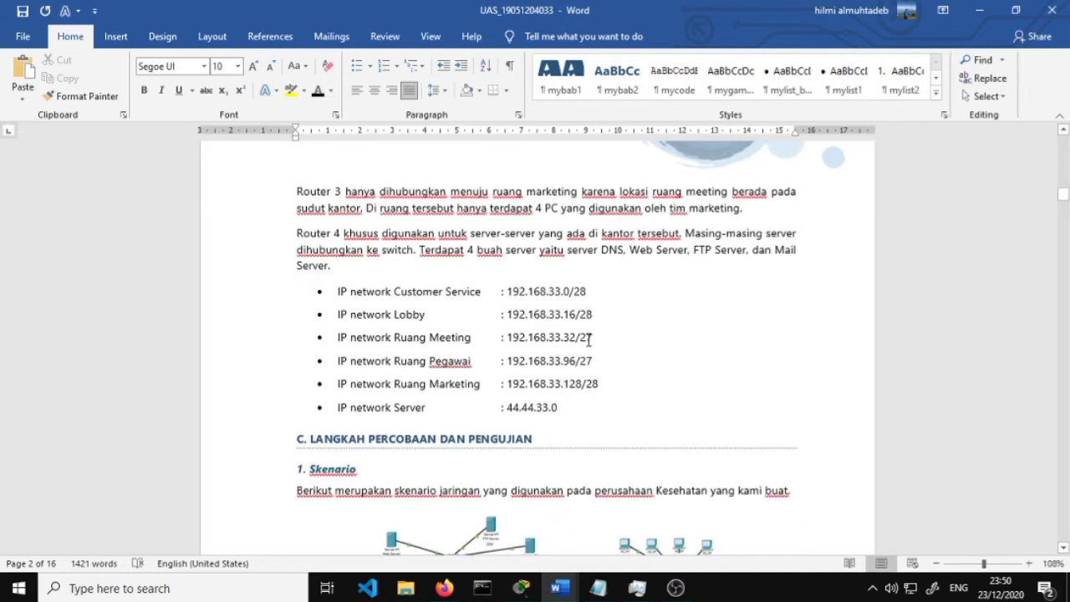
scroll(505, 275, "up", 1)
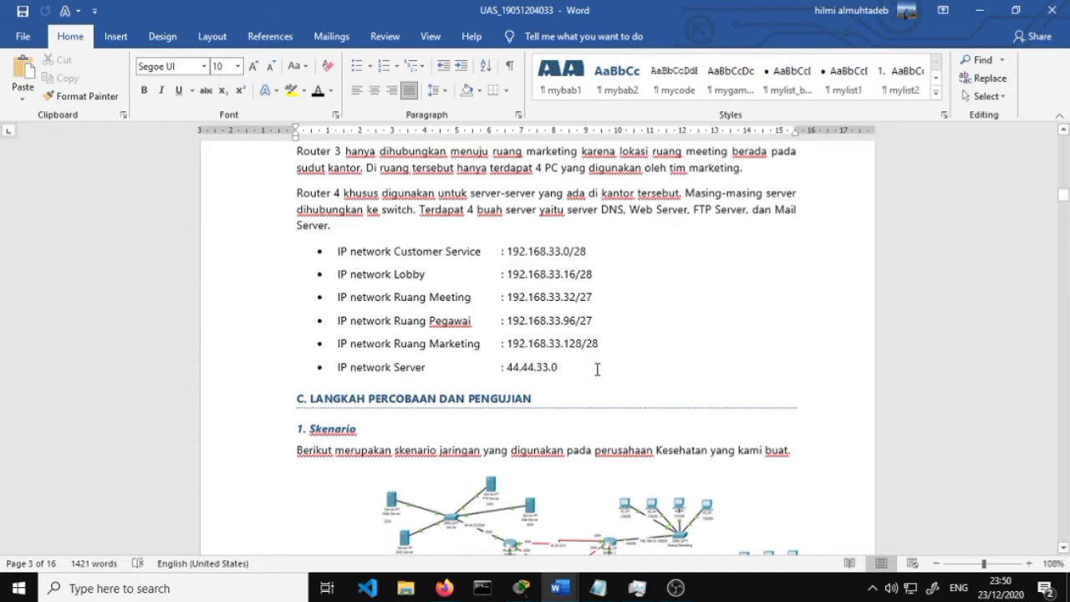
Append the /24 prefix to the IP network Server entry 44.44.33.0
left_click(597, 369)
type("/24")
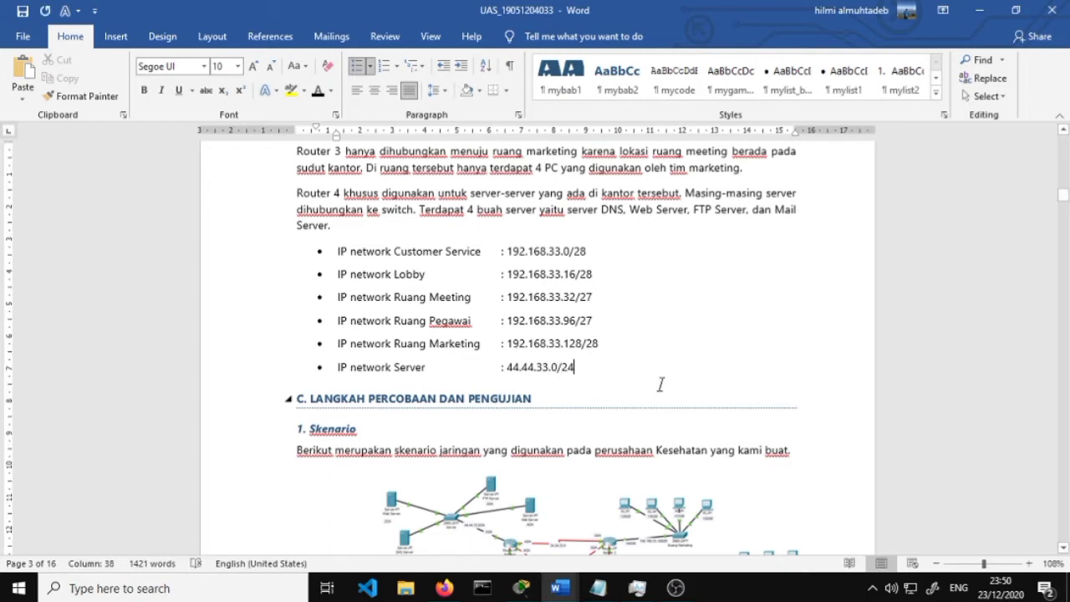
scroll(630, 385, "down", 4)
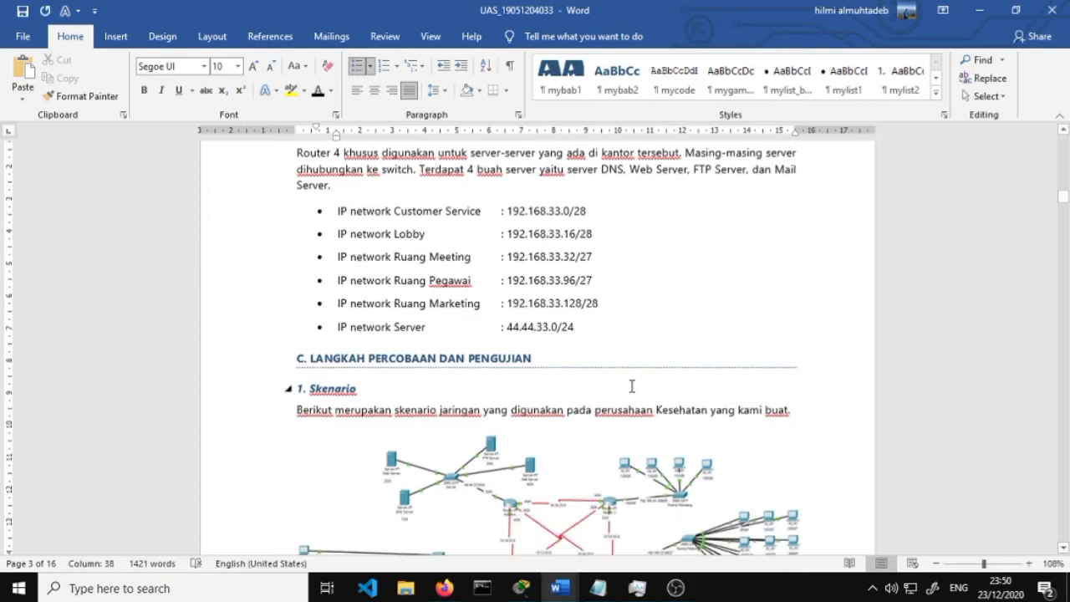
scroll(437, 347, "down", 2)
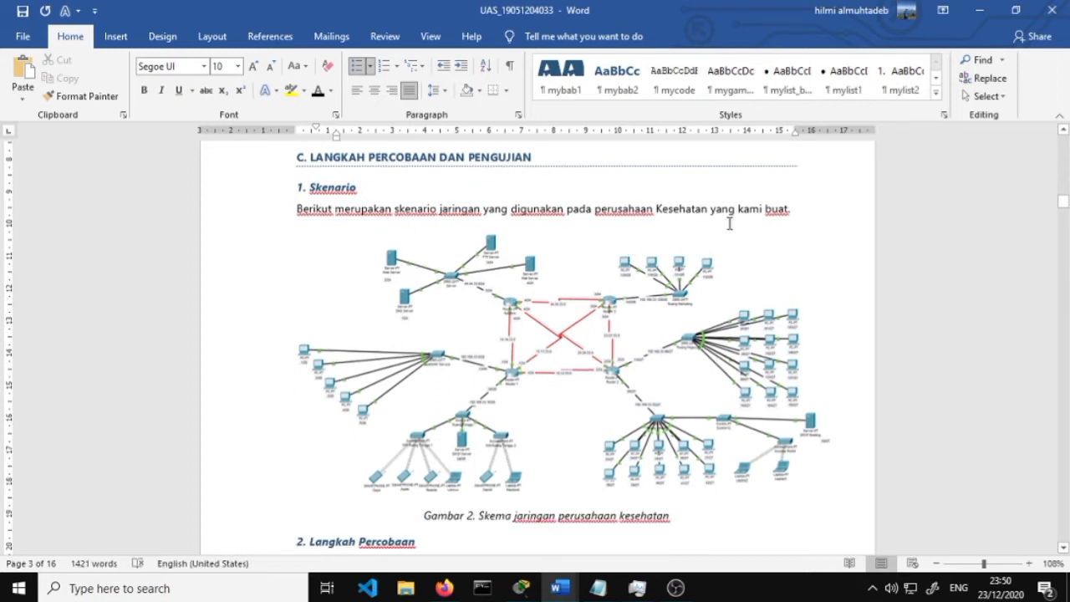
scroll(807, 410, "down", 2)
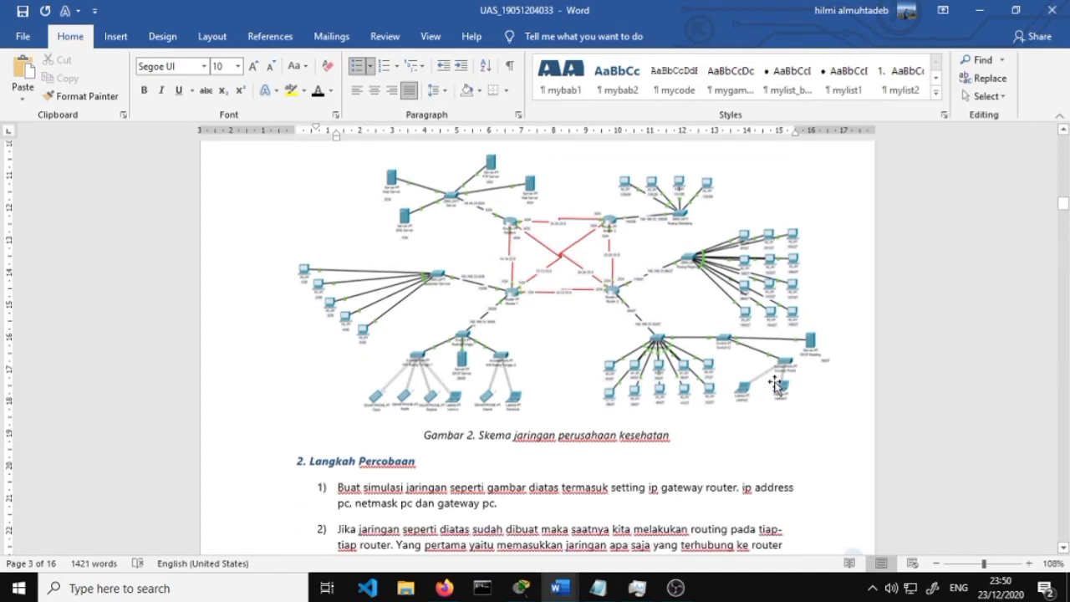
scroll(756, 359, "down", 2)
scroll(744, 339, "down", 1)
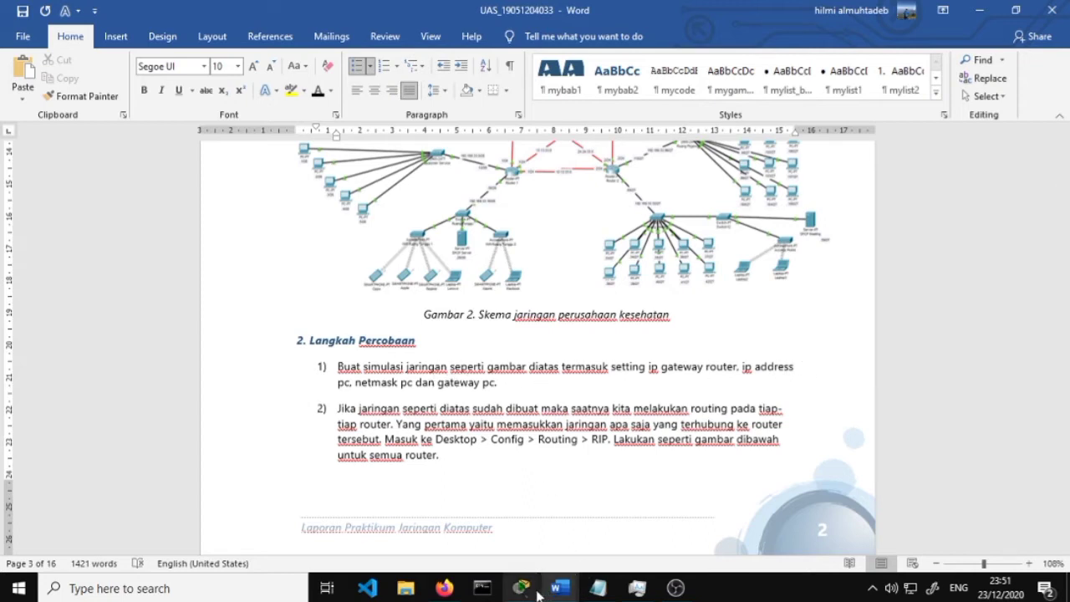
Zoom out and scroll the Packet Tracer workspace to show the whole topology
mouse_move(535, 589)
left_click(520, 526)
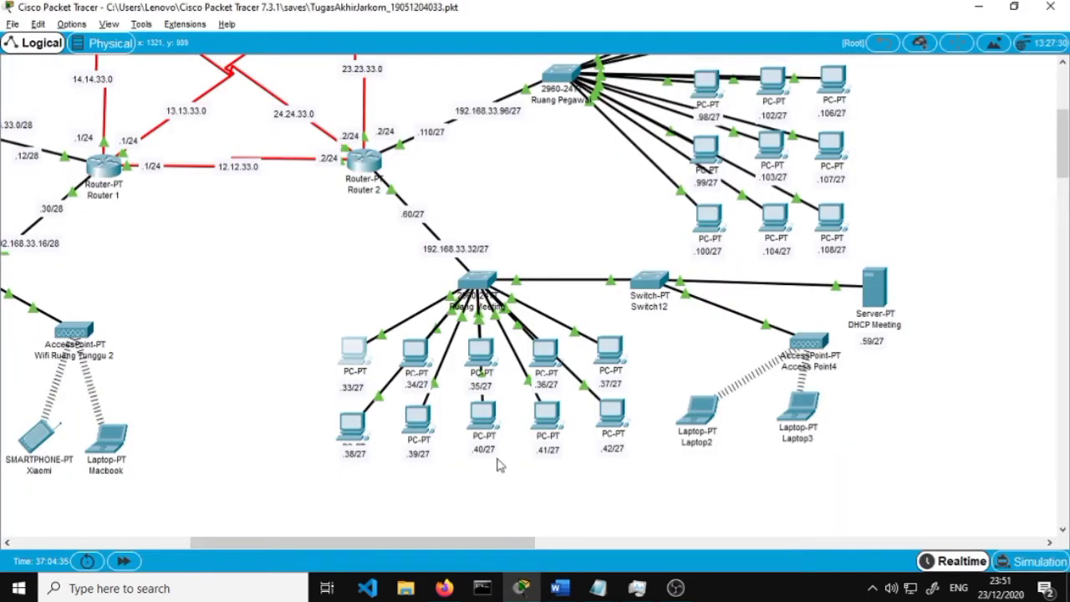
scroll(518, 335, "up", 2)
scroll(447, 252, "up", 2)
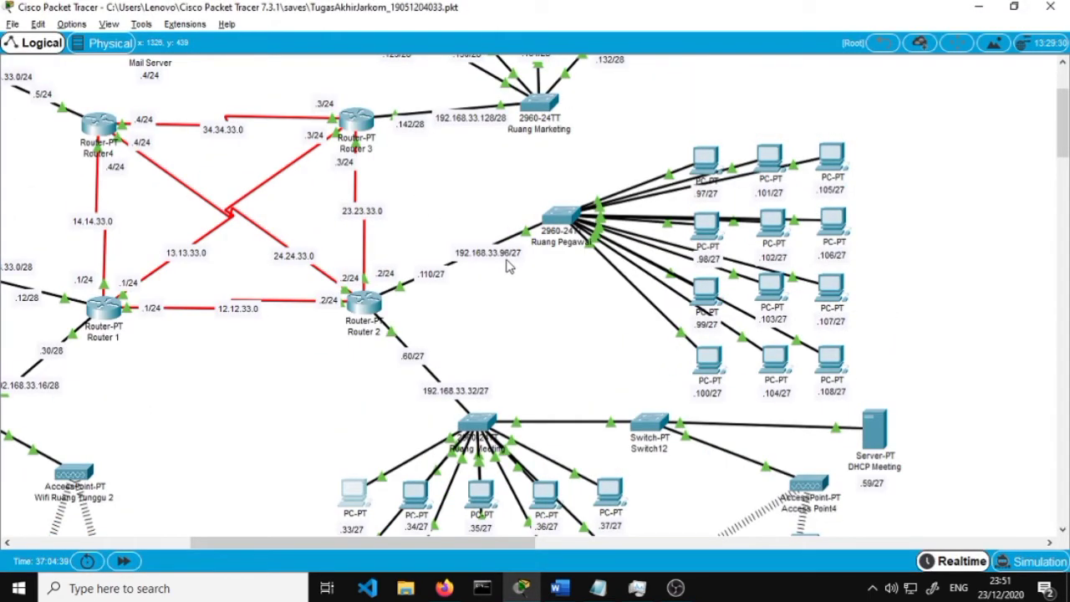
scroll(509, 265, "down", 1)
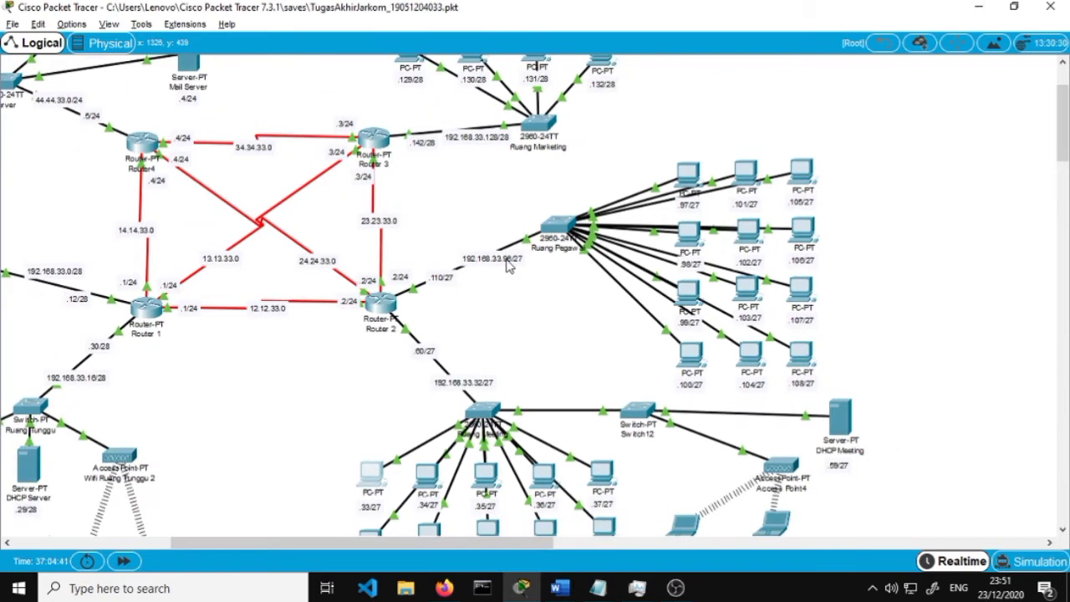
scroll(509, 266, "down", 1)
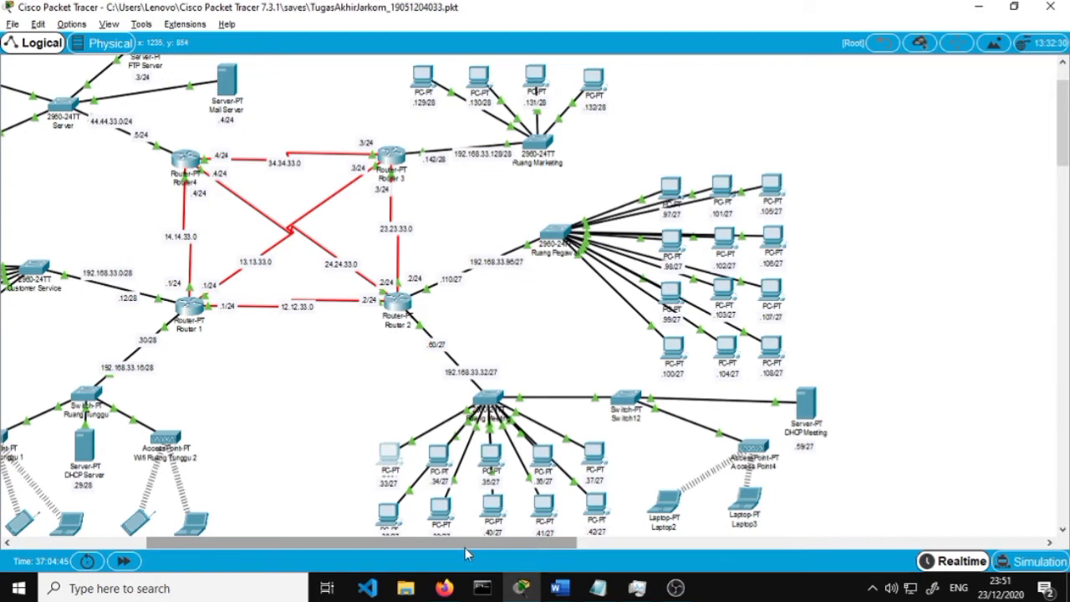
left_click_drag(467, 553, 363, 555)
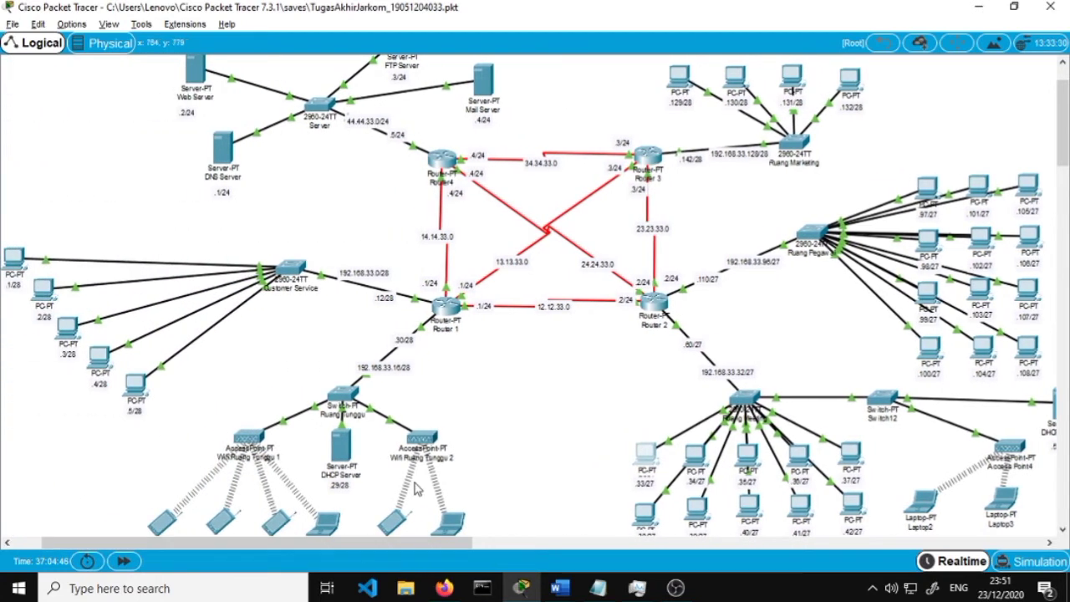
scroll(418, 489, "down", 1)
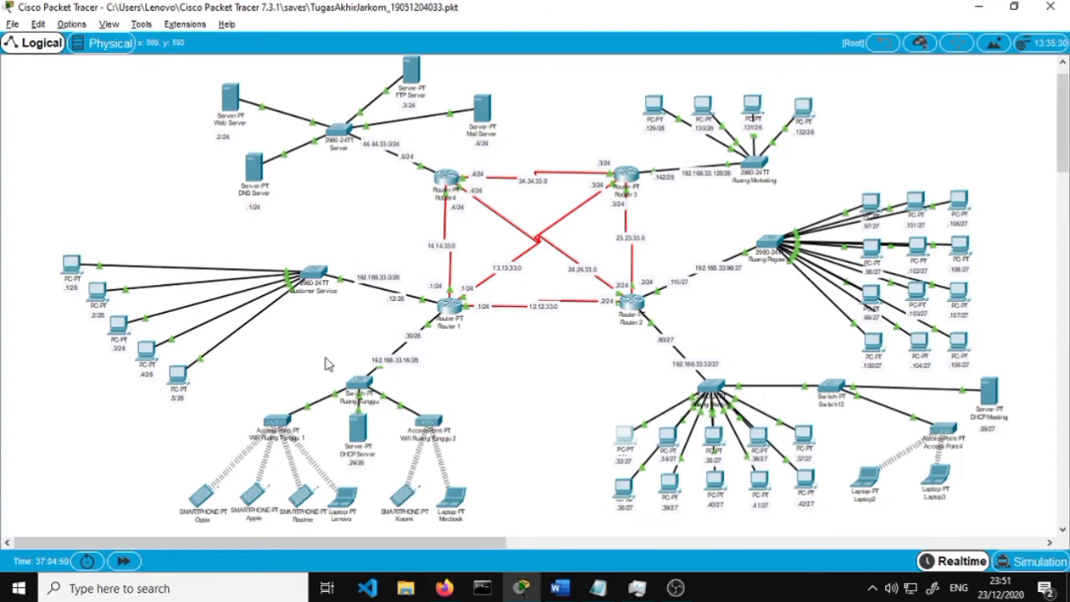
left_click(72, 264)
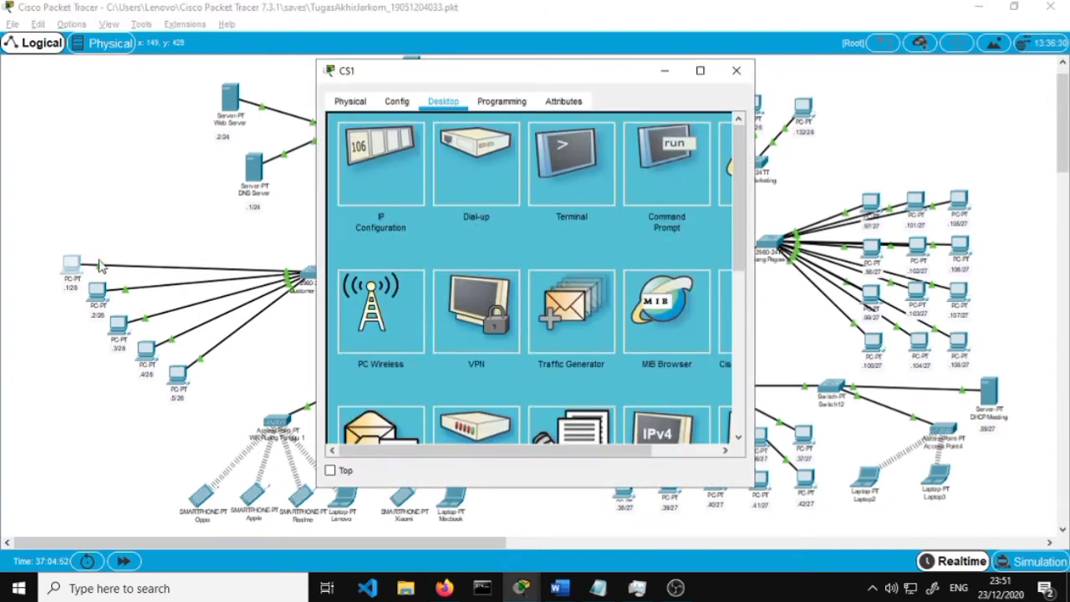
left_click(416, 171)
left_click(500, 214)
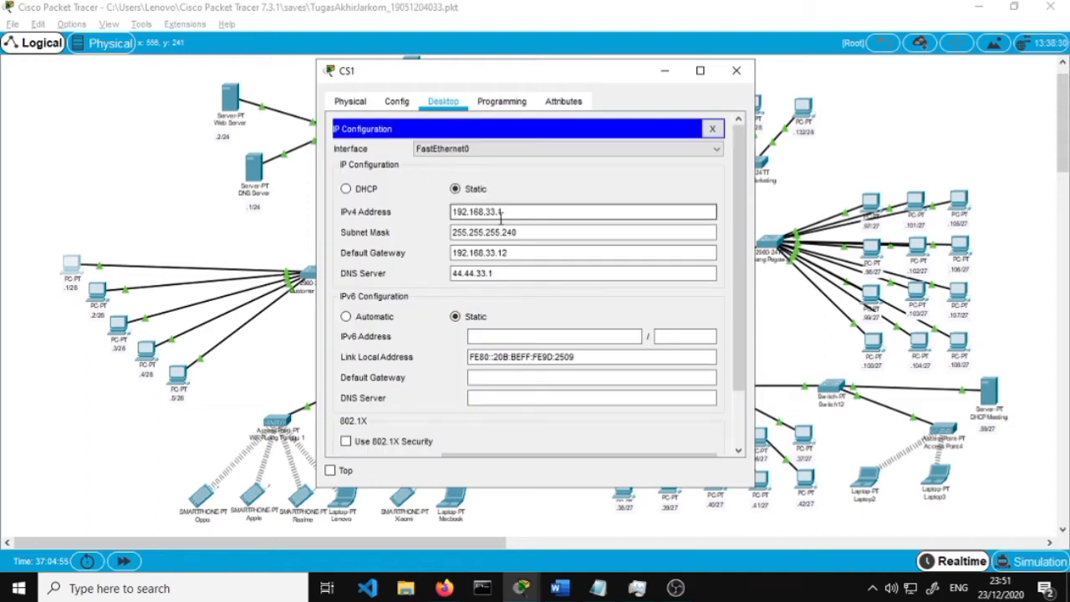
scroll(500, 213, "down", 2)
scroll(439, 209, "up", 2)
left_click(582, 233)
left_click(588, 253)
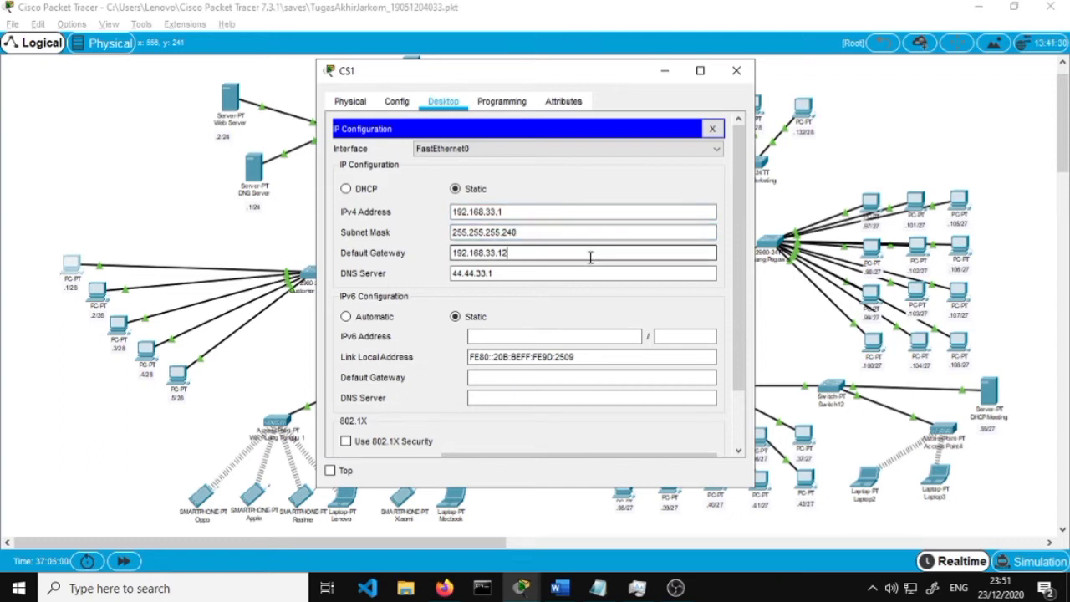
left_click(591, 273)
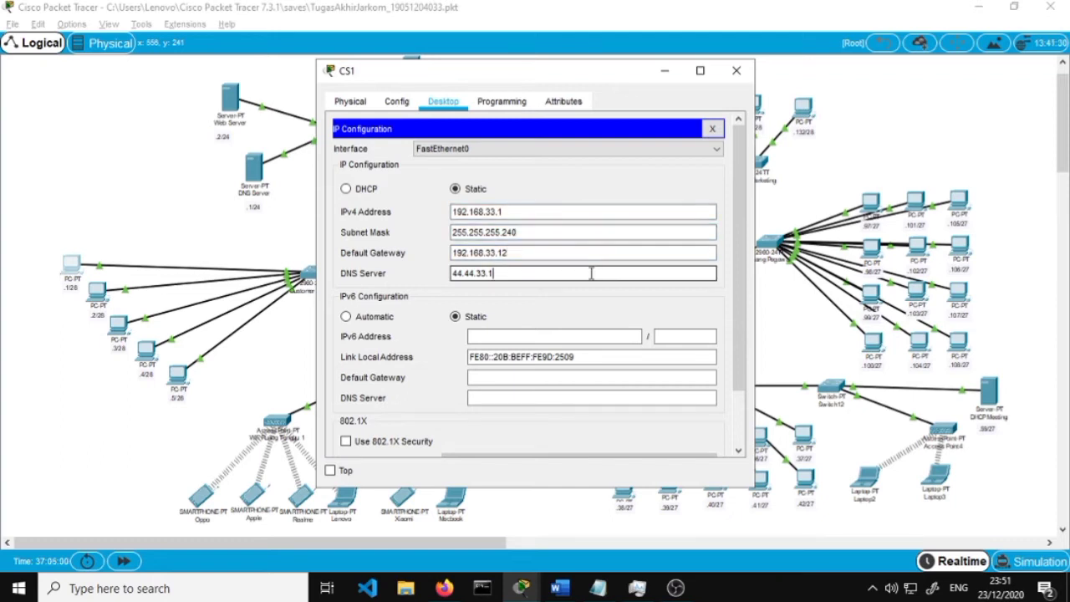
left_click(736, 71)
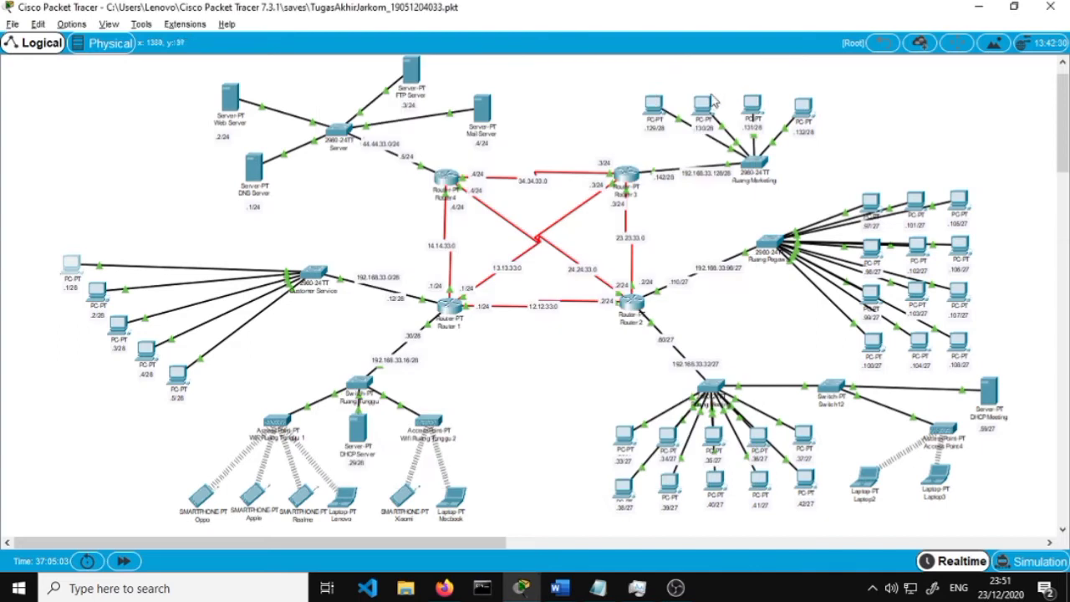
left_click(145, 351)
left_click(377, 159)
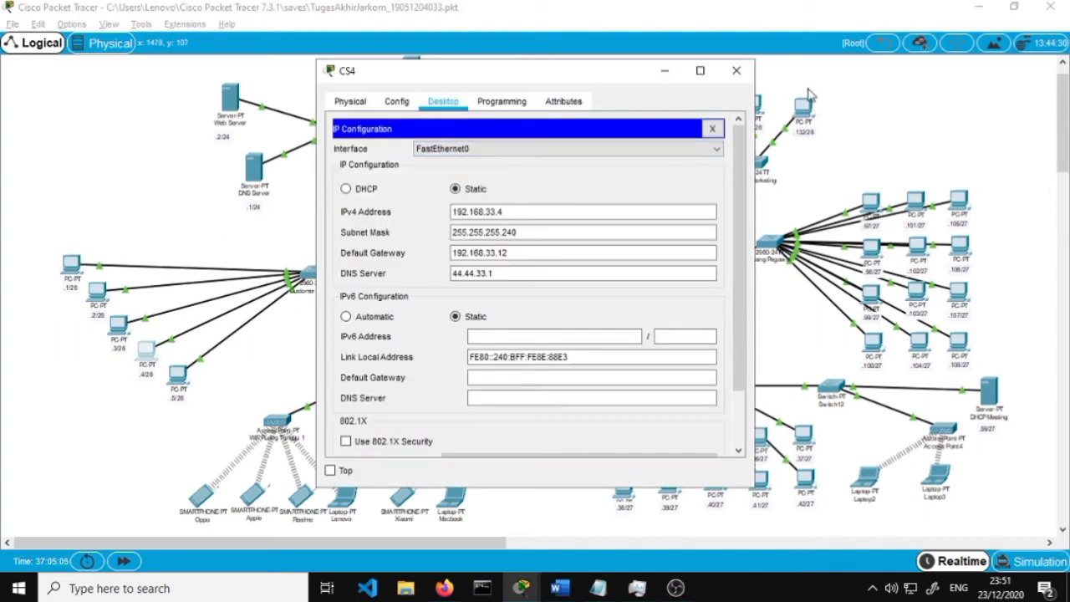
left_click(736, 71)
scroll(583, 182, "down", 2)
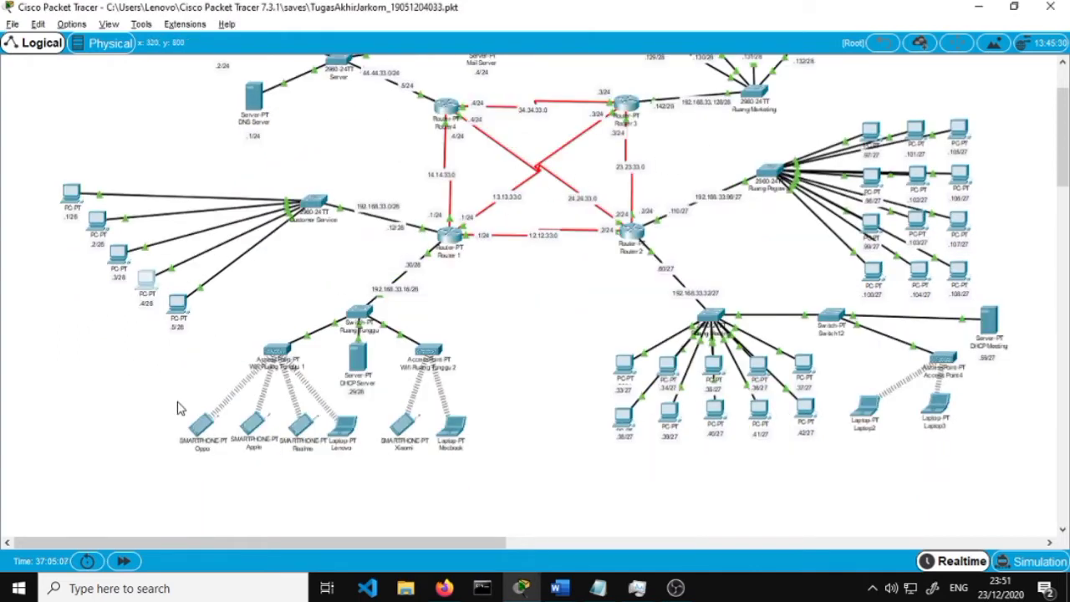
left_click(201, 425)
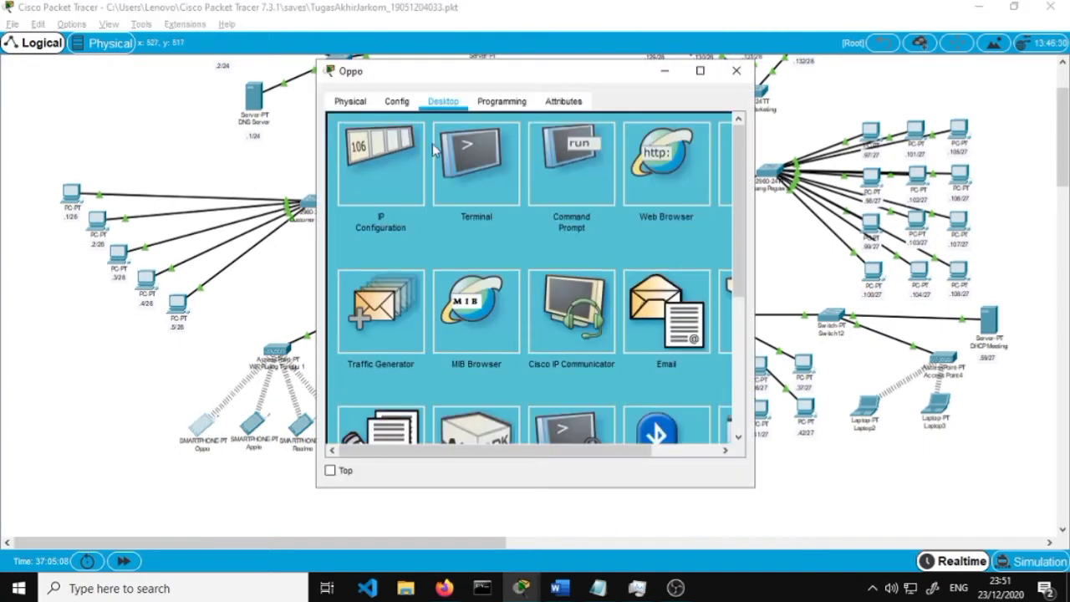
left_click(420, 176)
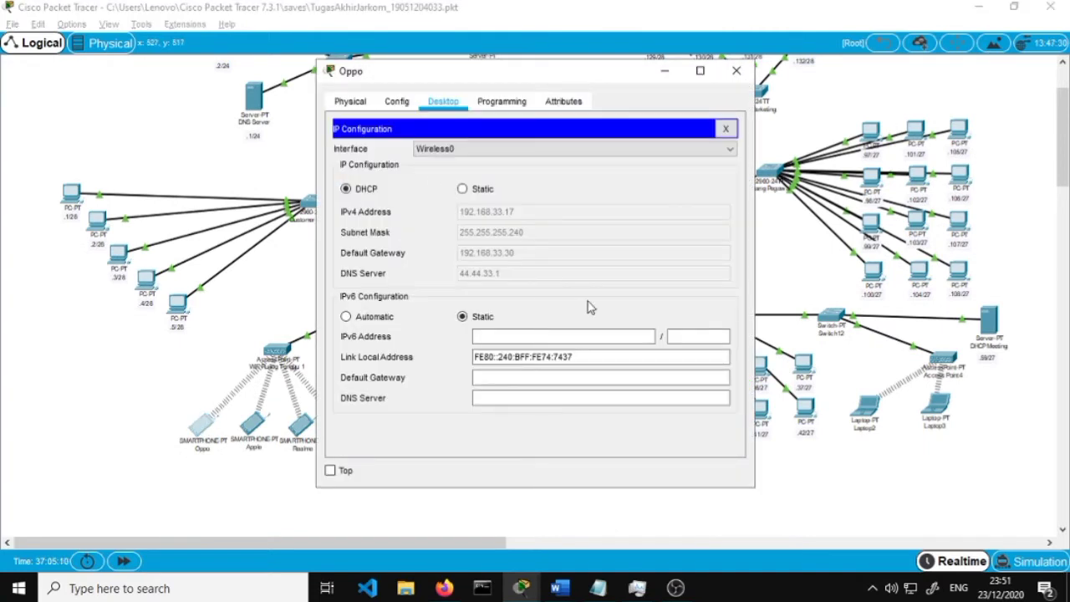
left_click(736, 70)
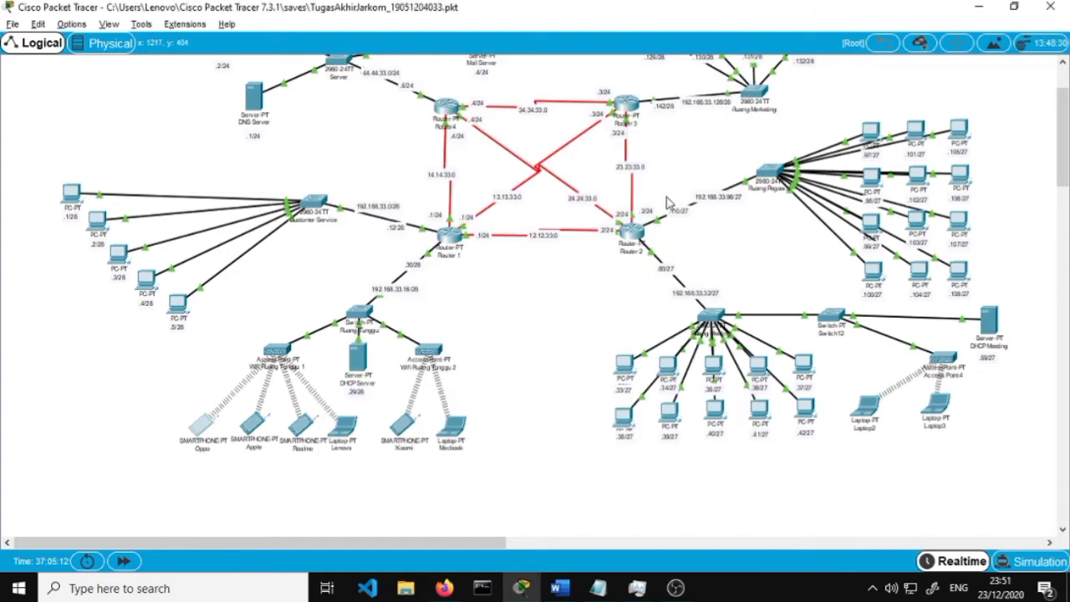
left_click(626, 365)
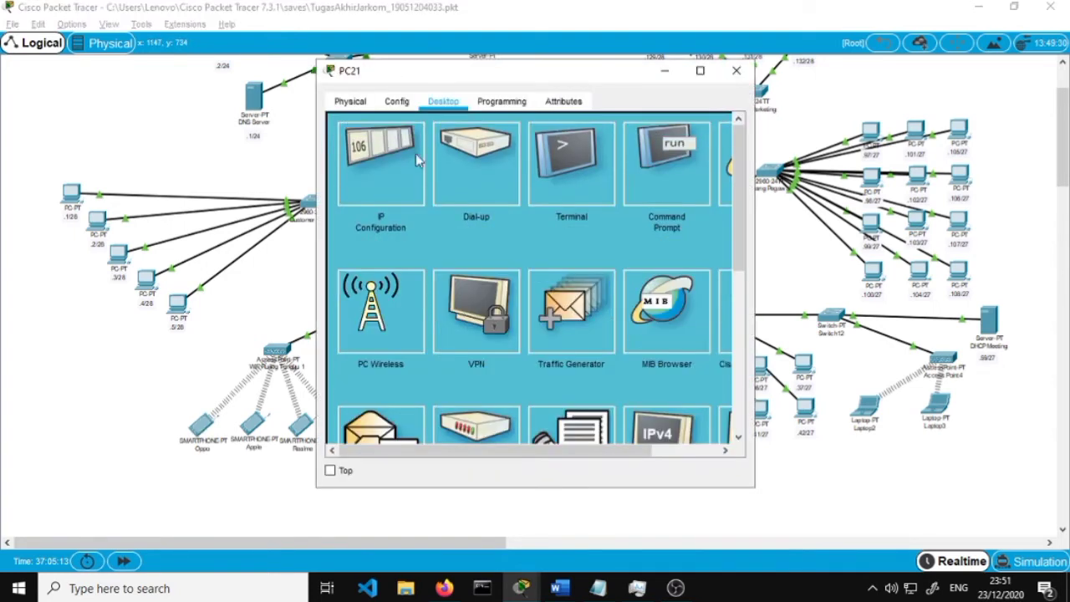
left_click(415, 153)
left_click(736, 70)
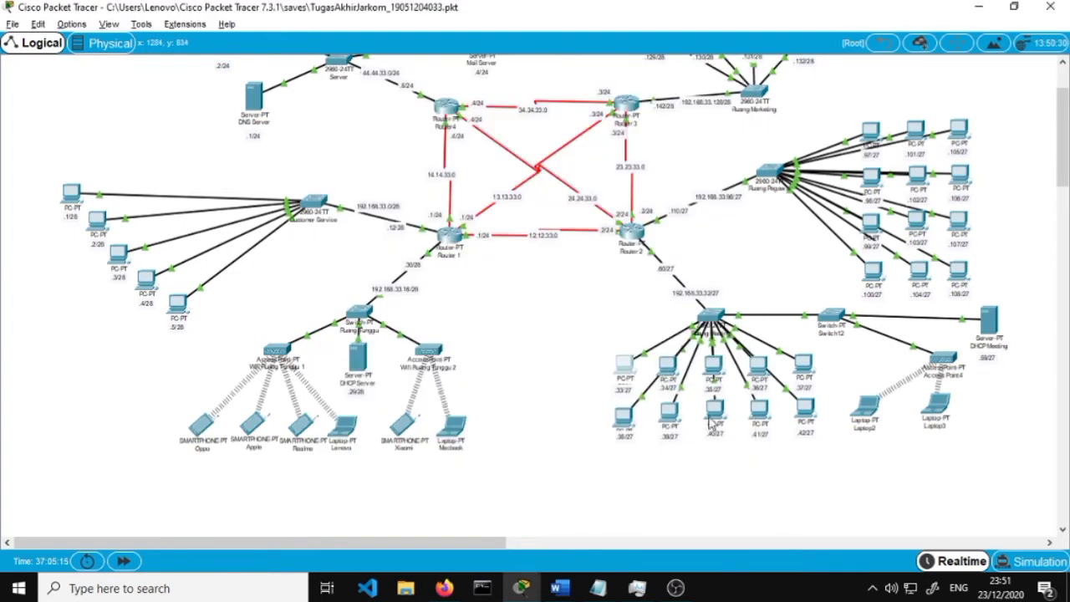
left_click(709, 423)
left_click(364, 157)
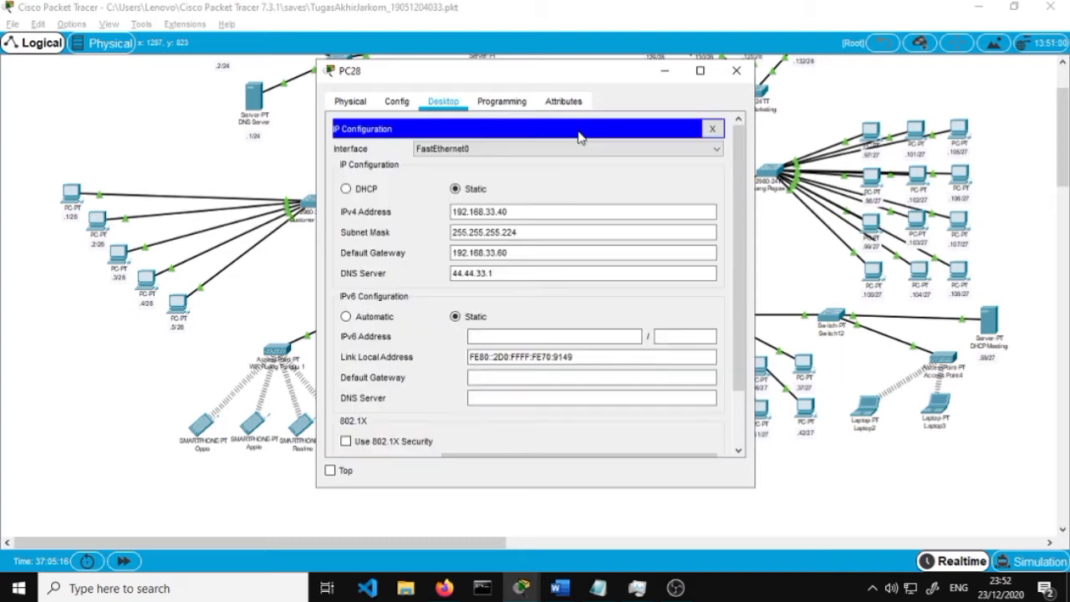
left_click(737, 72)
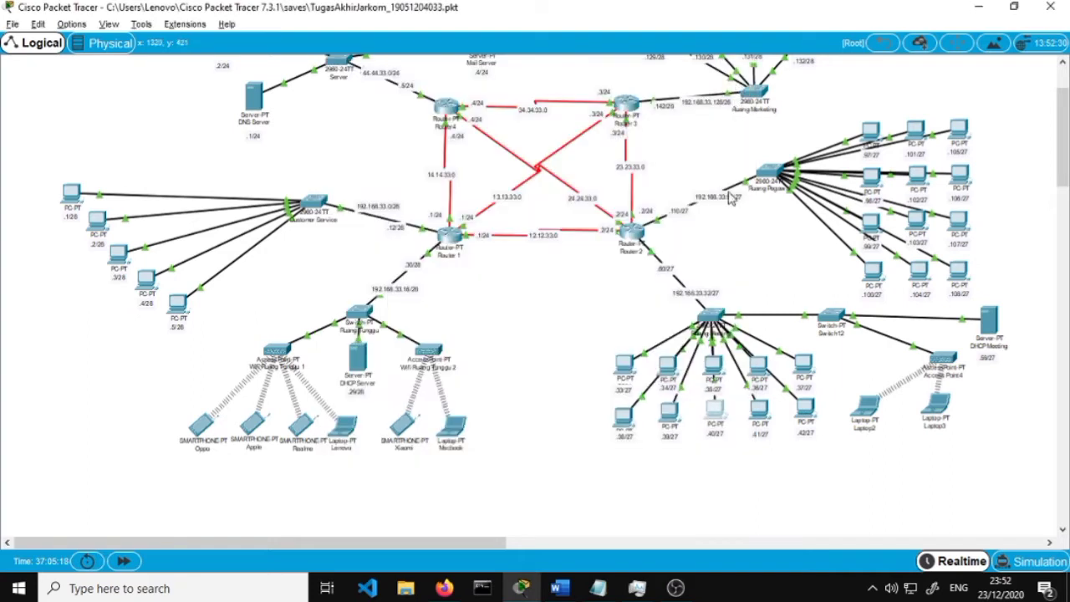
Glance at the tutorial in Firefox, then minimize the browser
left_click(444, 587)
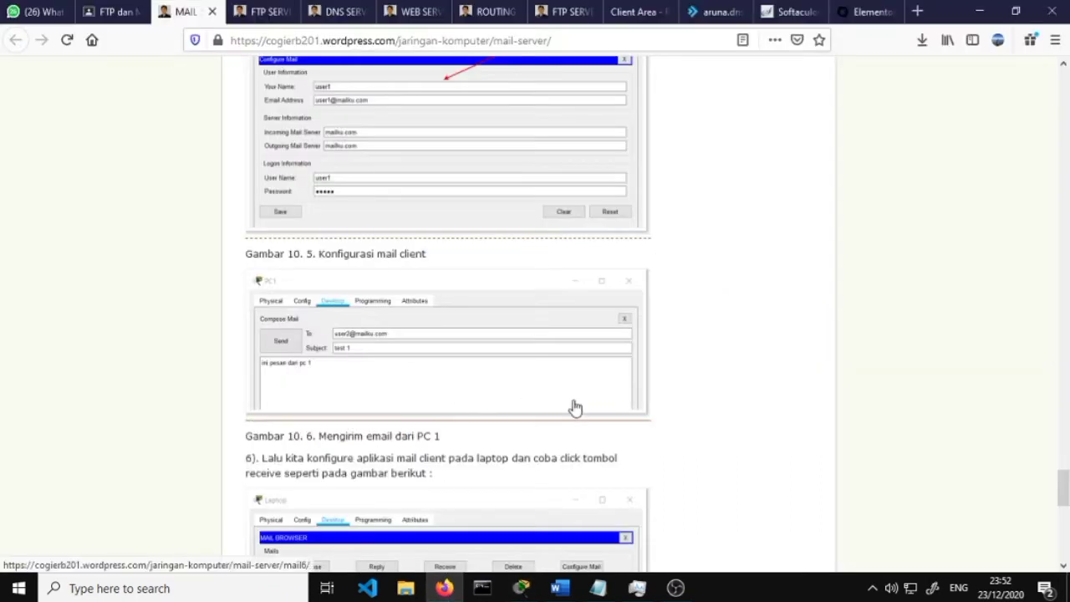
scroll(576, 407, "down", 2)
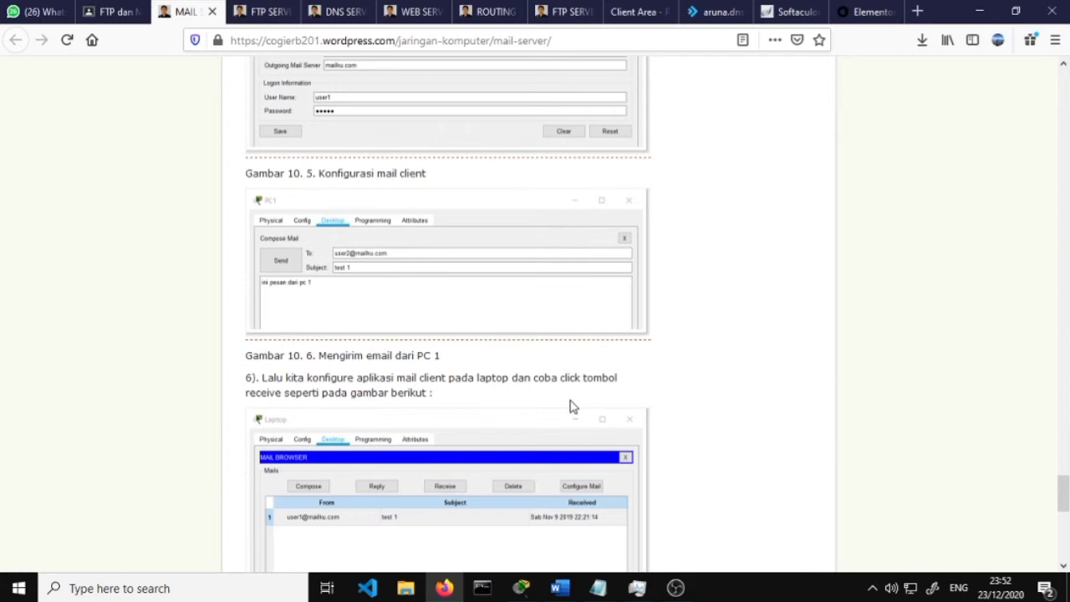
left_click(980, 11)
Bring up the UAS report and scroll to Gambar 3's Router 1 RIP networks
left_click(560, 588)
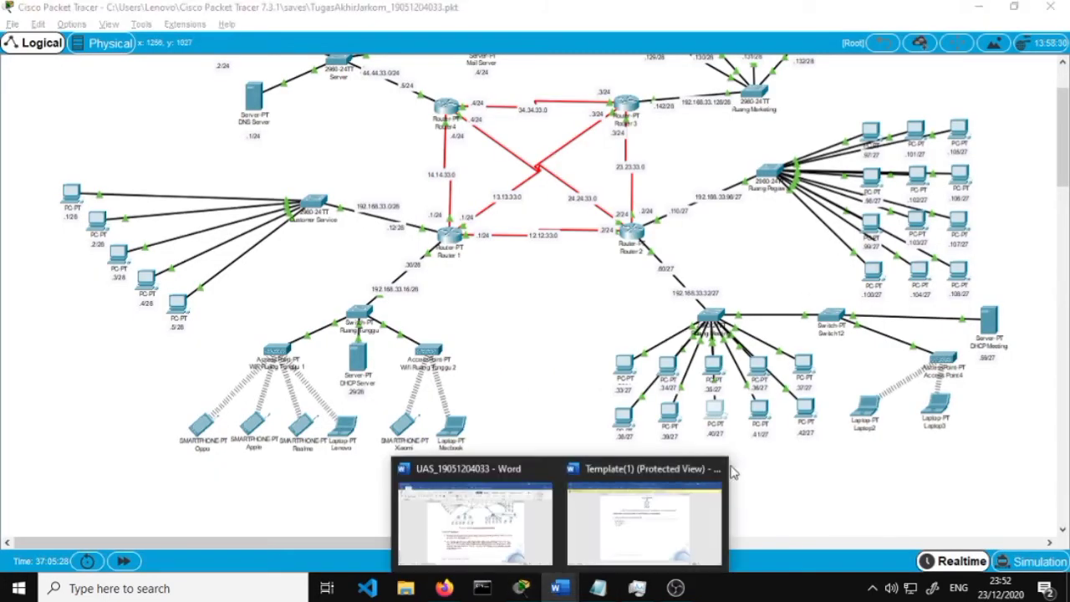
left_click(608, 513)
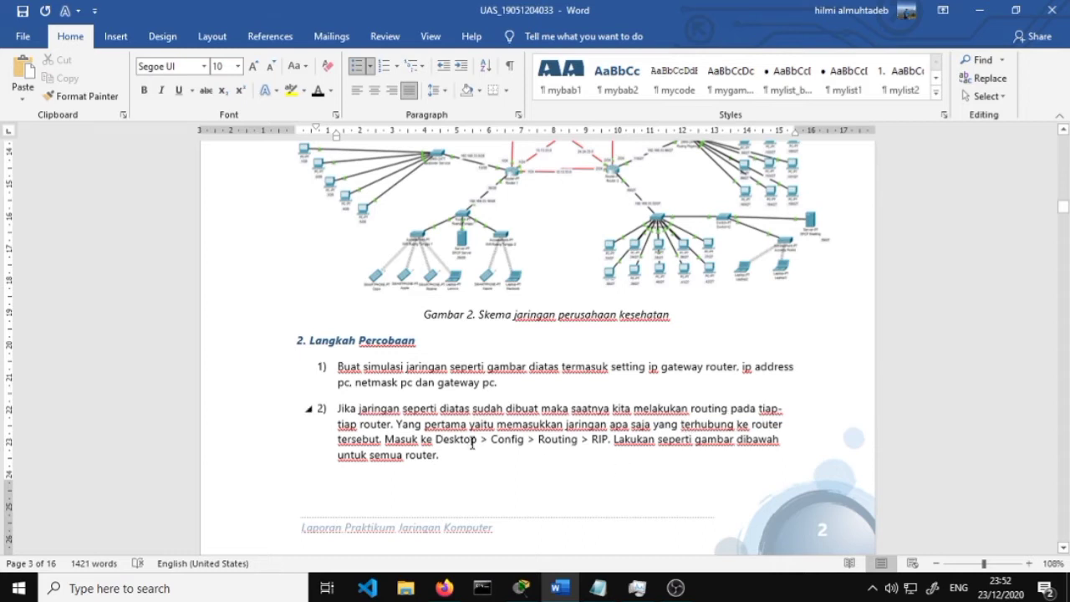
scroll(485, 410, "down", 2)
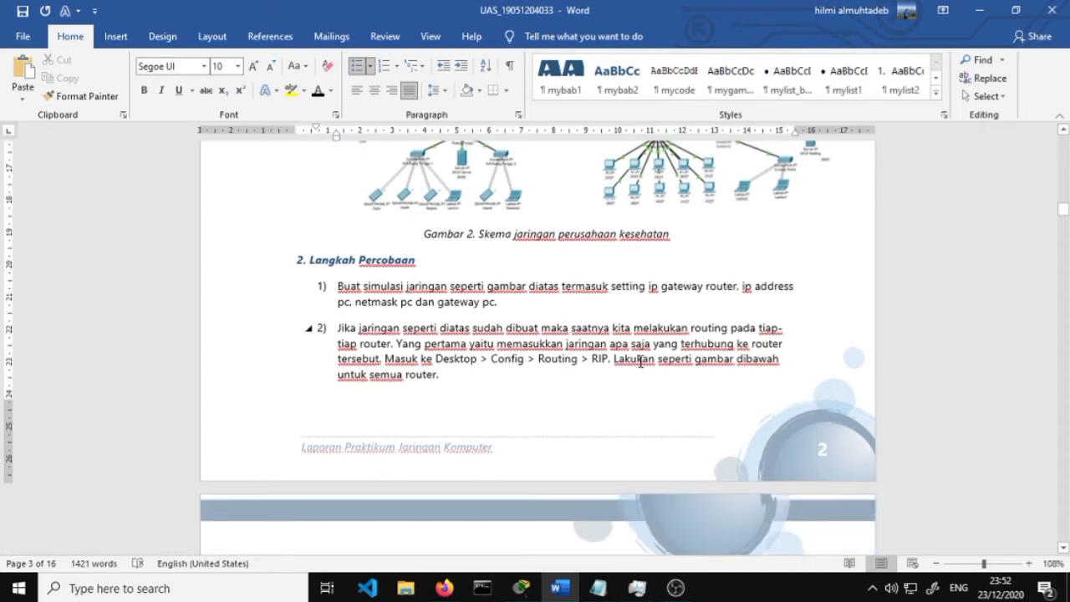
scroll(694, 360, "down", 5)
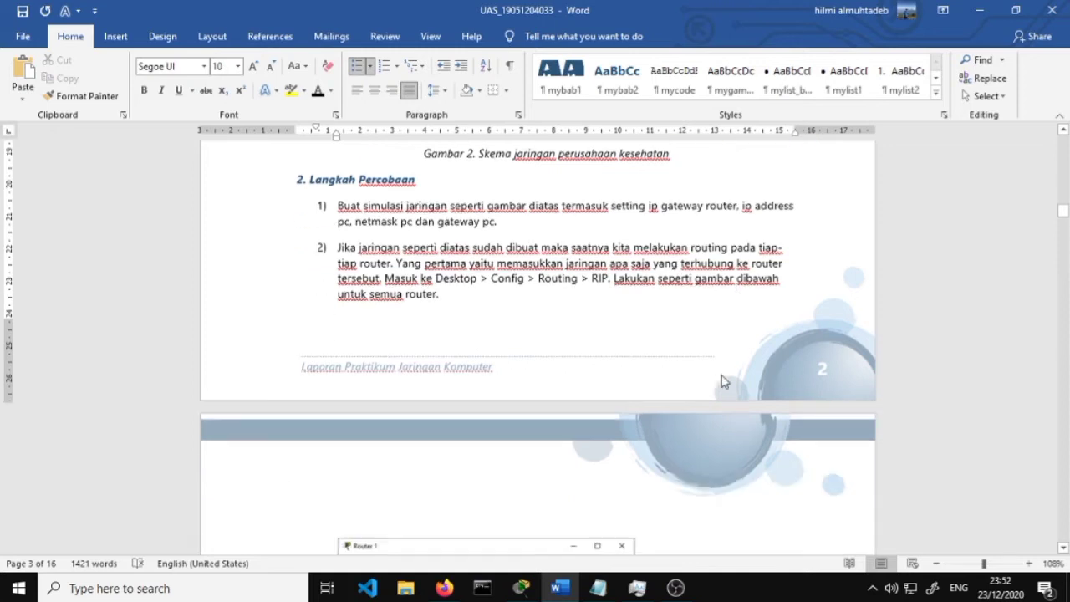
scroll(481, 308, "down", 7)
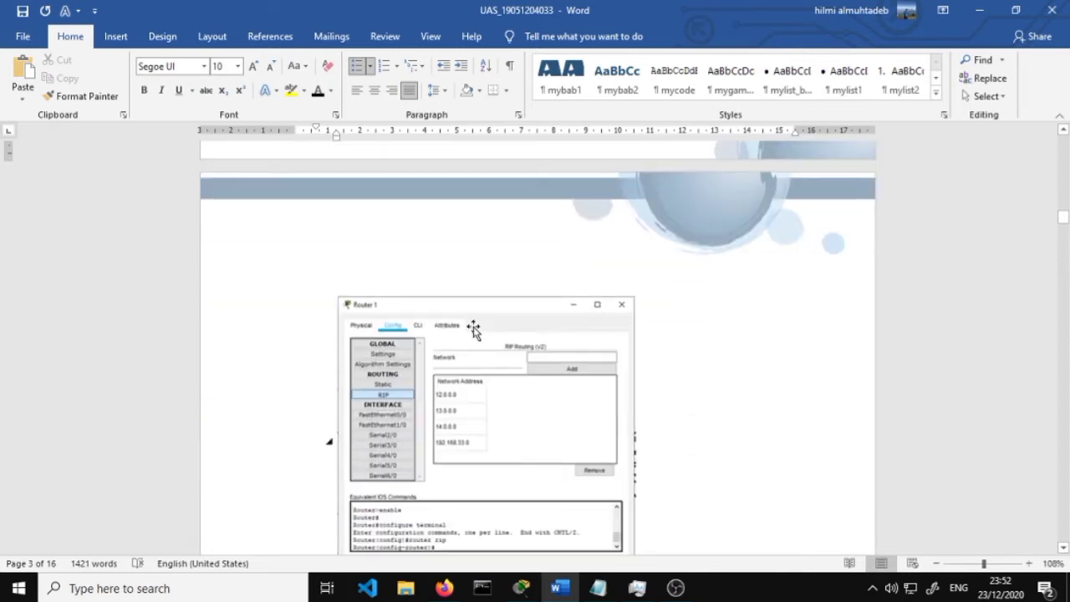
scroll(464, 267, "up", 1)
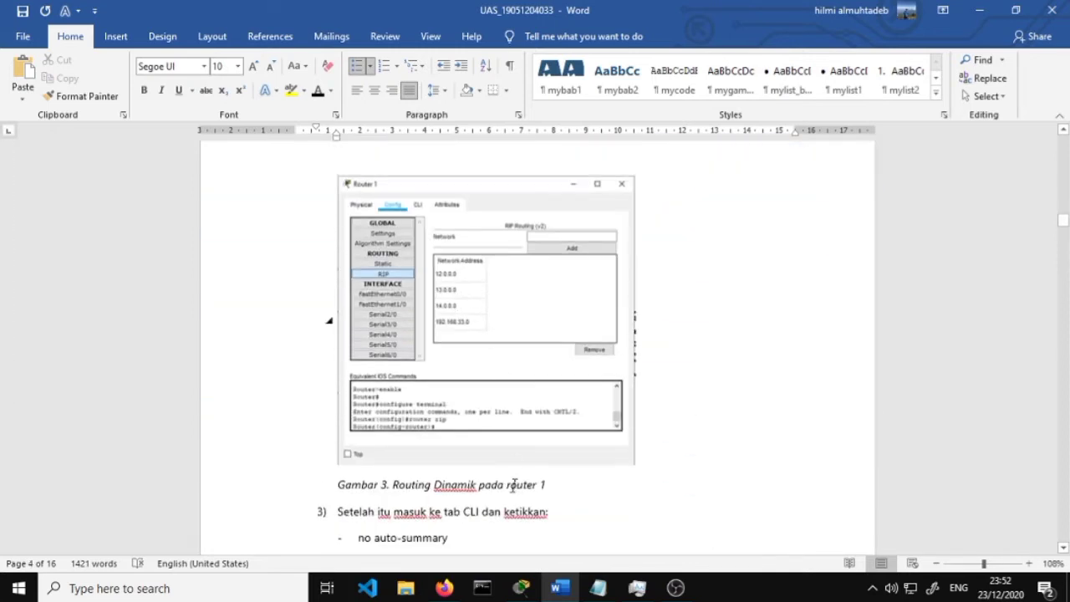
Review Router 1's RIP v2 network list in its Config tab
left_click(535, 589)
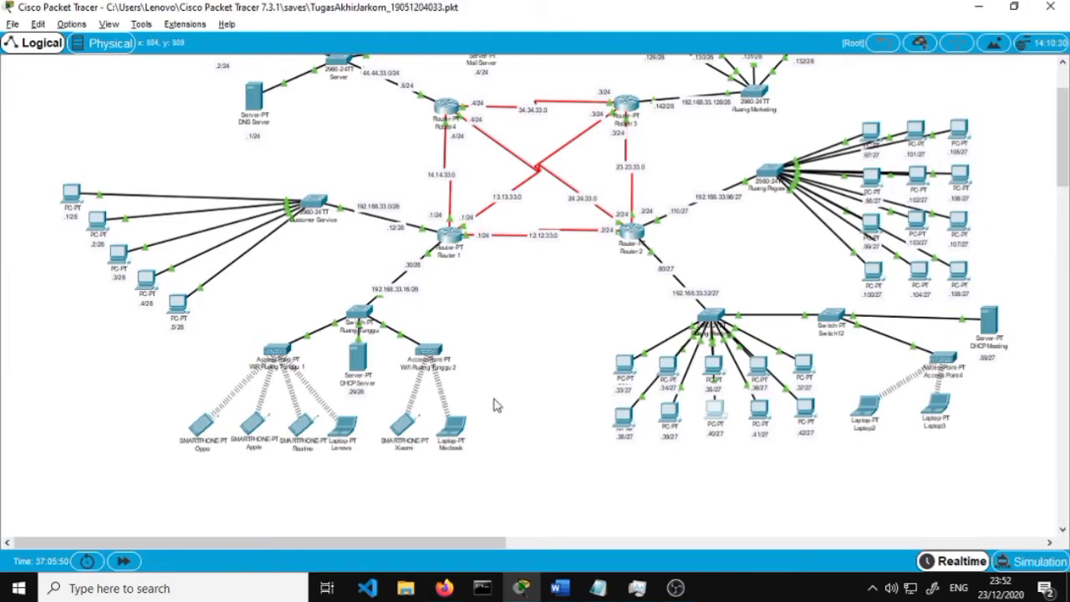
left_click(454, 245)
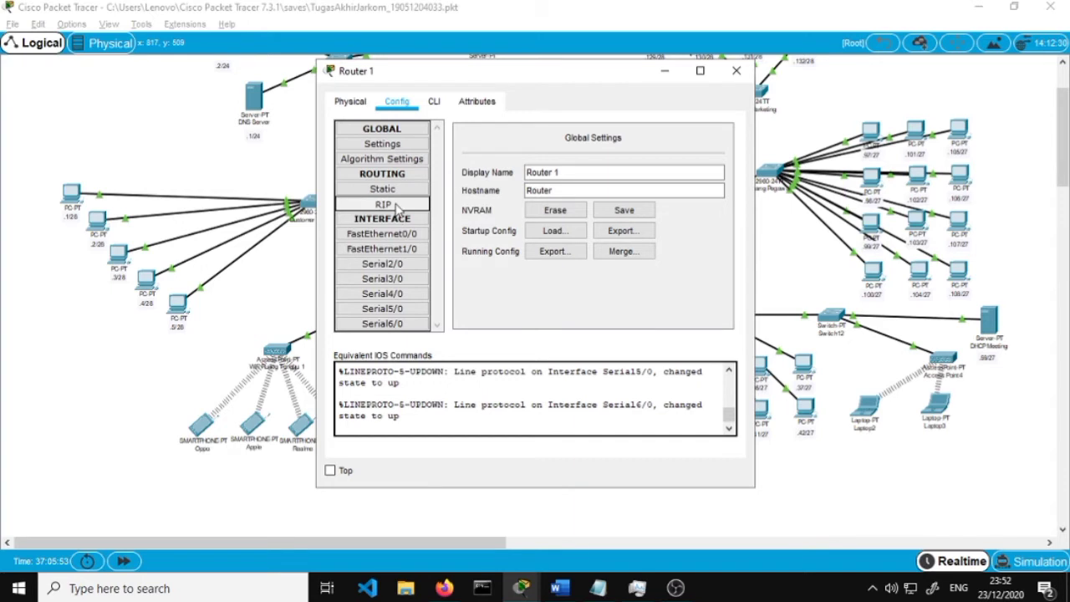
left_click(396, 205)
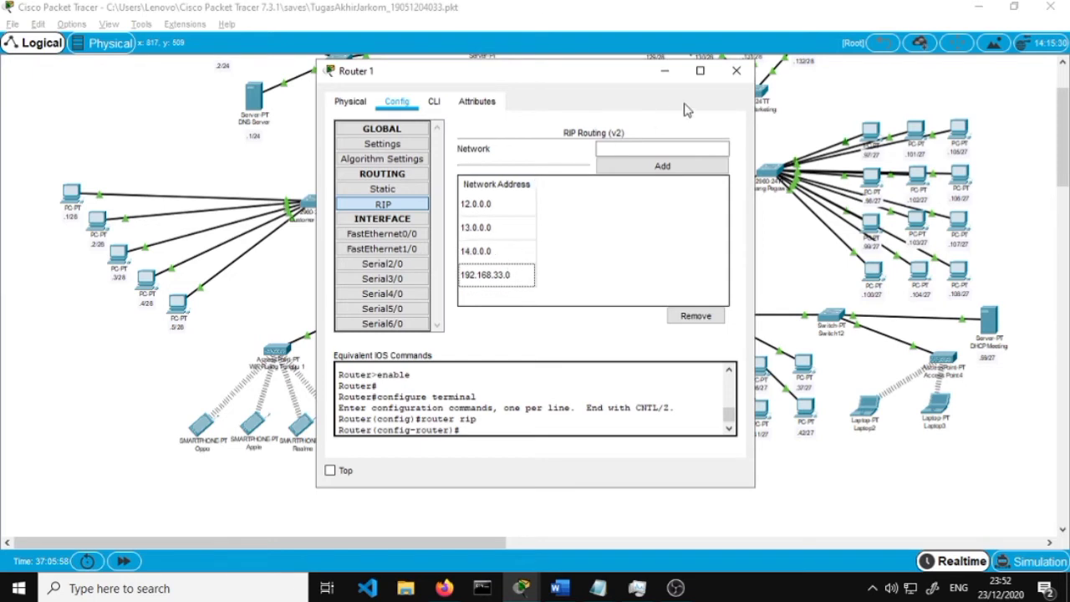
left_click(651, 148)
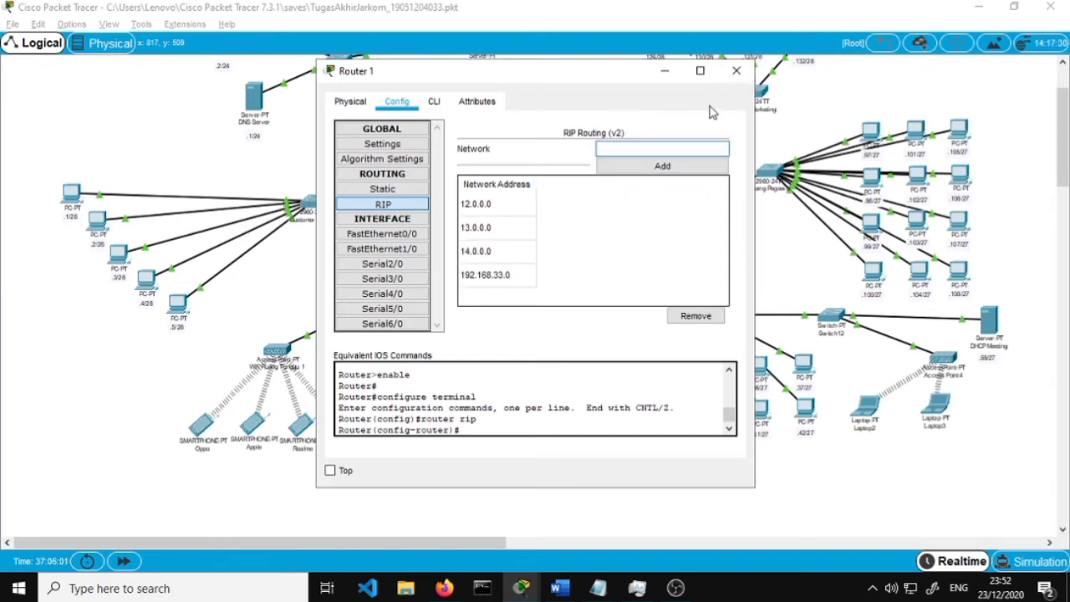
left_click(736, 71)
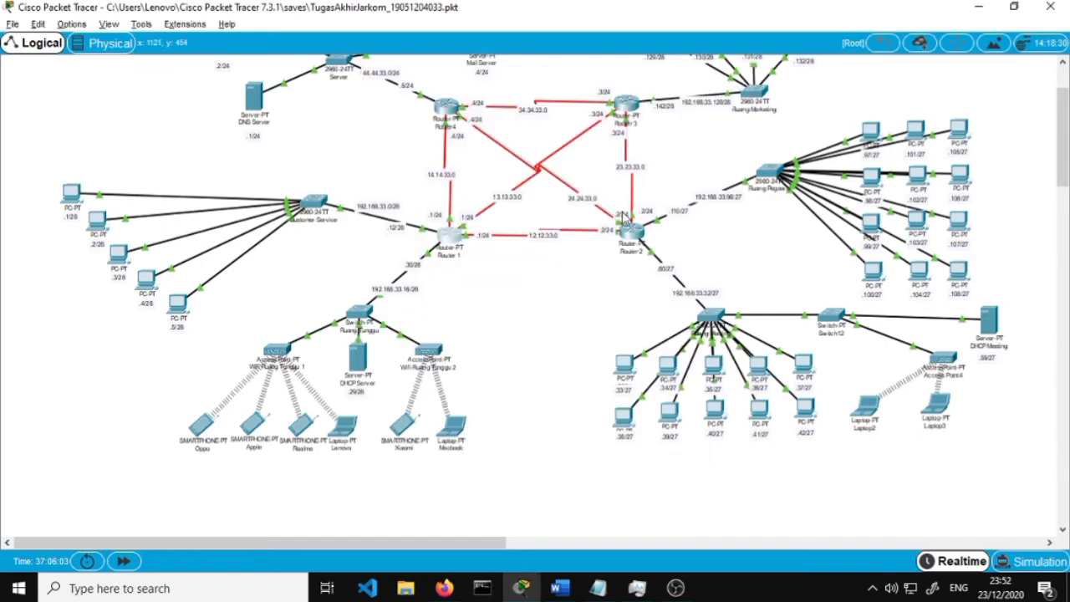
Check the RIP network lists of Routers 2, 3 and 4, closing each window
left_click(452, 234)
left_click(414, 204)
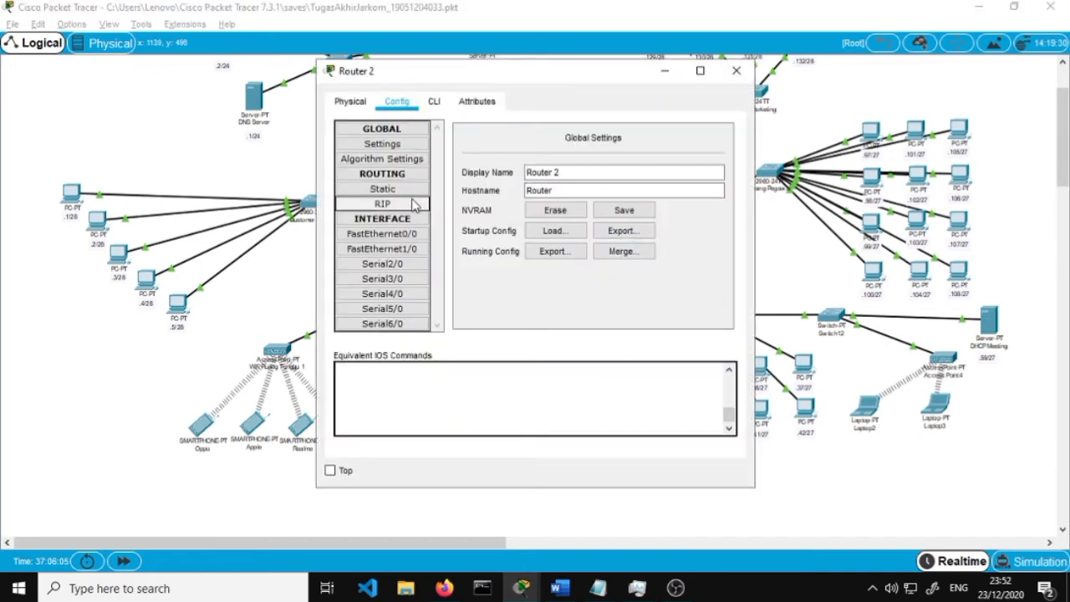
left_click(736, 70)
left_click(602, 126)
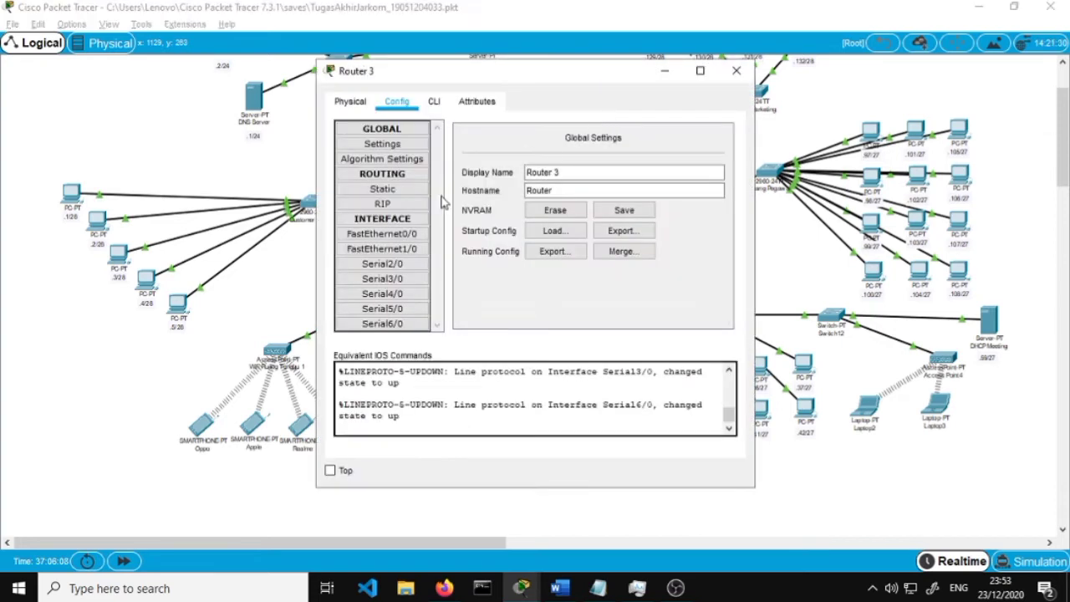
left_click(422, 203)
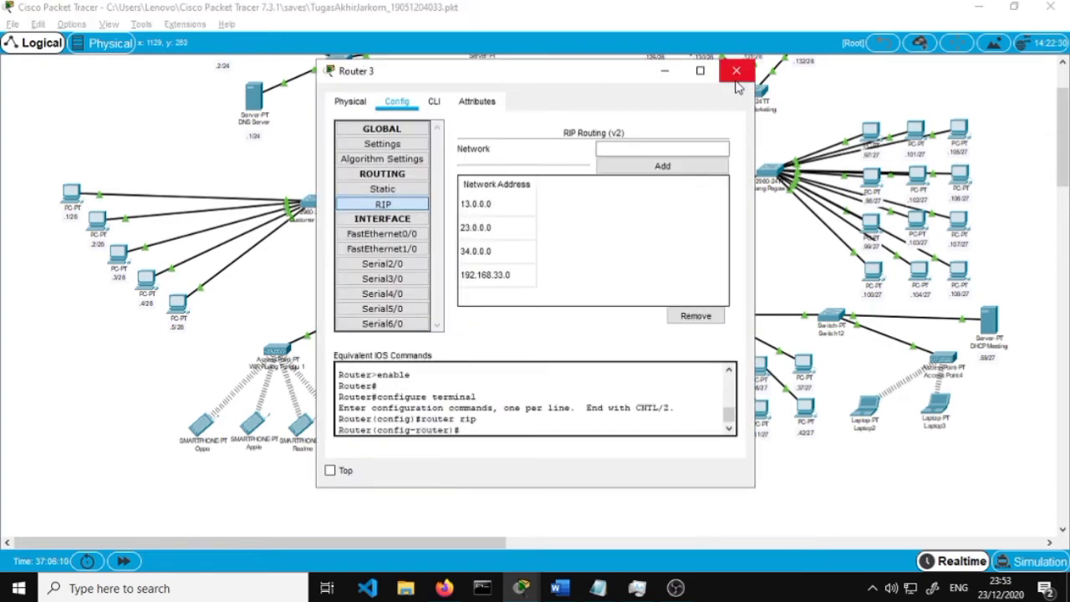
left_click(736, 75)
left_click(448, 113)
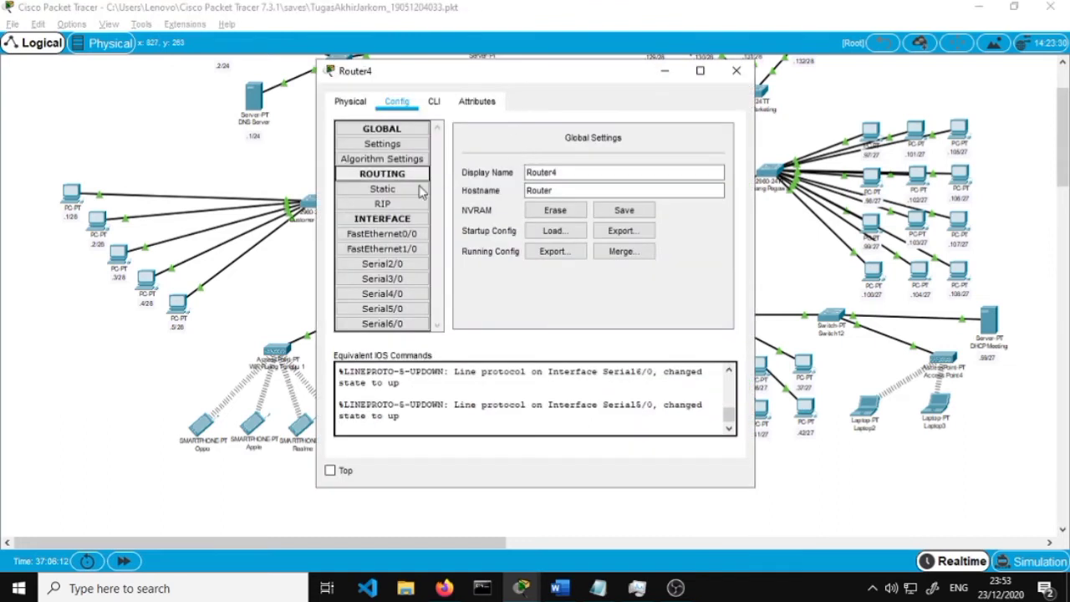
left_click(414, 204)
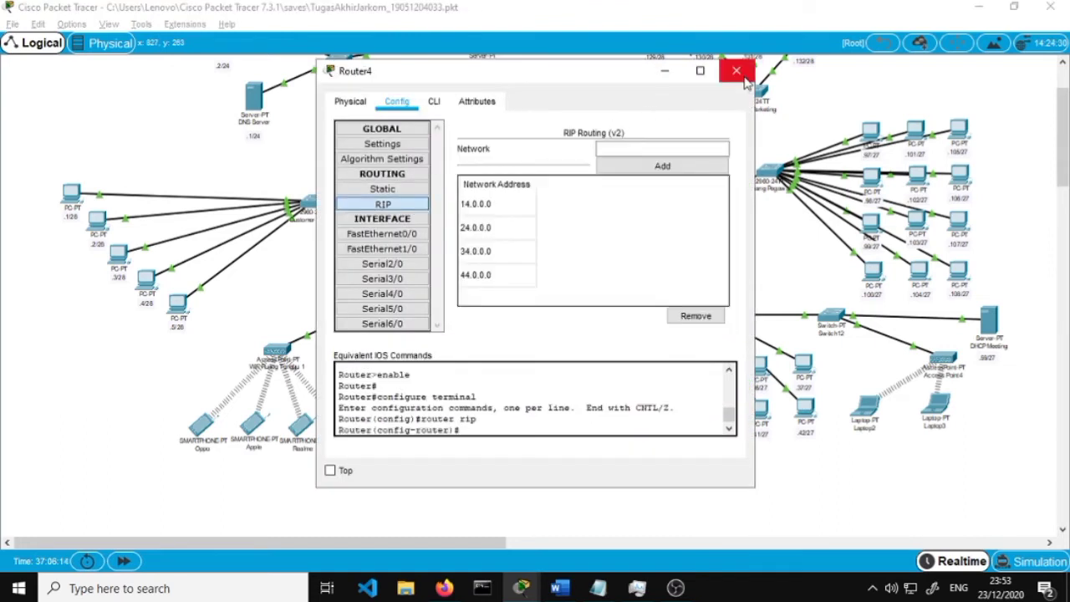
left_click(738, 72)
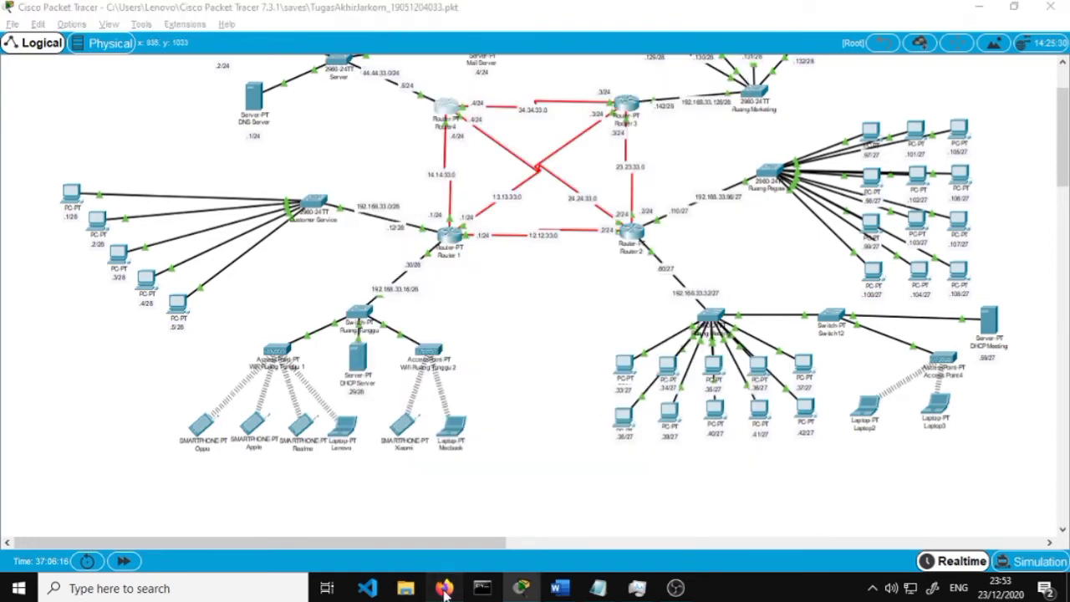
left_click(444, 589)
Read step 3 of the report in Word
left_click(535, 586)
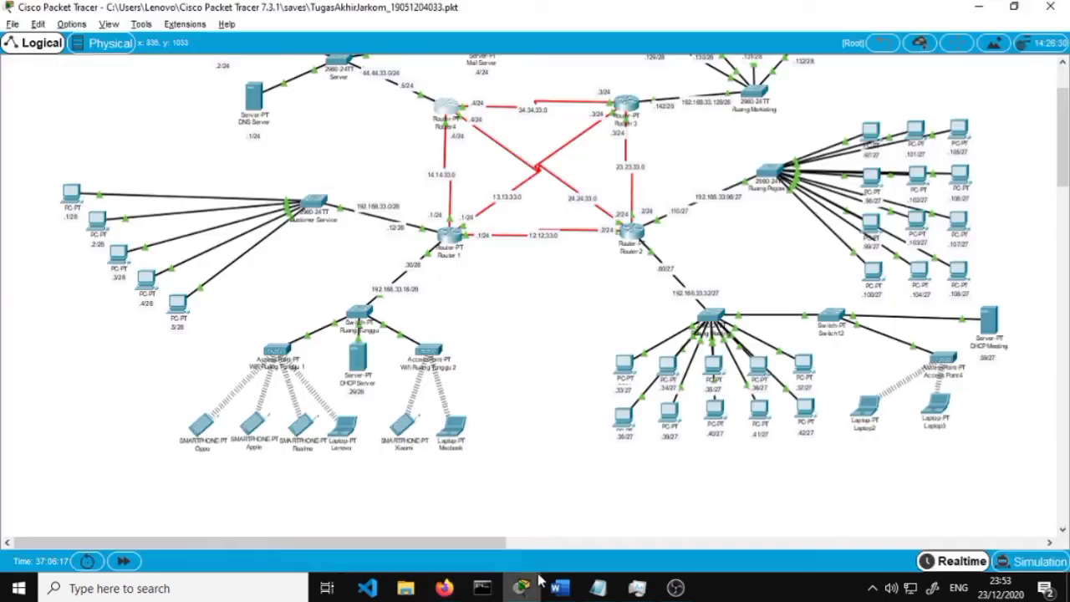
left_click(560, 588)
scroll(432, 383, "down", 3)
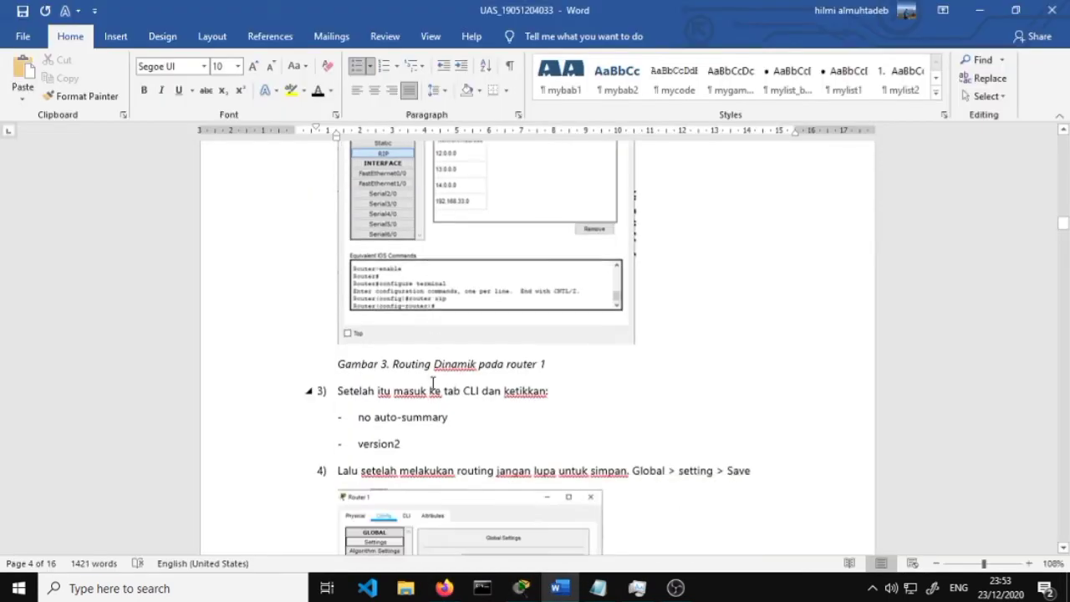
scroll(433, 383, "down", 1)
scroll(489, 351, "down", 1)
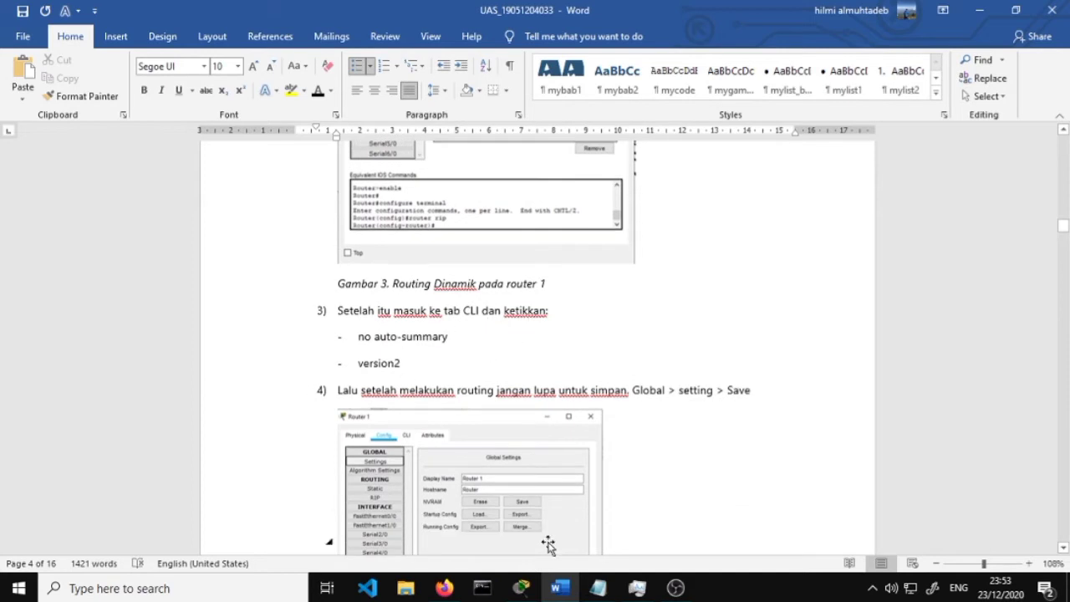
Work in Router 1's CLI at the router rip prompt for version 2
left_click(527, 596)
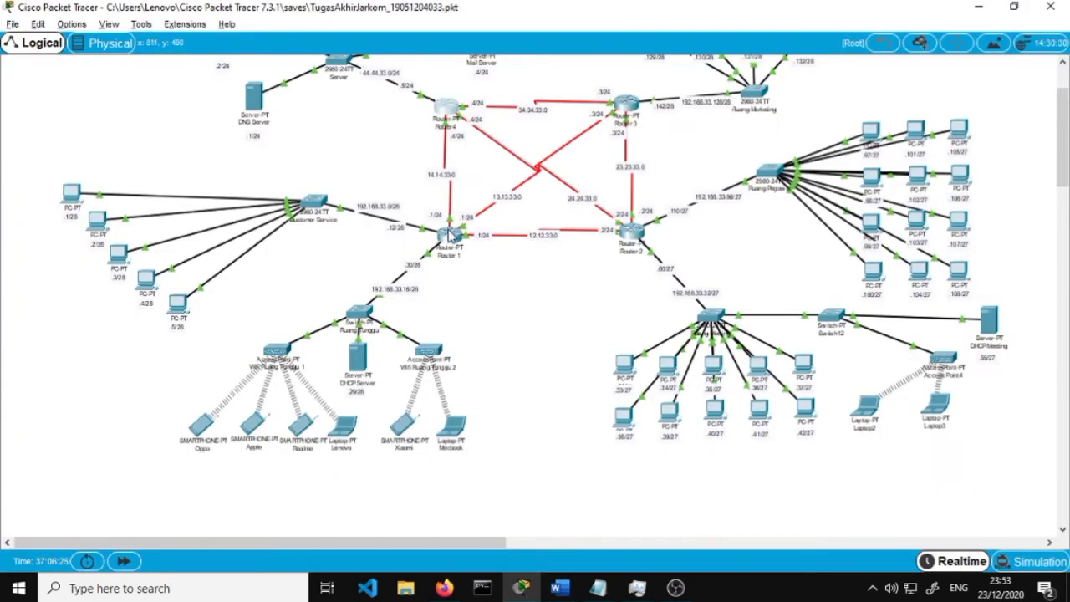
left_click(447, 107)
left_click(434, 102)
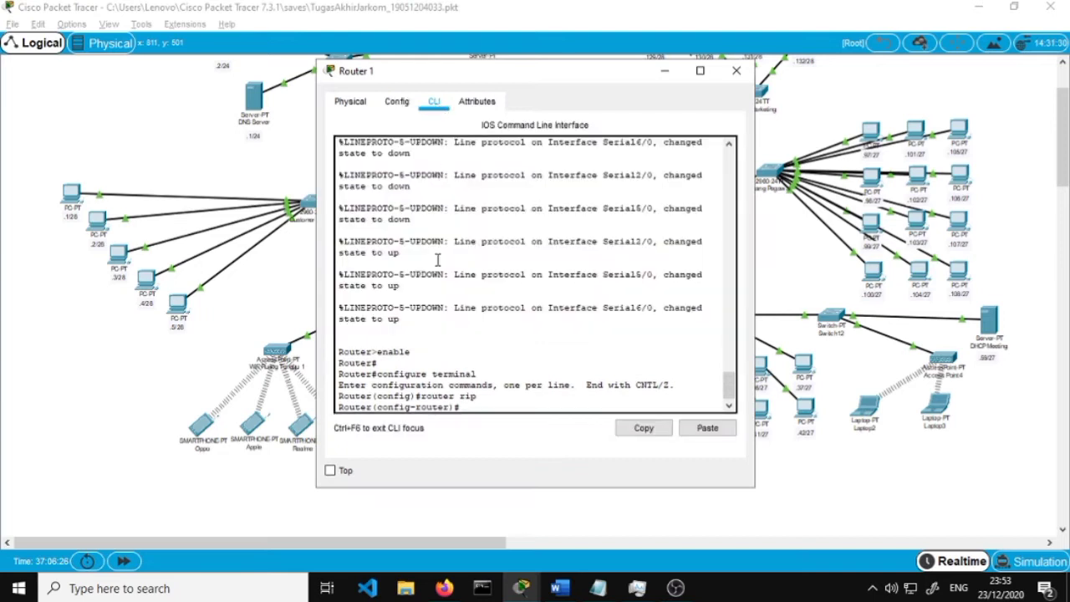
left_click(462, 366)
scroll(489, 381, "up", 2)
scroll(486, 377, "down", 2)
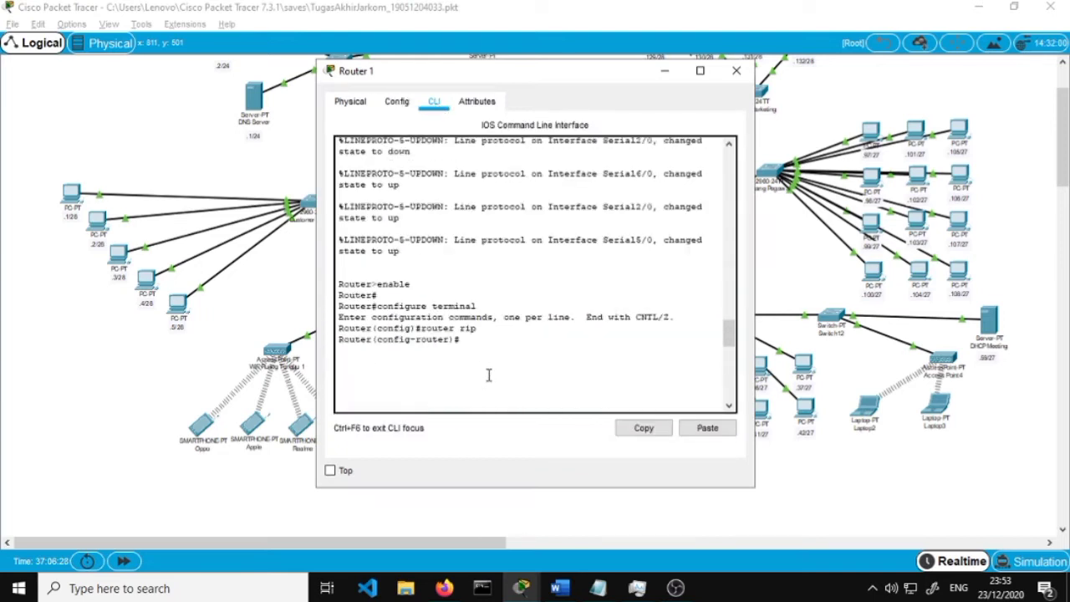
scroll(490, 376, "up", 6)
scroll(497, 368, "up", 3)
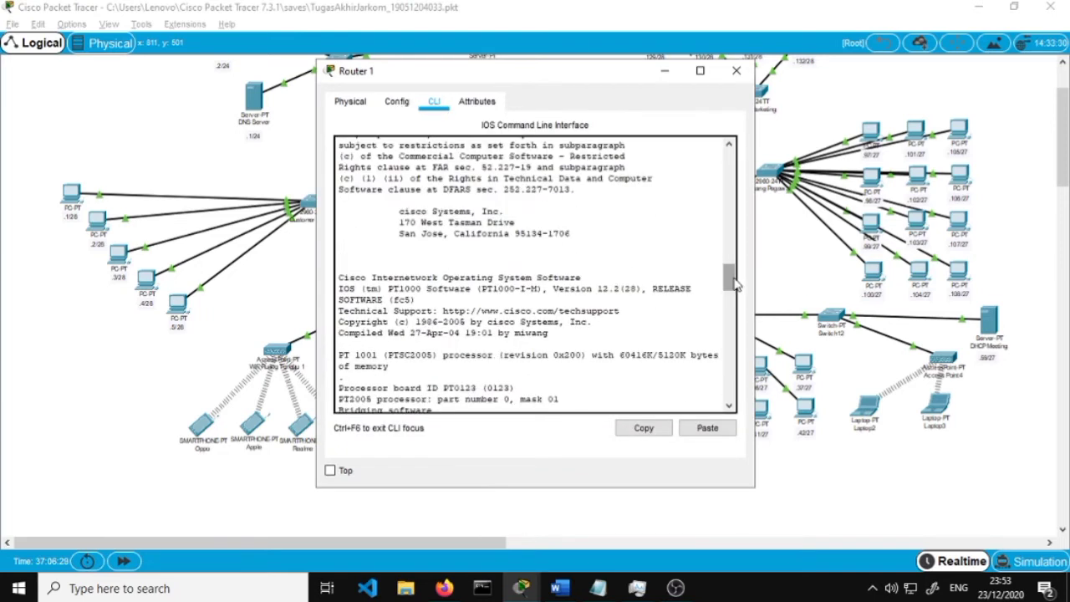
left_click_drag(730, 276, 727, 408)
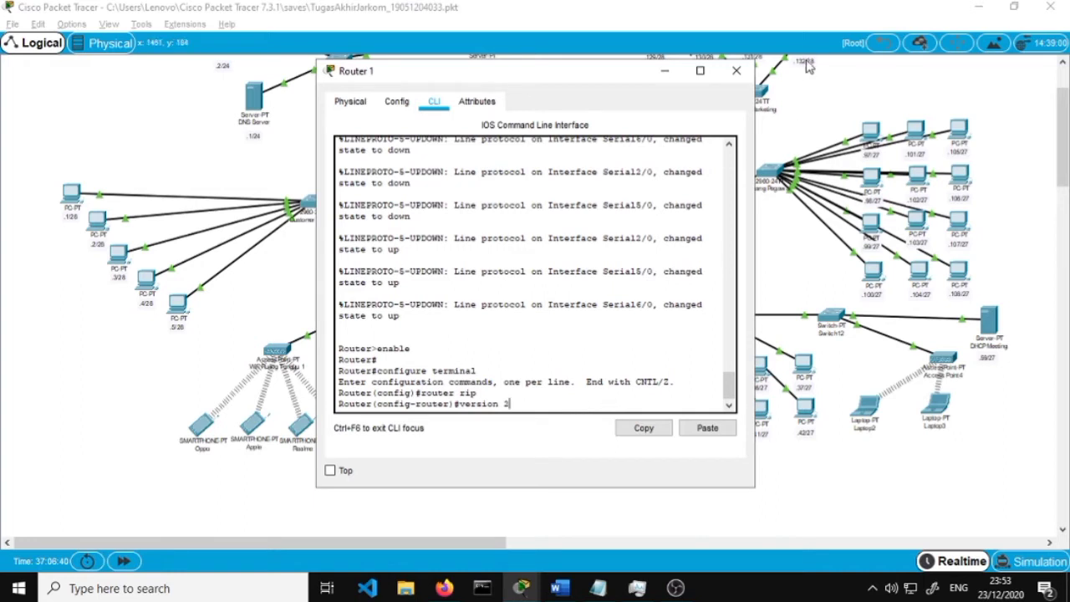
left_click(736, 71)
Scroll the Word report to step 4 and the Gambar 4 save-configuration screenshot
left_click(441, 589)
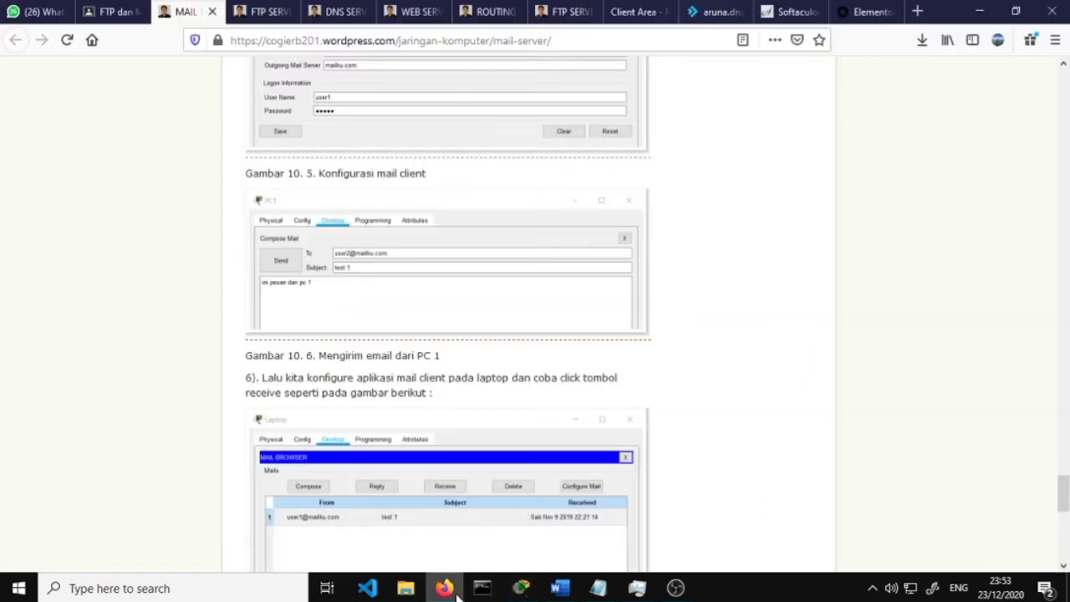
left_click(560, 589)
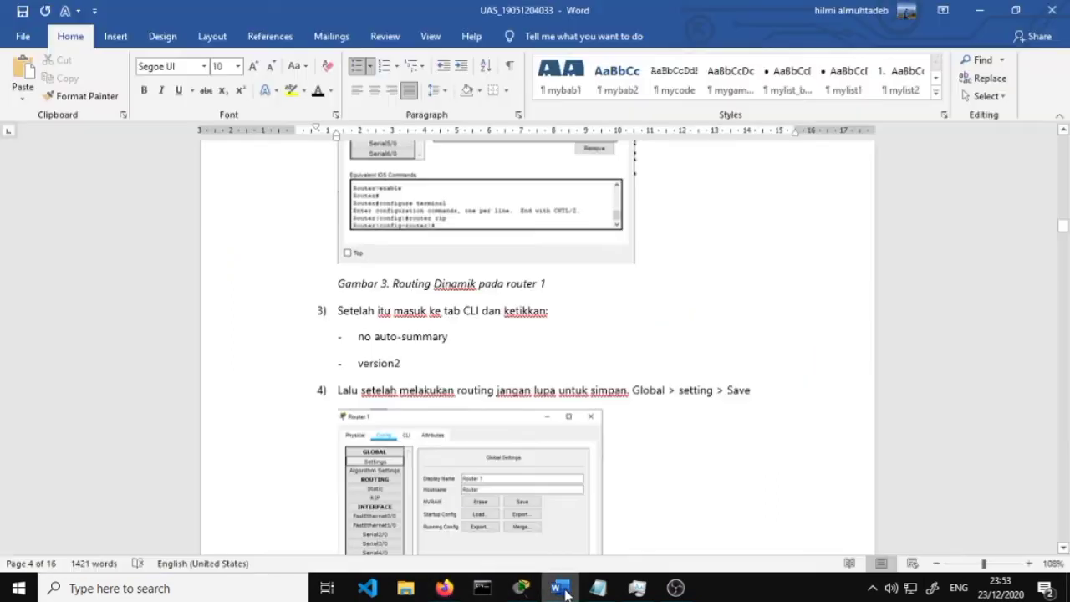
scroll(483, 430, "down", 1)
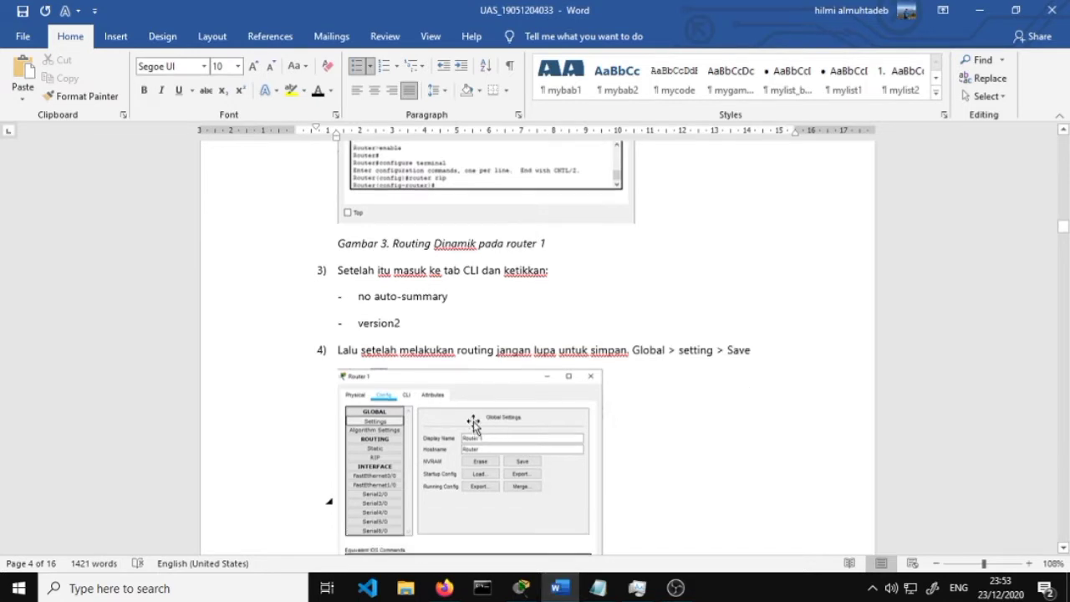
scroll(455, 375, "down", 2)
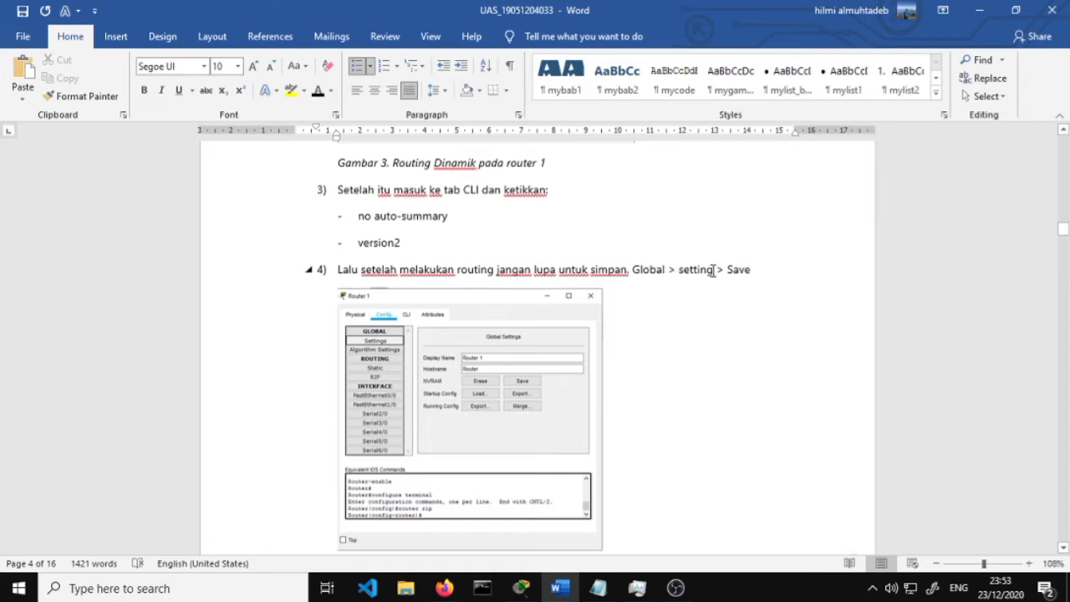
scroll(702, 306, "down", 2)
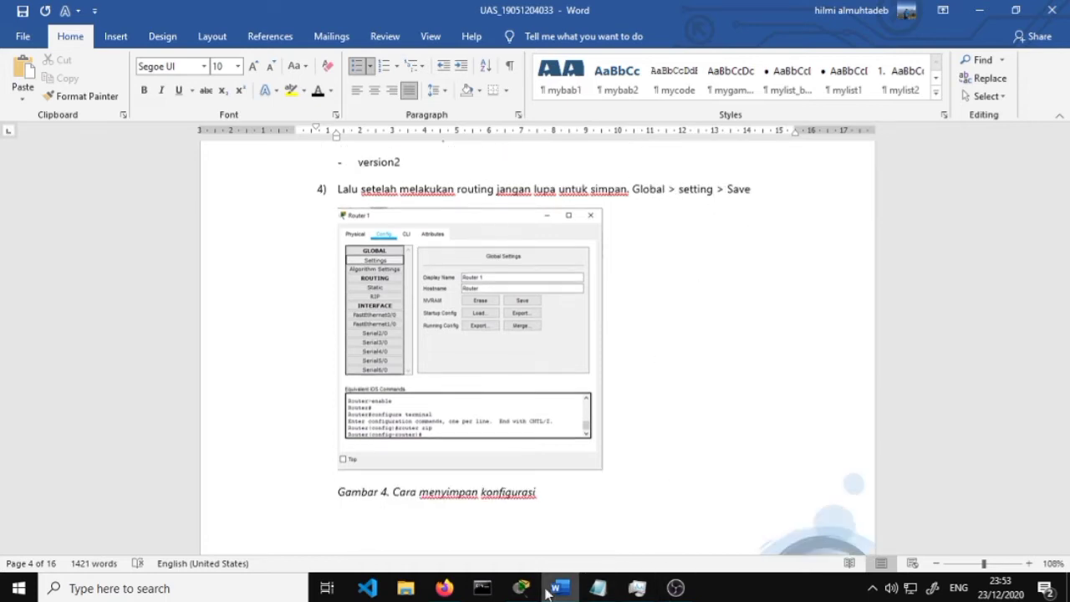
left_click(446, 589)
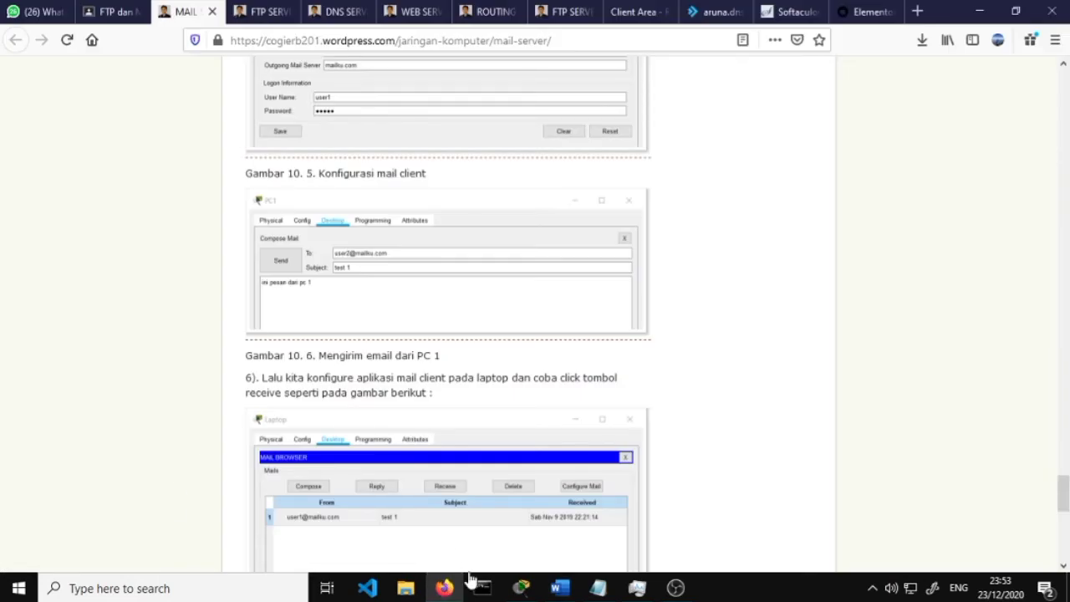
left_click(559, 589)
Save Router 1's running configuration to startup-config with the NVRAM Save button
left_click(521, 589)
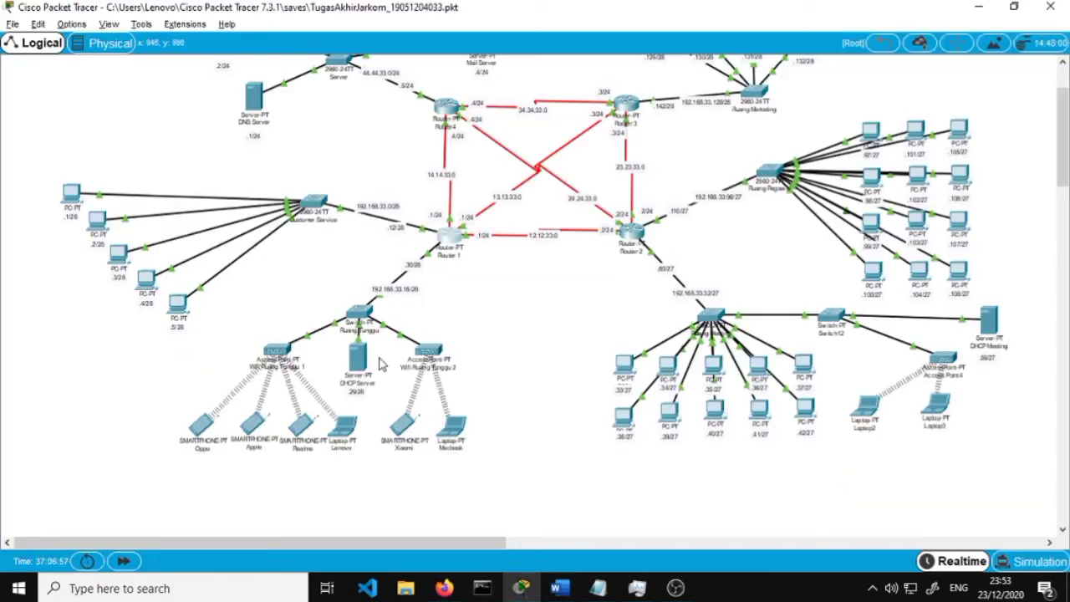
left_click(448, 241)
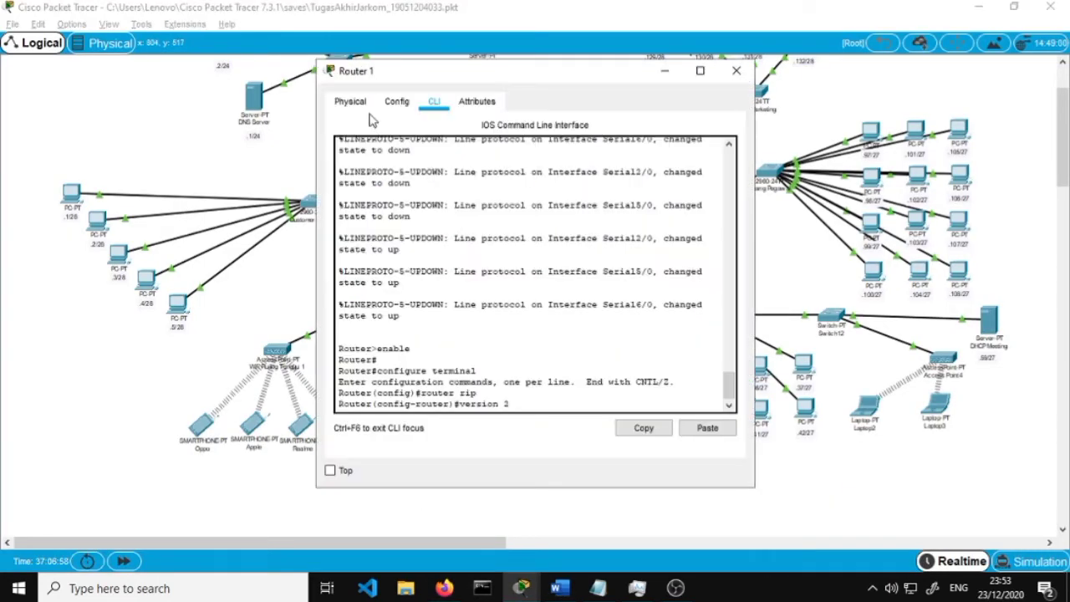
left_click(396, 101)
left_click(380, 147)
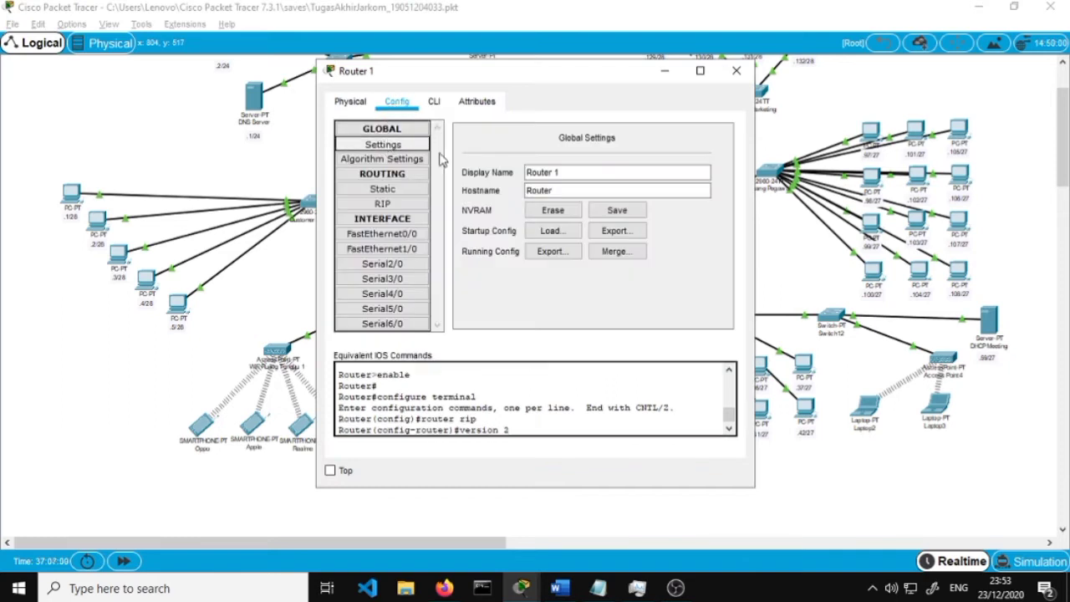
left_click(616, 211)
left_click(736, 70)
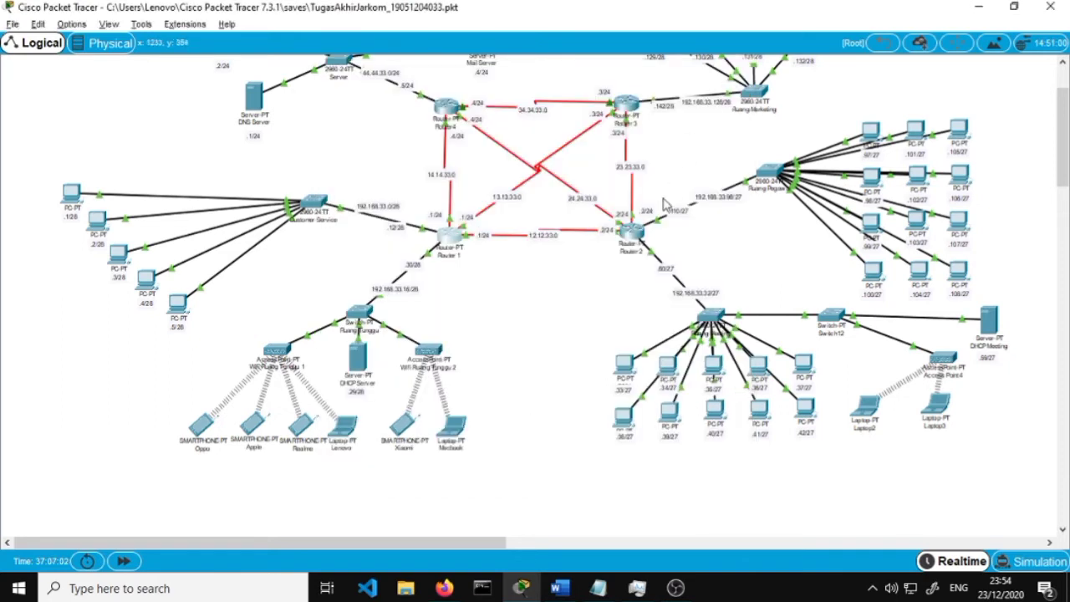
Save the running configurations of Routers 2, 3 and 4 to startup-config
left_click(642, 237)
left_click(642, 212)
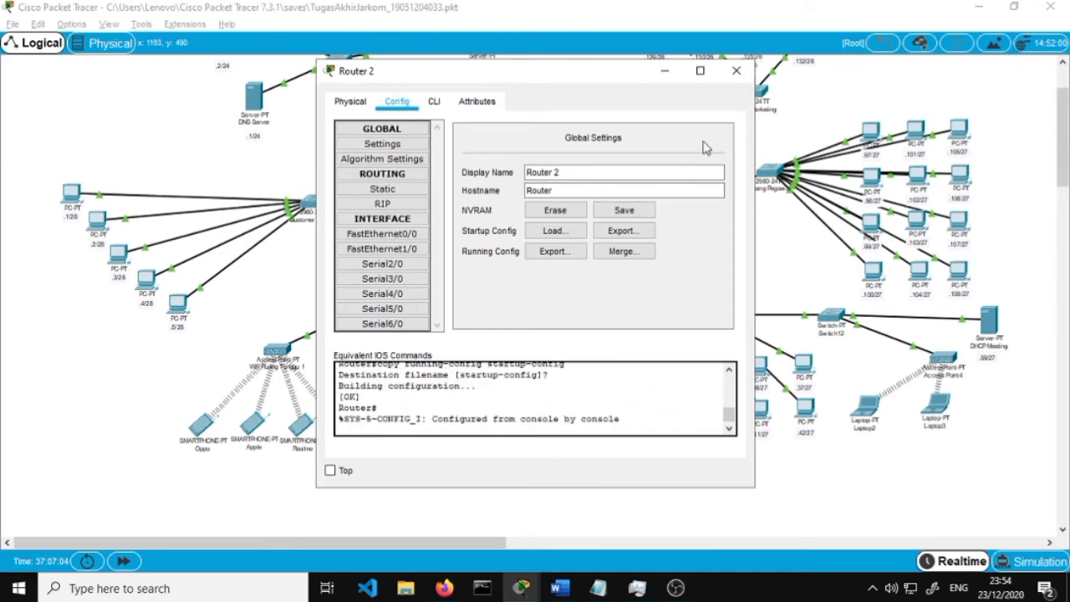
left_click(736, 71)
left_click(637, 114)
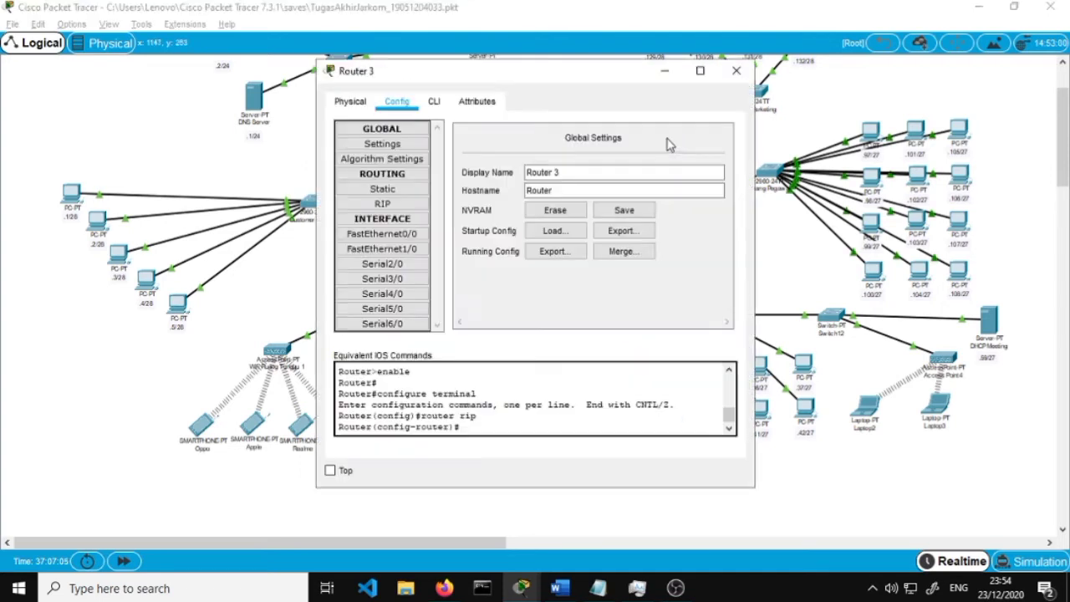
left_click(644, 211)
left_click(736, 71)
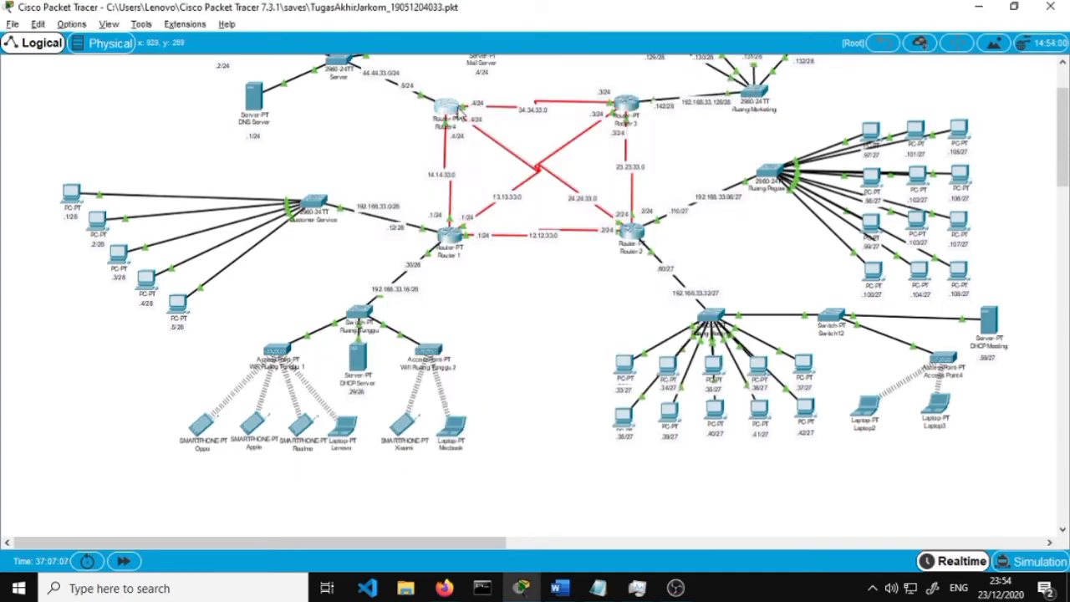
left_click(626, 105)
left_click(642, 211)
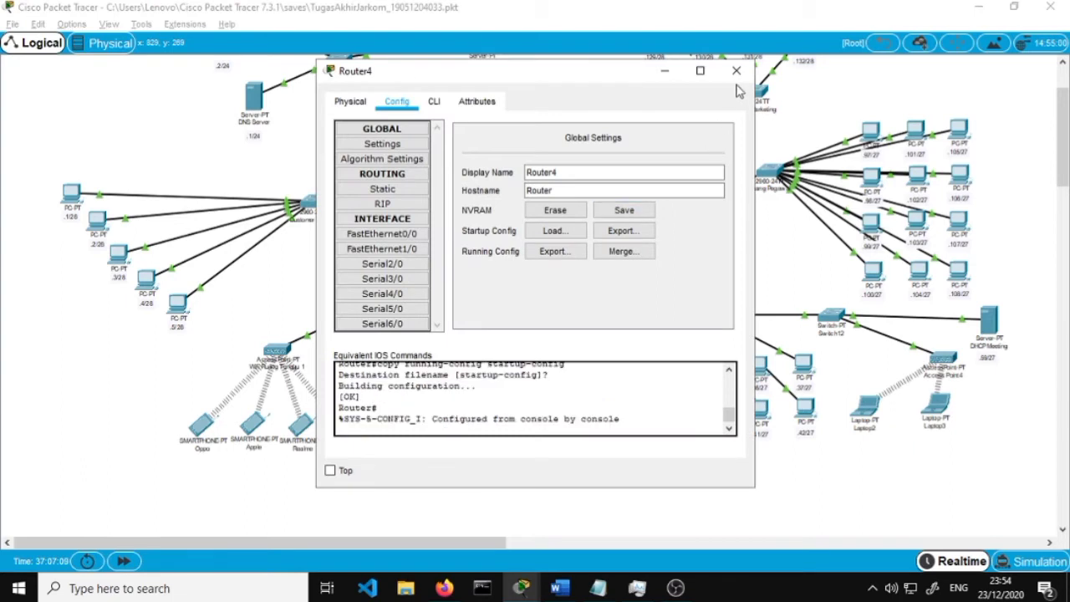
left_click(736, 70)
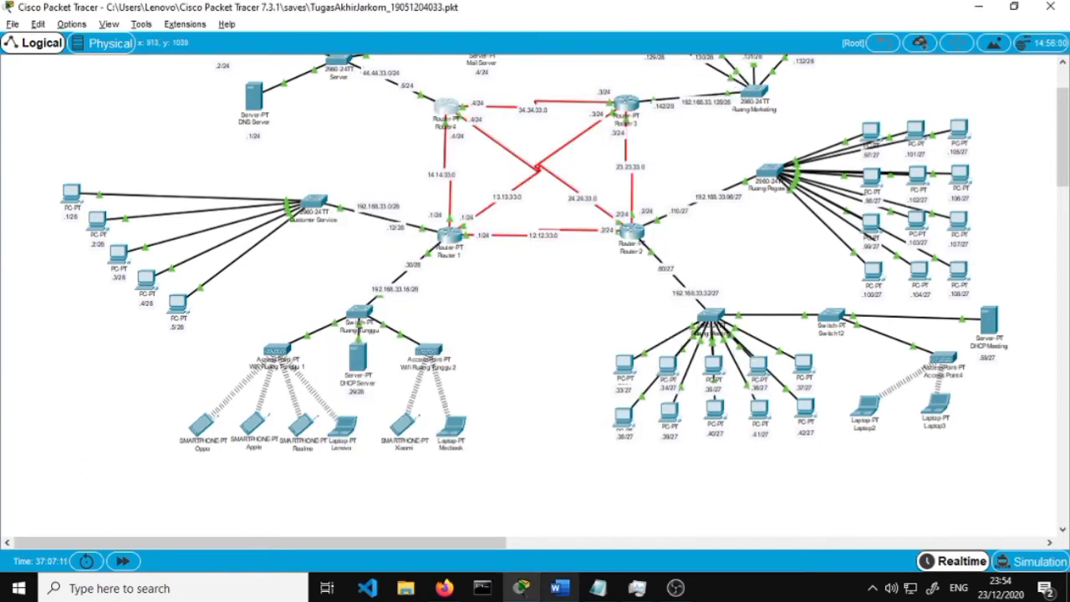
left_click(560, 588)
Scroll the report to step 5 on power-cycling every device (Gambar 5)
scroll(557, 471, "down", 5)
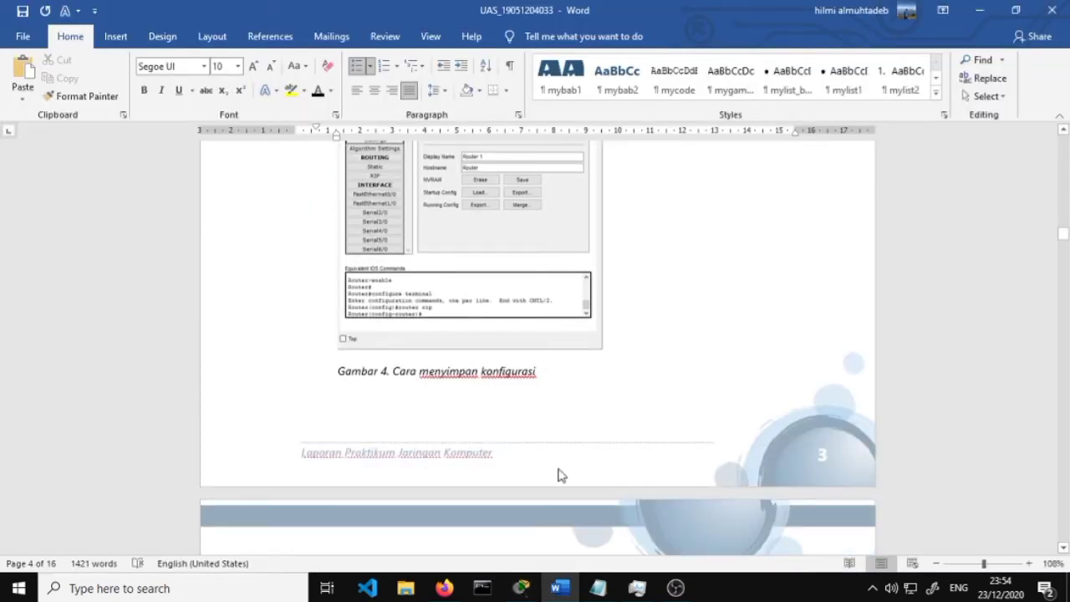
scroll(559, 469, "down", 2)
scroll(521, 415, "down", 1)
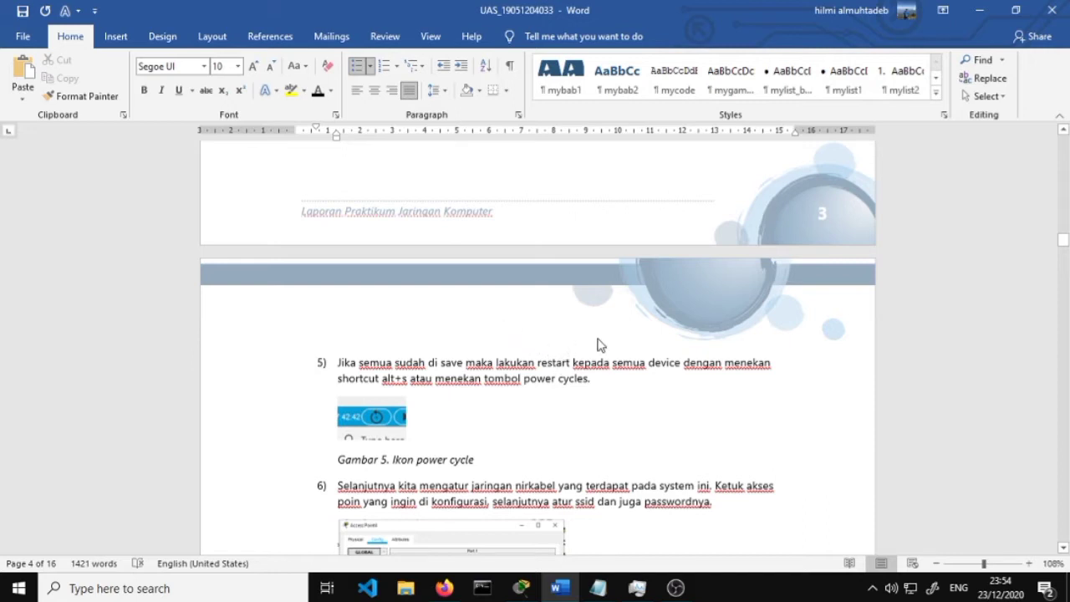
scroll(497, 393, "down", 1)
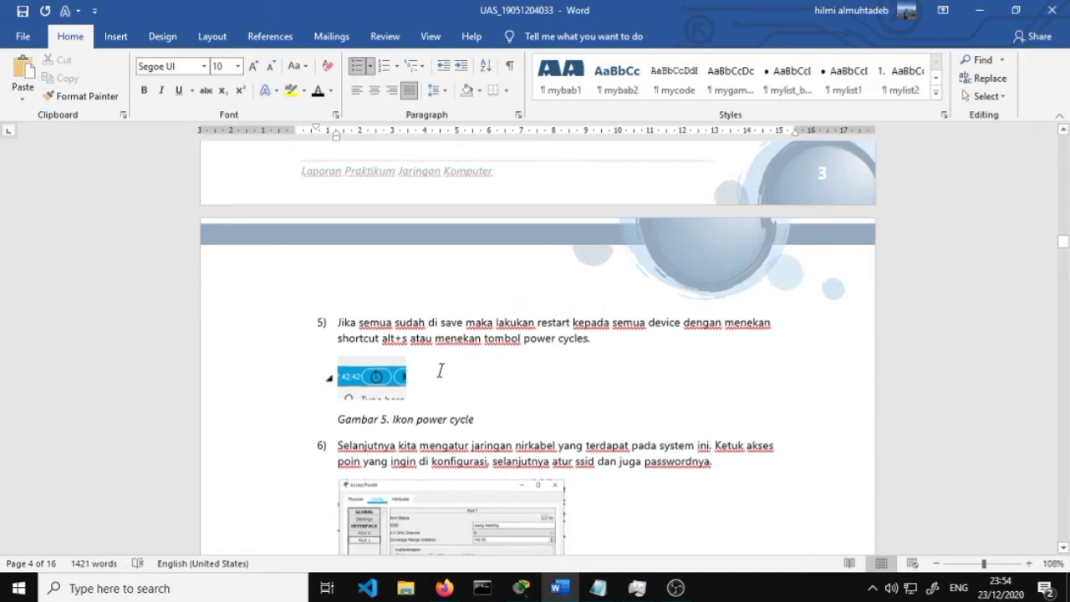
scroll(374, 386, "down", 1)
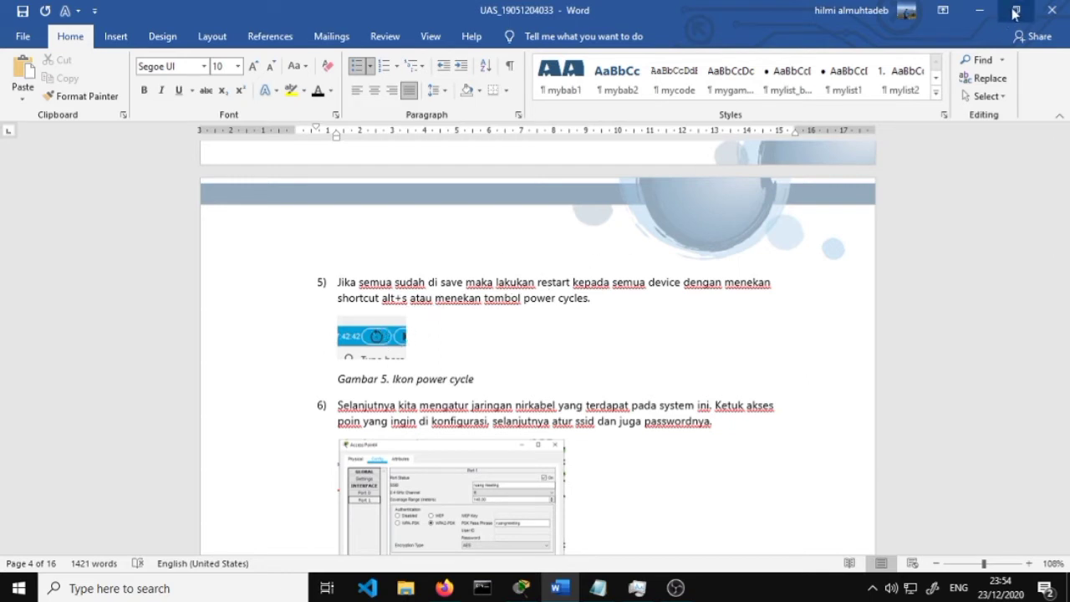
Power-cycle every device in the network with Alt+S and confirm the network reset
left_click(979, 10)
scroll(699, 257, "up", 2)
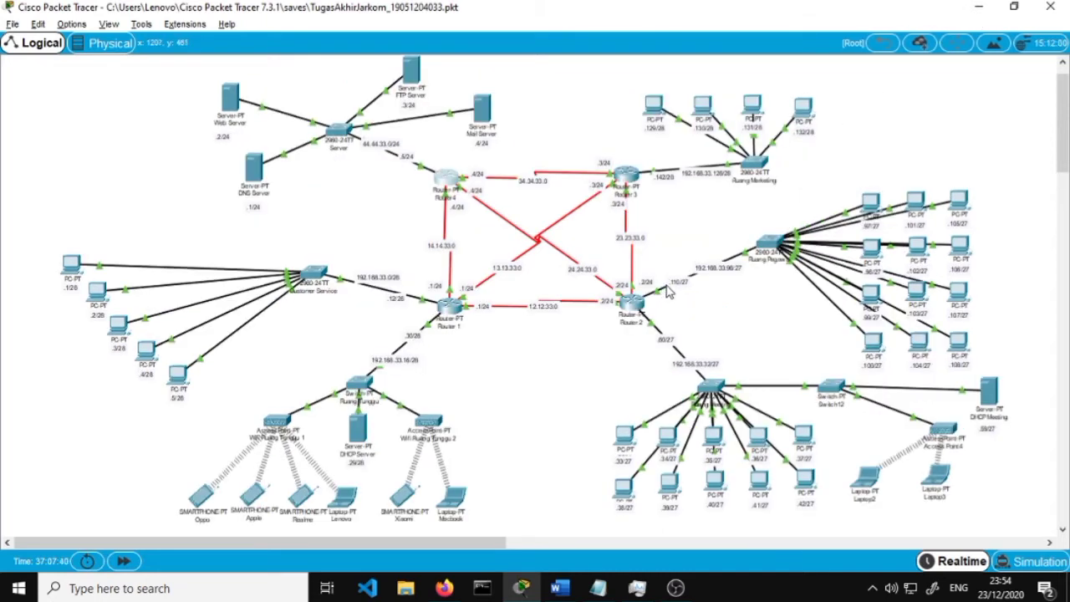
key("alt+s")
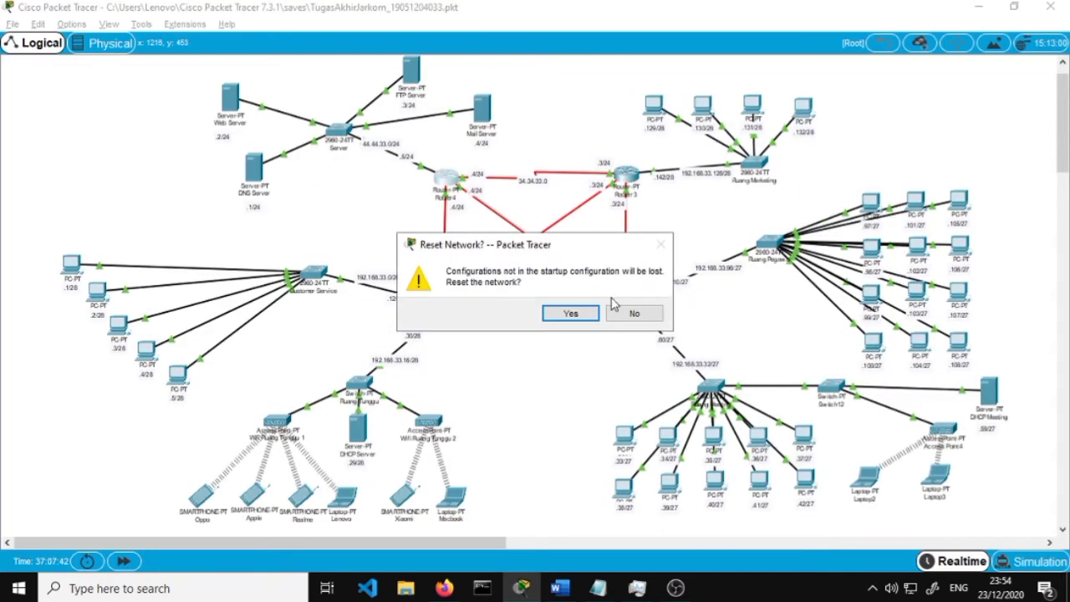
left_click(572, 314)
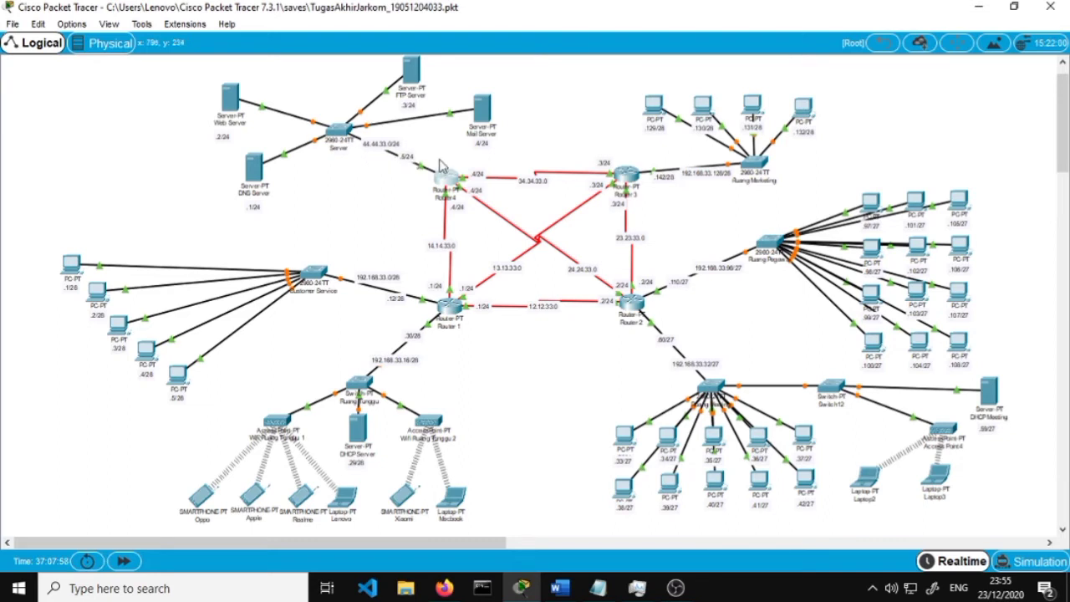
left_click(996, 12)
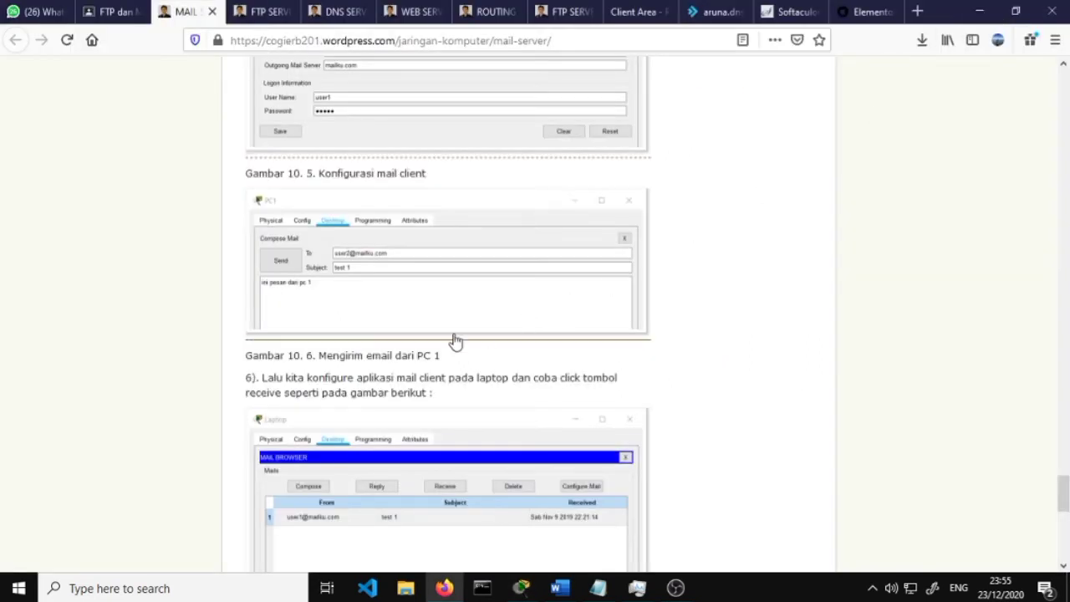
left_click(561, 588)
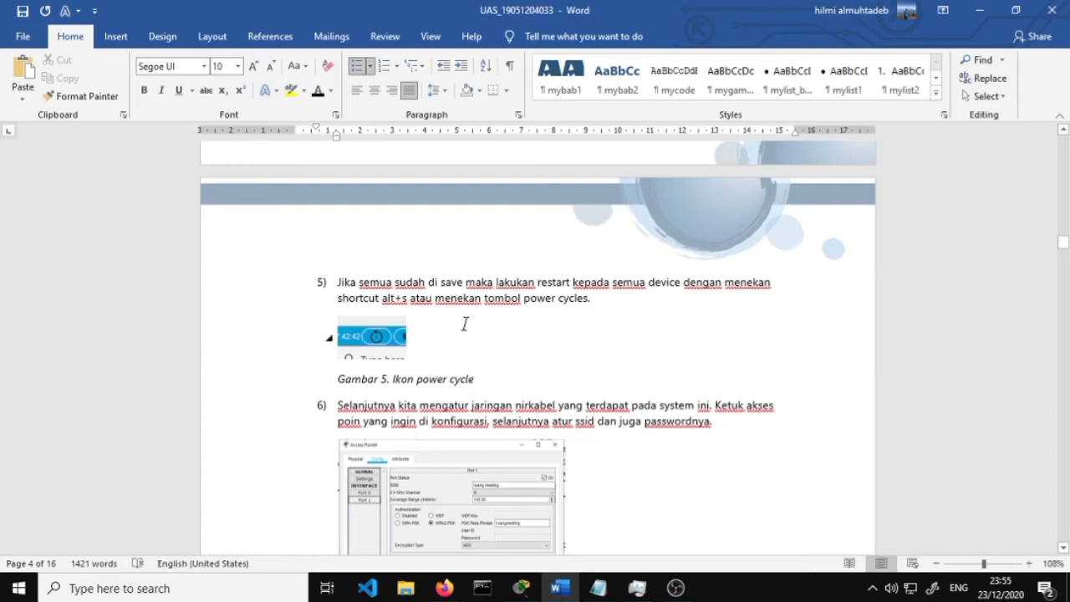
scroll(466, 326, "down", 2)
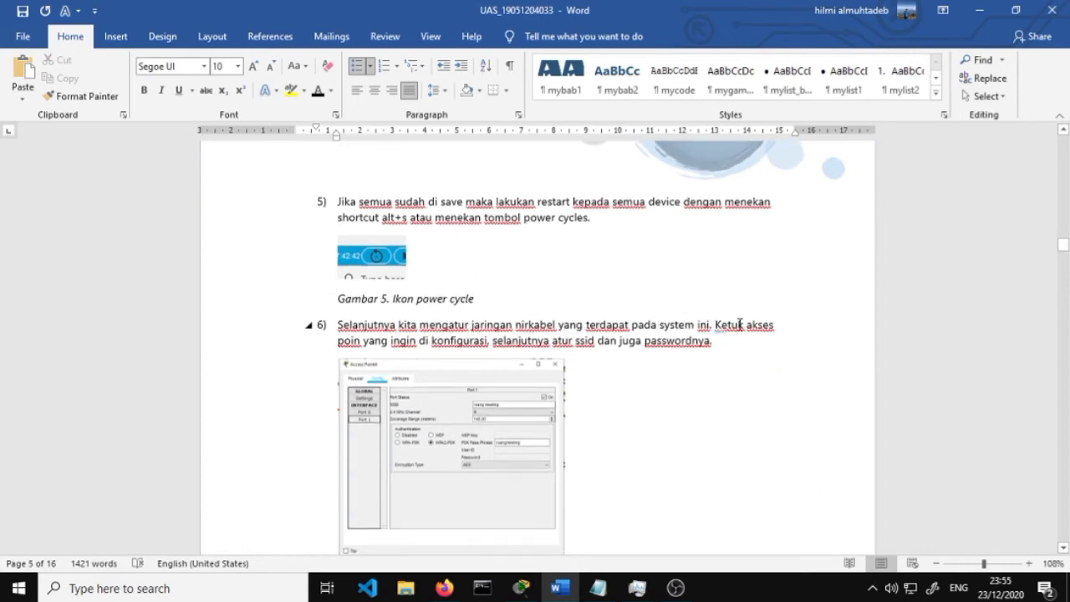
scroll(742, 328, "down", 1)
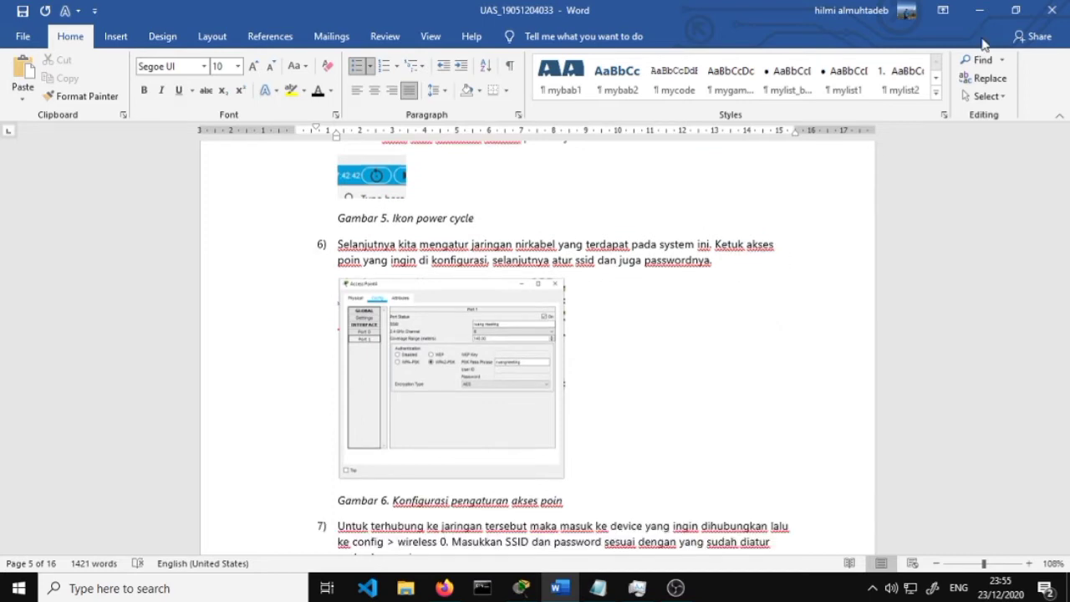
scroll(759, 297, "down", 1)
left_click(994, 10)
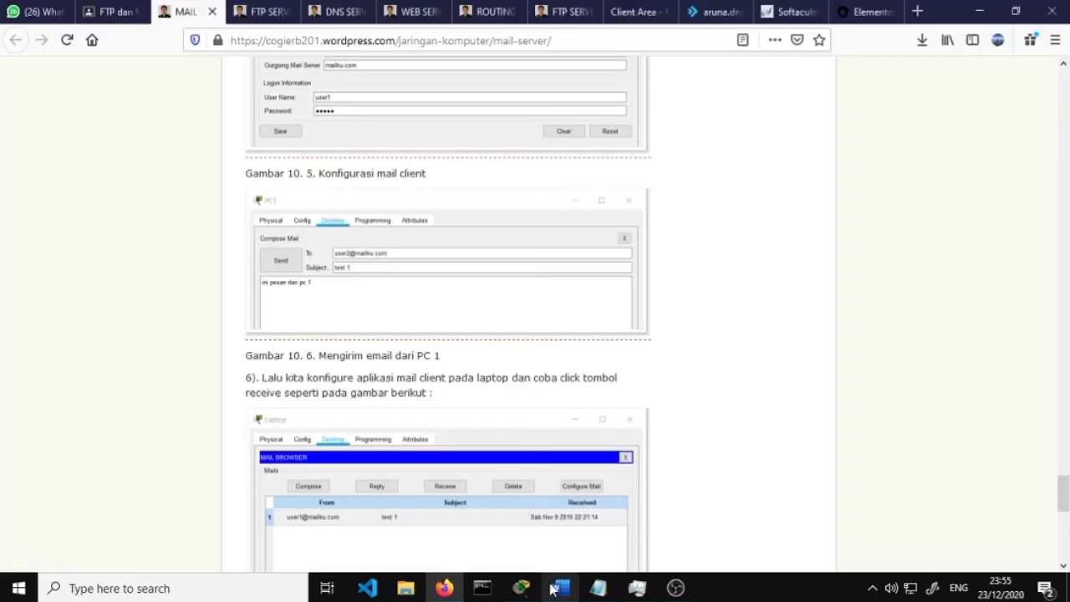
left_click(528, 589)
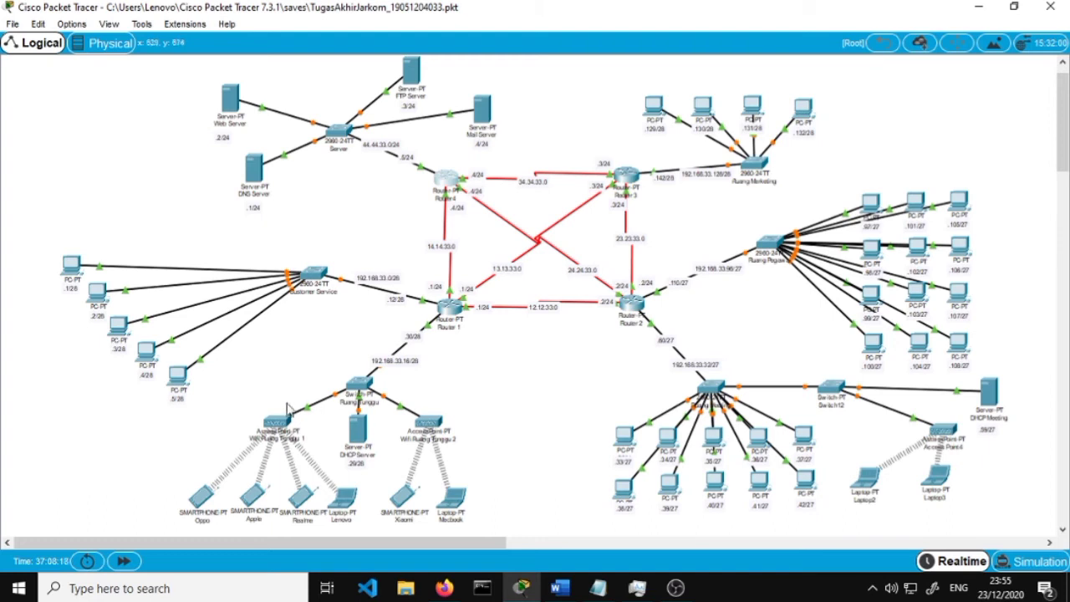
left_click(276, 424)
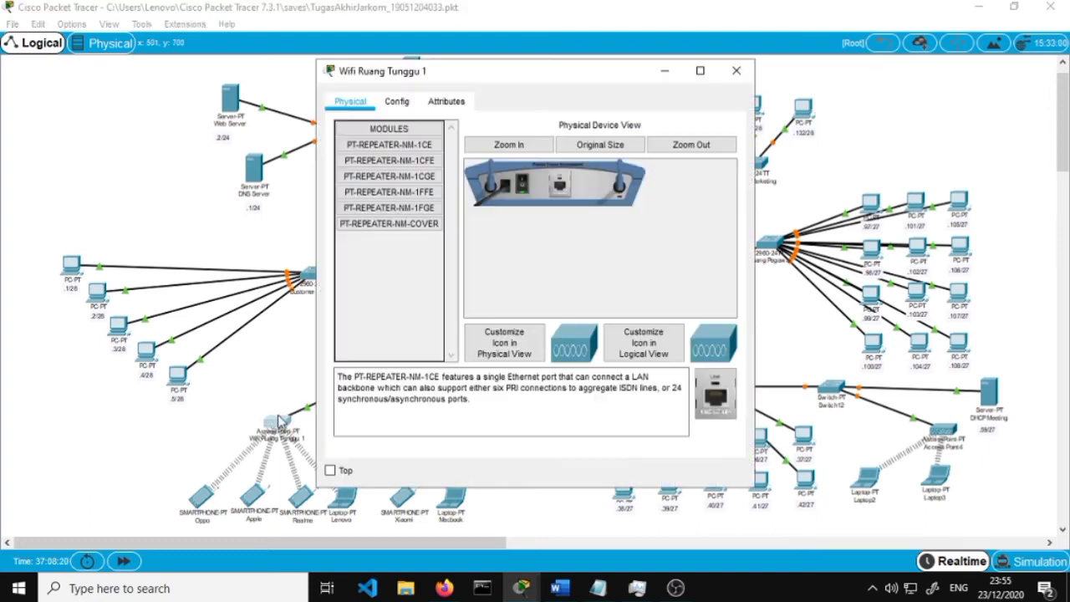
left_click(398, 104)
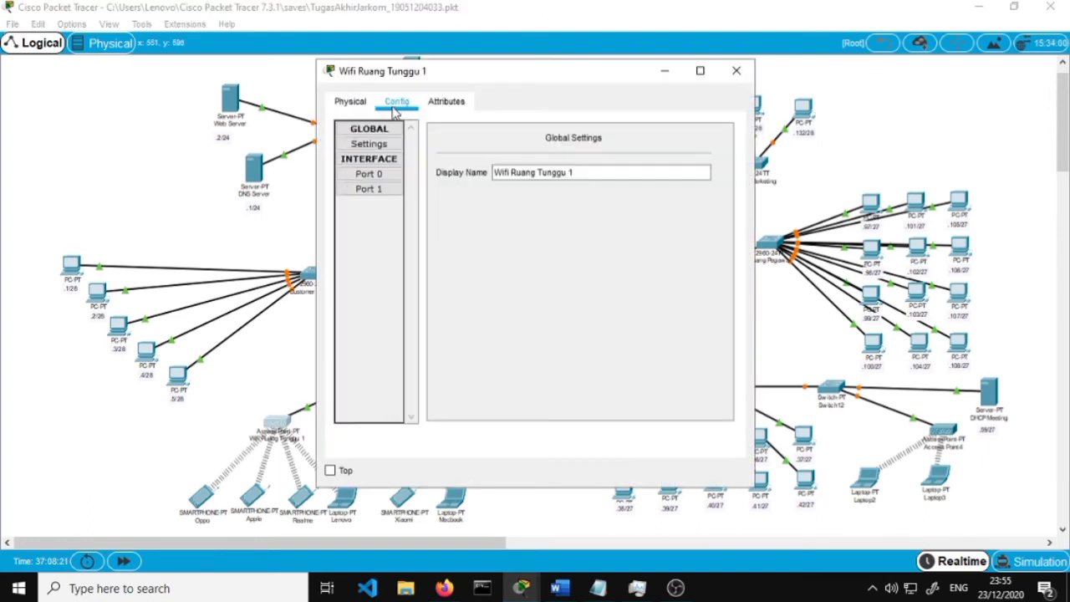
left_click(376, 191)
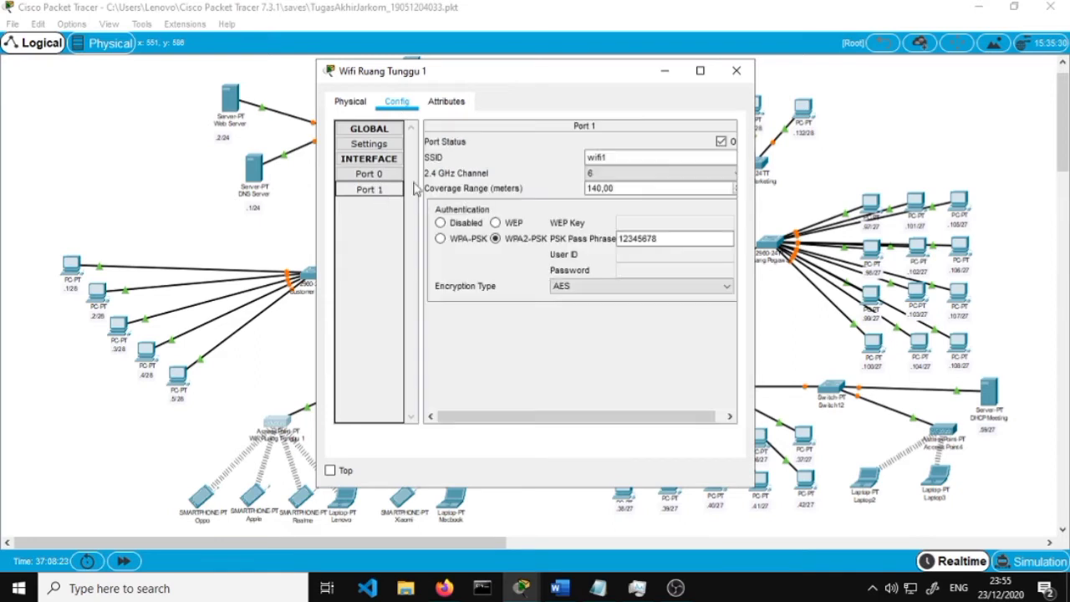
left_click(625, 157)
mouse_move(624, 158)
left_mouse_down()
mouse_move(524, 158)
mouse_move(643, 157)
left_mouse_up()
left_click_drag(492, 172, 642, 161)
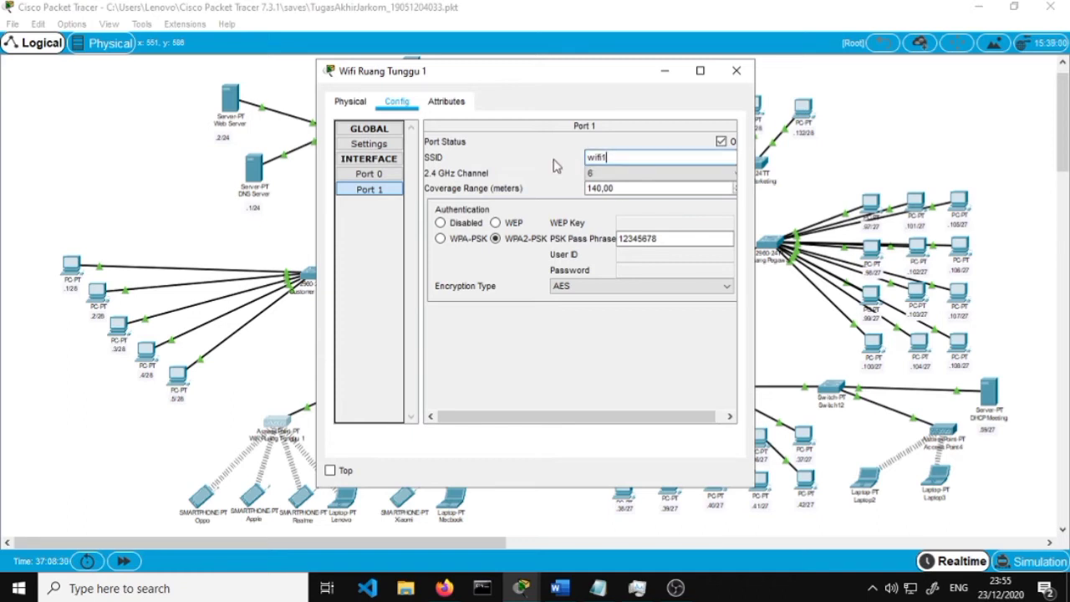
left_click(644, 238)
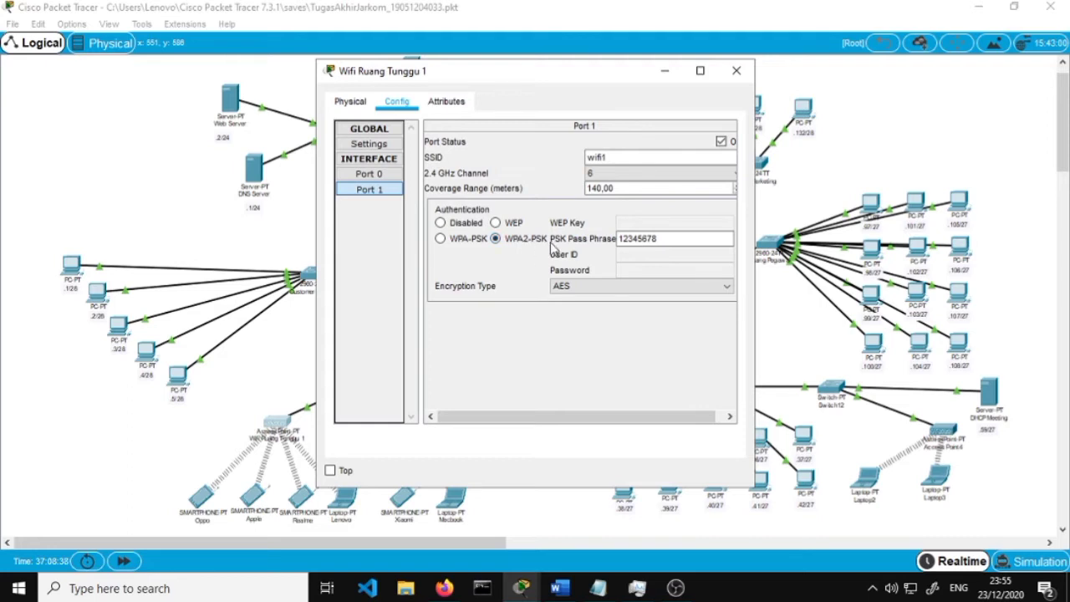
left_click(659, 242)
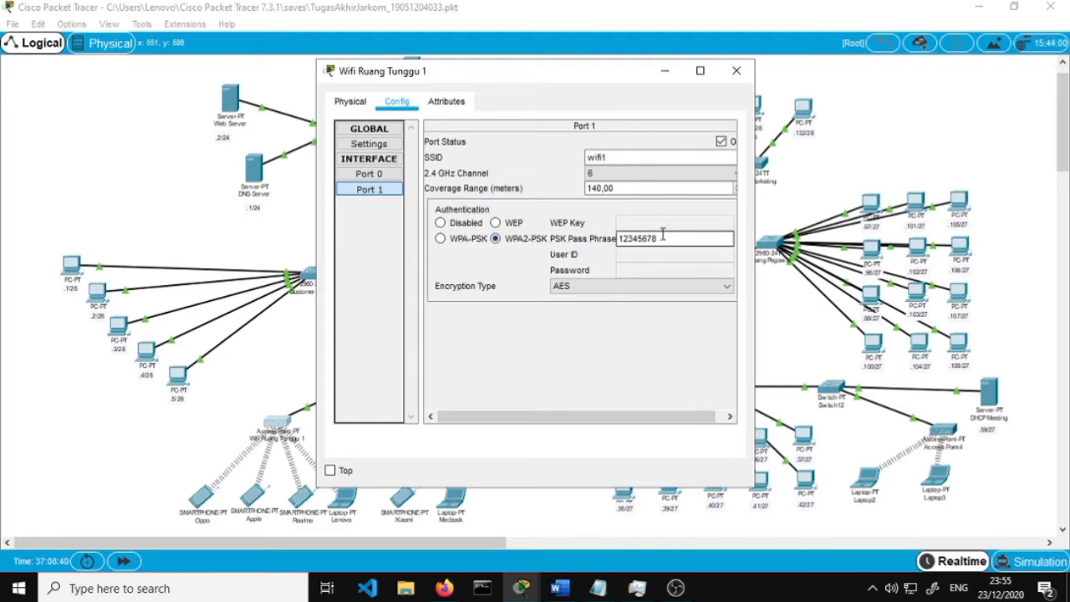
left_click(735, 72)
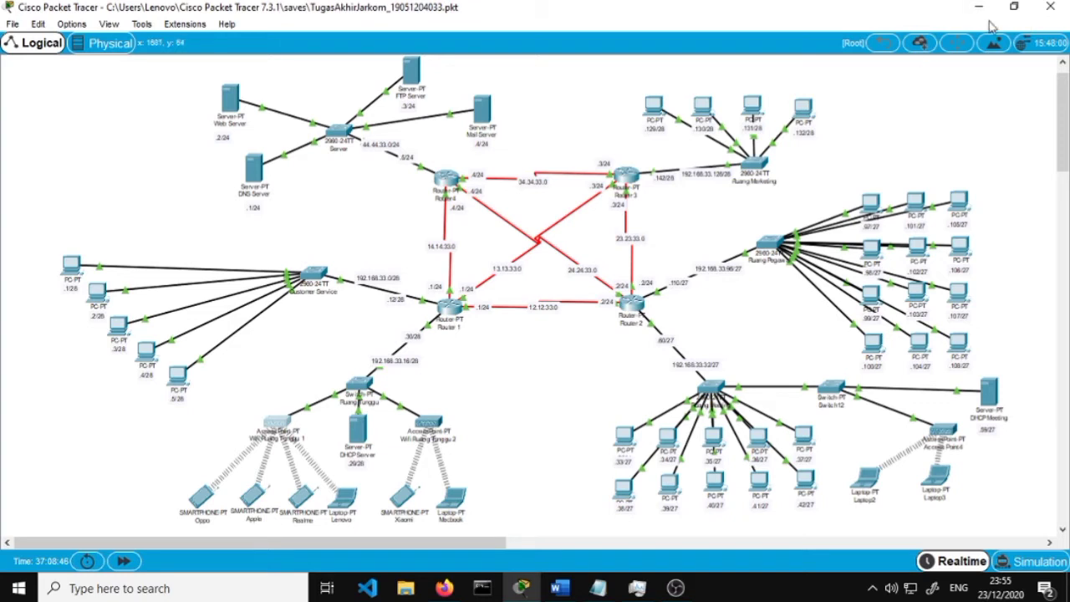
left_click(980, 7)
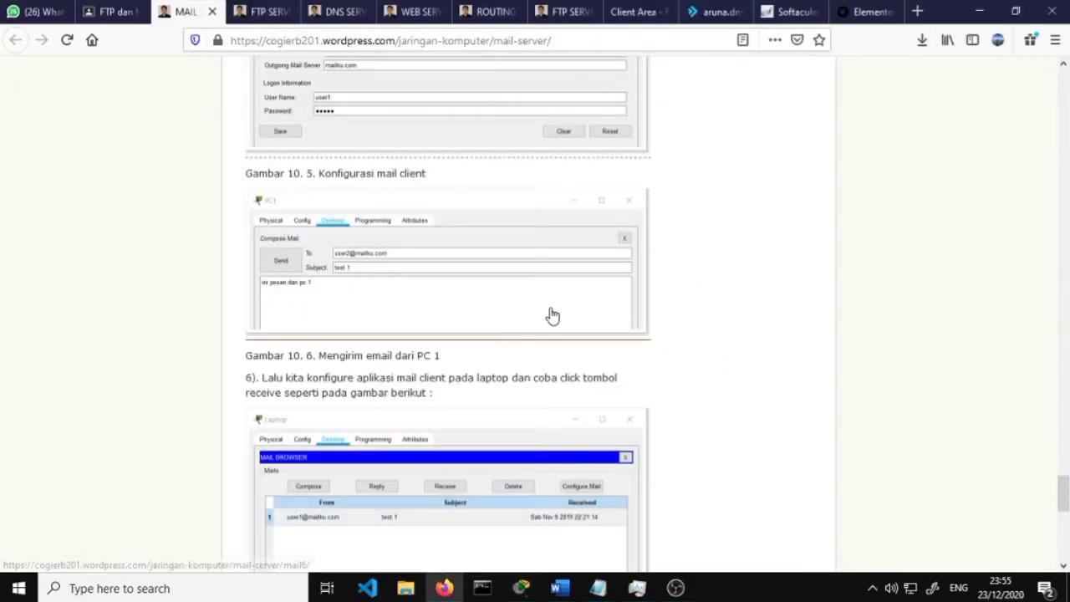
left_click(984, 9)
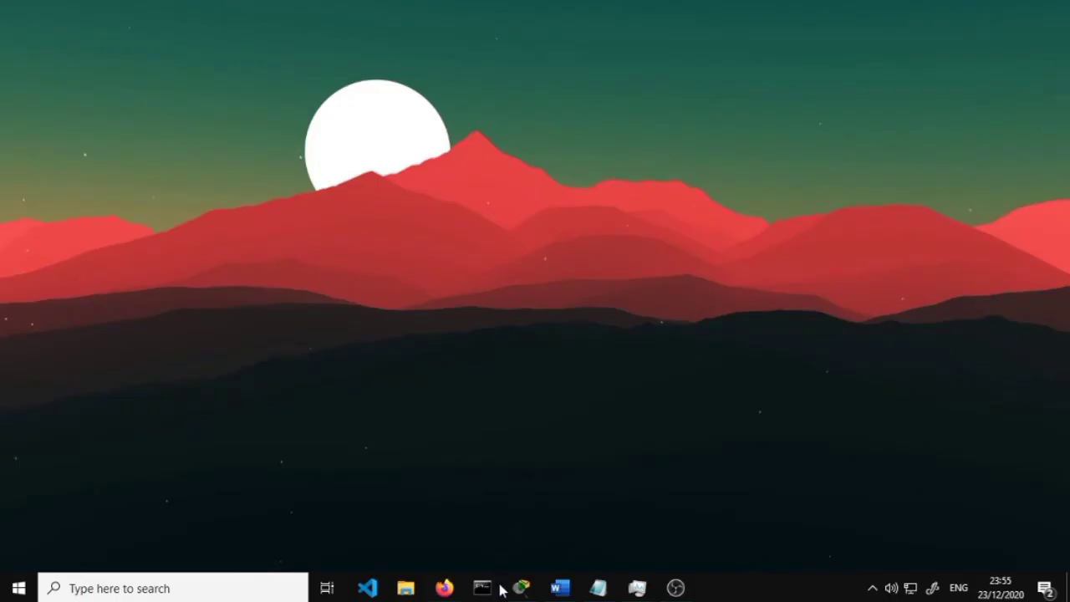
left_click(560, 588)
scroll(480, 273, "down", 2)
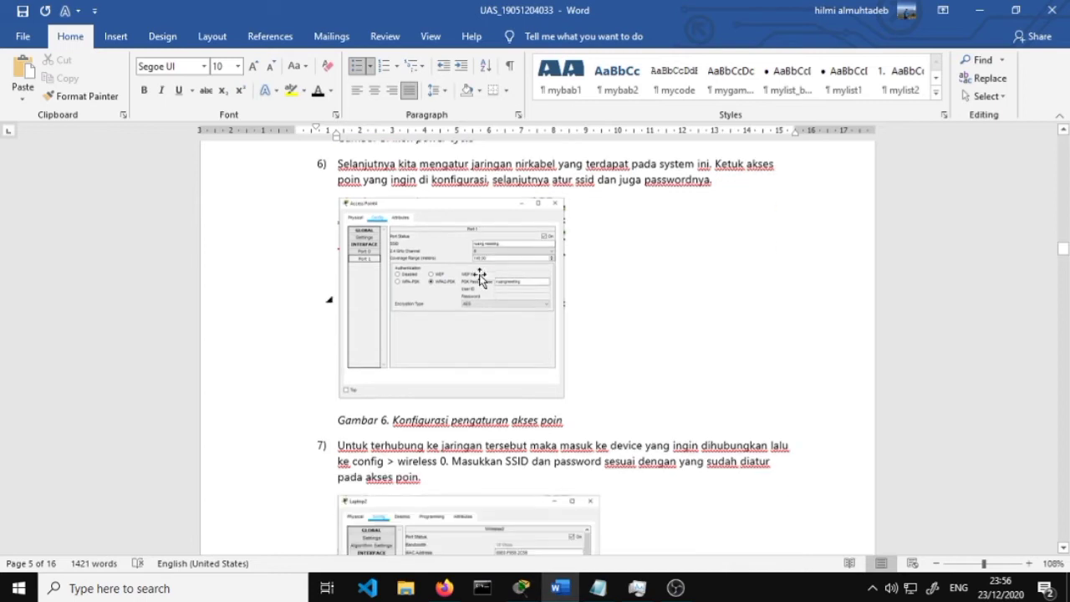
scroll(481, 279, "down", 4)
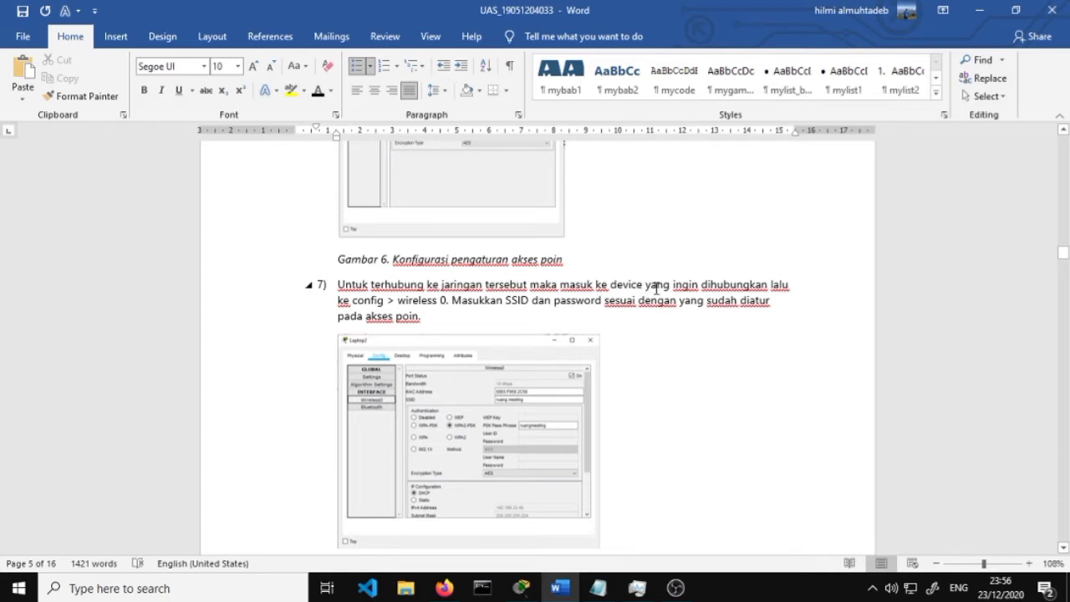
scroll(657, 288, "down", 1)
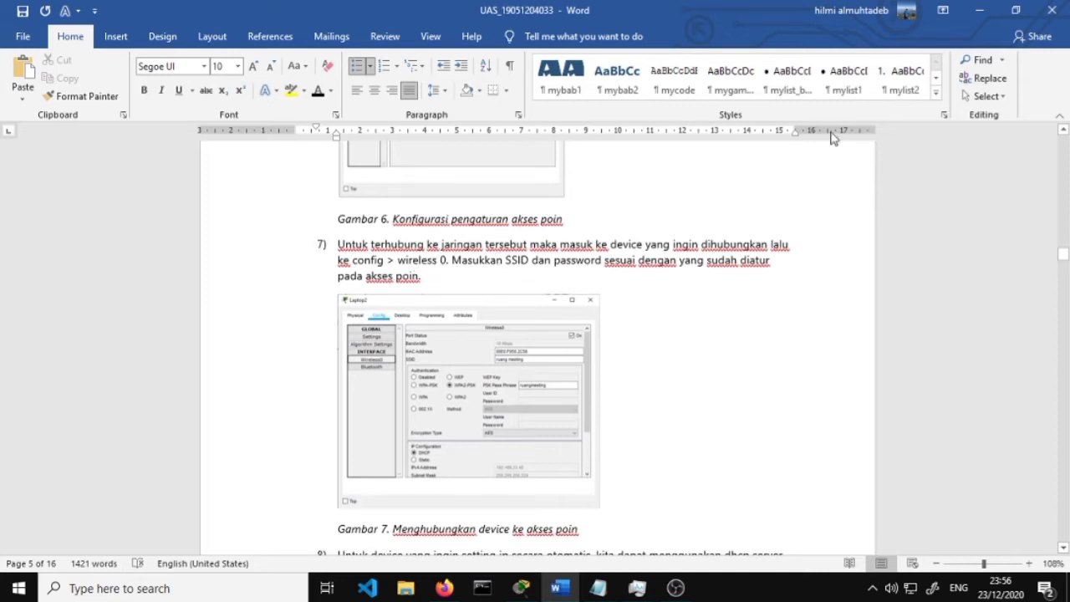
left_click(981, 11)
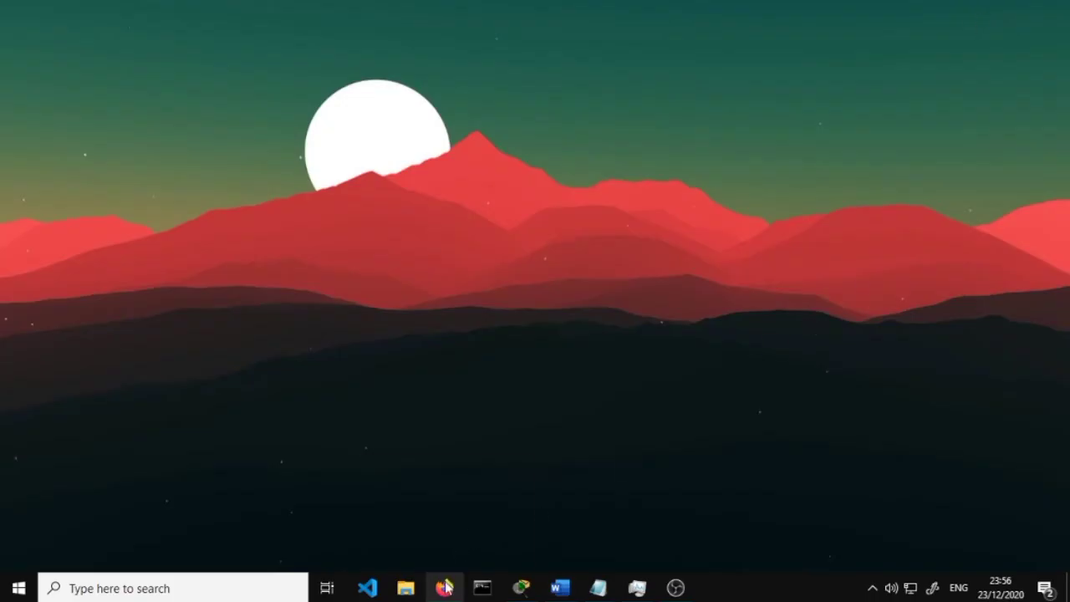
left_click(527, 589)
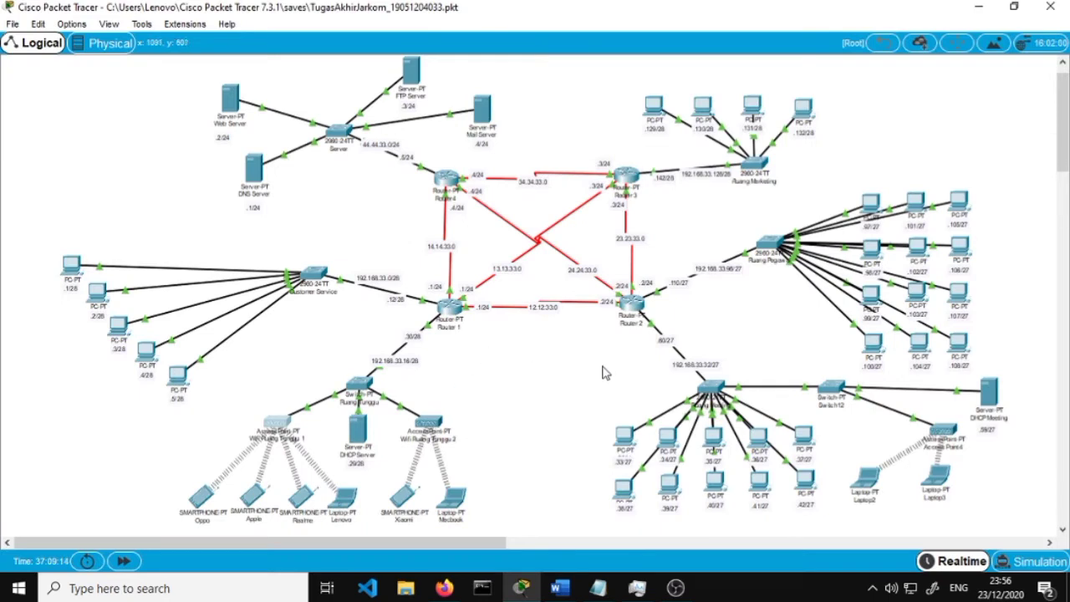
Check the Oppo smartphone's Wireless0 settings: SSID wifi1 and its WPA2-PSK pass phrase
left_click(201, 502)
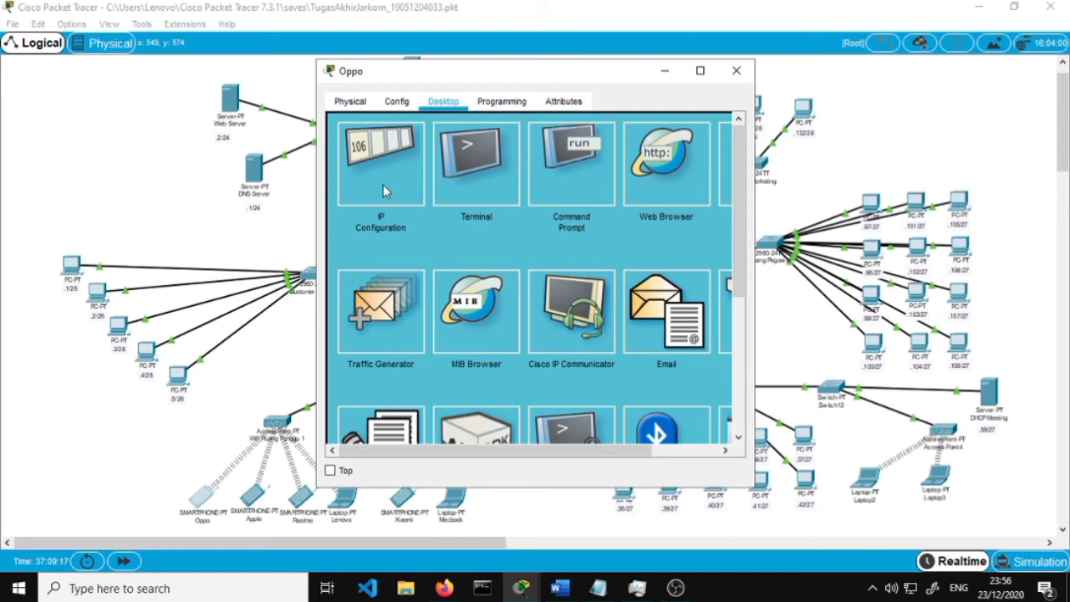
left_click(397, 101)
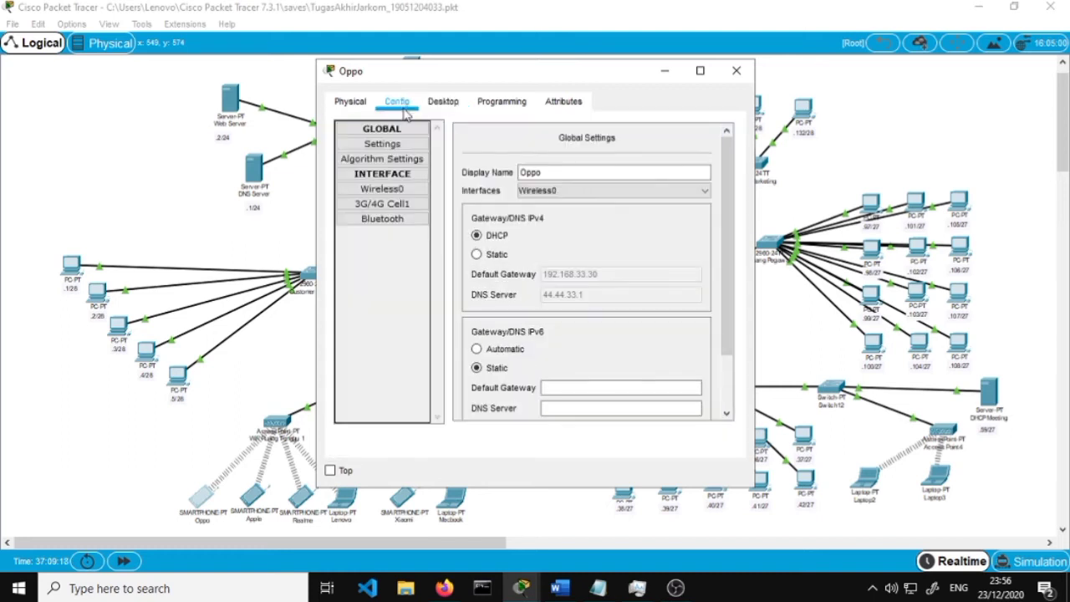
left_click(390, 190)
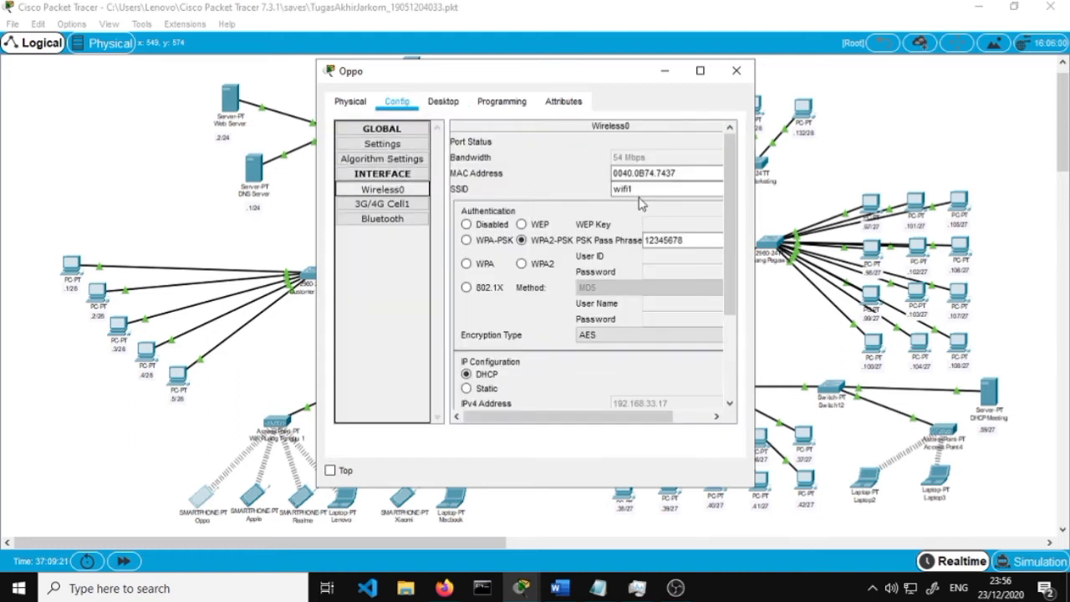
left_click_drag(644, 193, 592, 194)
left_click(678, 193)
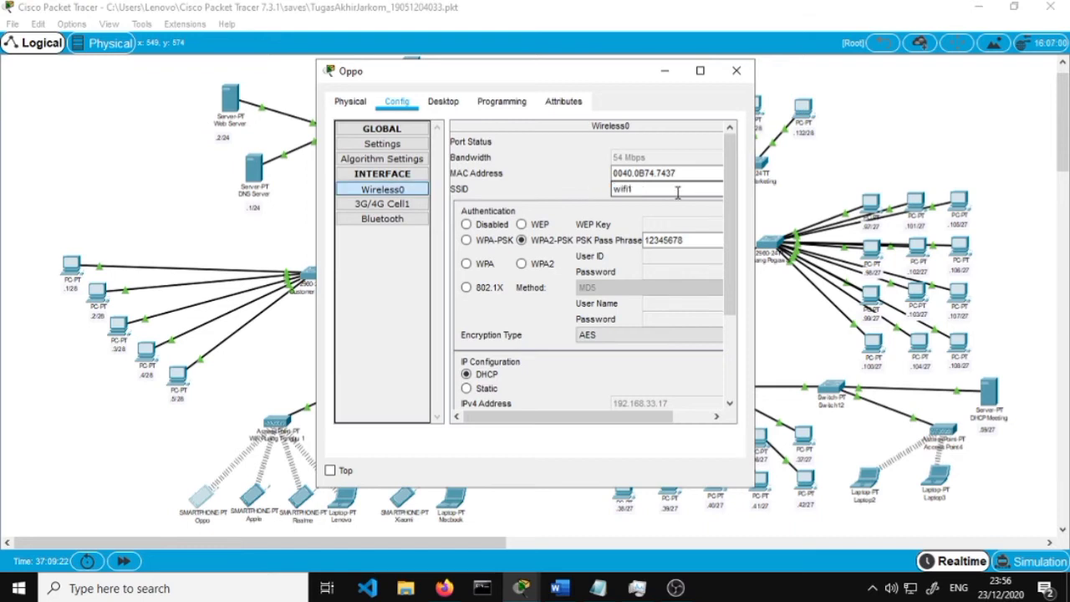
left_click_drag(678, 193, 578, 191)
left_click(667, 191)
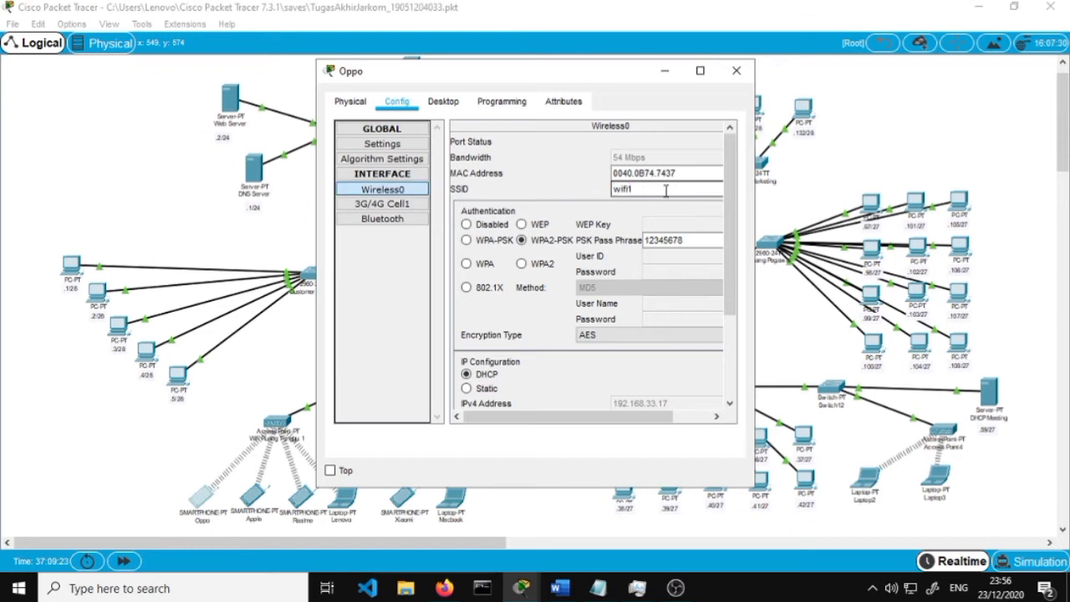
left_click_drag(696, 235, 596, 234)
left_click(701, 231)
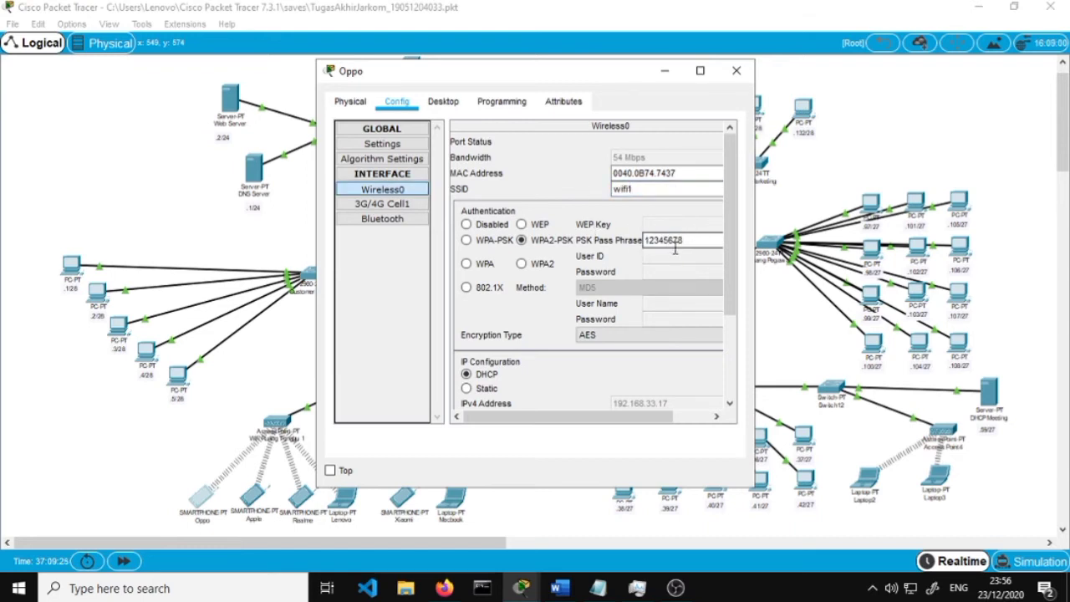
Close the Oppo window, clear the topology selection, and return to the Word report
left_click(737, 72)
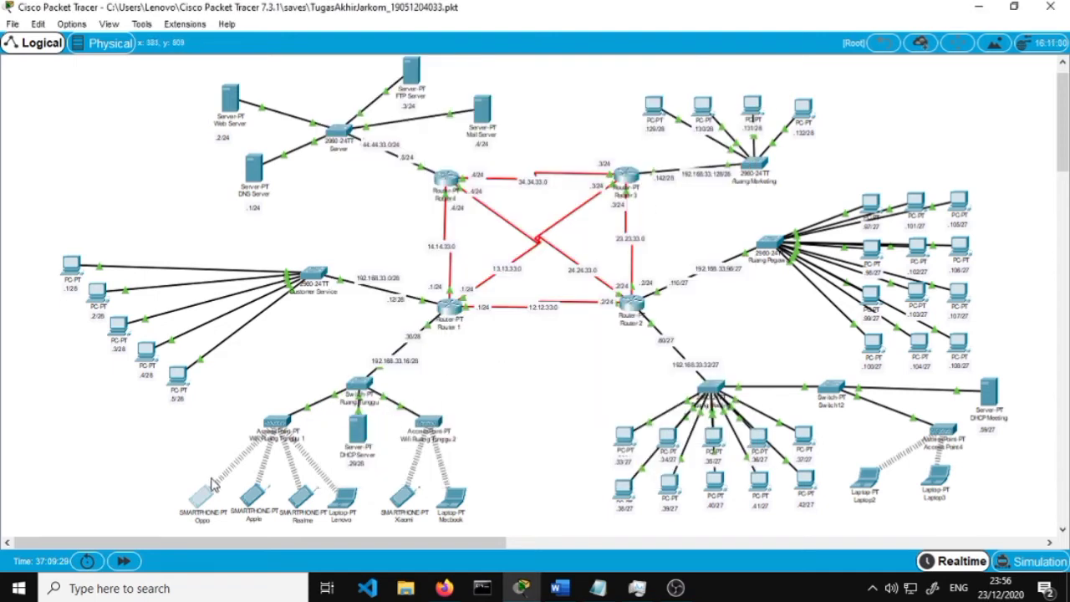
left_click_drag(251, 456, 214, 467)
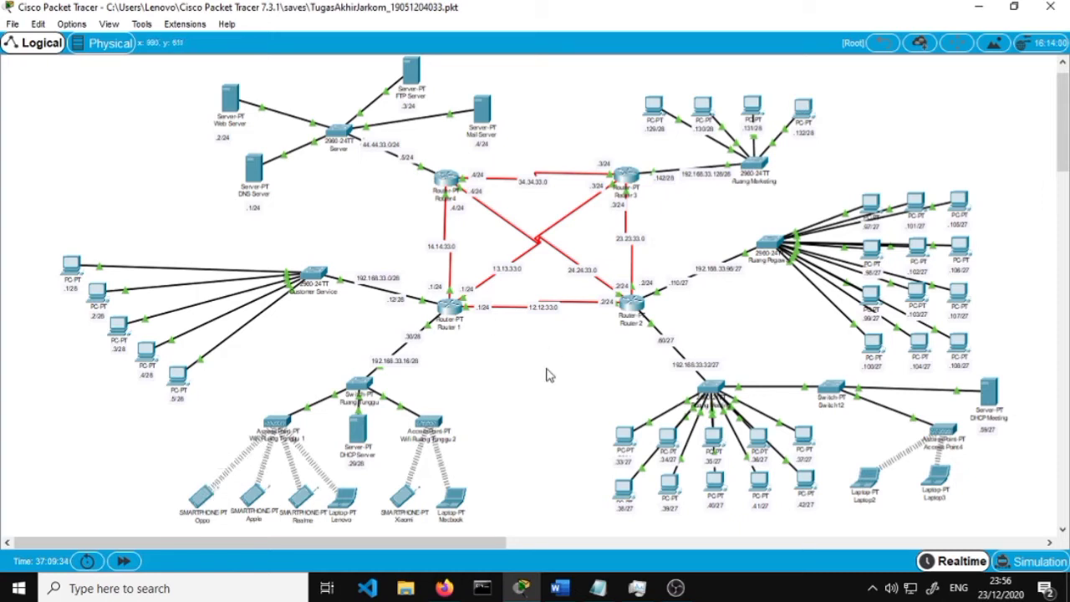
left_click(558, 588)
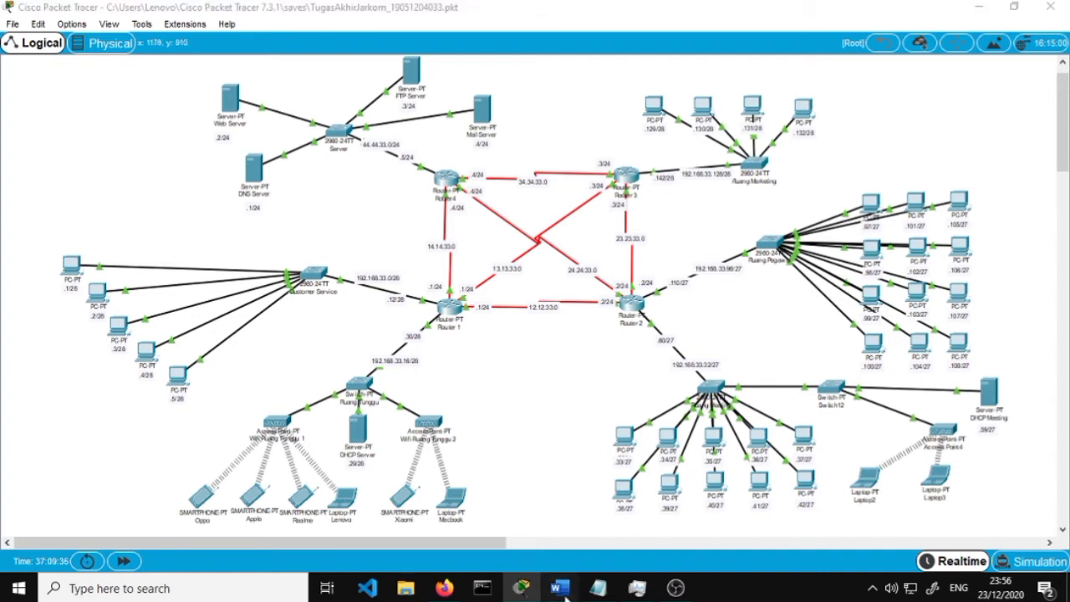
scroll(522, 424, "down", 3)
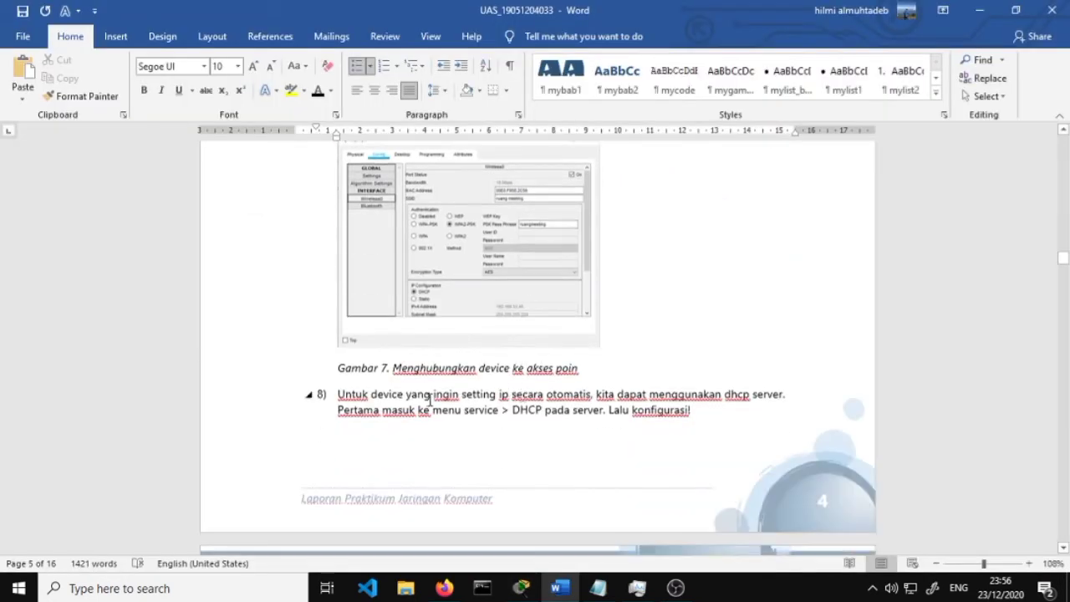
Scroll the report to step 8's DHCP Server configuration figure, then minimize Word
scroll(505, 396, "down", 1)
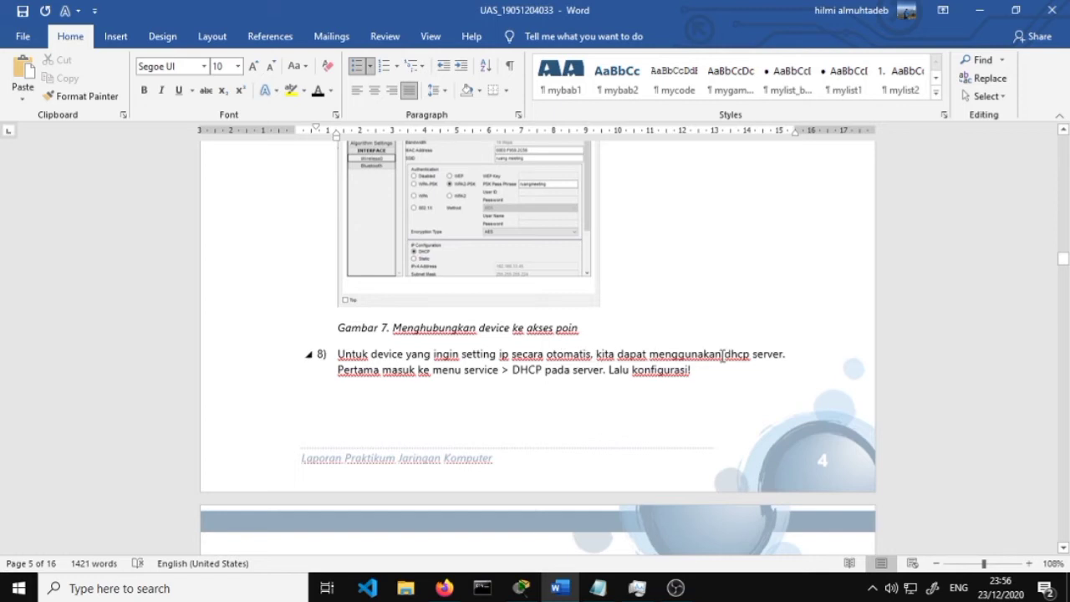
scroll(724, 354, "up", 1)
scroll(727, 369, "down", 2)
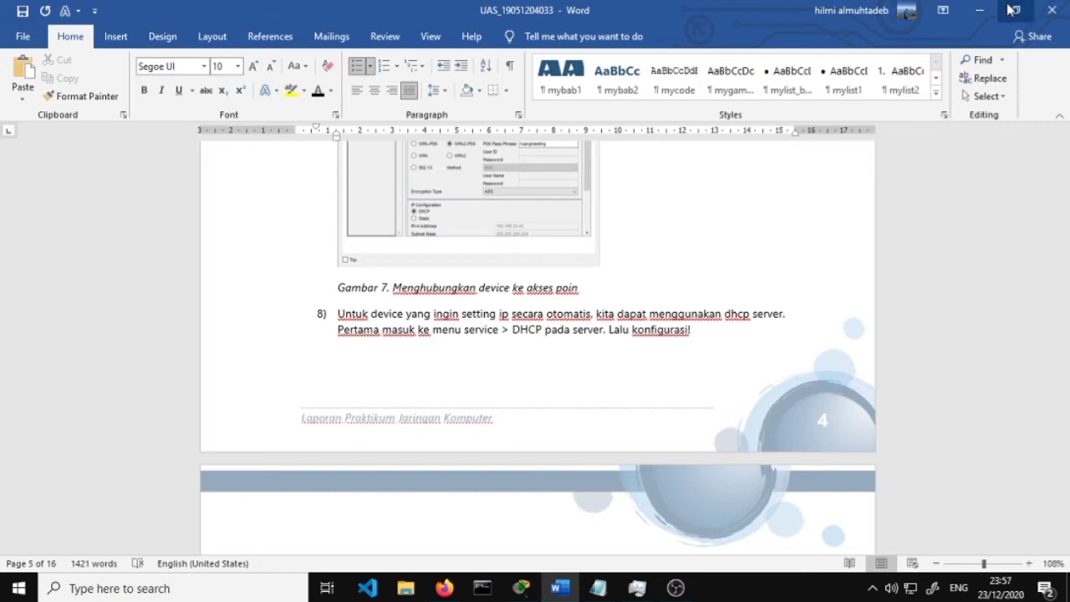
scroll(779, 255, "down", 4)
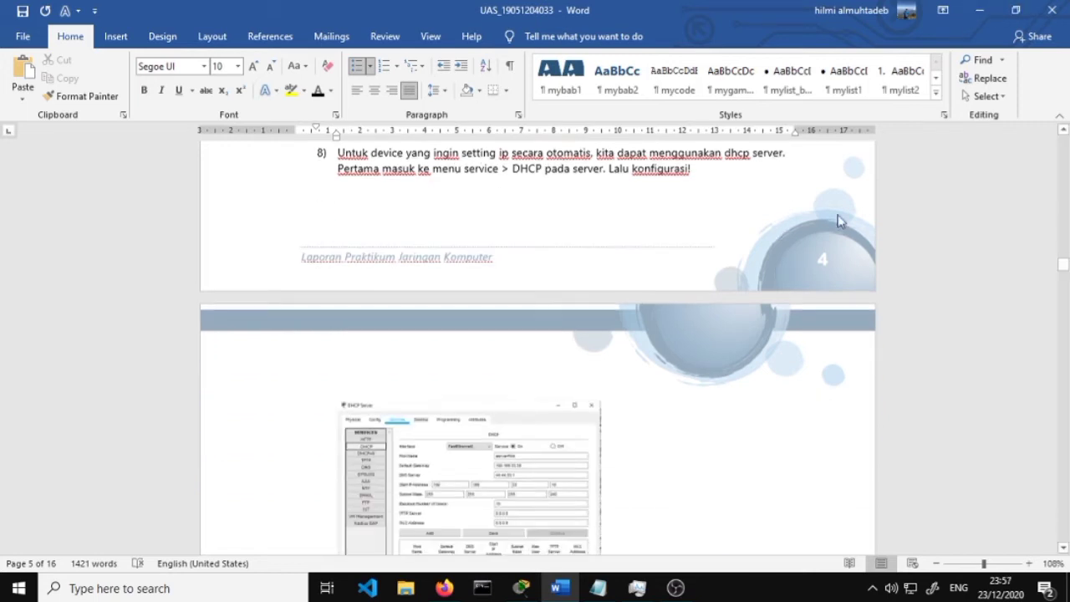
left_click(979, 10)
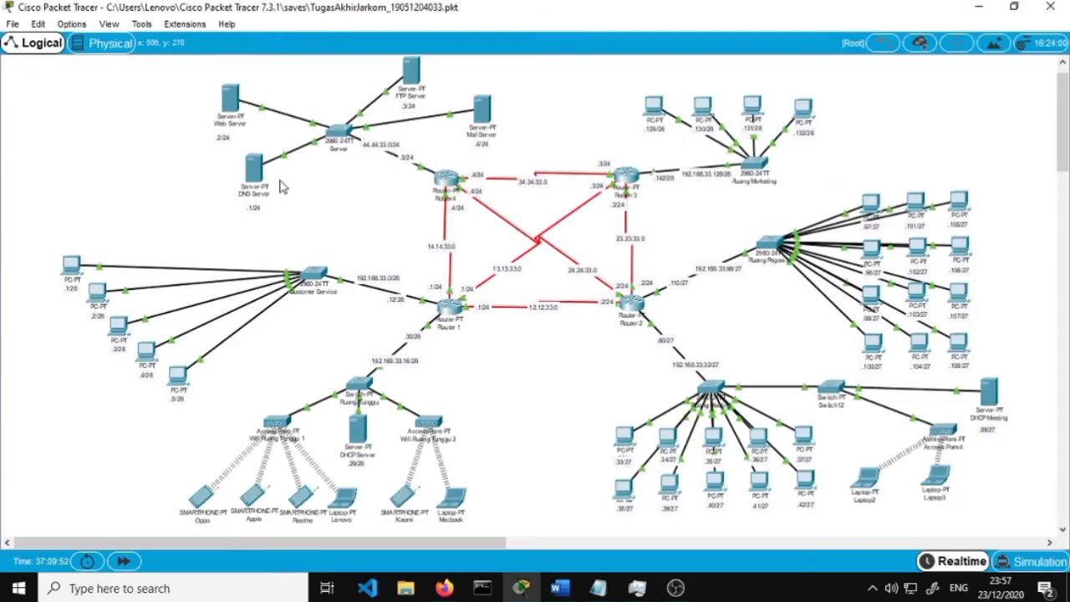
scroll(500, 441, "down", 3)
scroll(489, 415, "up", 3)
left_click(202, 498)
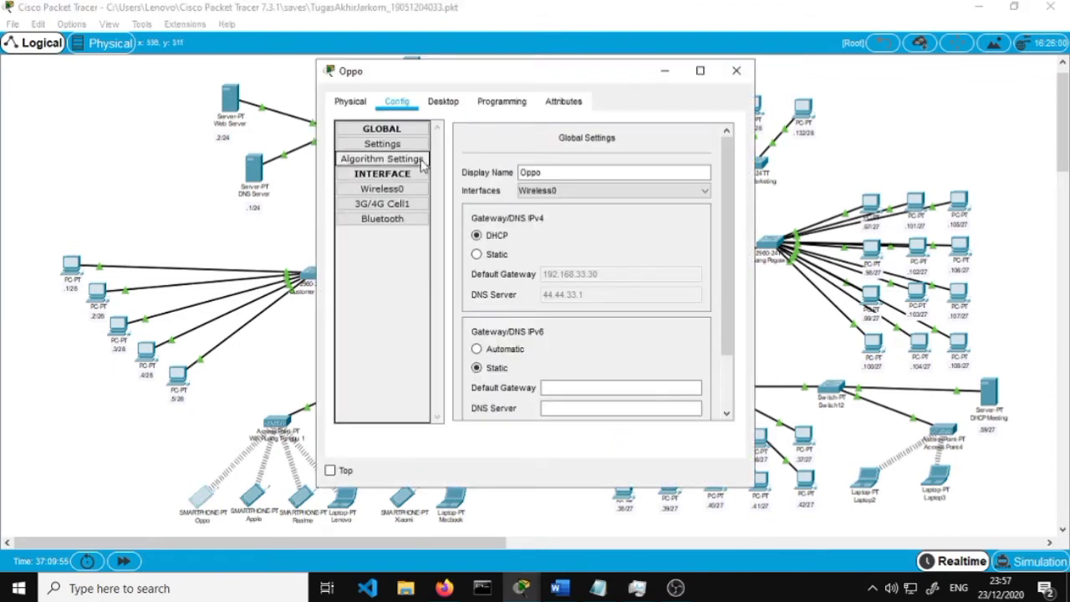
left_click(443, 102)
left_click(375, 180)
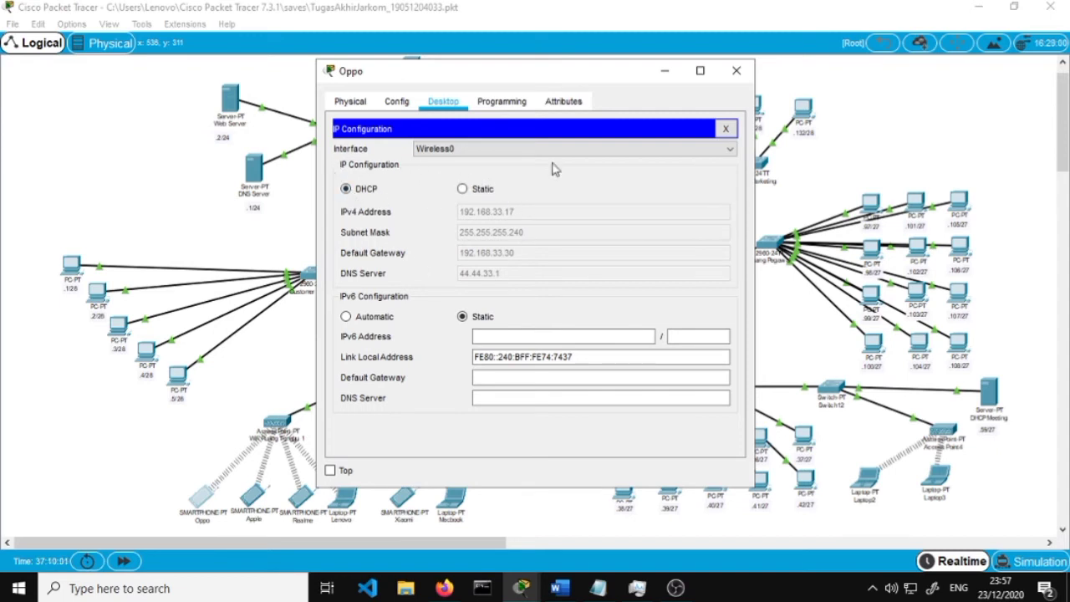
left_click(736, 70)
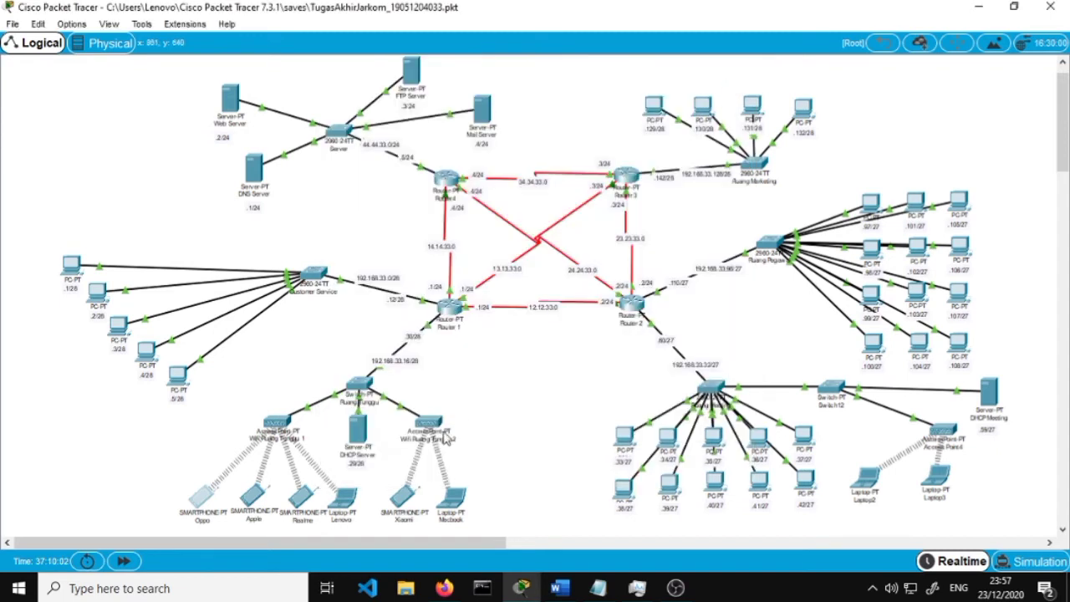
Review and save the DHCP serverPool: DNS 44.44.33.1, start 192.168.33.16, mask 255.255.255.240
left_click(358, 432)
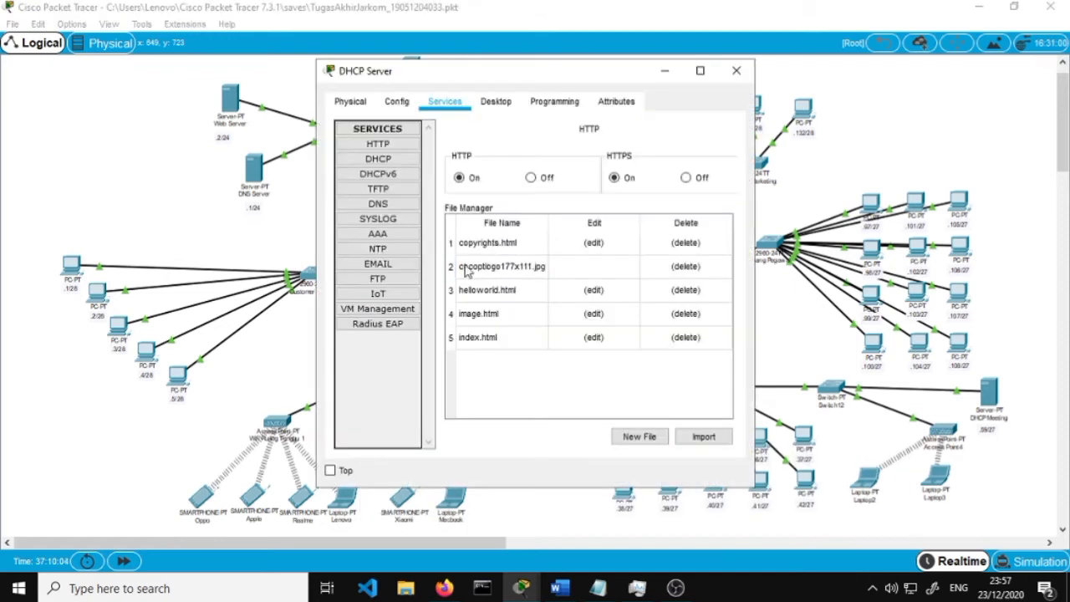
left_click(383, 160)
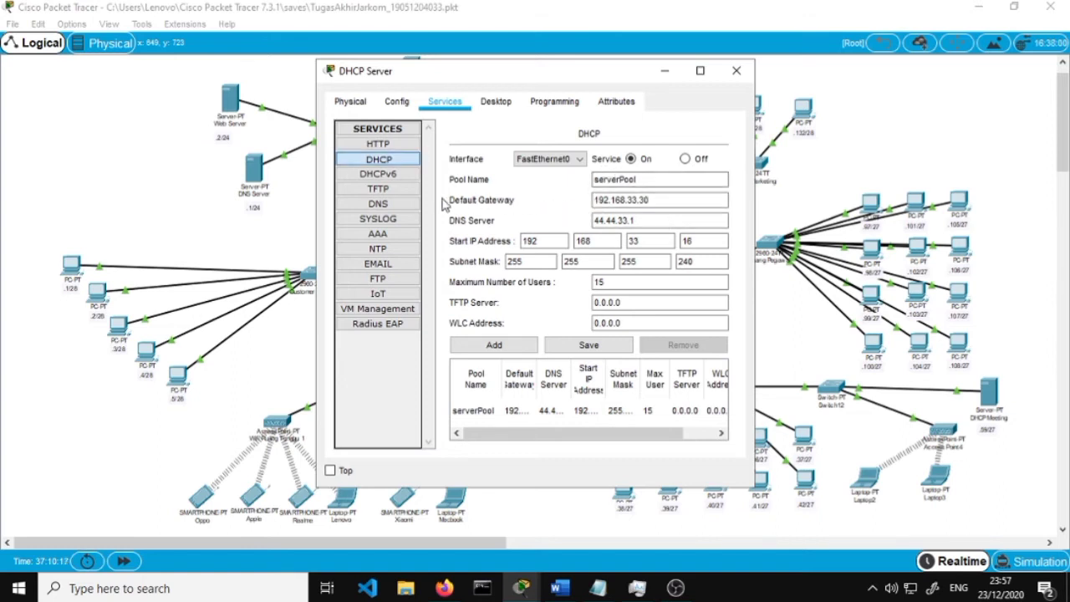
left_click_drag(655, 220, 576, 216)
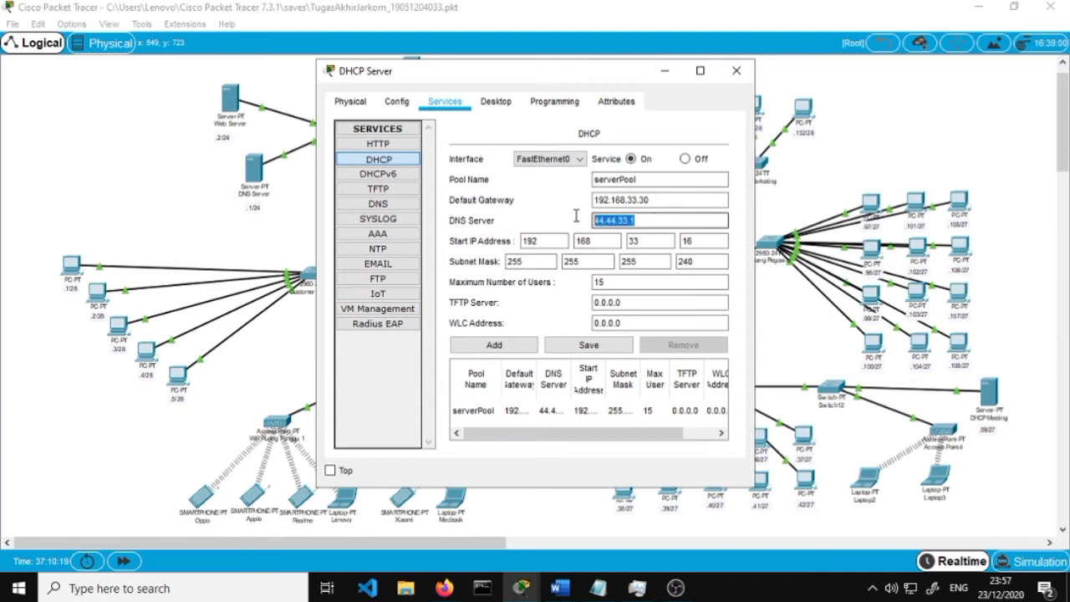
key("Tab")
key("Tab")
key("Tab")
key("Tab")
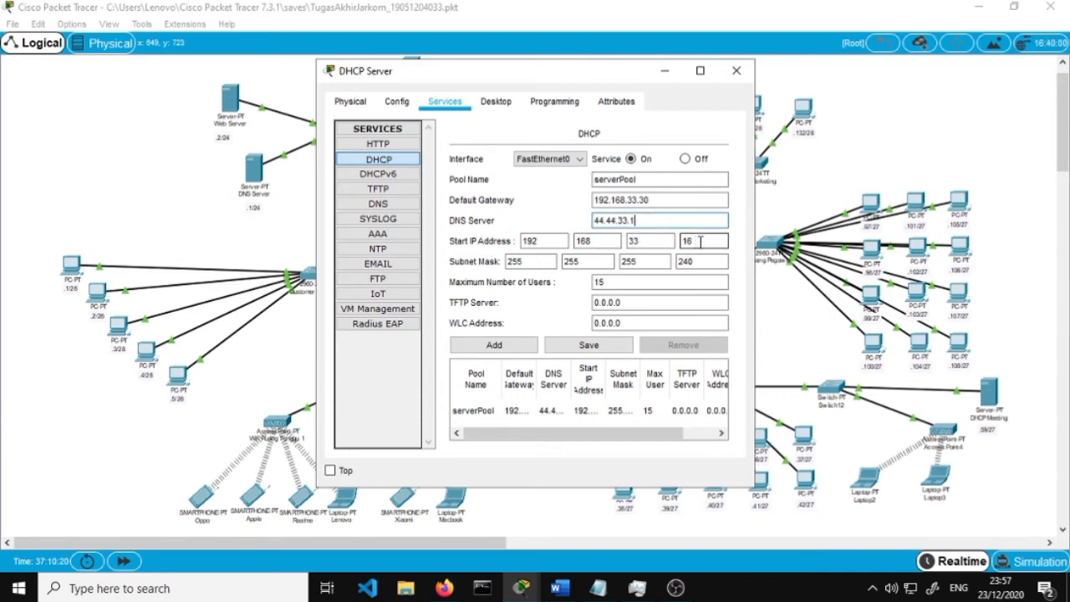
left_click(709, 261)
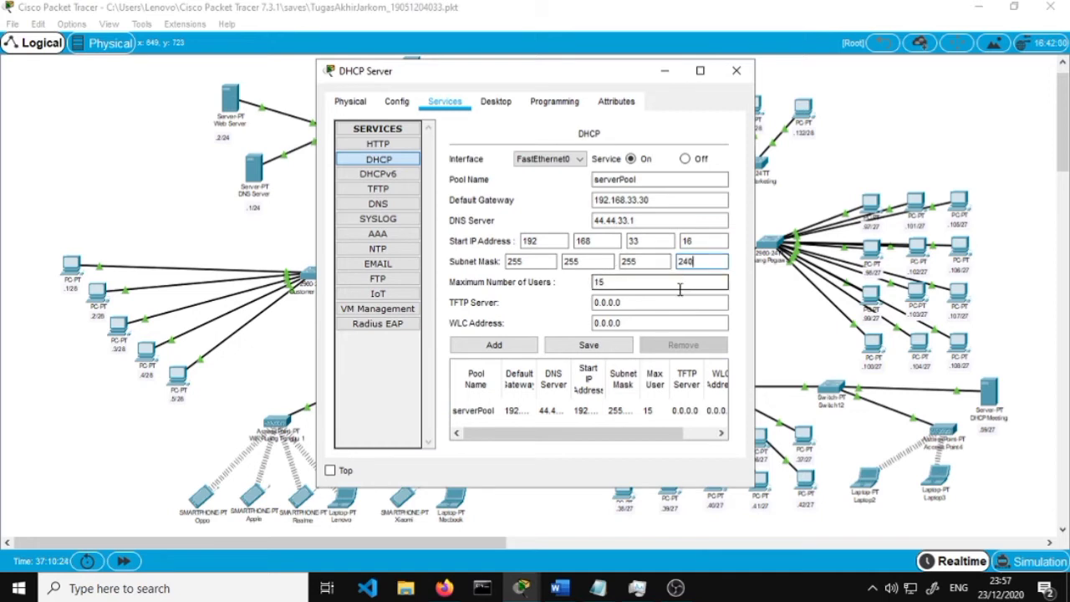
left_click(604, 350)
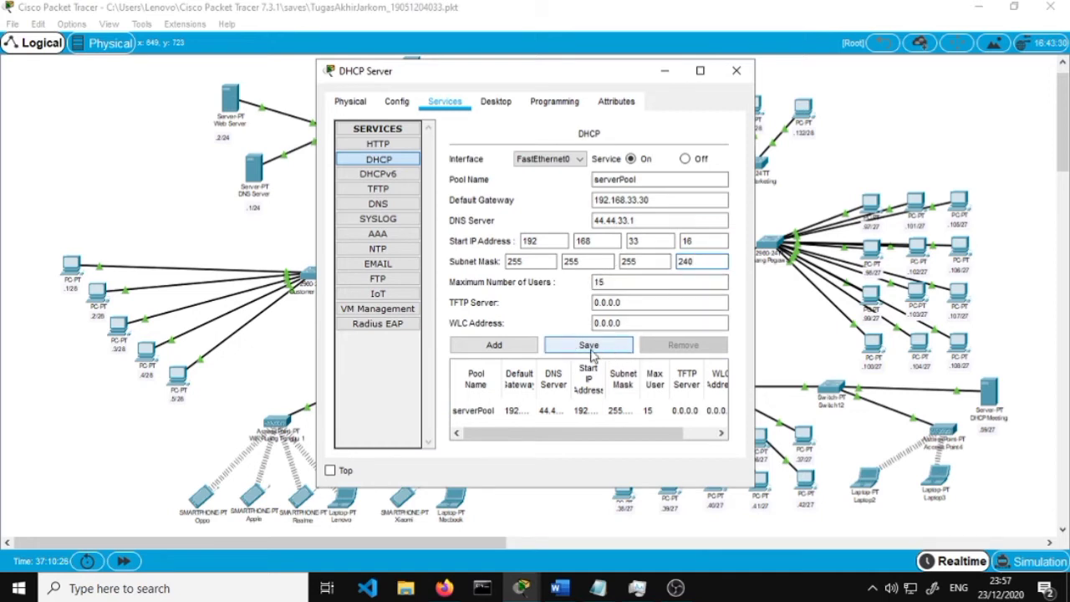
left_click(736, 71)
Scroll the report to step 9's Laptop2 IP Configuration figure, then minimize Word
left_click(444, 588)
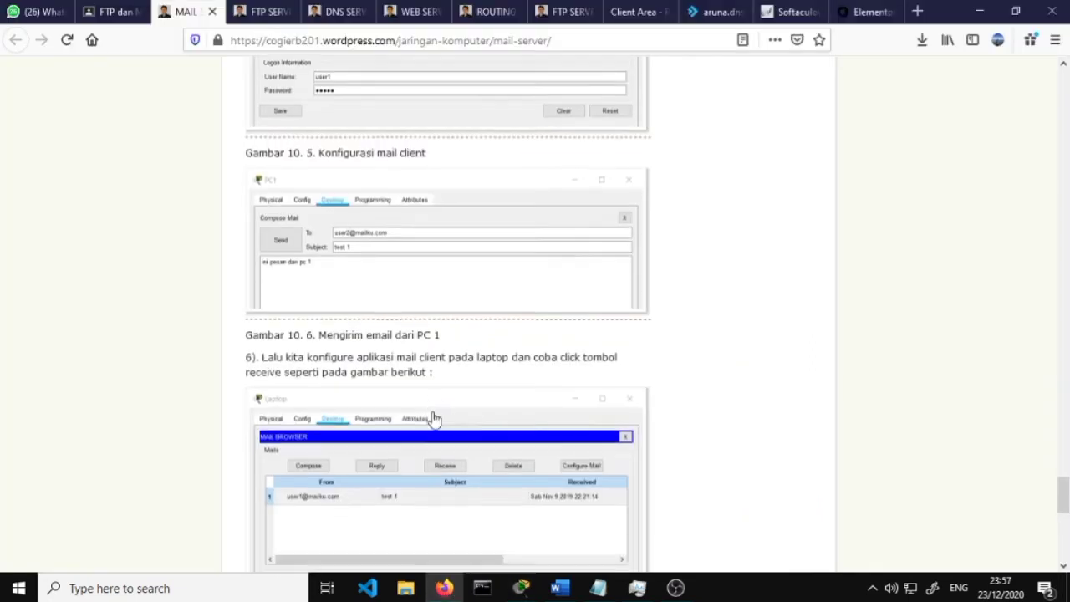
left_click(560, 588)
scroll(505, 423, "down", 2)
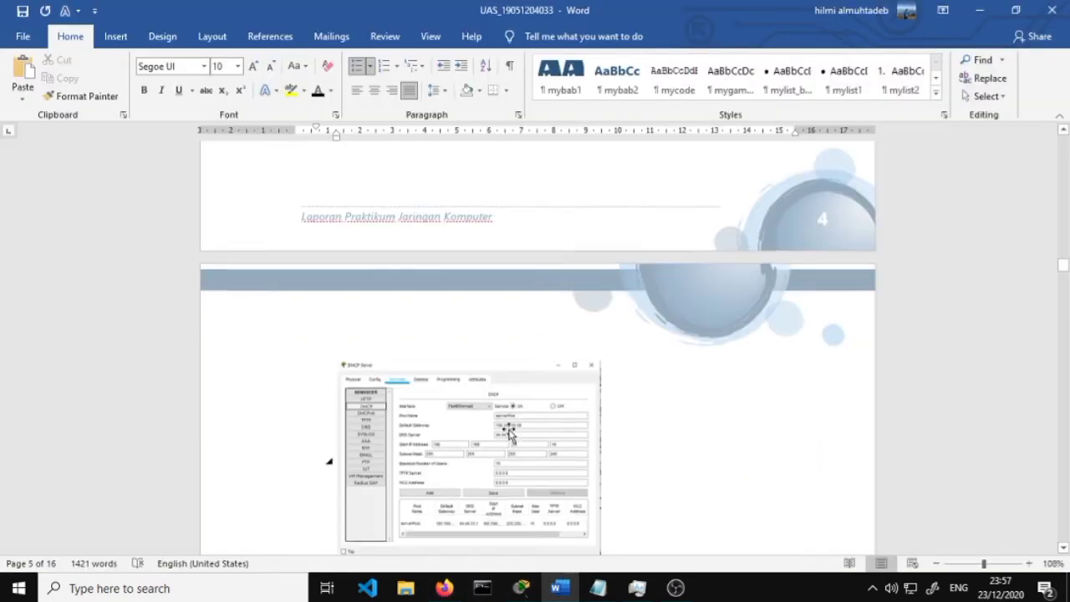
scroll(505, 423, "down", 7)
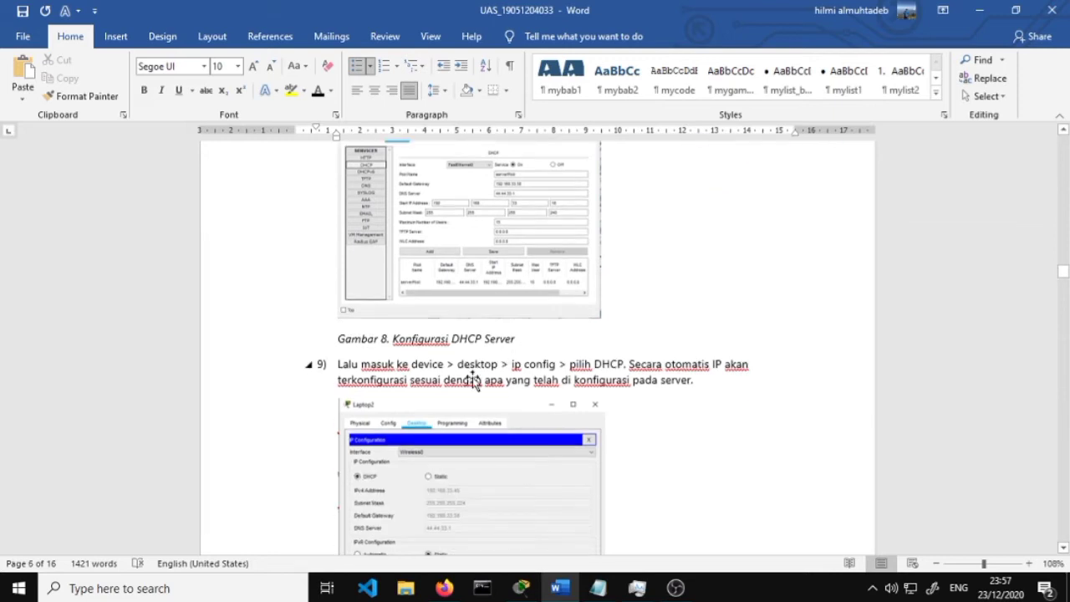
scroll(461, 283, "down", 1)
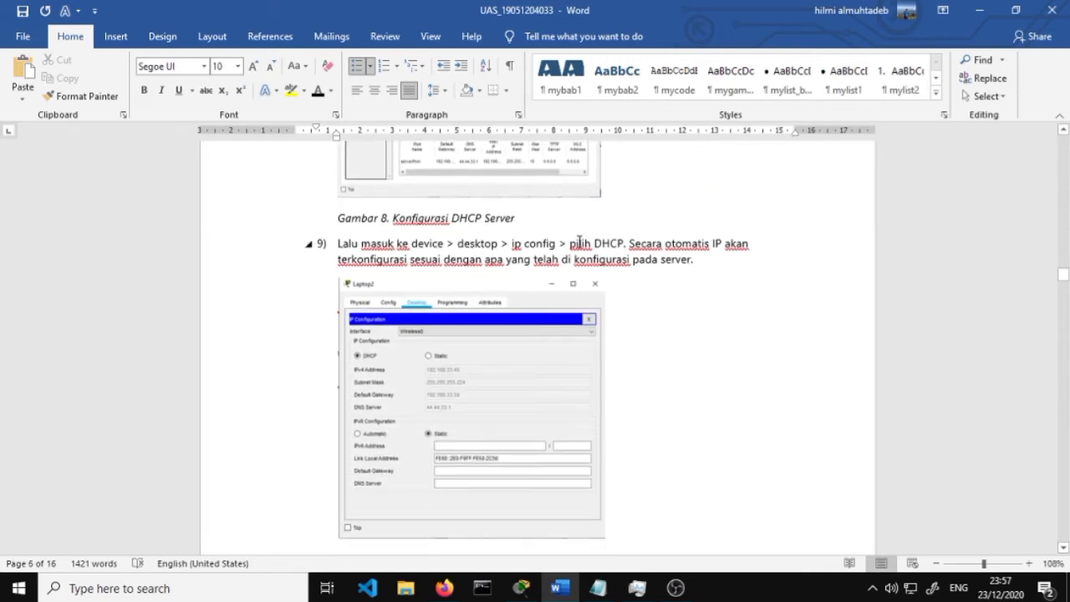
left_click(987, 13)
Switch the Apple smartphone's IP configuration to DHCP, obtaining 192.168.33.18, and close its window
left_click(525, 589)
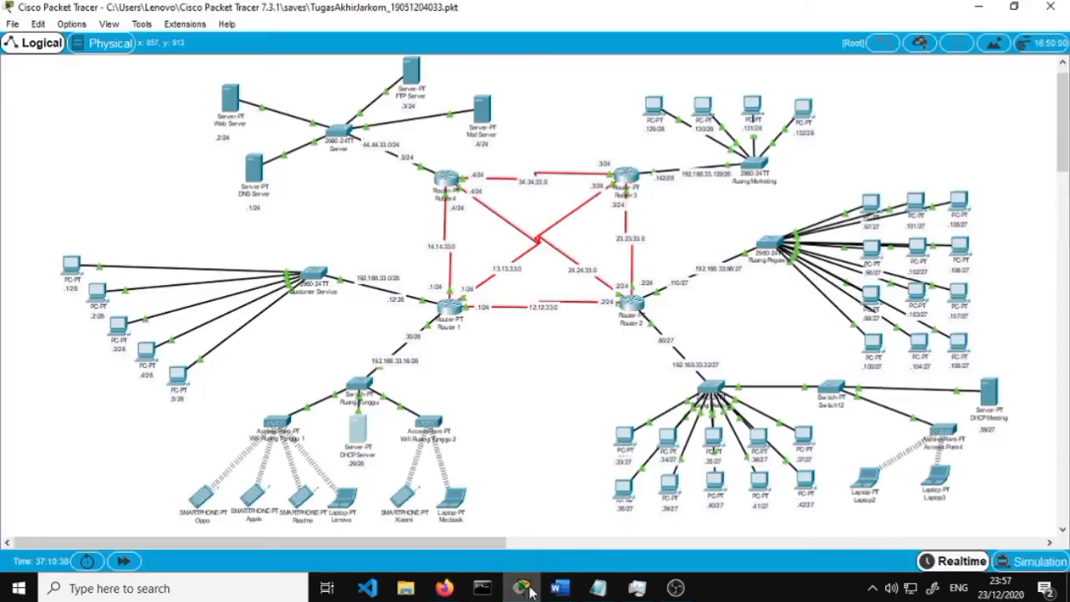
left_click(260, 497)
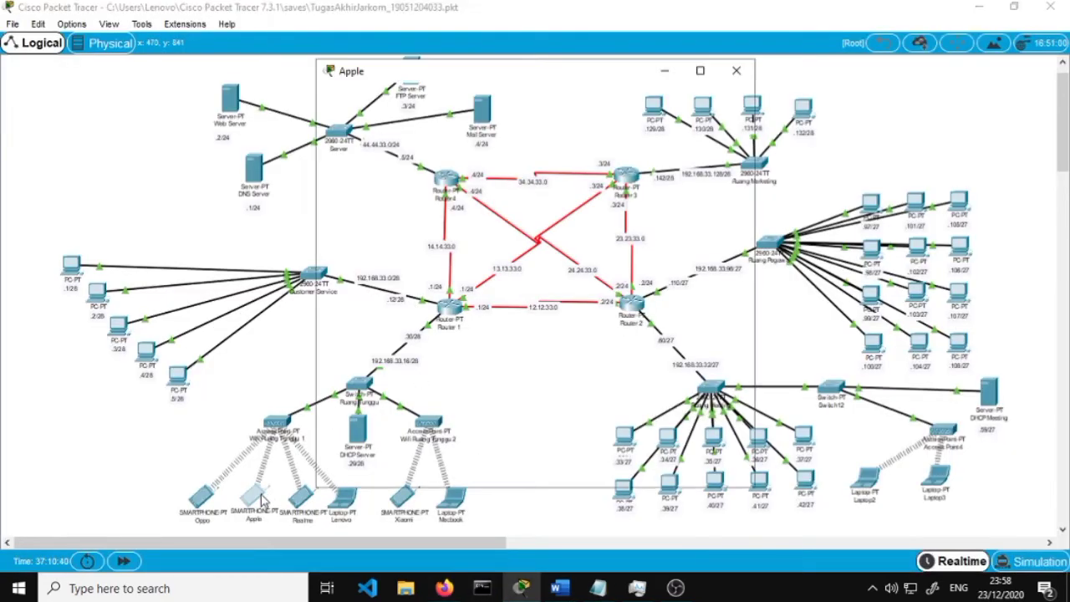
left_click(389, 167)
left_click(462, 189)
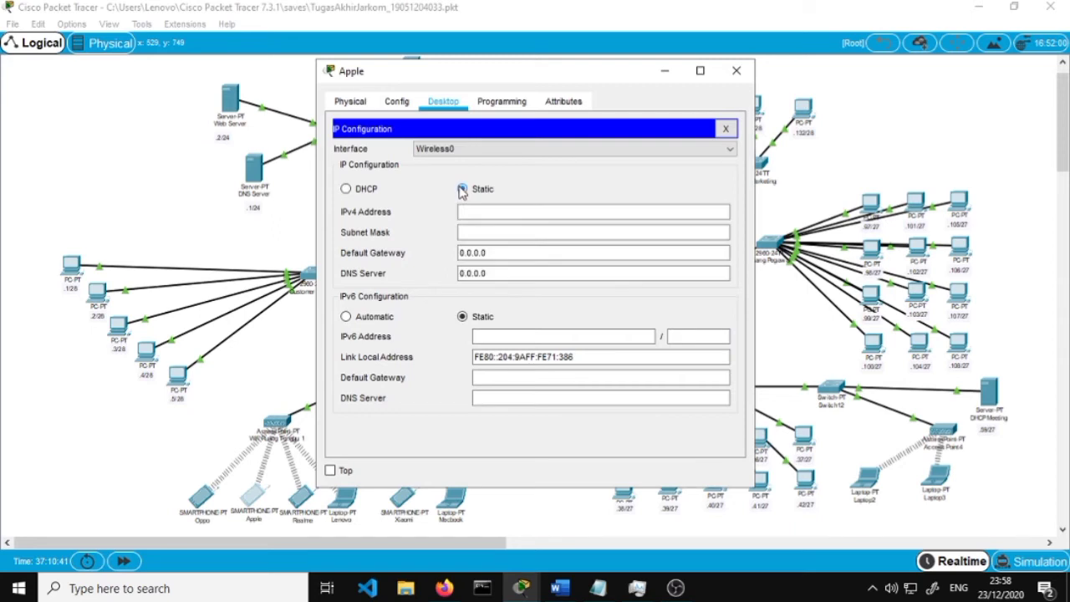
left_click(346, 190)
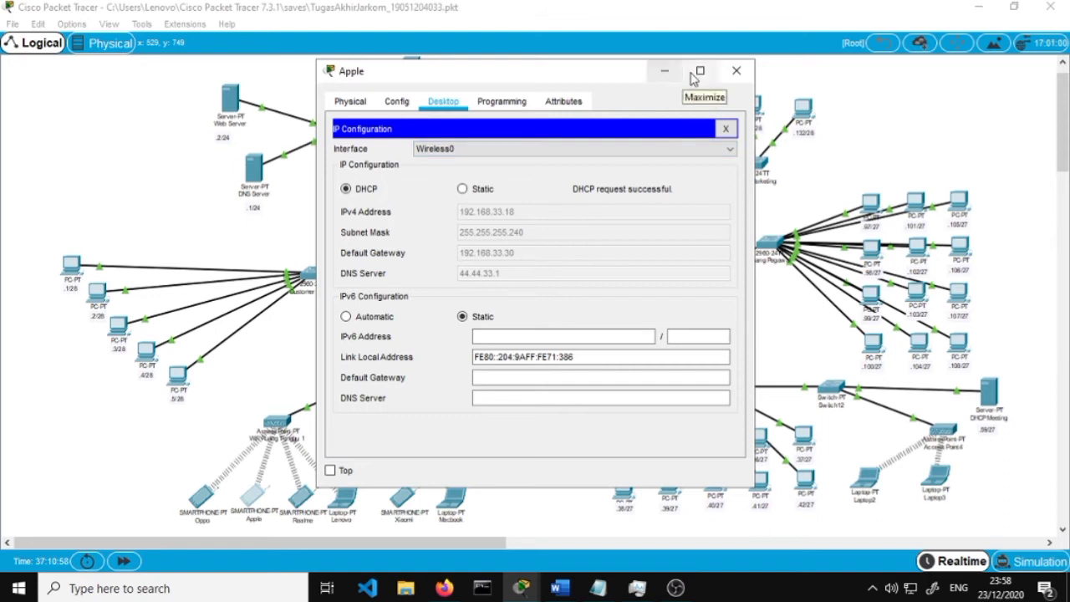
left_click(736, 72)
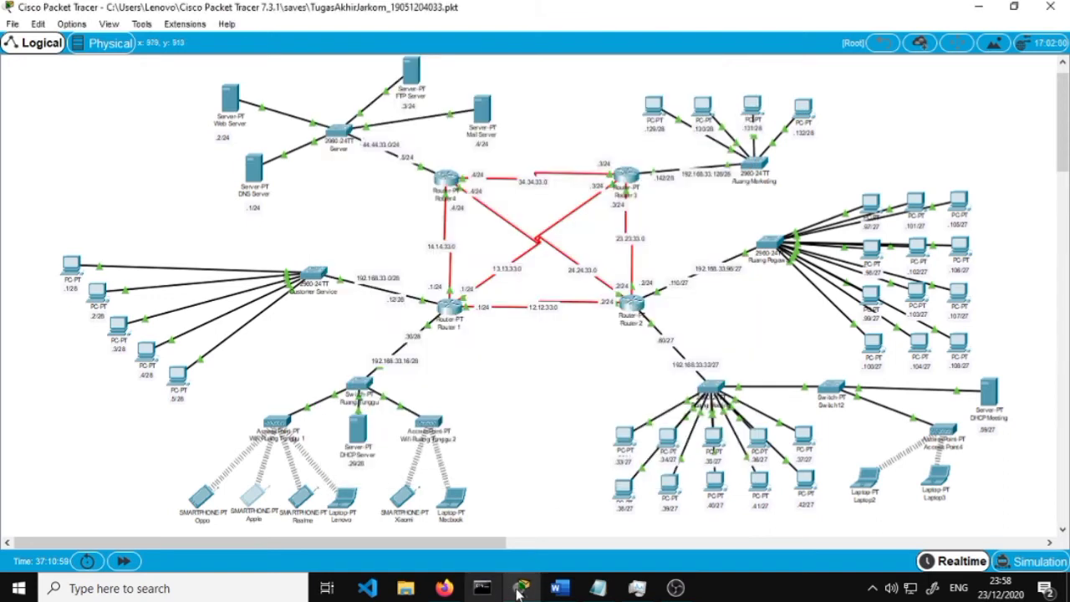
left_click(554, 534)
Scroll to step 10's Gambar 10 screenshot of CS1 pinging 44.44.33.1
scroll(552, 409, "down", 5)
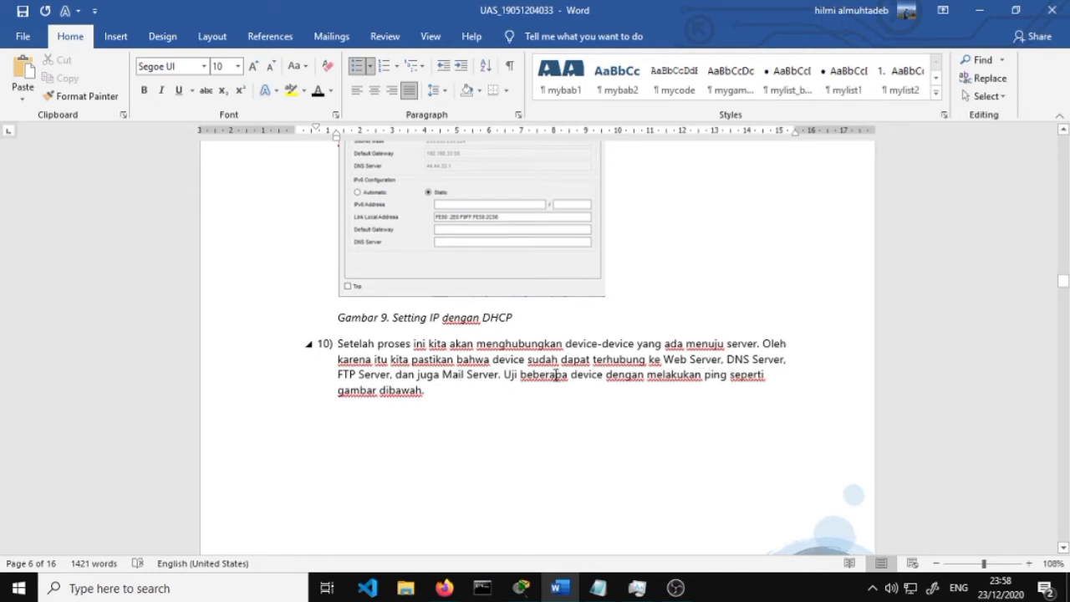
scroll(565, 378, "down", 1)
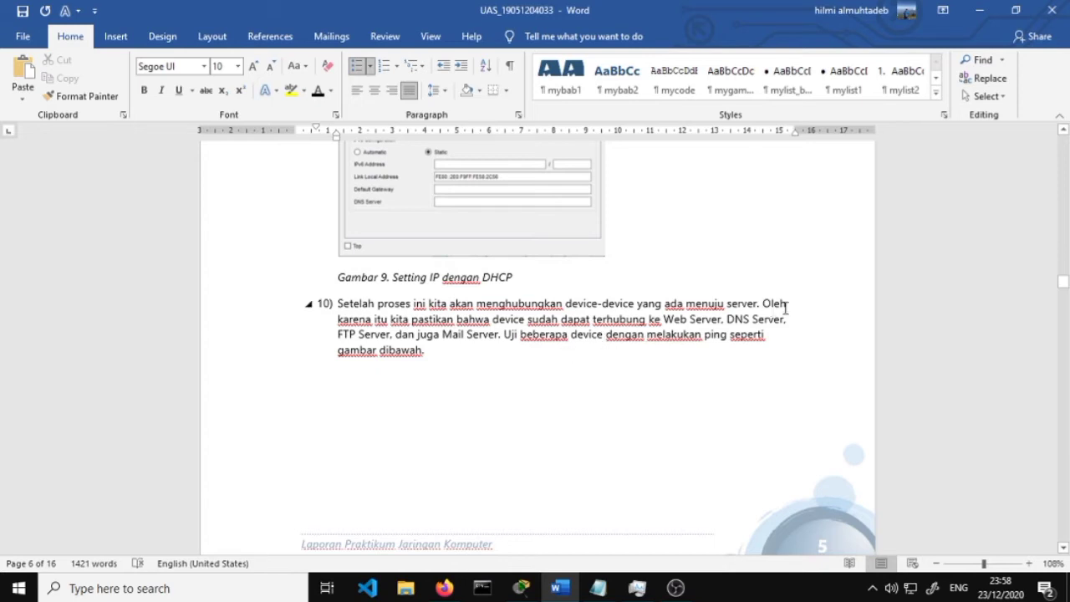
scroll(741, 359, "down", 10)
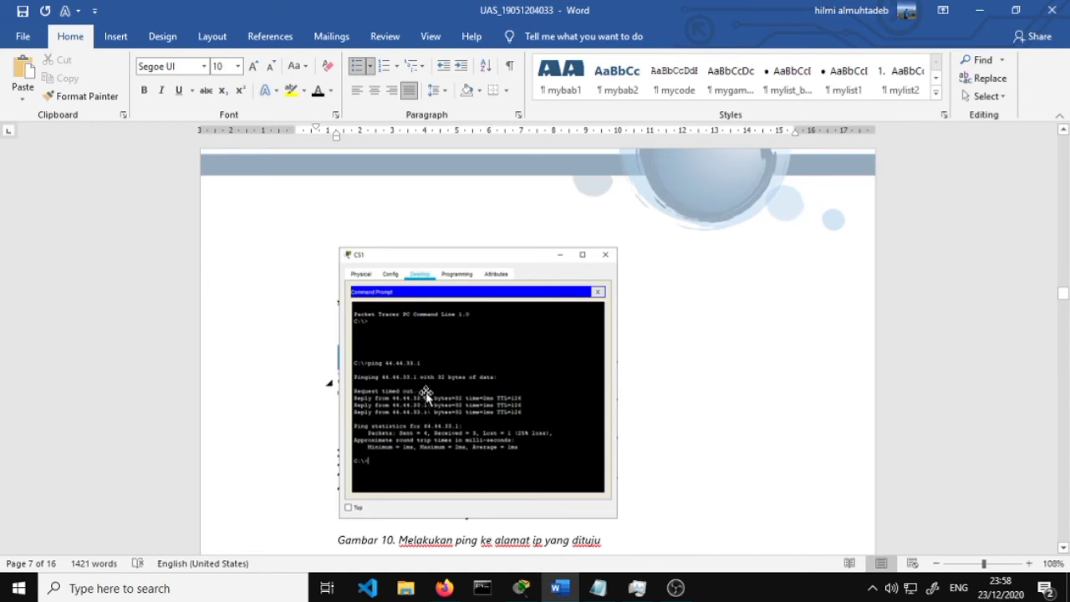
Open PC10's Command Prompt and ping 44.44.33.1
left_click(979, 10)
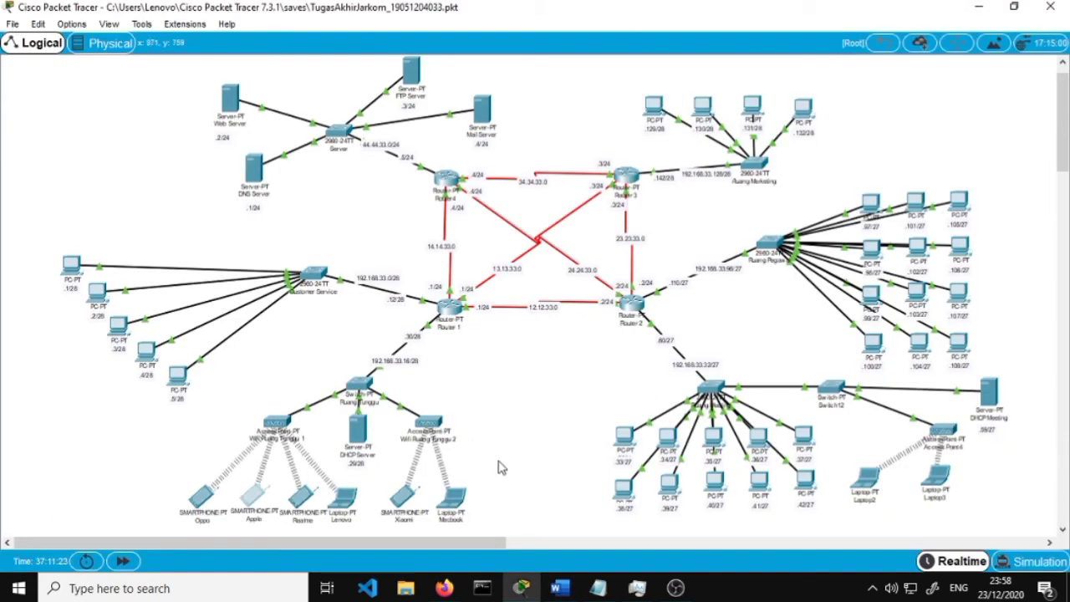
left_click(917, 246)
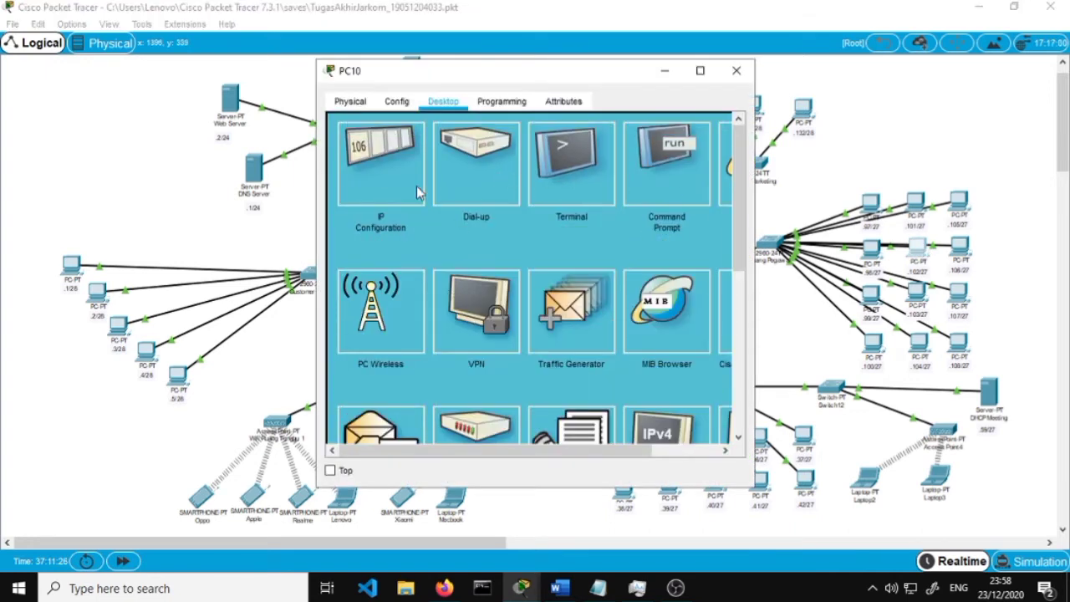
left_click(668, 179)
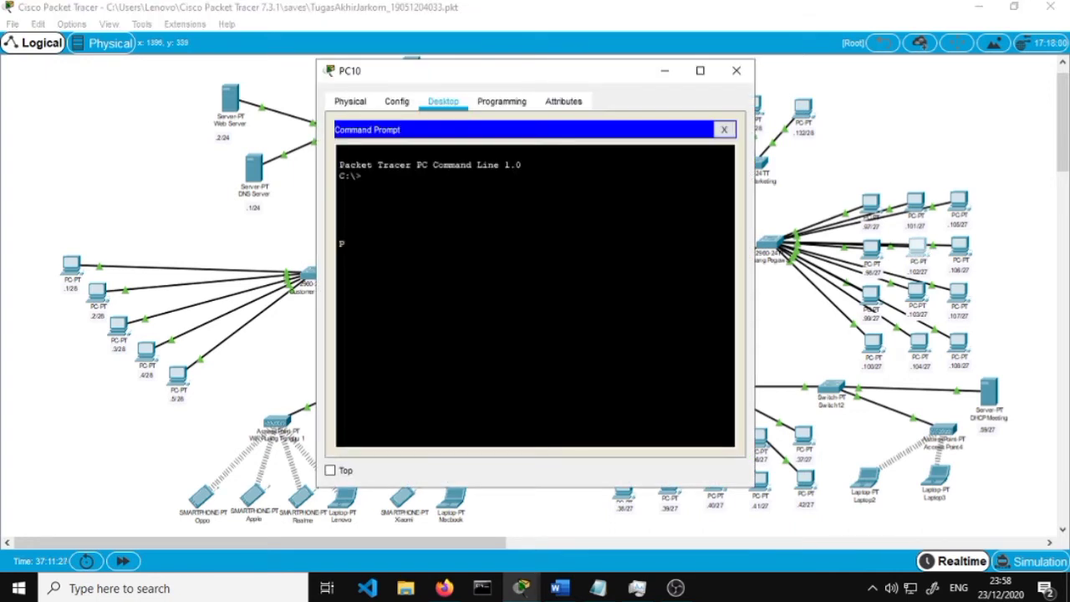
type("ping 44.44.33.1")
key("Return")
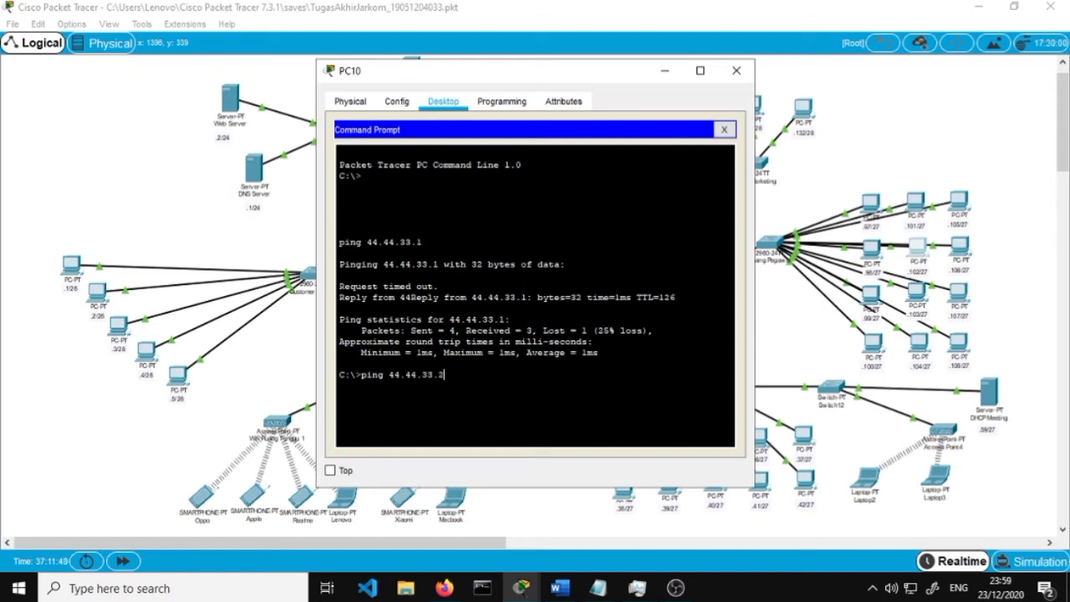
Ping 44.44.33.2, 44.44.33.3 and 44.44.33.4 from PC10's command prompt
key("Return")
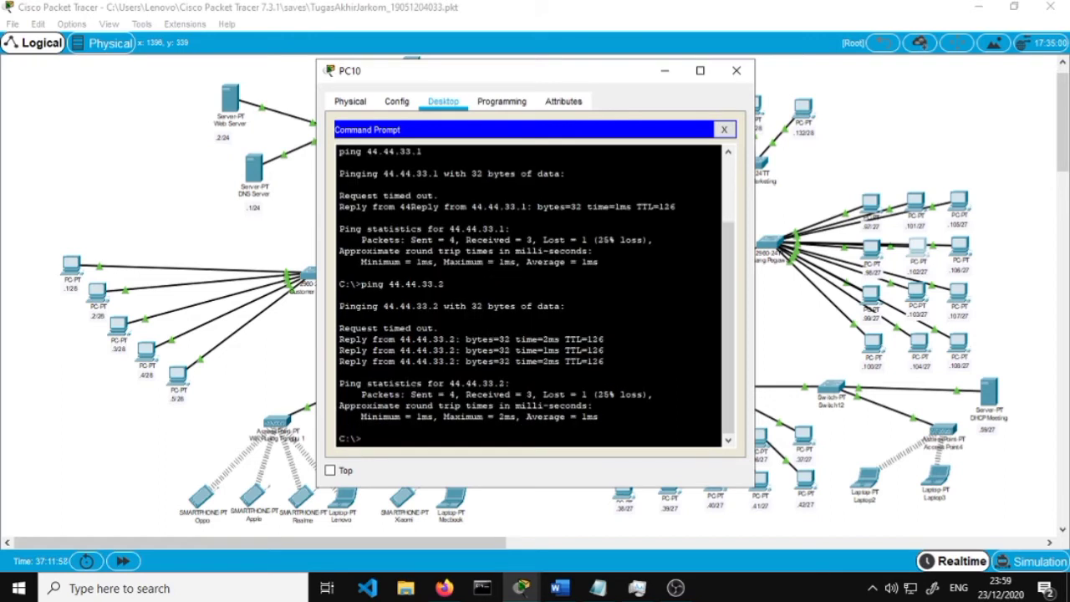
type("ing")
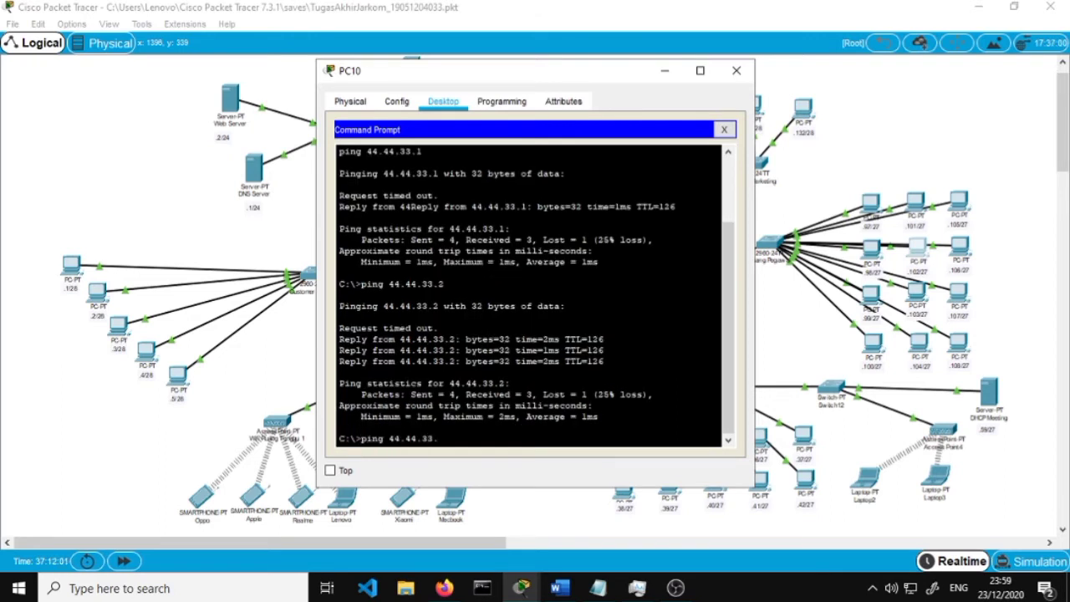
type(" 44.44.33.3")
left_click_drag(546, 70, 721, 105)
key("Return")
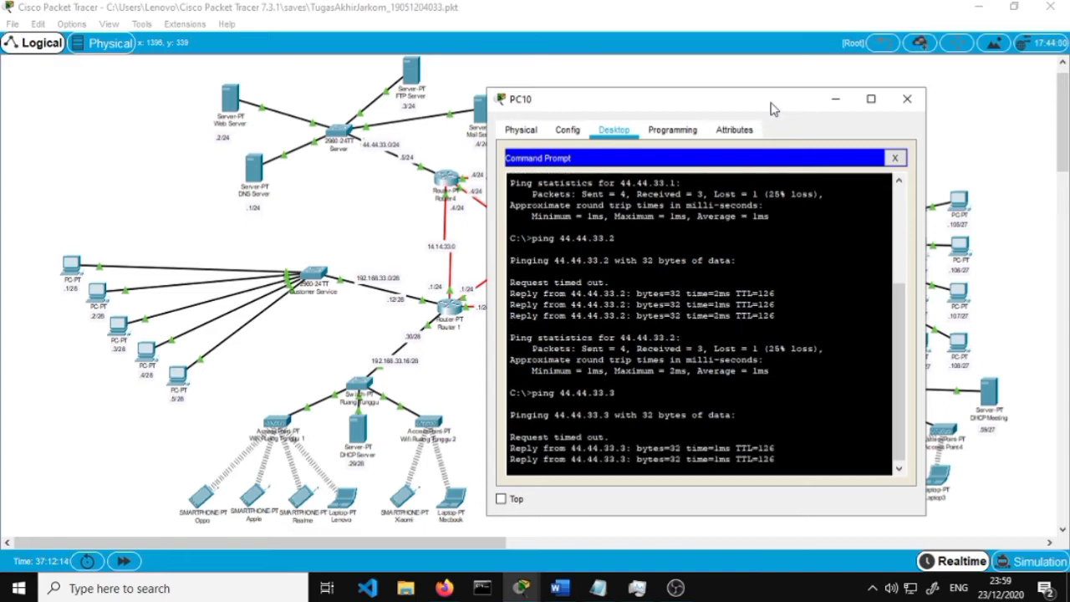
left_click_drag(774, 109, 636, 80)
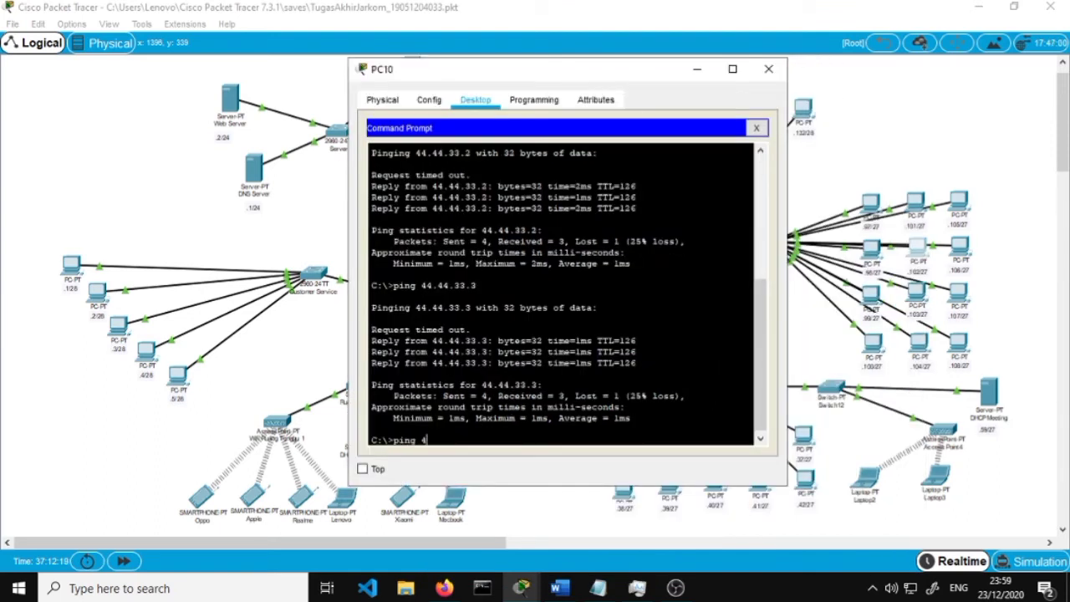
type("4.44.33.4")
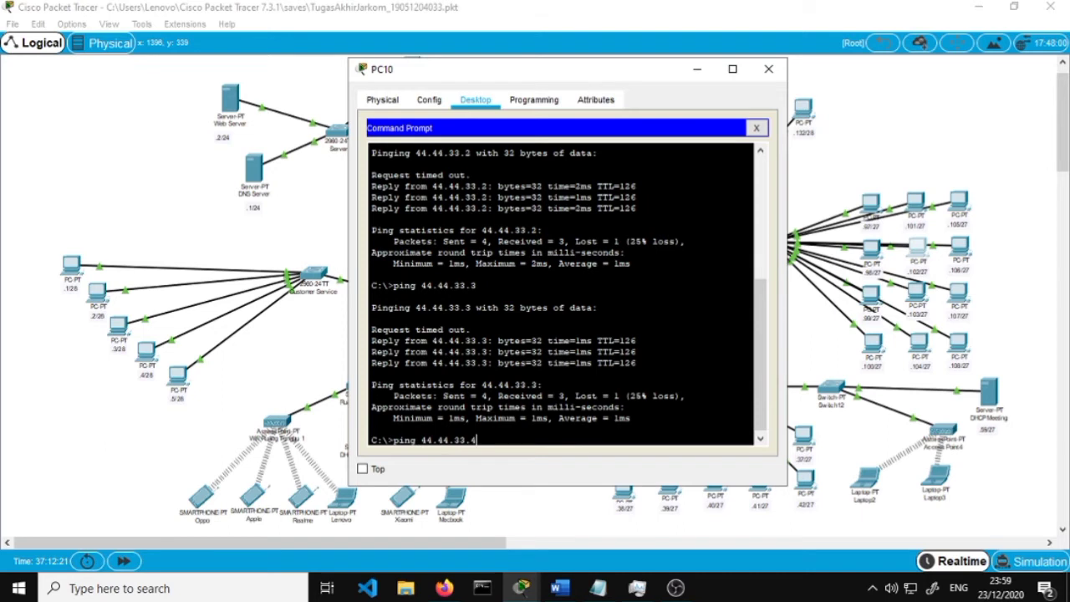
key("Return")
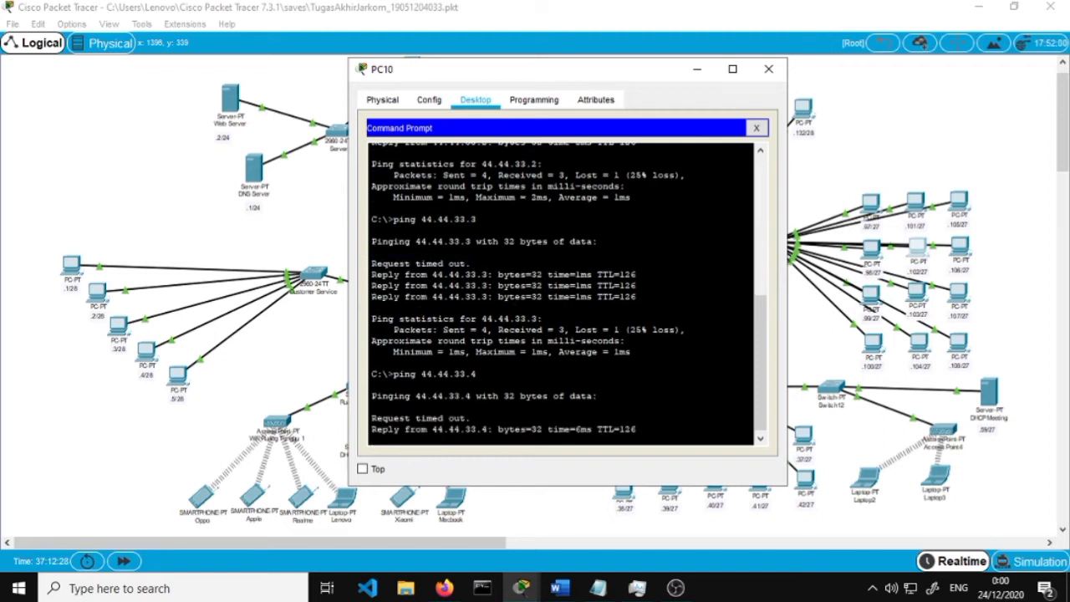
Close PC10 and scroll the Word report to step 11's Web Server HTTP screenshot
left_click(769, 69)
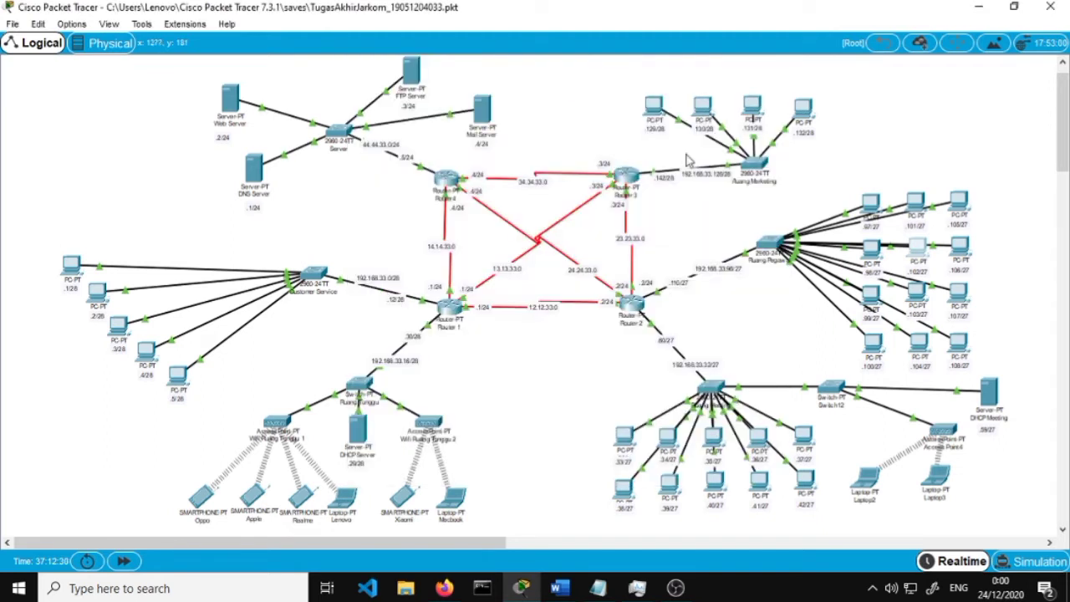
left_click(444, 588)
scroll(385, 370, "down", 2)
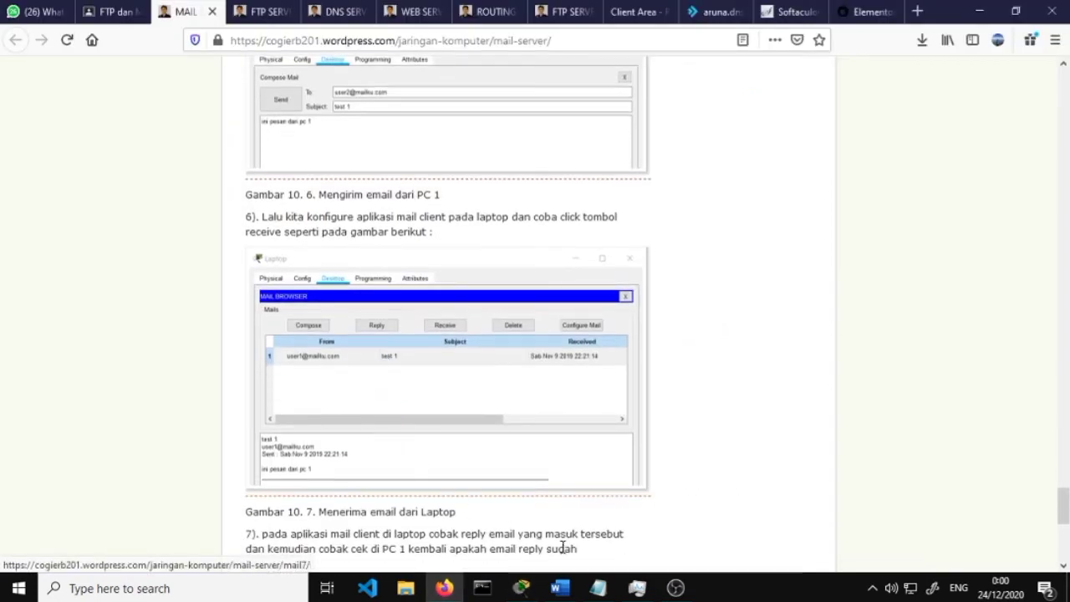
left_click(560, 588)
scroll(456, 442, "down", 3)
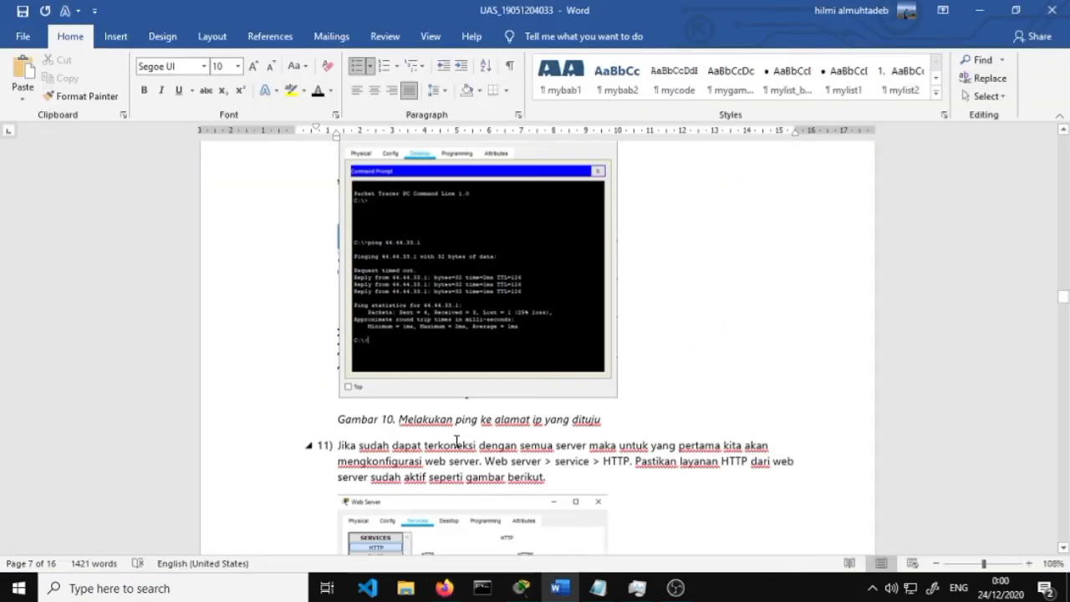
scroll(457, 441, "down", 2)
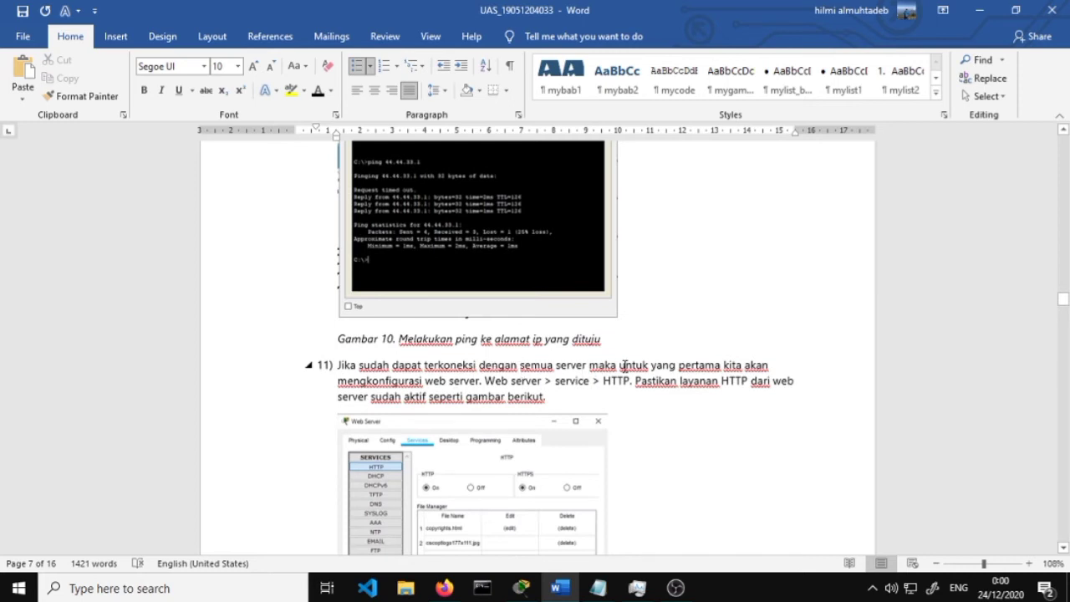
scroll(539, 381, "down", 1)
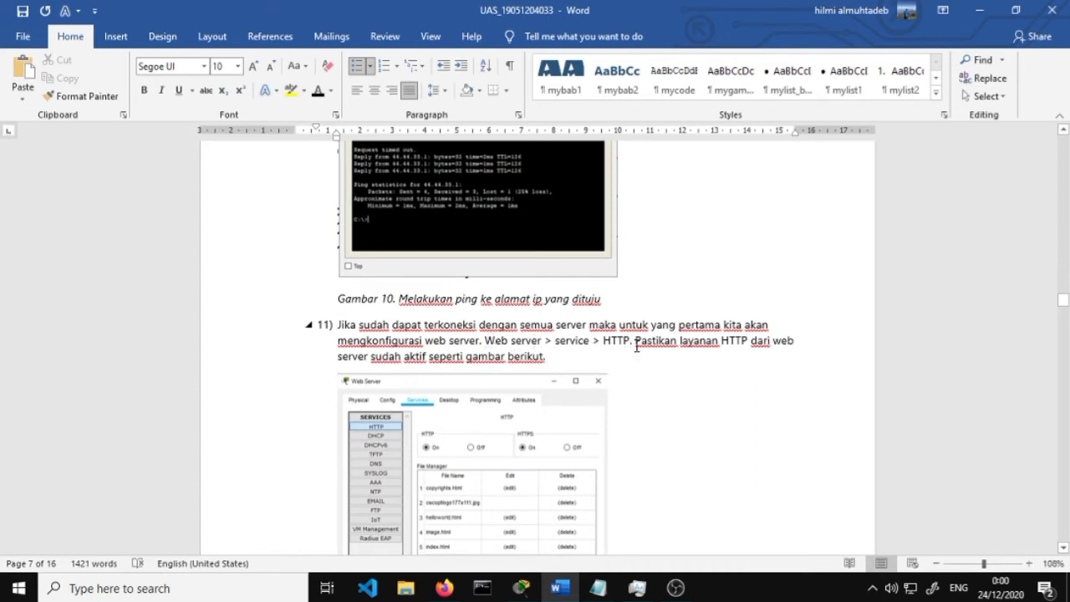
scroll(678, 357, "down", 2)
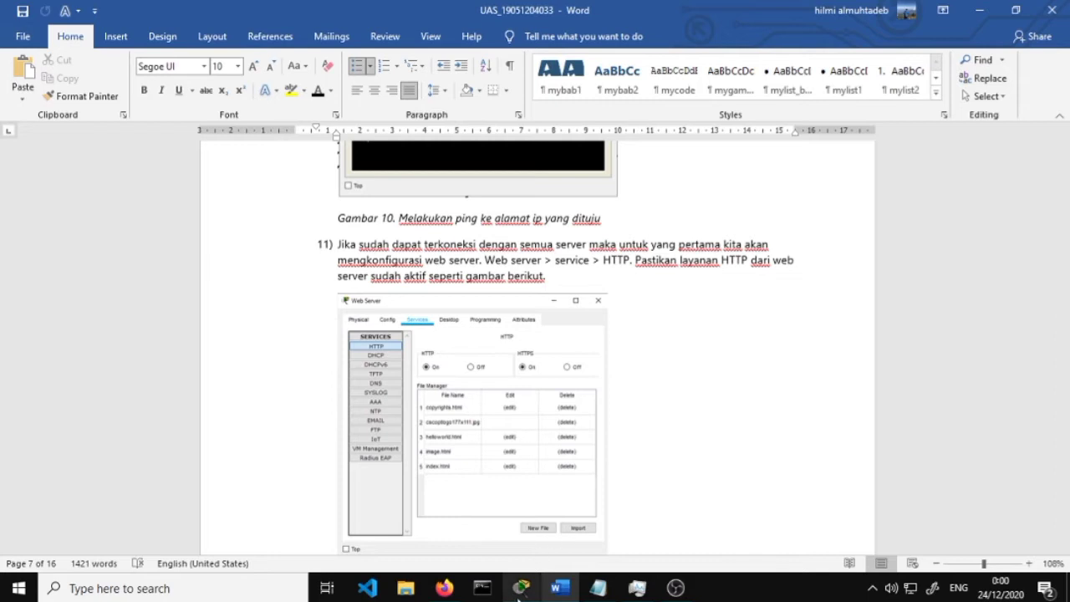
left_click(520, 587)
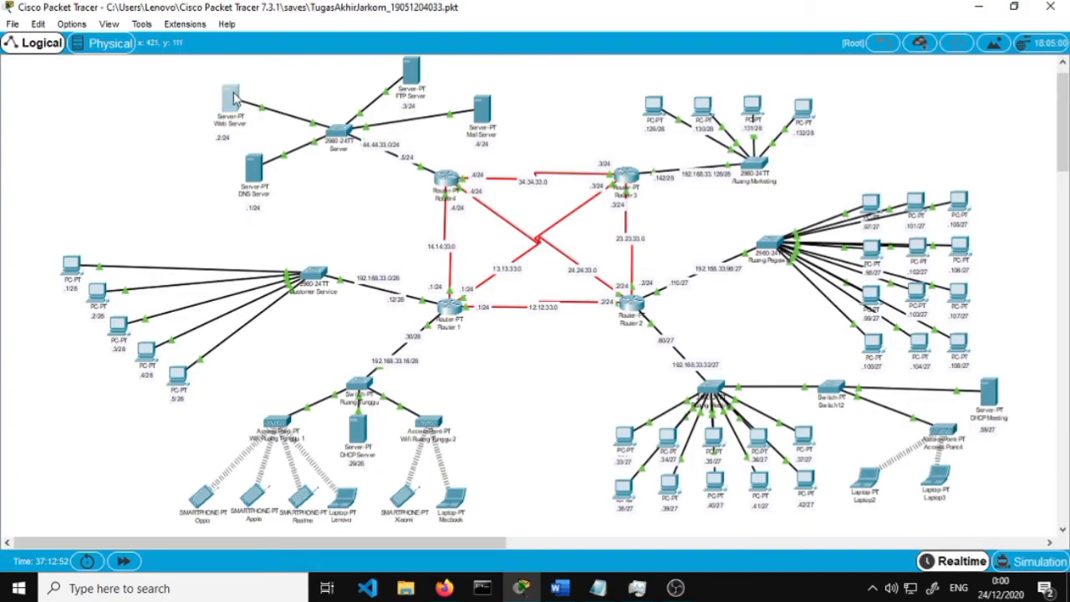
Open the Web Server's Services > HTTP page to confirm HTTP and HTTPS are on
left_click(233, 99)
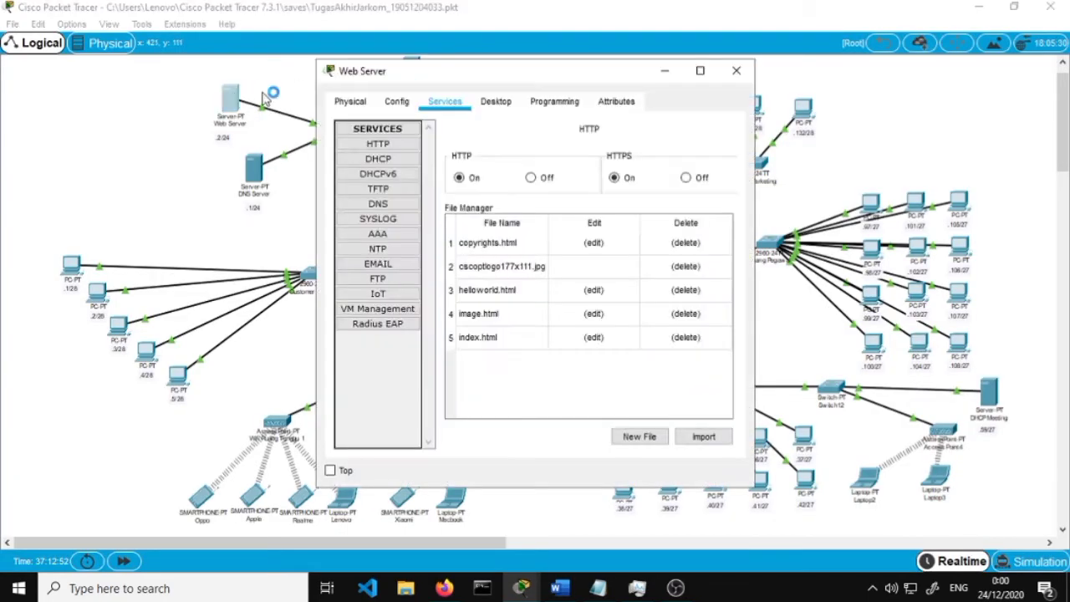
left_click(413, 146)
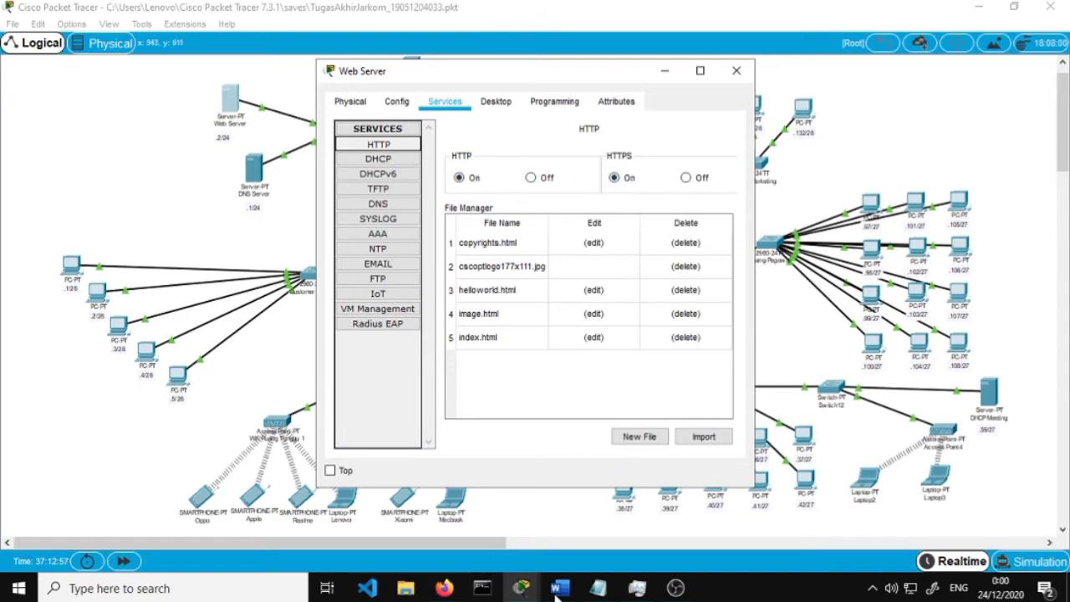
left_click(556, 589)
Scroll the Word report down to step 12 and the Gambar 12 index.html script
scroll(490, 407, "down", 3)
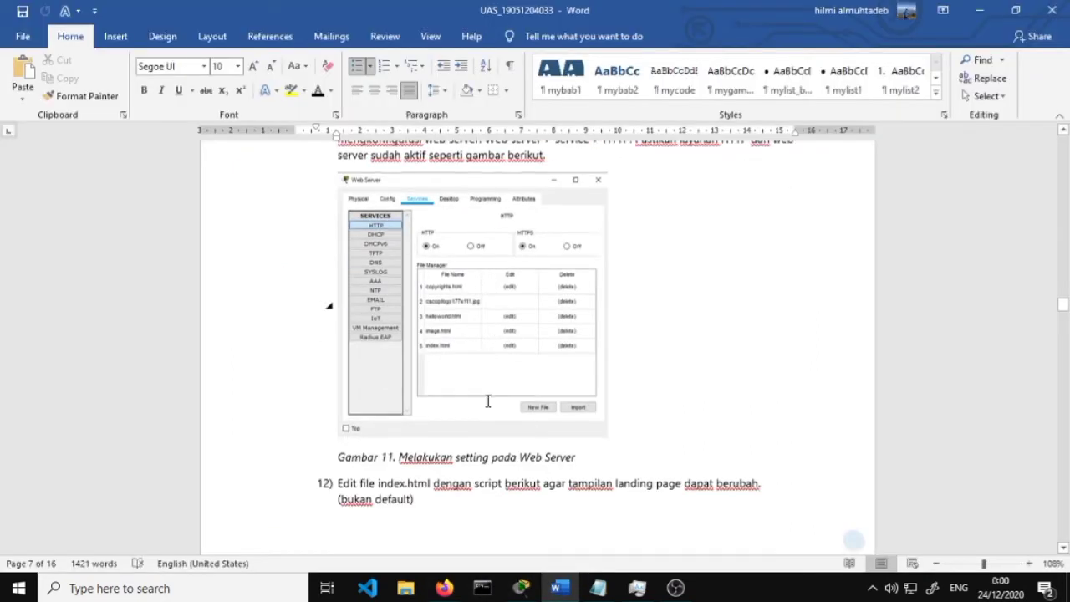
scroll(489, 401, "down", 2)
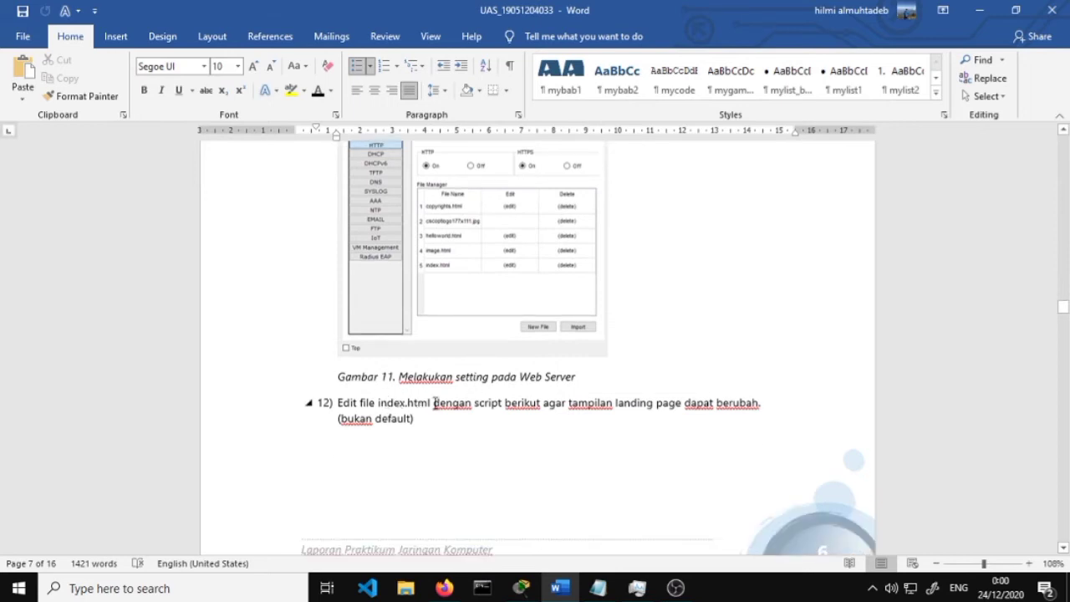
scroll(535, 401, "down", 2)
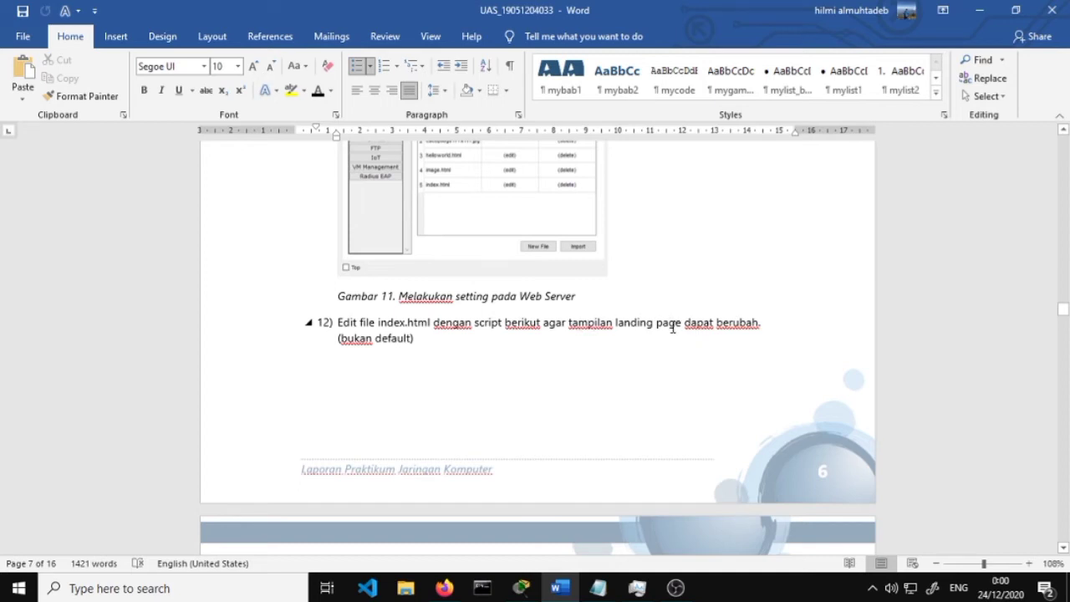
scroll(574, 370, "down", 3)
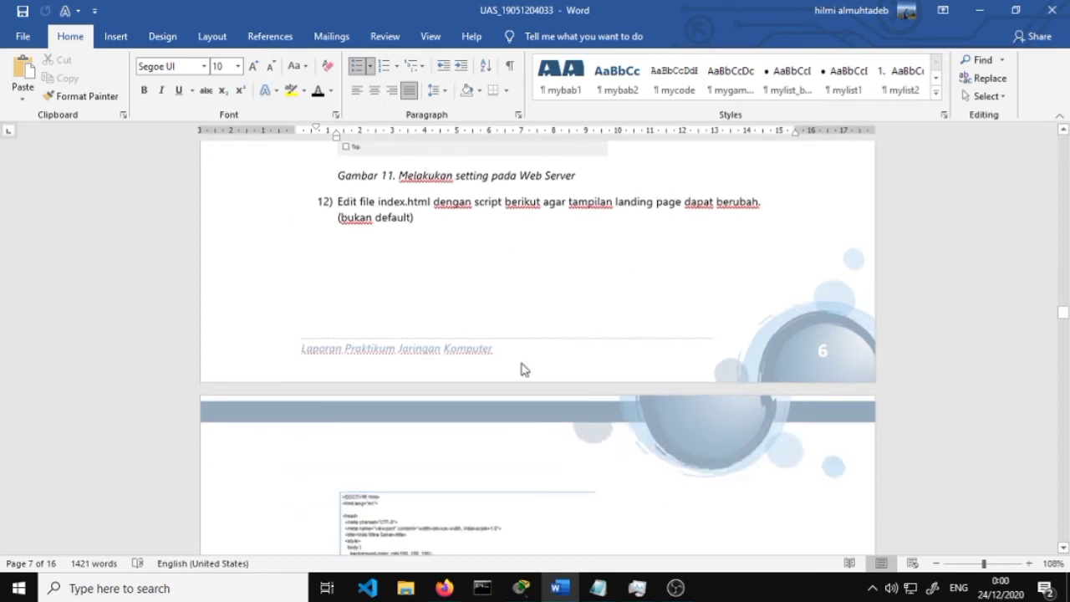
scroll(522, 369, "down", 10)
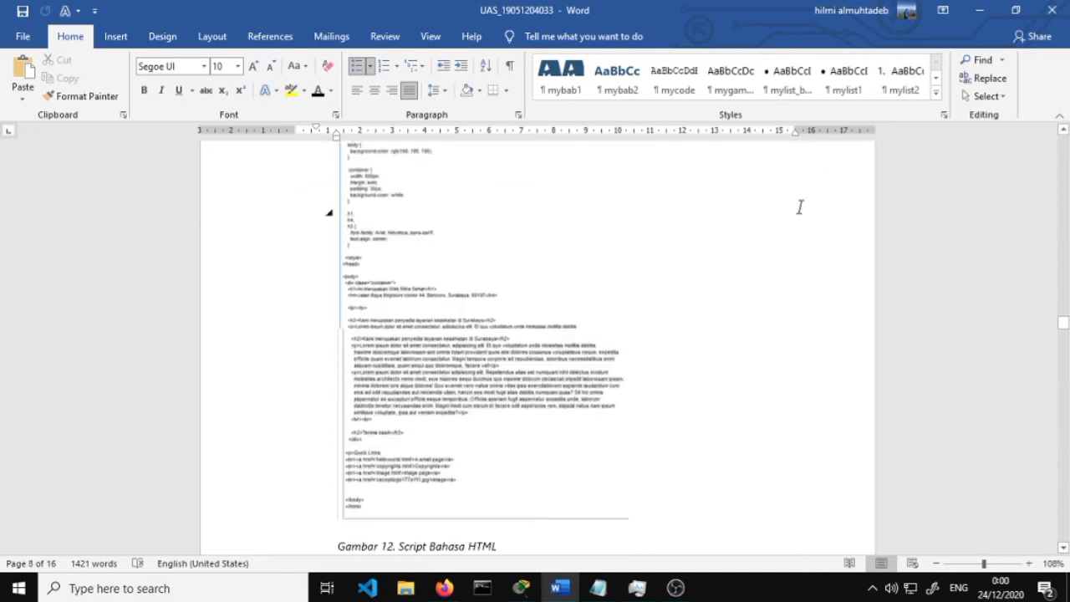
Open the Web Server's index.html, save it over the existing file, and close the window
left_click(979, 10)
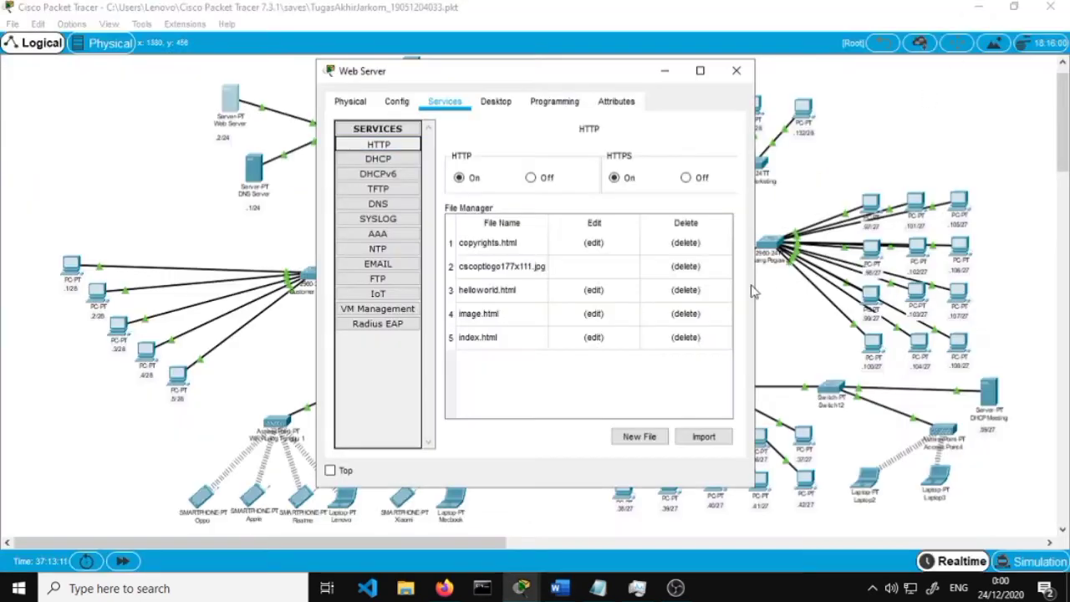
left_click(594, 337)
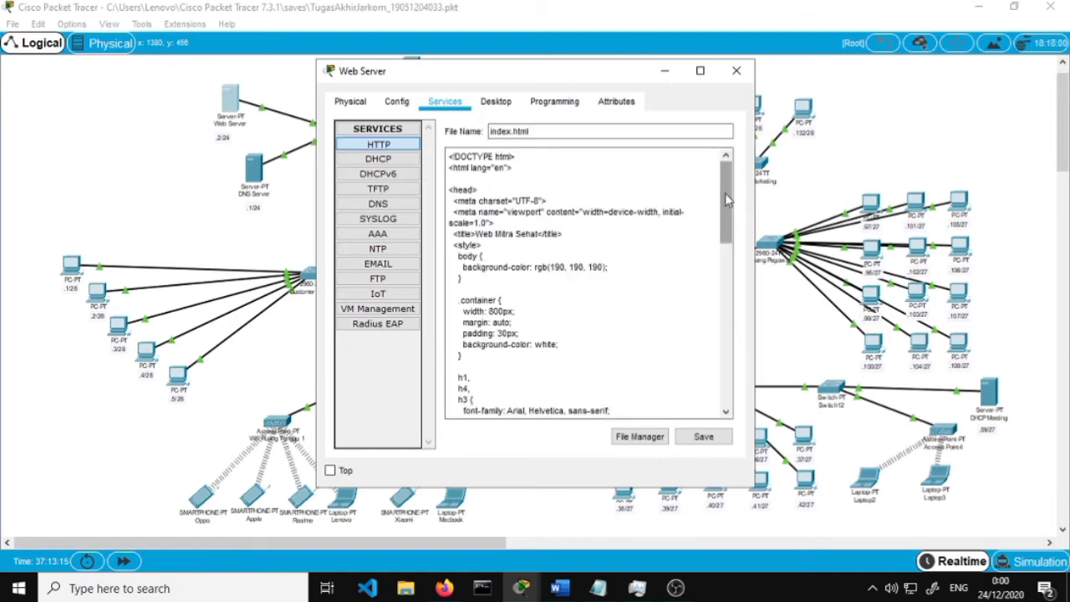
left_click_drag(725, 200, 724, 391)
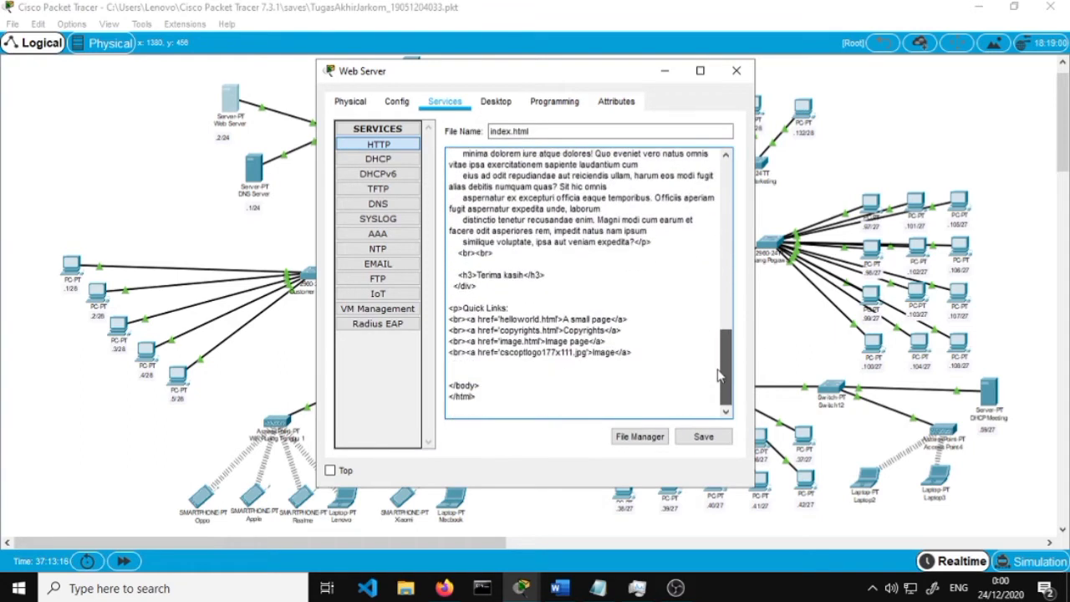
left_click(703, 436)
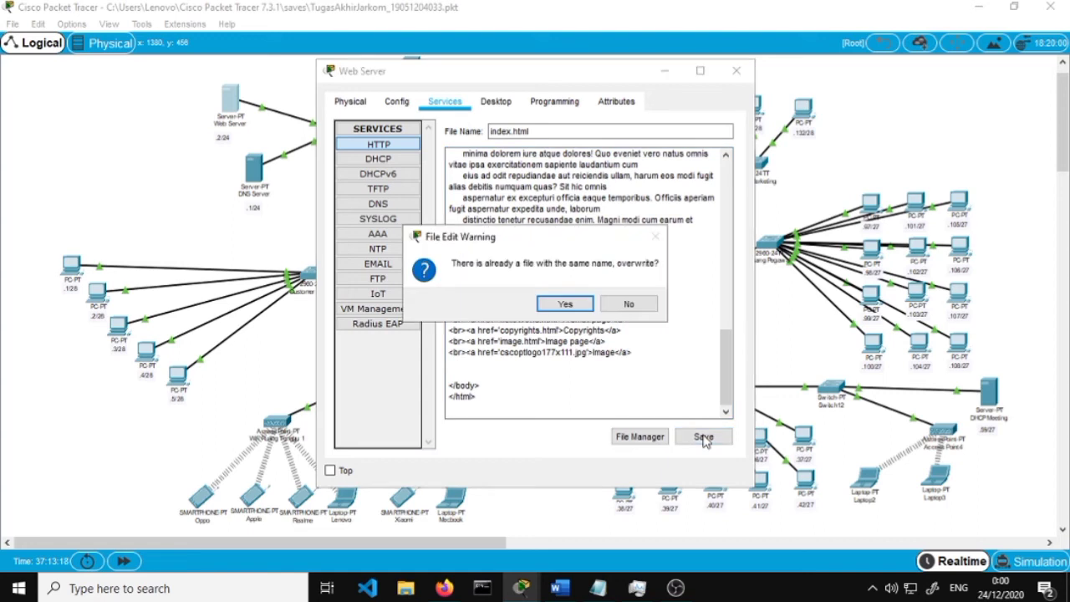
left_click(631, 304)
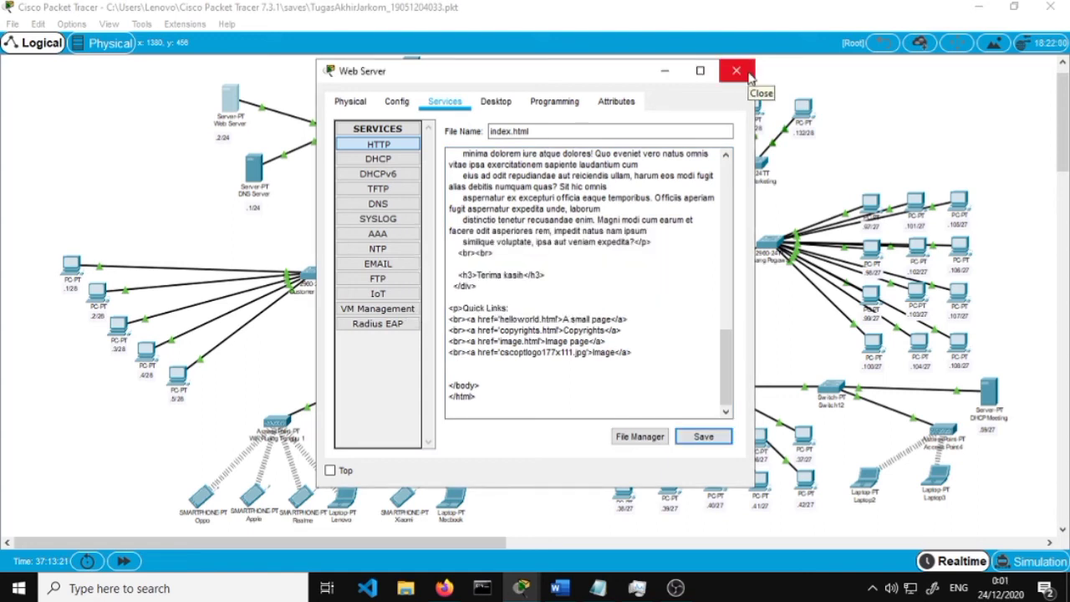
left_click(736, 71)
In Word, review step 13 on browsing to 44.44.33.1 and the Gambar 13 page
left_click(576, 589)
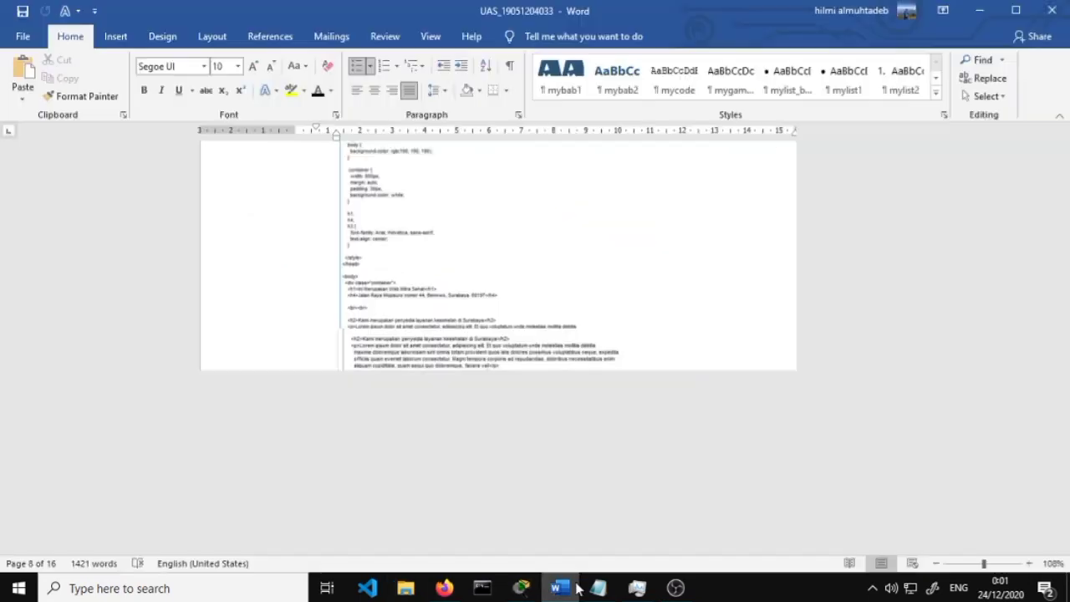
scroll(477, 441, "down", 4)
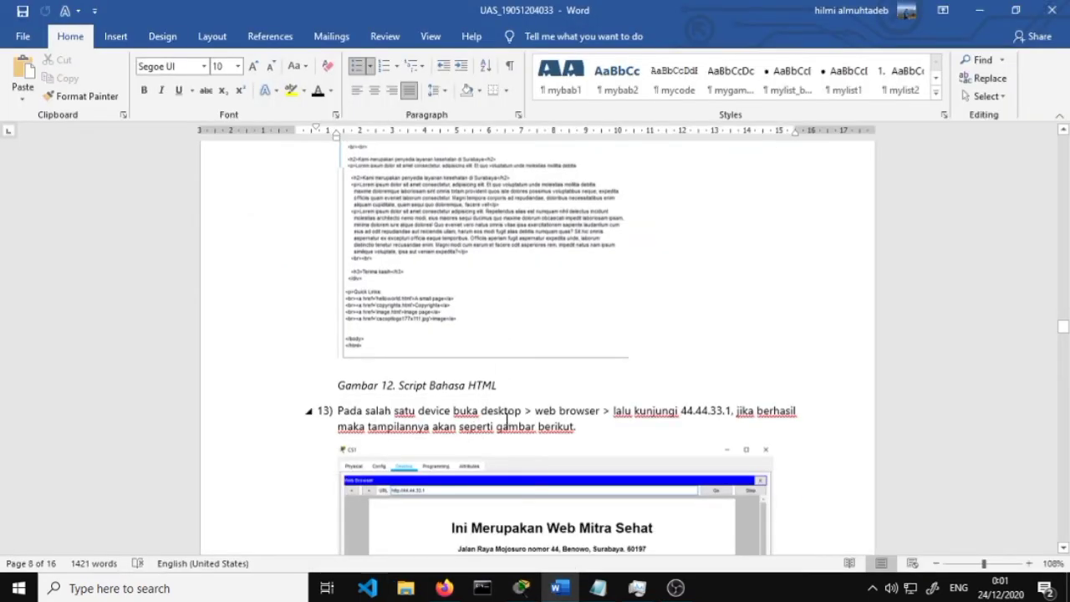
scroll(508, 413, "down", 6)
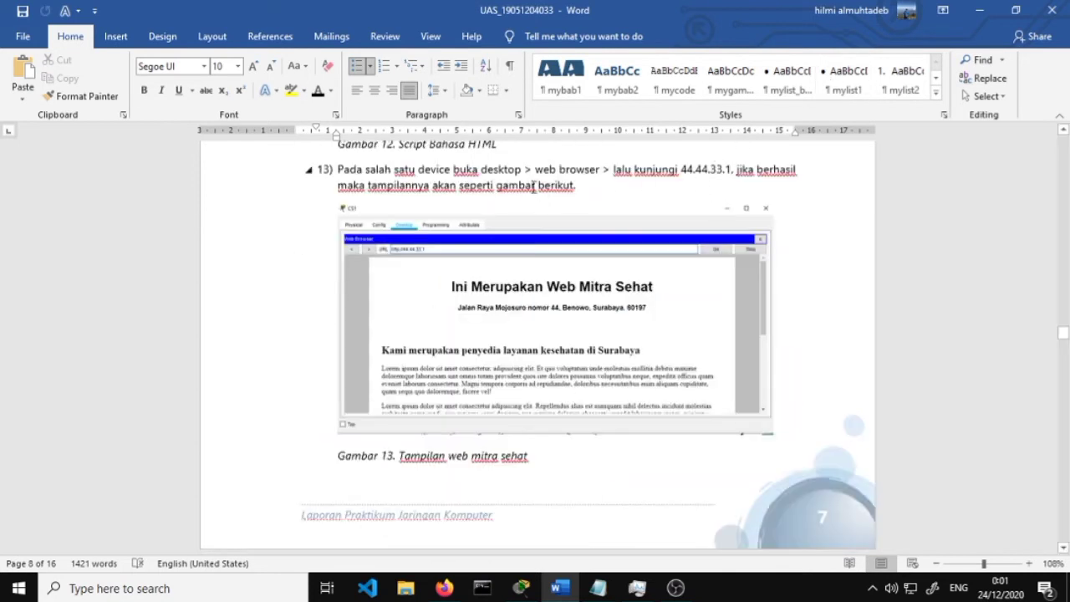
Minimize Word and open the Lenovo laptop in Packet Tracer
left_click(983, 10)
scroll(461, 287, "down", 3)
scroll(448, 326, "up", 3)
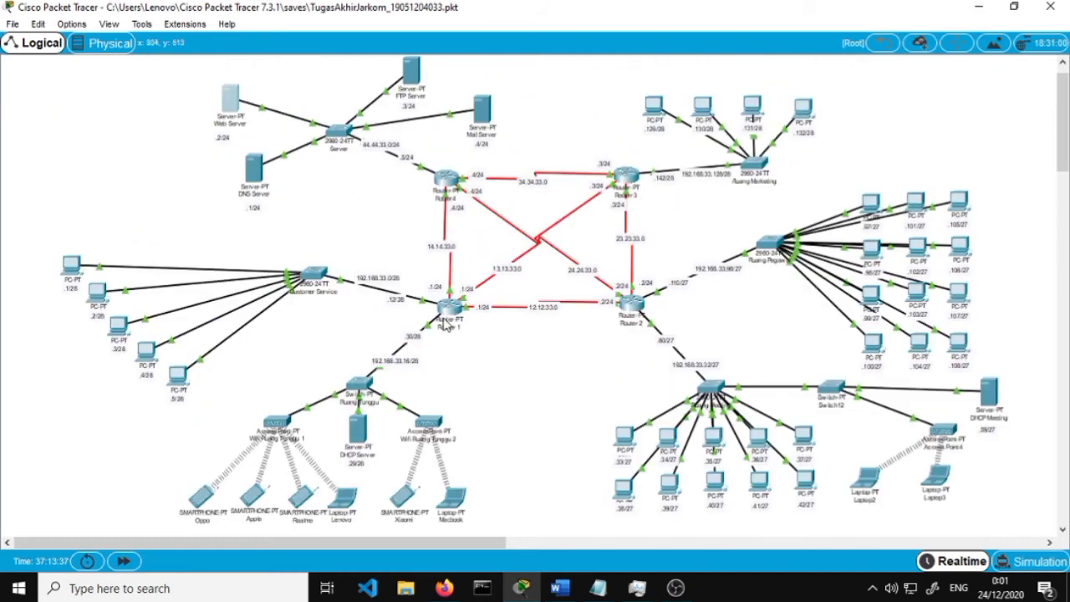
scroll(447, 326, "down", 3)
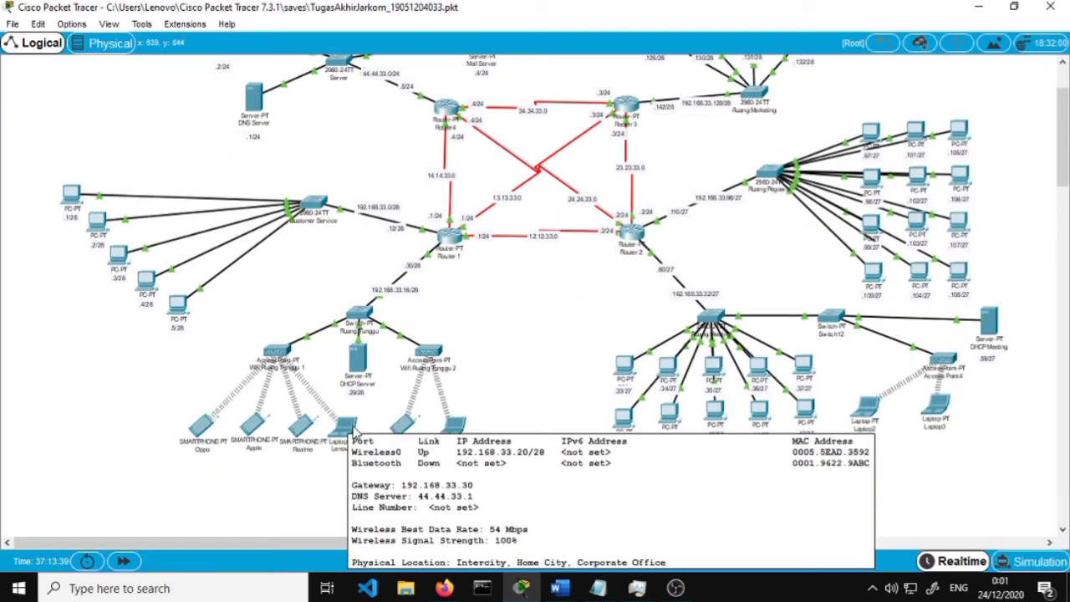
left_click(348, 428)
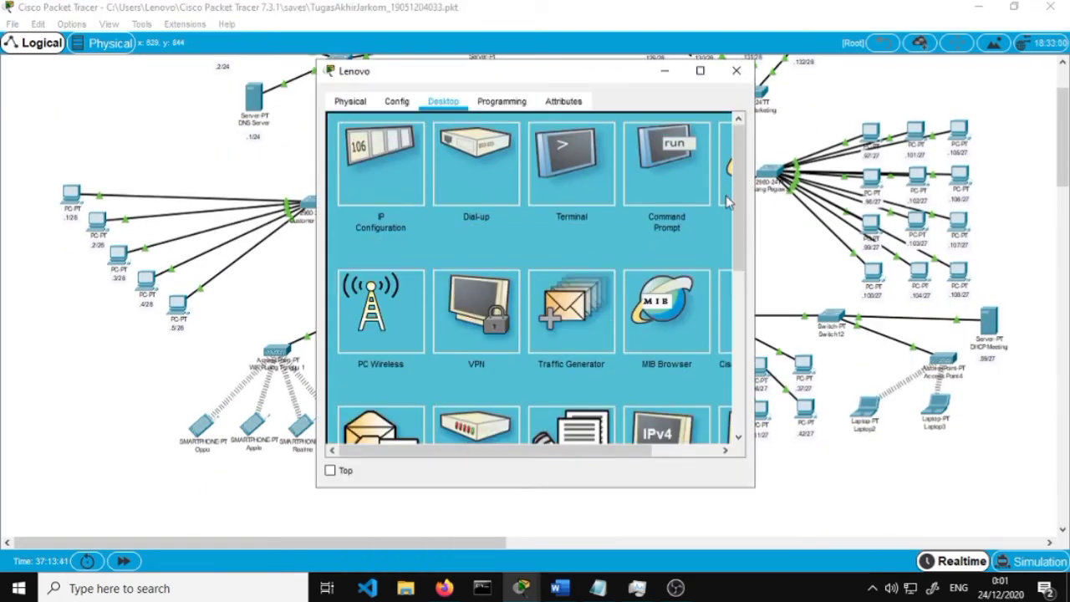
left_click(729, 167)
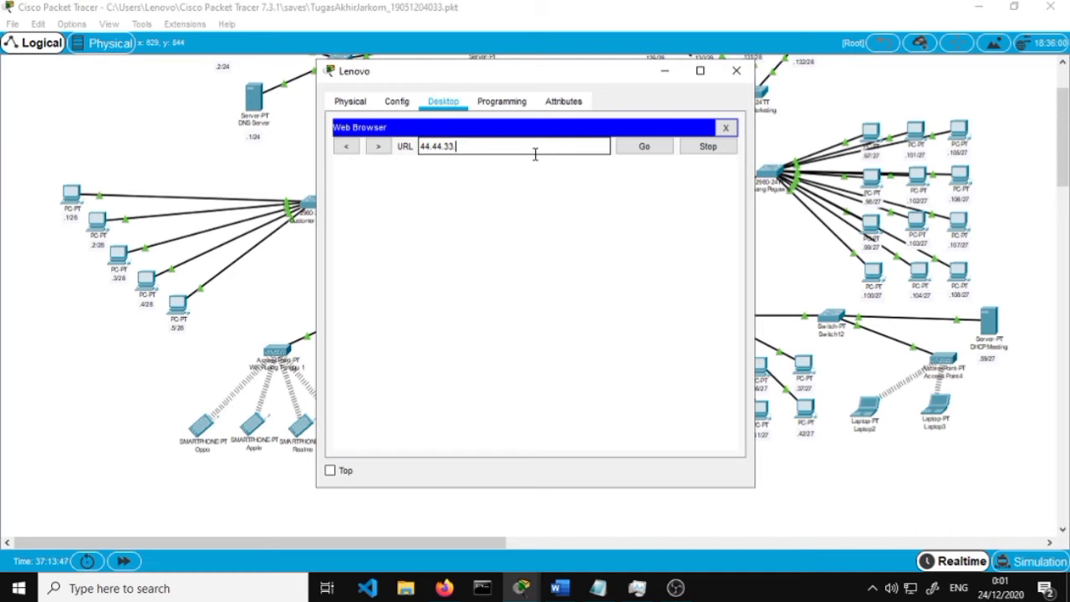
scroll(259, 184, "up", 2)
type("44.44.33.")
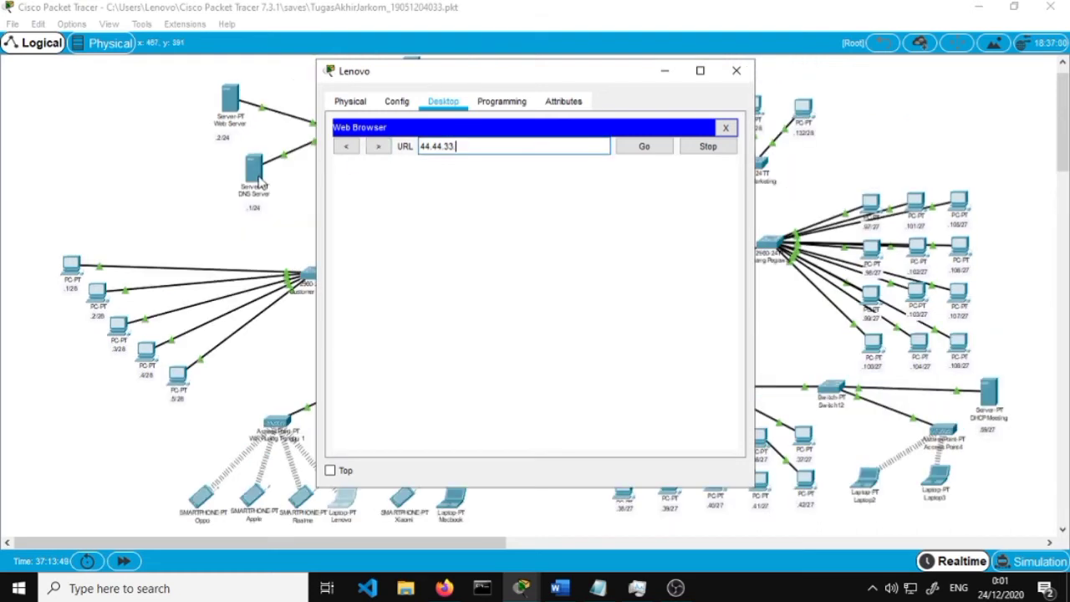
type("2")
key("Return")
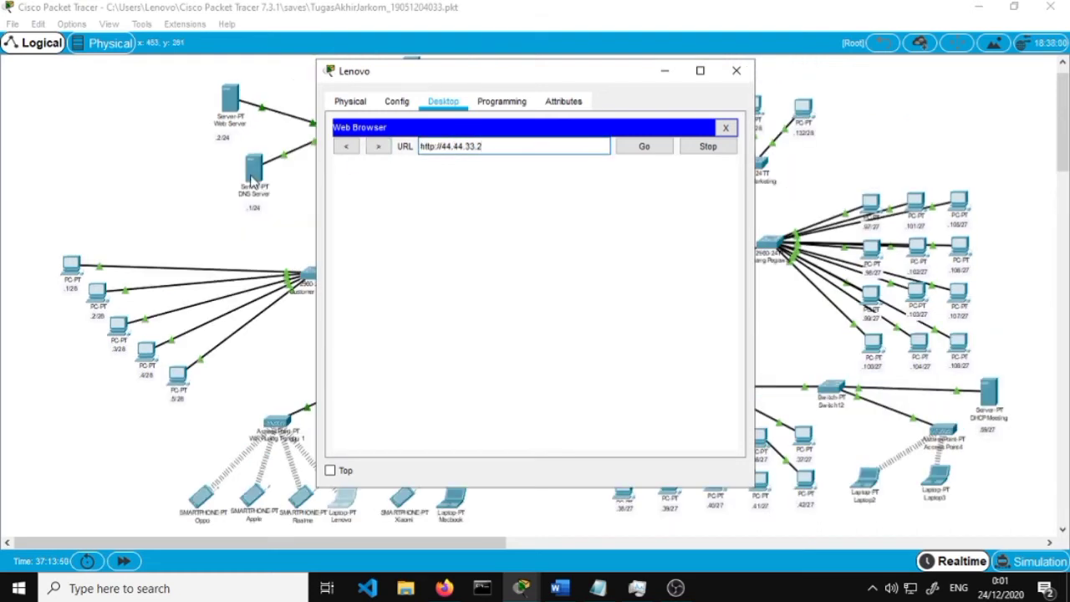
left_click(701, 71)
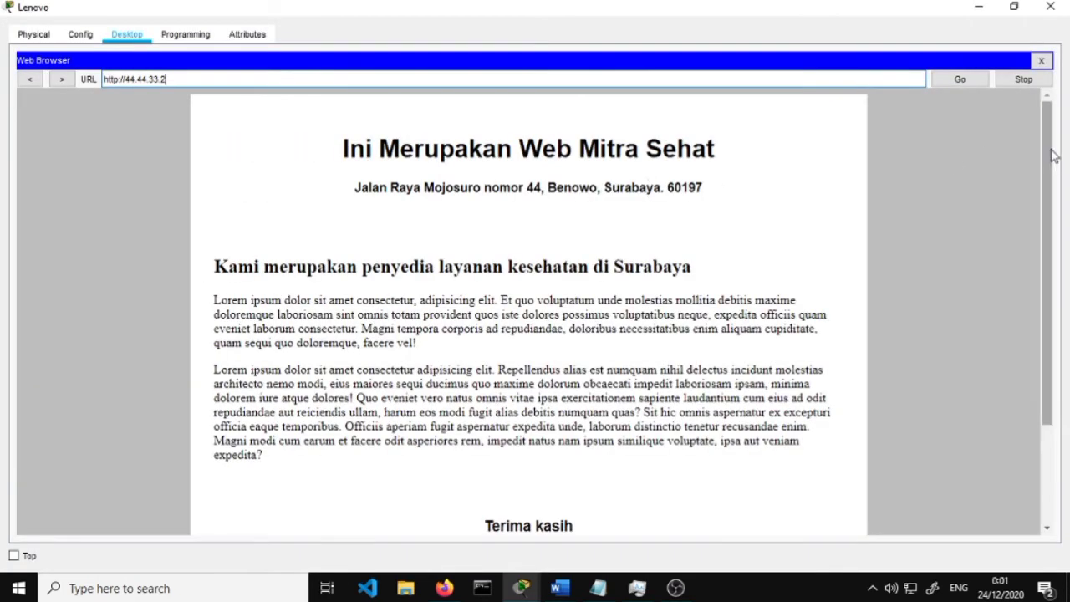
left_click_drag(1049, 158, 1049, 135)
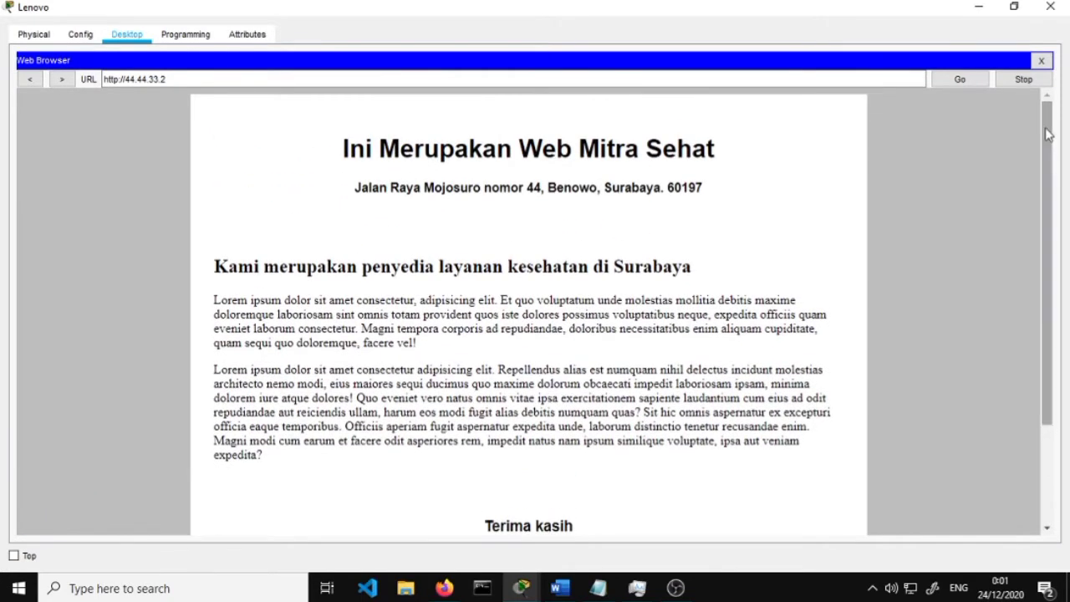
left_click(1051, 7)
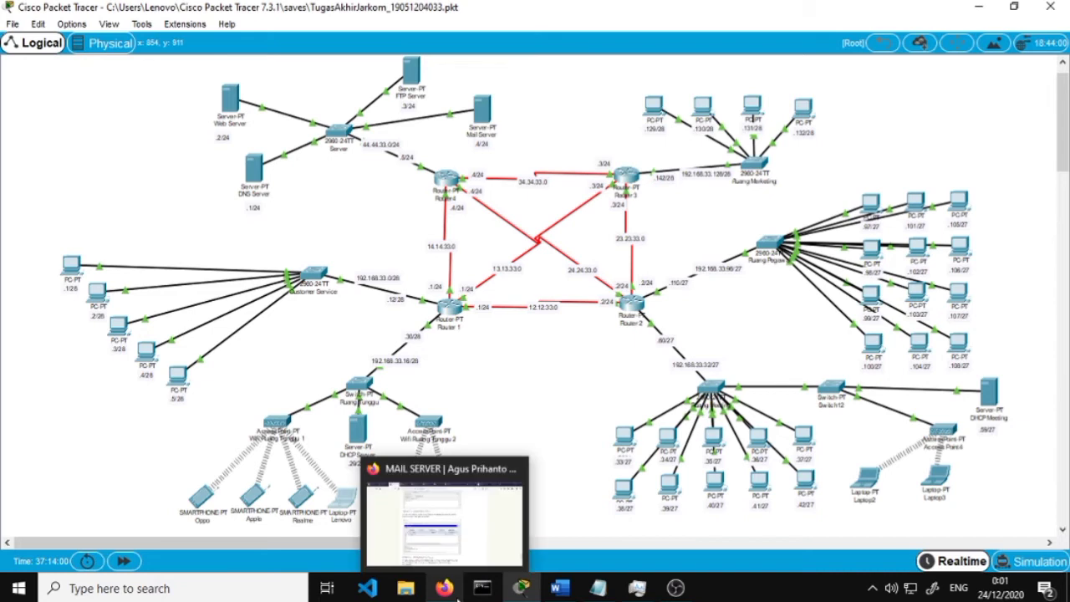
In Word, scroll to step 14's Gambar 14 mitrasehat.com A Record at 44.44.33.1
mouse_move(564, 595)
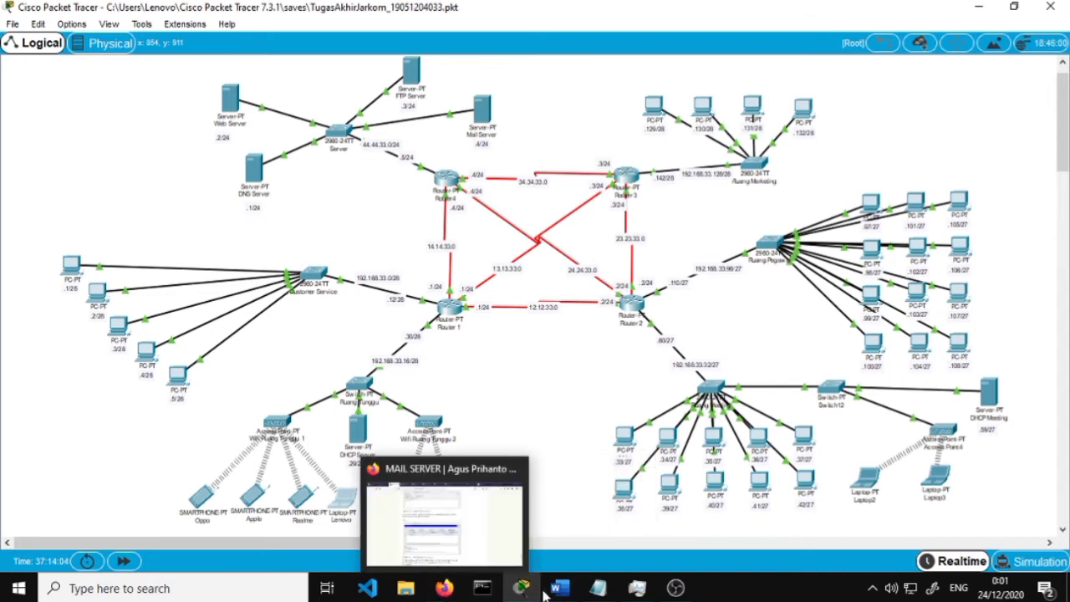
left_click(558, 589)
scroll(485, 390, "down", 5)
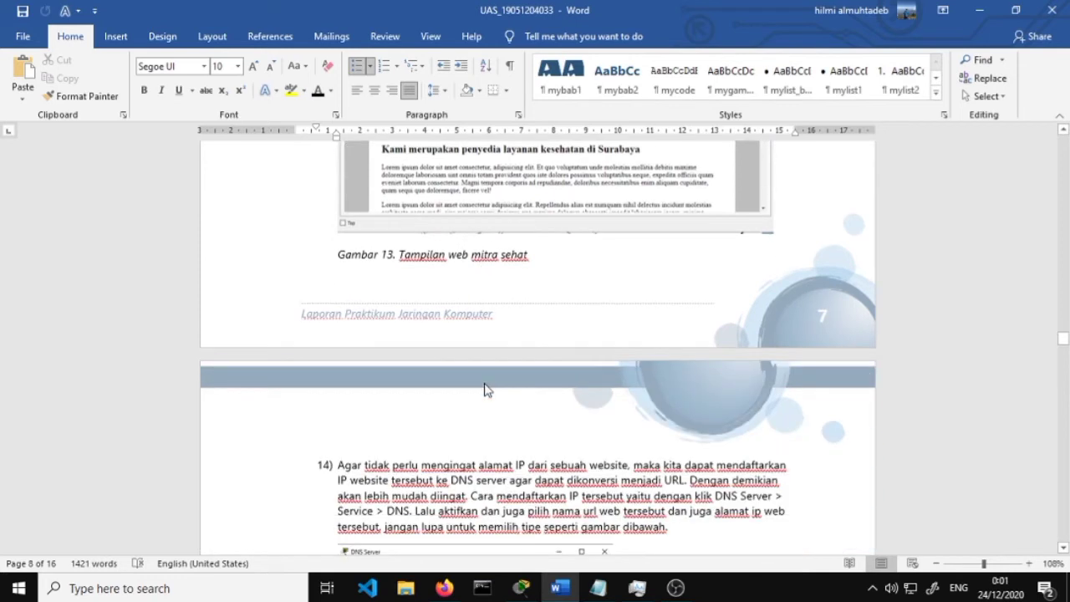
scroll(487, 390, "down", 3)
scroll(408, 349, "down", 1)
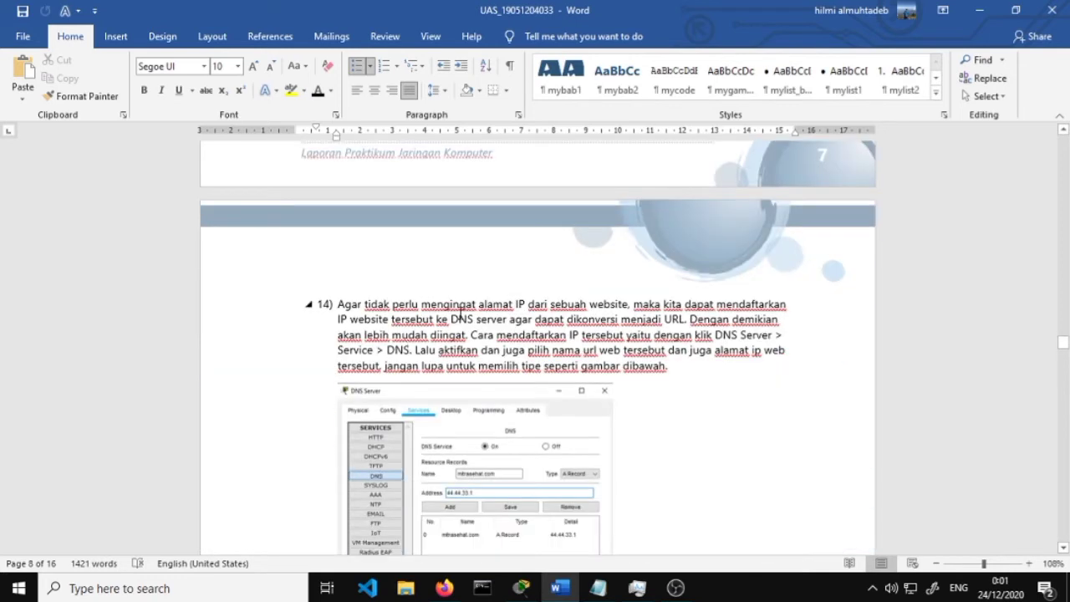
scroll(520, 319, "down", 2)
scroll(572, 232, "down", 1)
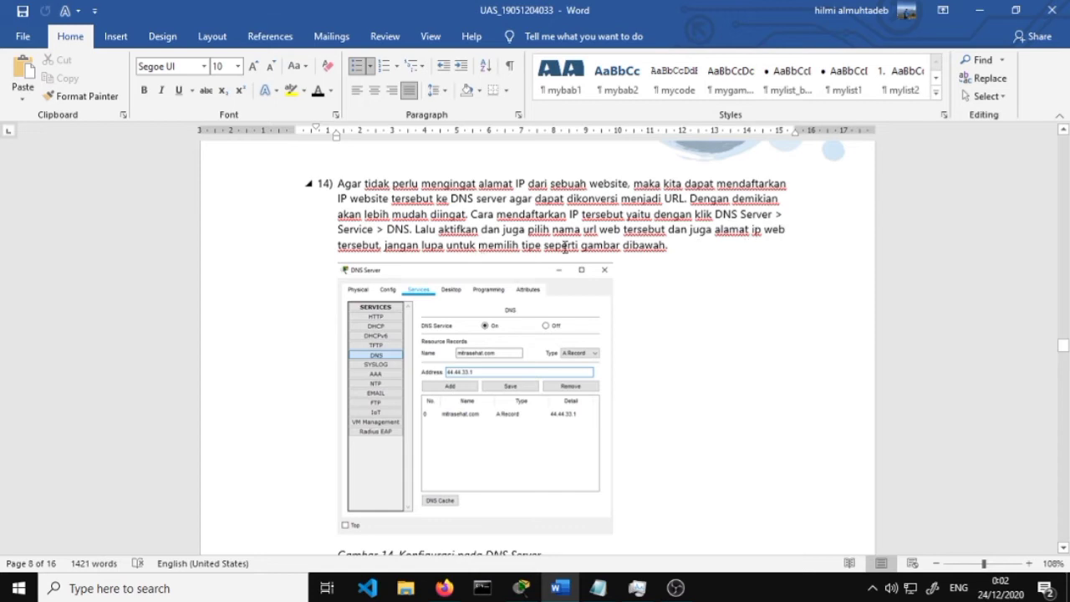
scroll(585, 257, "down", 1)
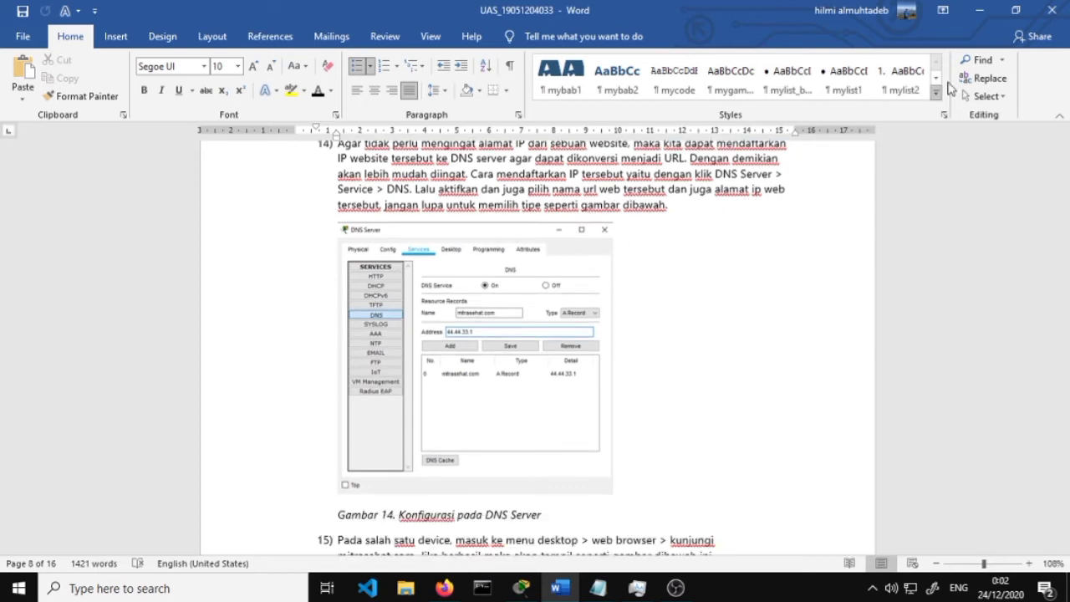
Change the DNS server's mitrasehat.com A Record address from 44.44.33.1 to 44.44.33.2 and save
left_click(981, 10)
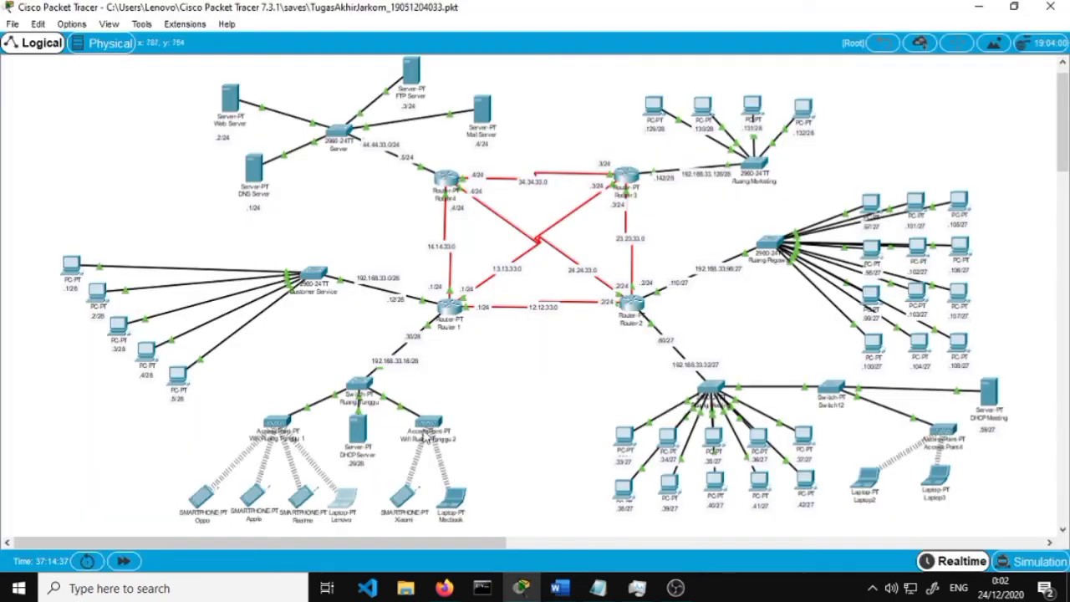
left_click(256, 166)
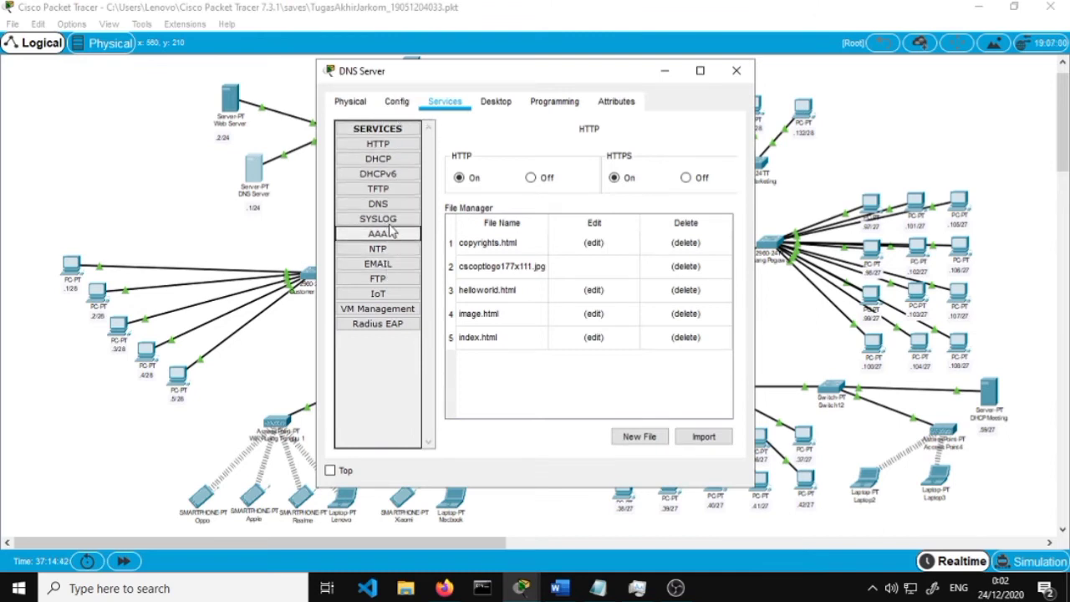
left_click(387, 204)
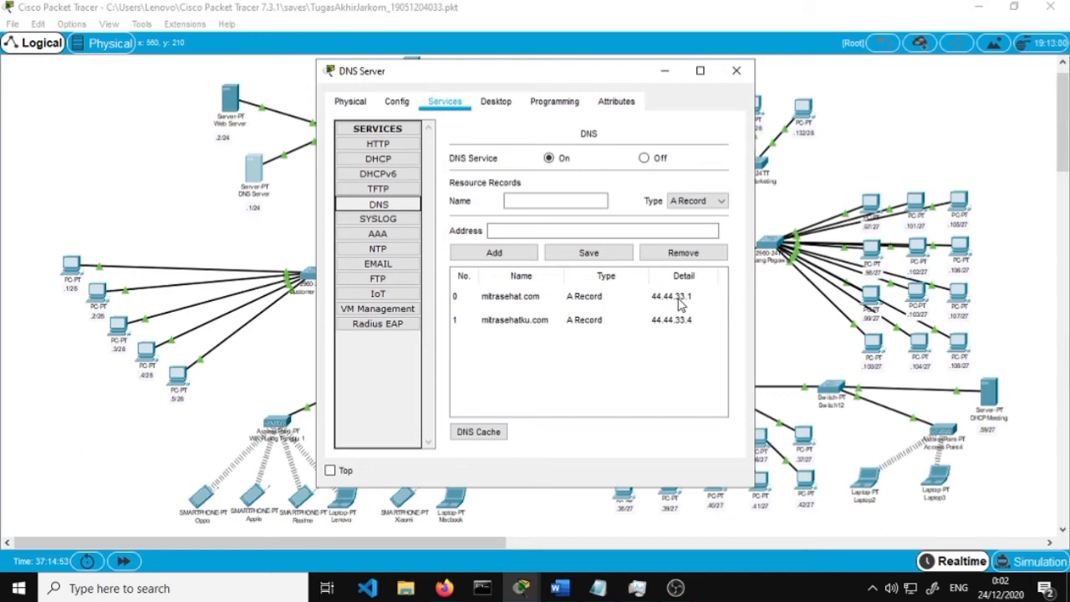
left_click(680, 306)
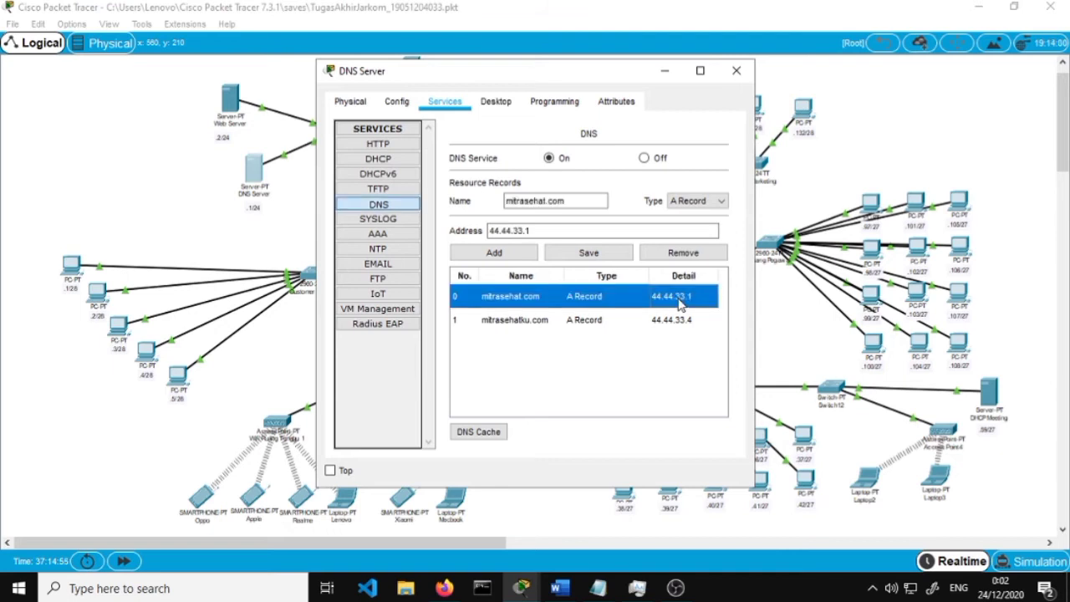
left_click(580, 235)
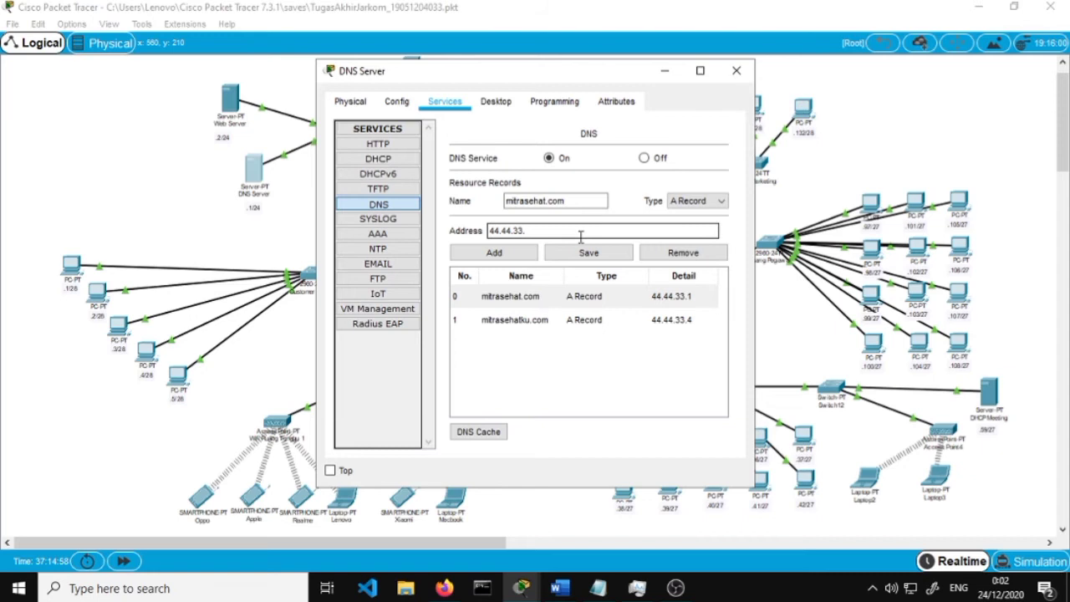
left_click(589, 252)
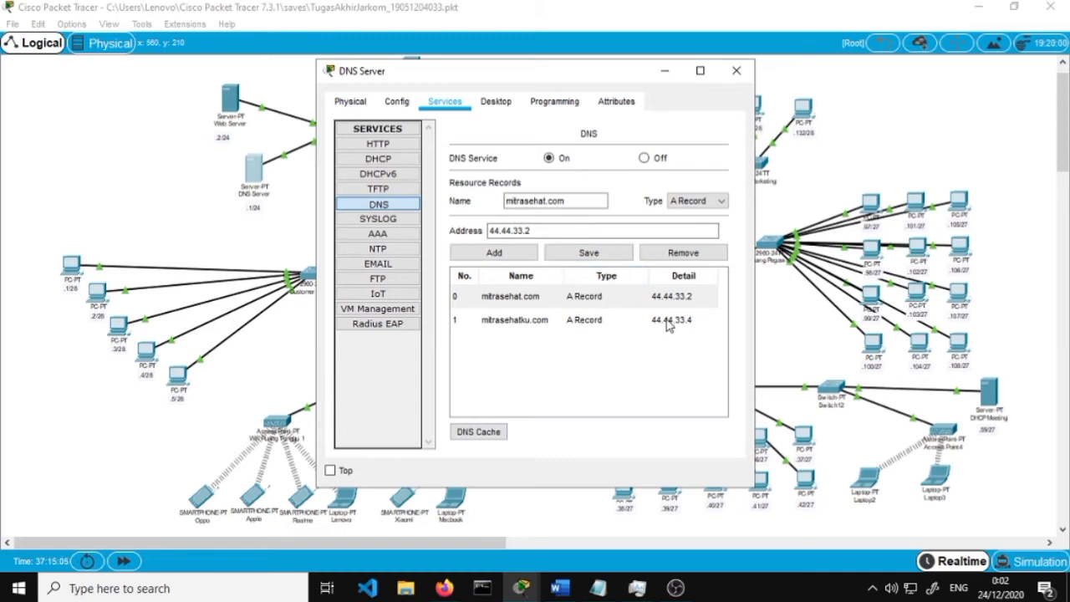
left_click(738, 72)
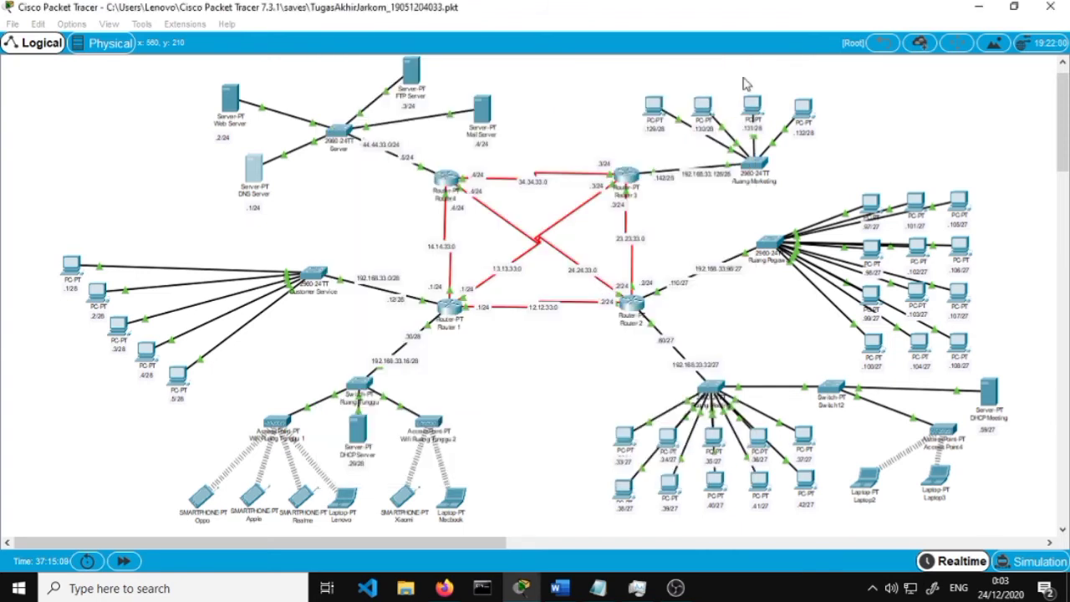
Read step 15 and Gambar 15 on visiting mitrasehat.com, then minimise Word
left_click(560, 589)
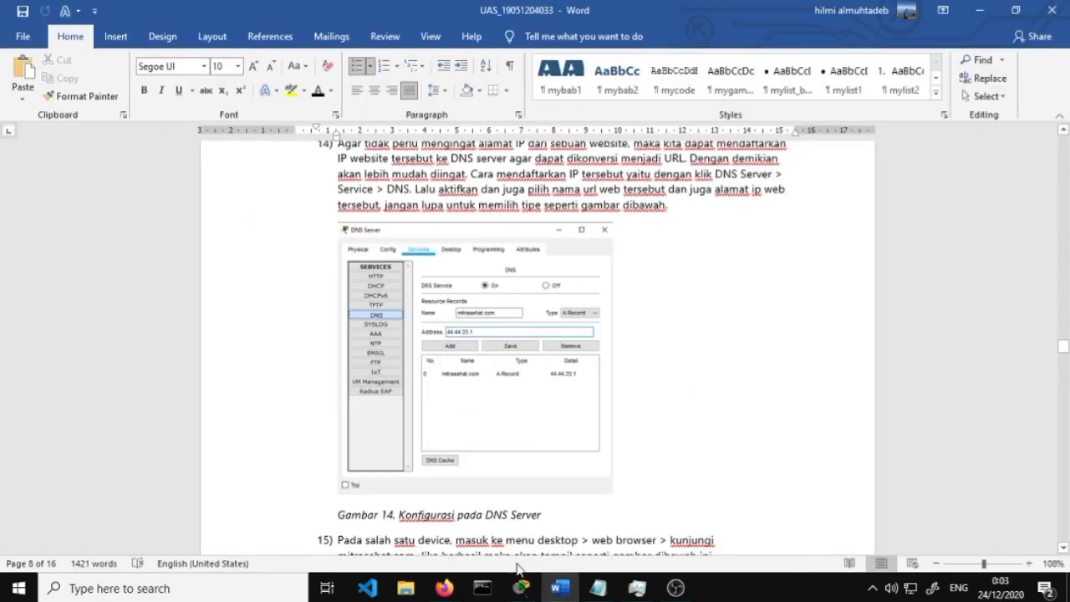
scroll(460, 435, "down", 3)
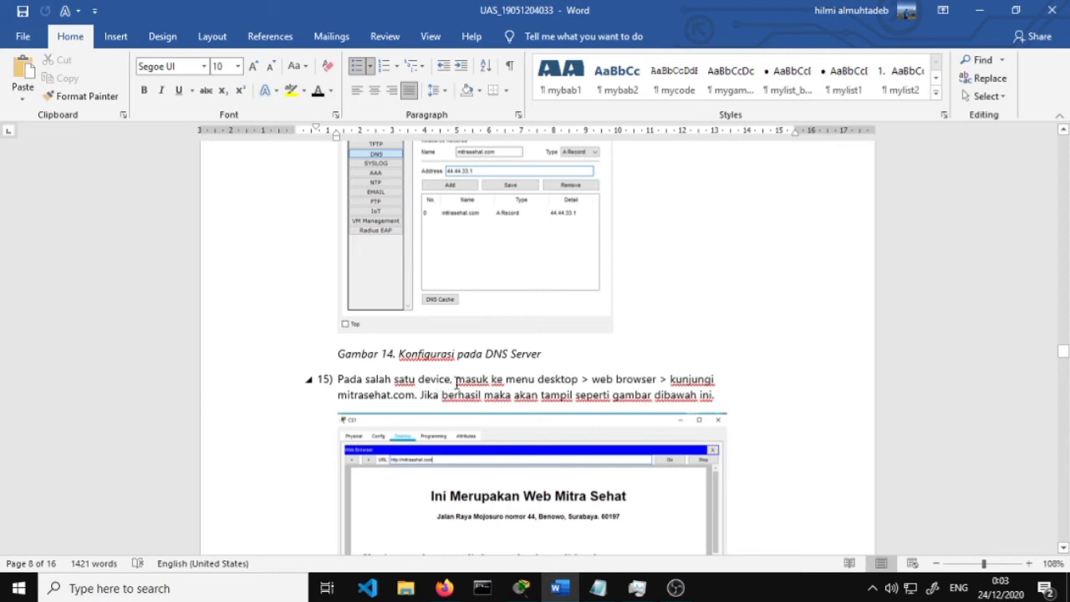
scroll(458, 383, "down", 4)
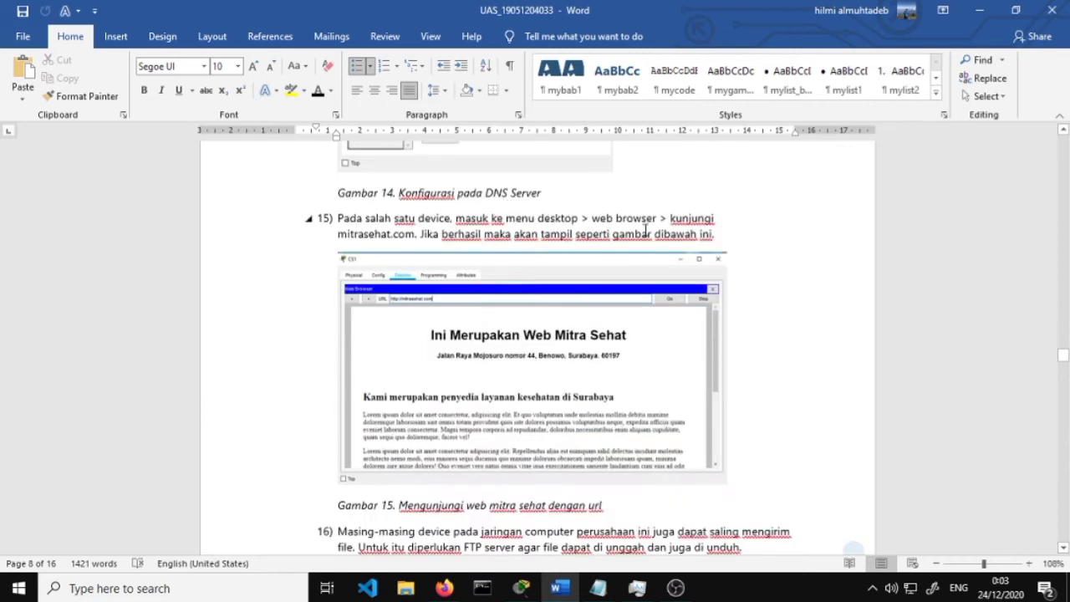
scroll(479, 232, "down", 1)
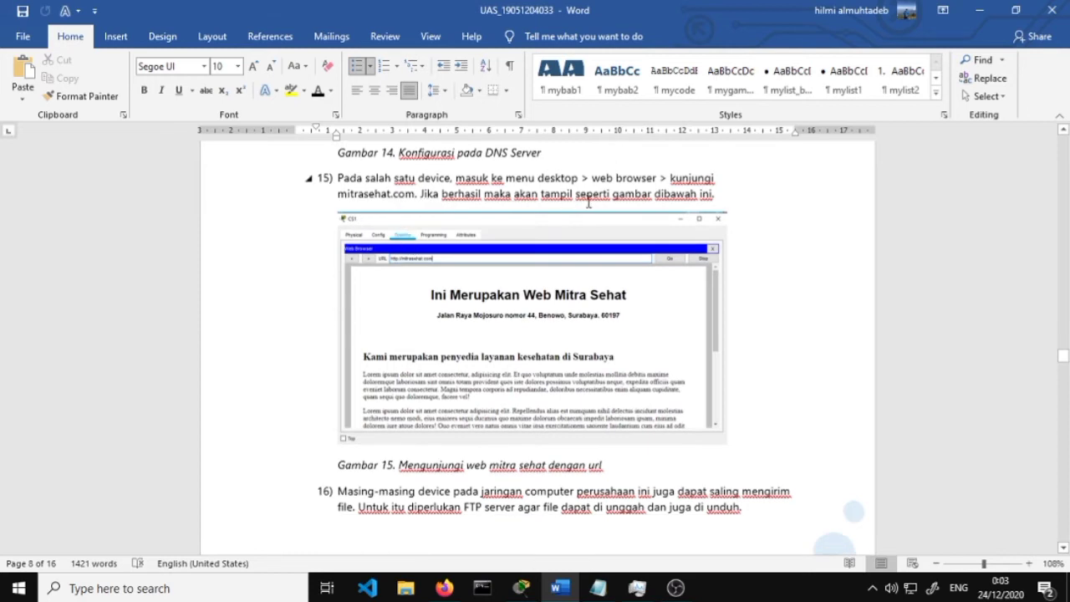
left_click(979, 10)
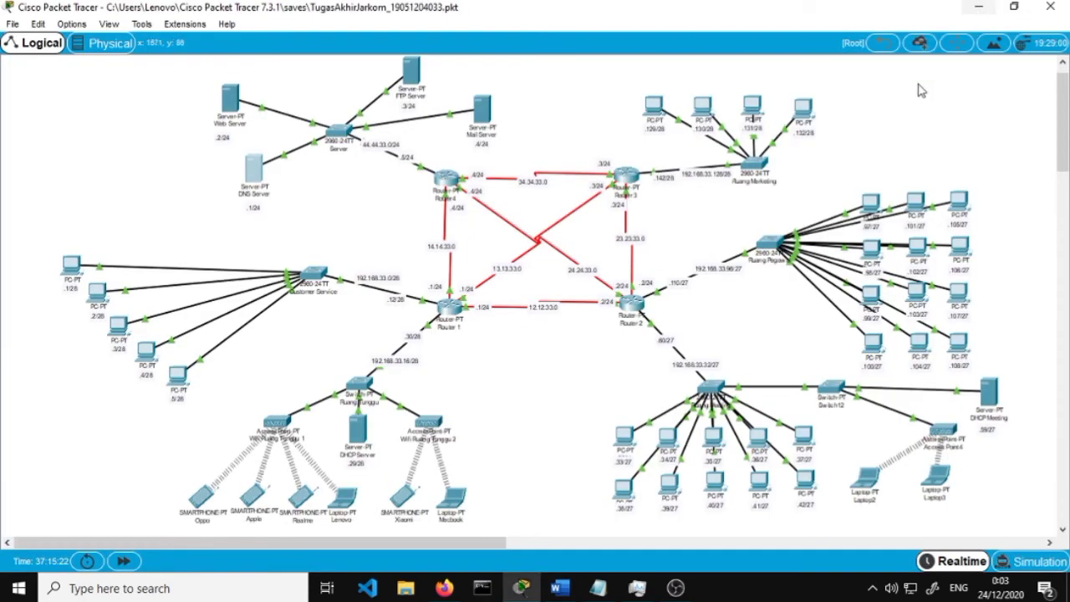
Open PC33's web browser and load mitrasehat.com
left_click(754, 107)
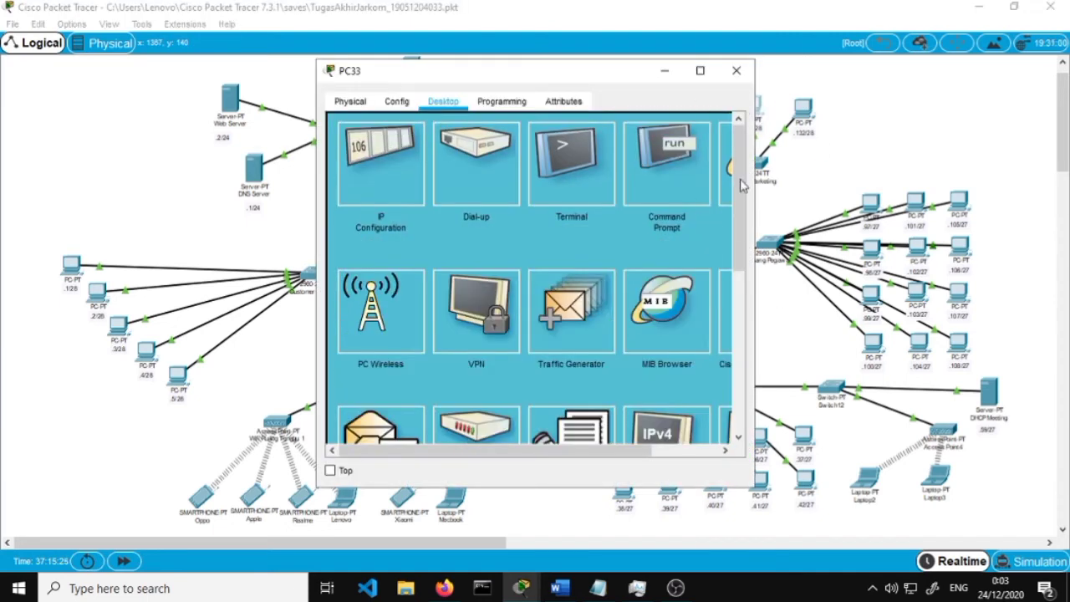
left_click(730, 172)
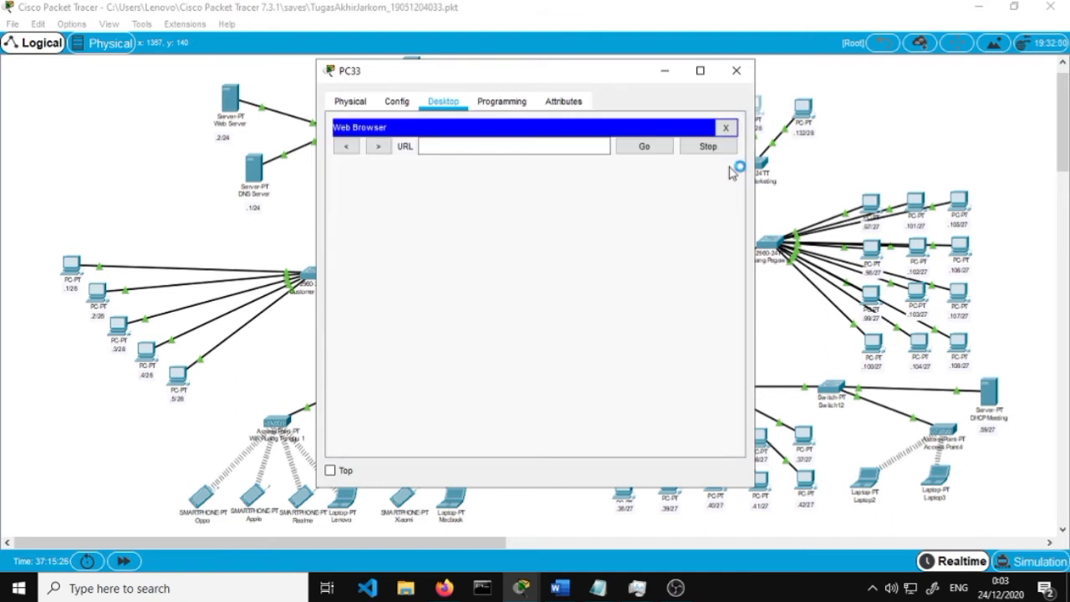
left_click(585, 147)
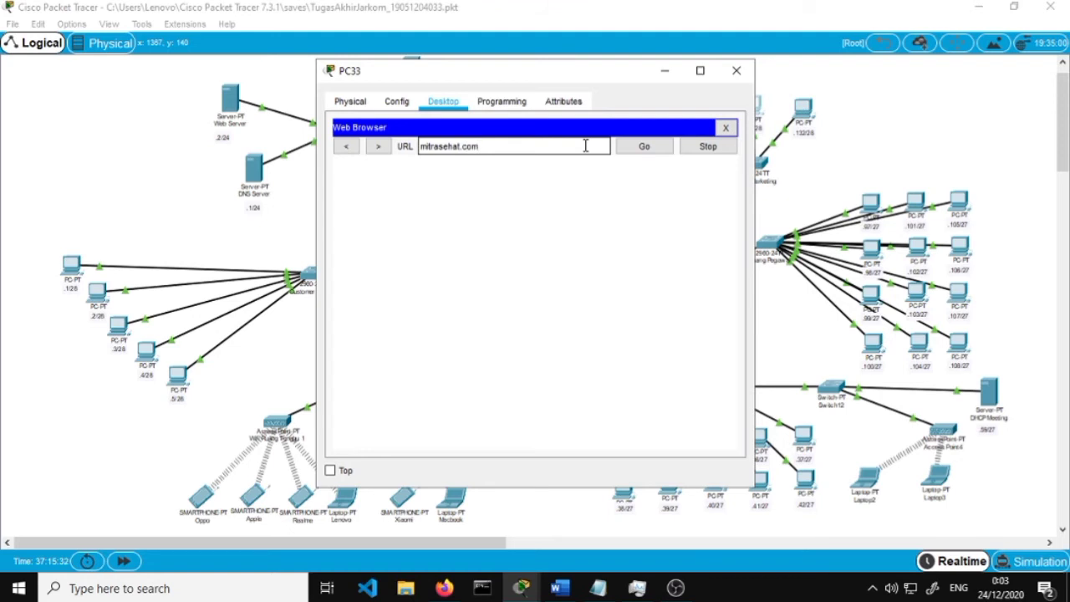
type("mitrasehat.com")
key("Return")
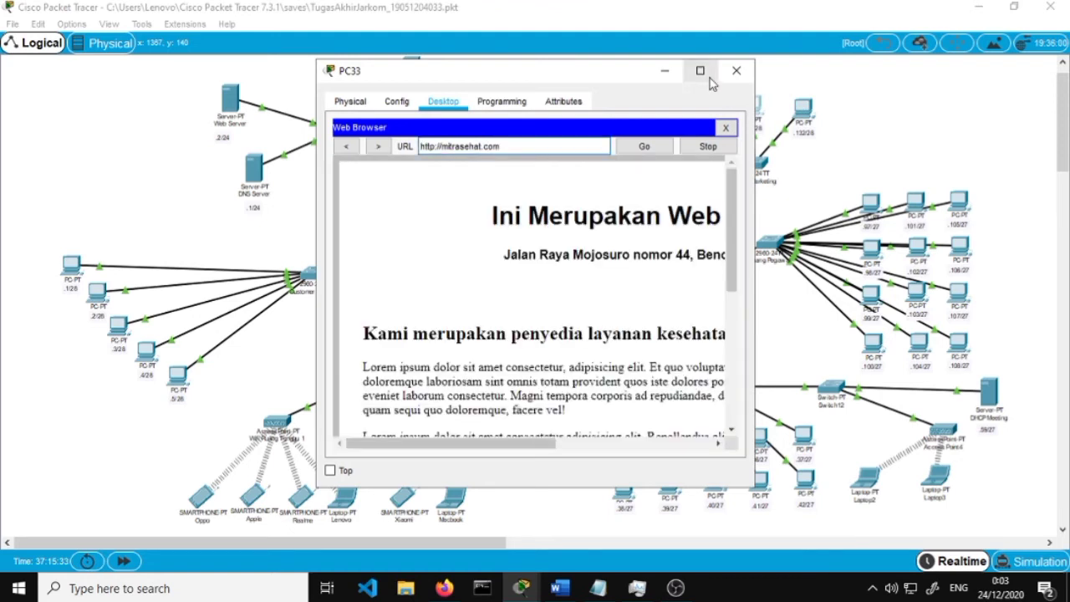
left_click(700, 70)
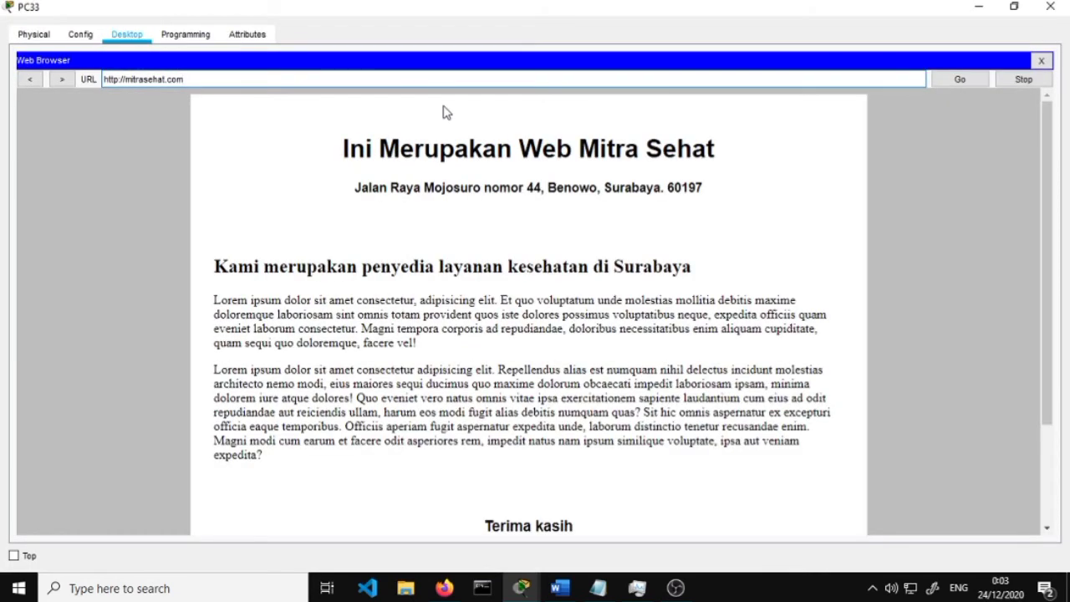
left_click_drag(192, 79, 97, 78)
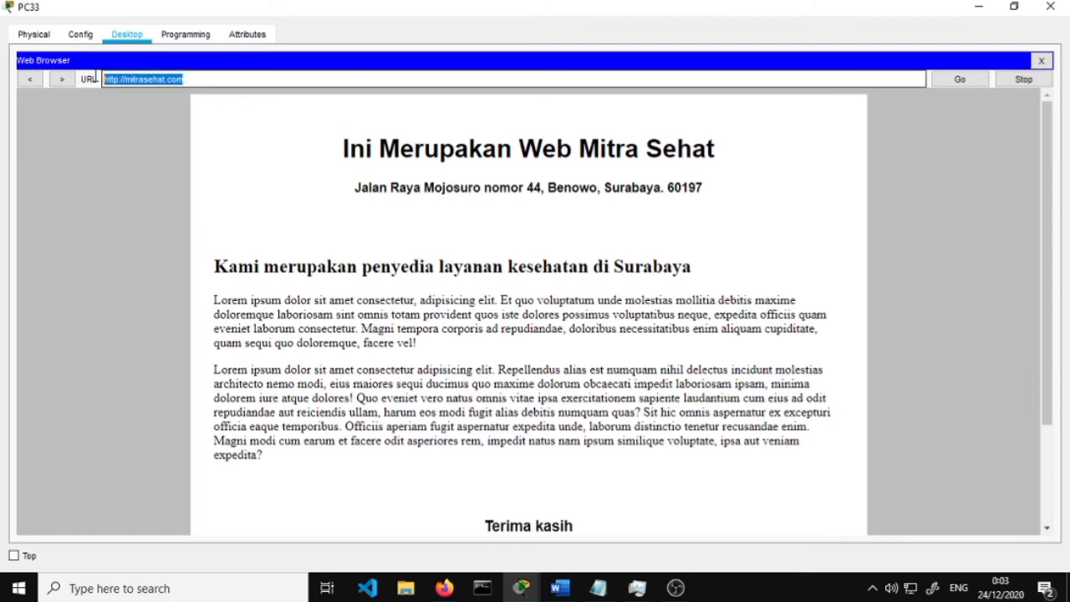
left_click(219, 74)
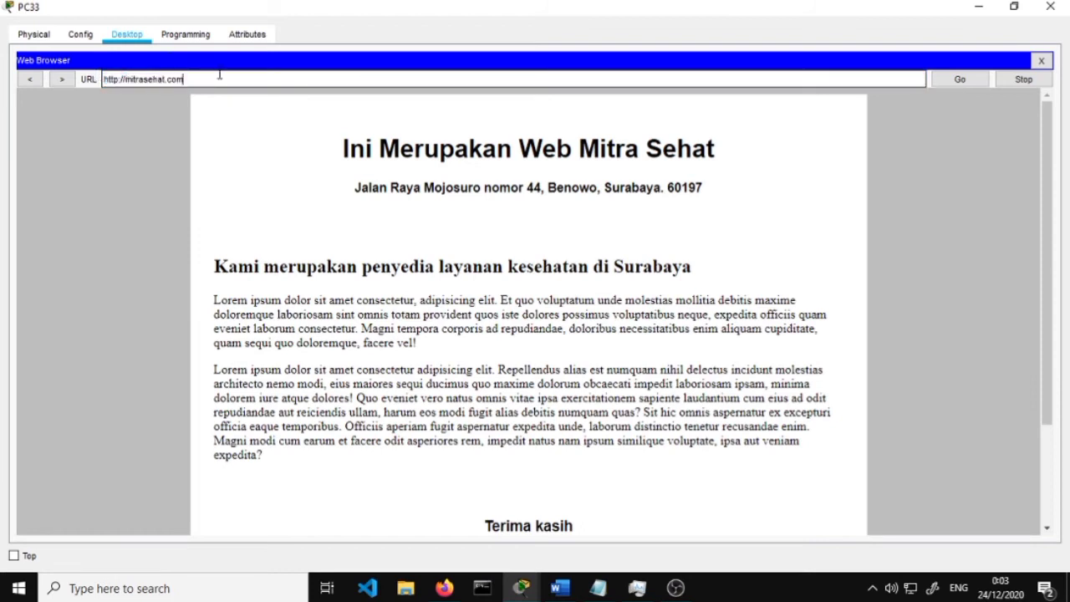
scroll(556, 313, "down", 3)
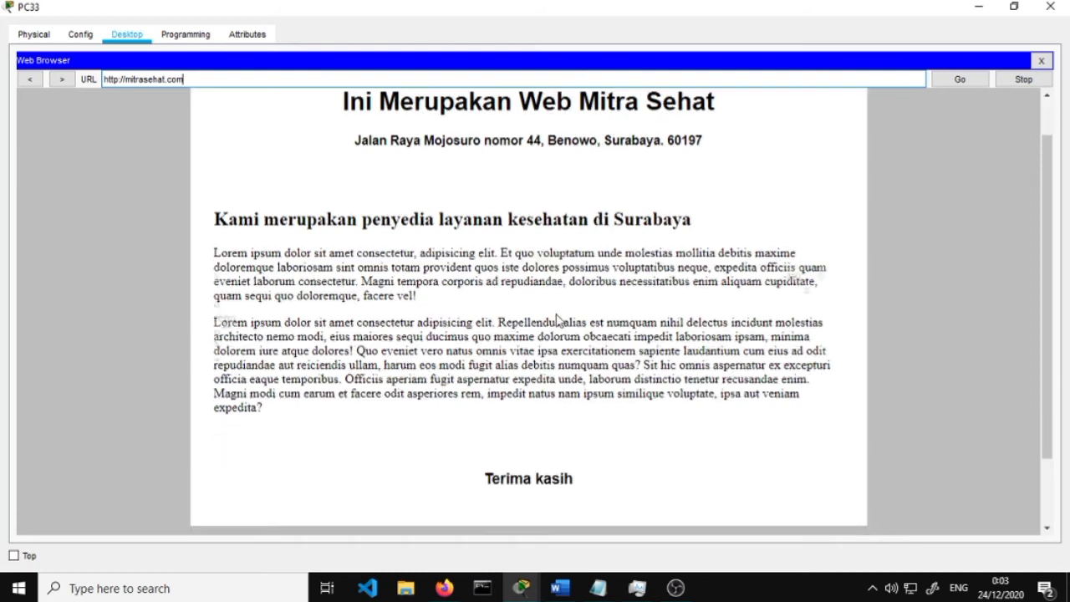
scroll(585, 306, "up", 3)
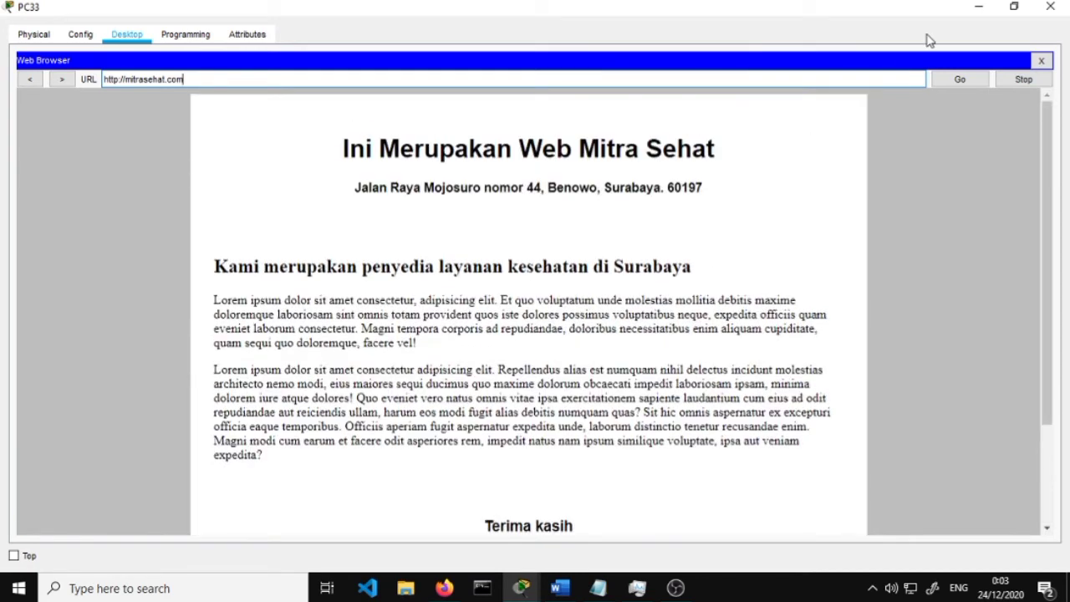
left_click(1051, 6)
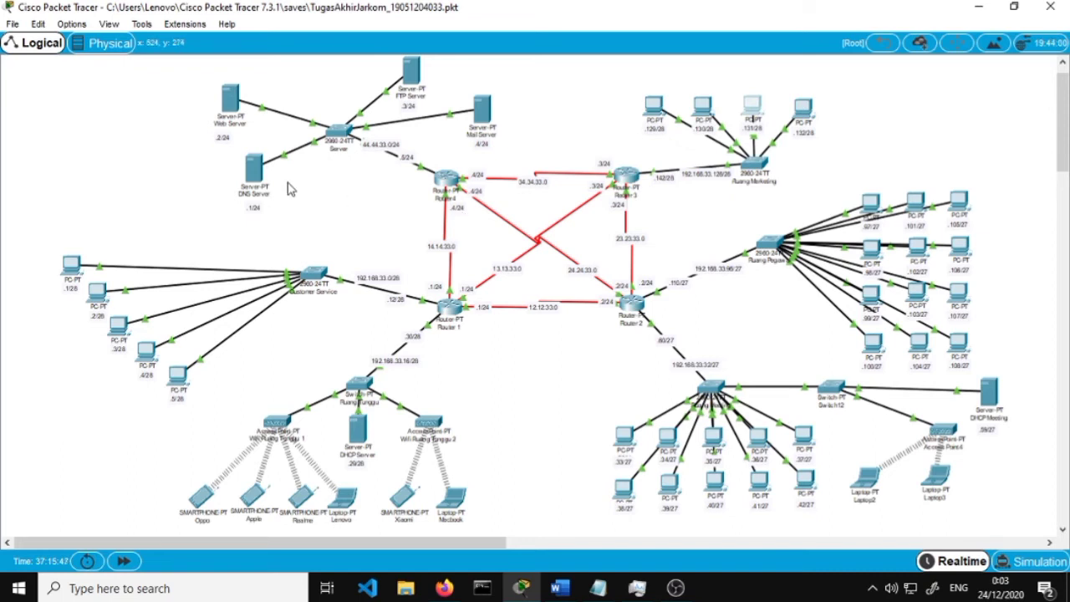
left_click(229, 95)
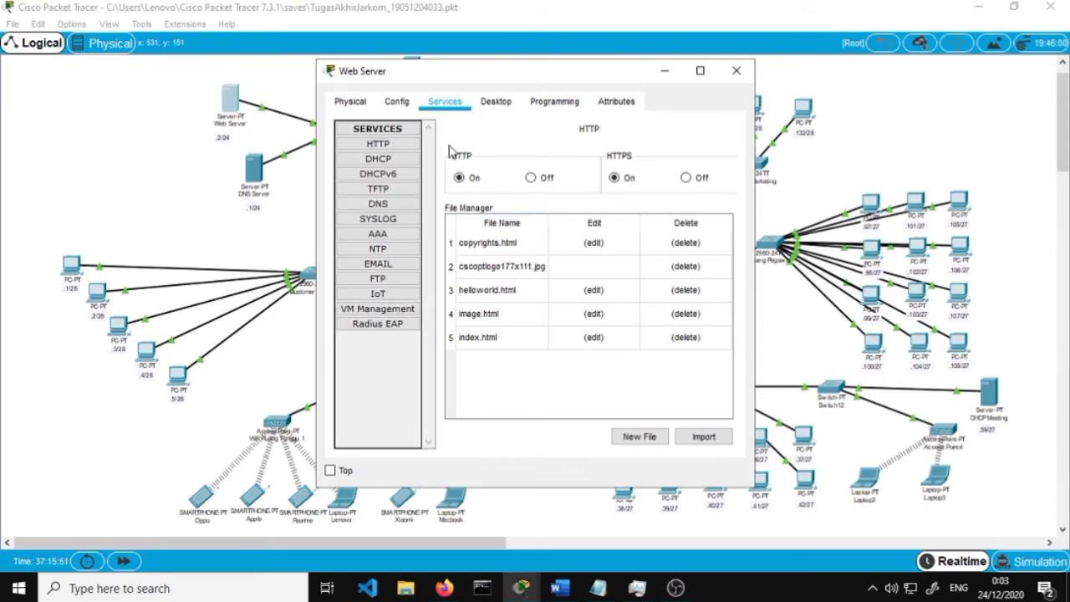
left_click(401, 205)
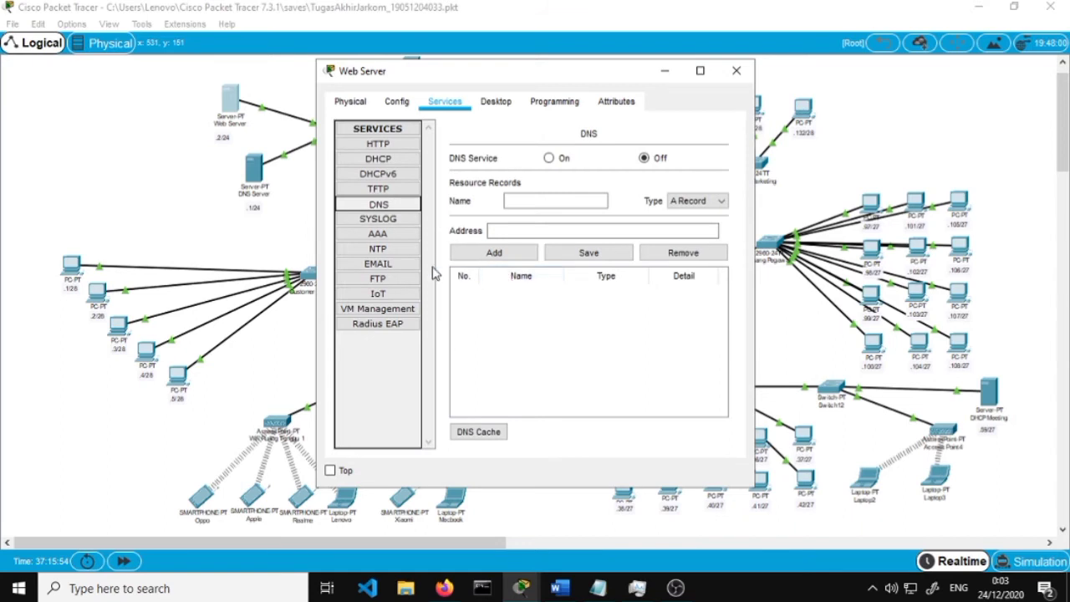
left_click(735, 71)
left_click(253, 172)
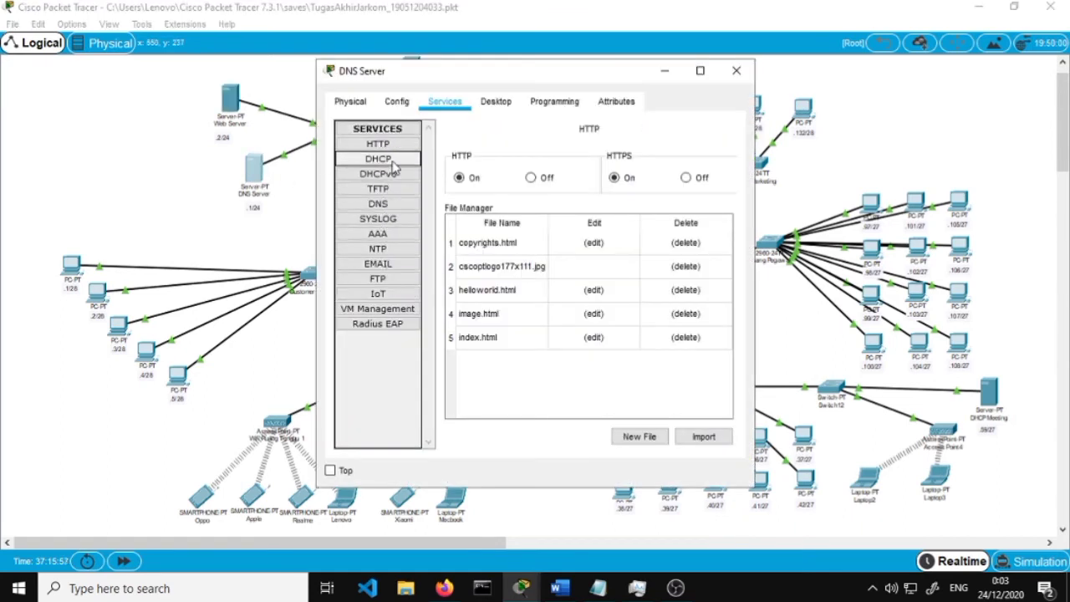
left_click(386, 204)
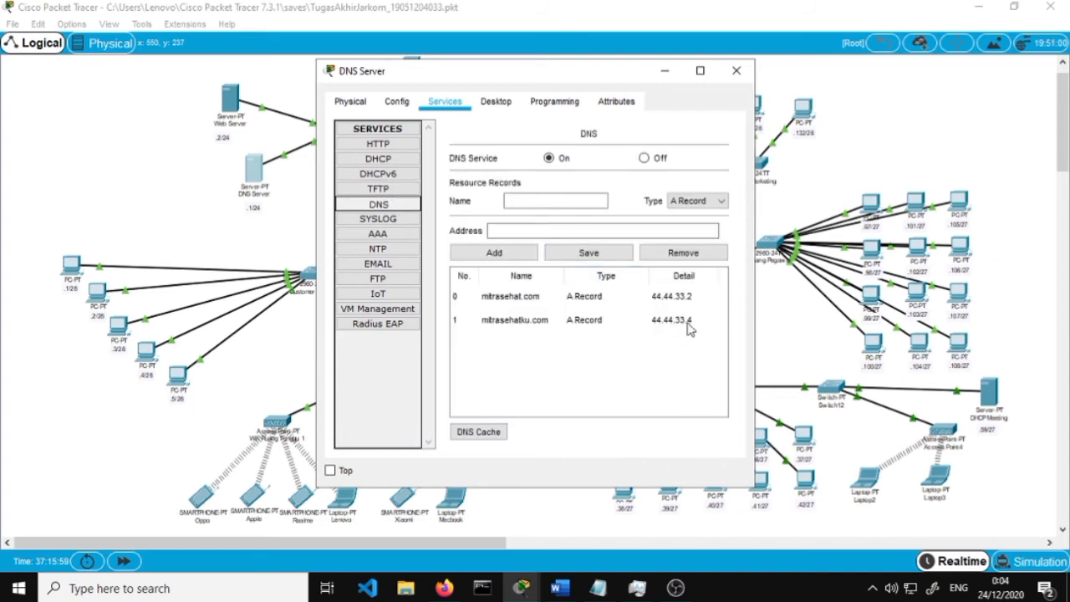
left_click(682, 300)
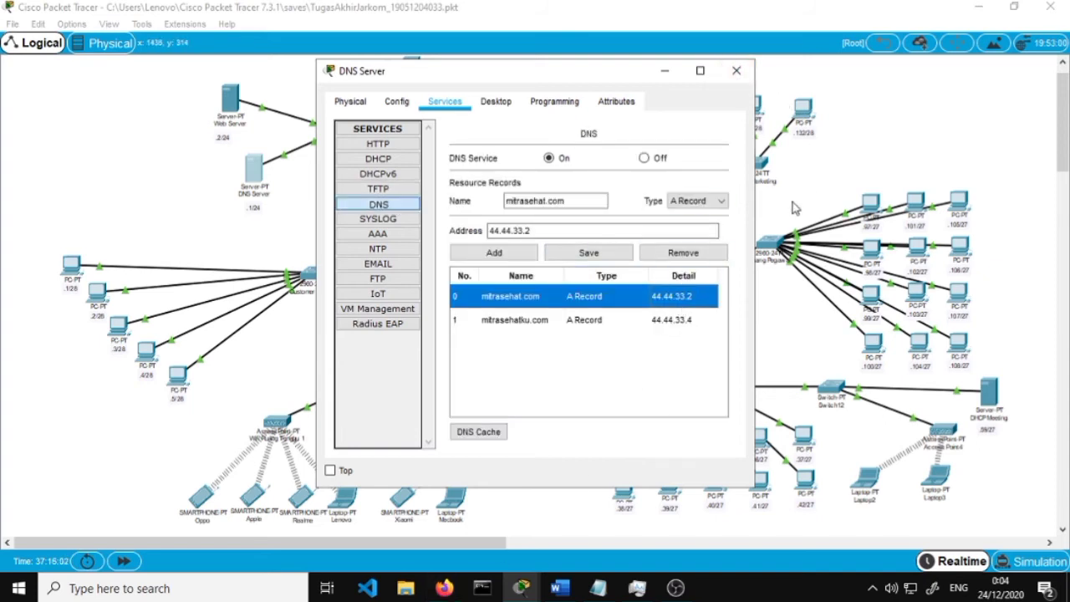
left_click(736, 71)
In Word, scroll to step 17 and the Gambar 16 FTP server configuration
left_click(559, 588)
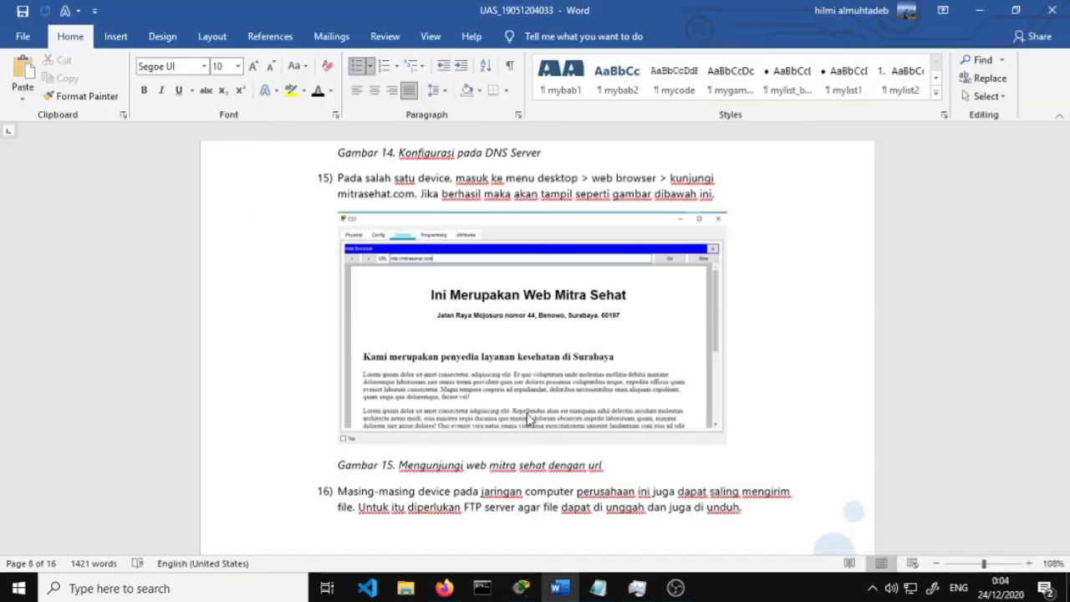
scroll(523, 400, "down", 2)
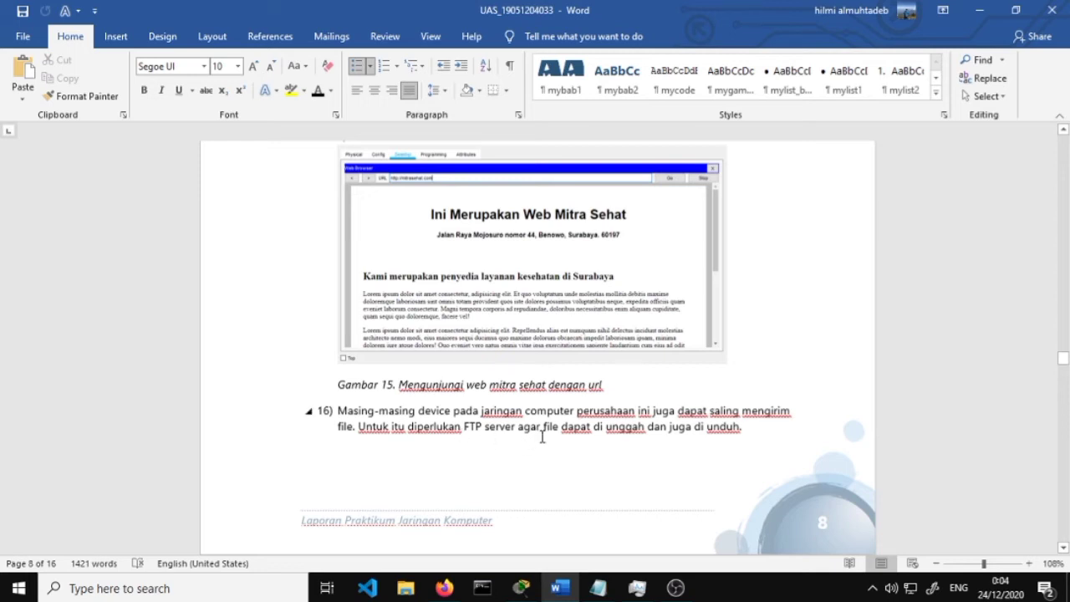
scroll(619, 436, "down", 4)
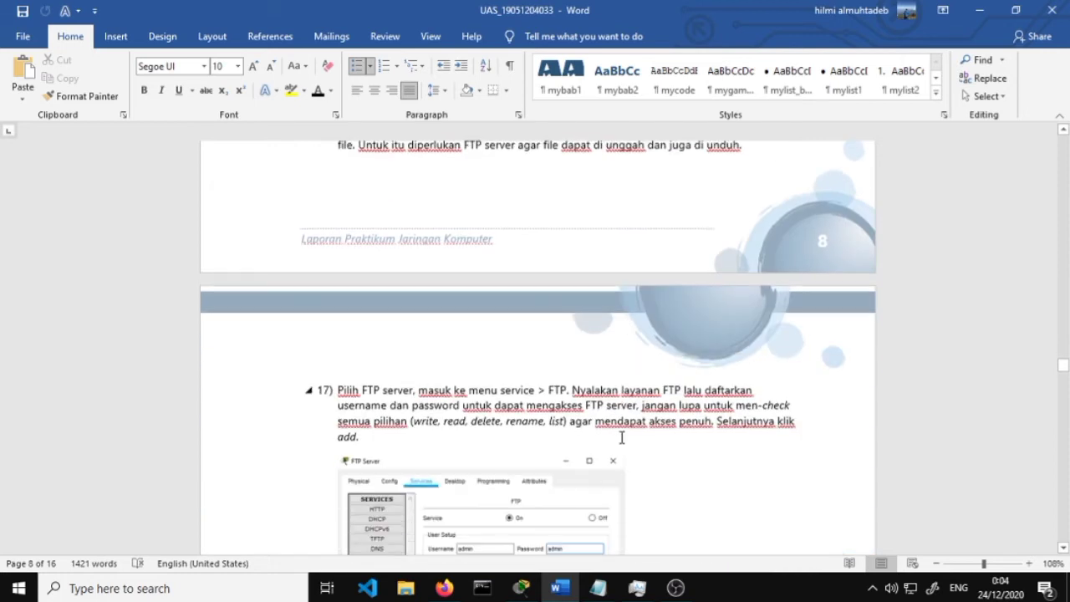
scroll(616, 439, "down", 2)
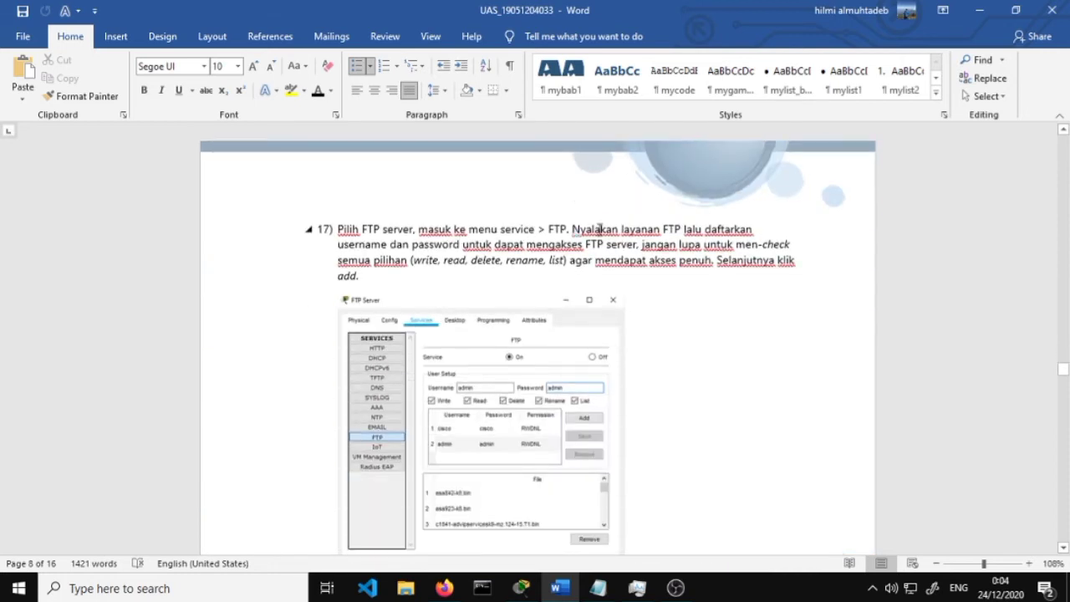
scroll(660, 234, "down", 1)
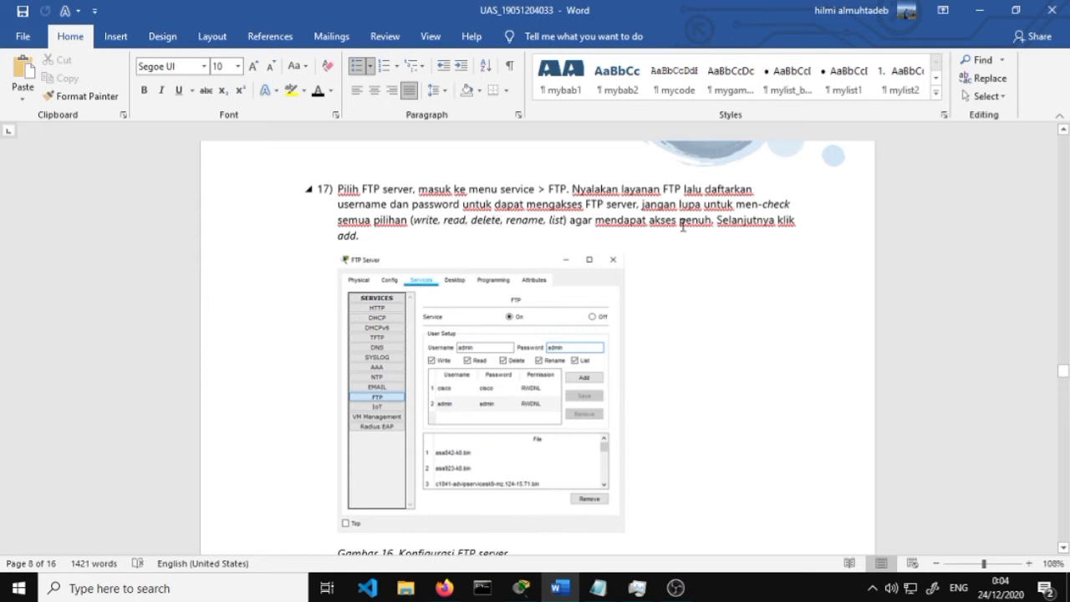
Minimize the Word report at step 17 to show the Packet Tracer topology
left_click(979, 10)
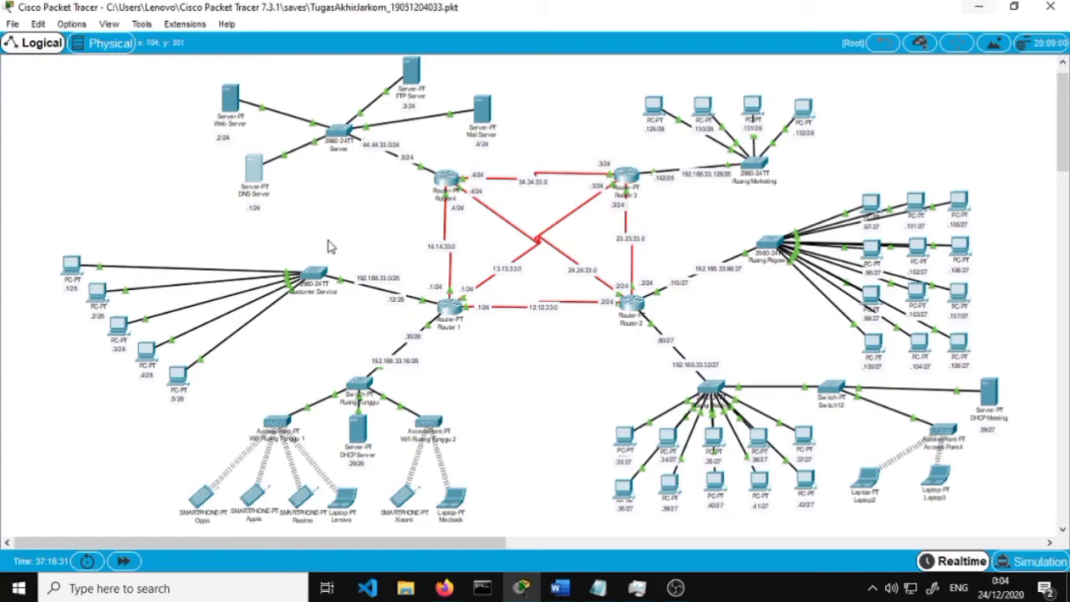
Open the FTP Server's FTP service settings and tick Write, Read, Rename and List permissions
left_click(411, 74)
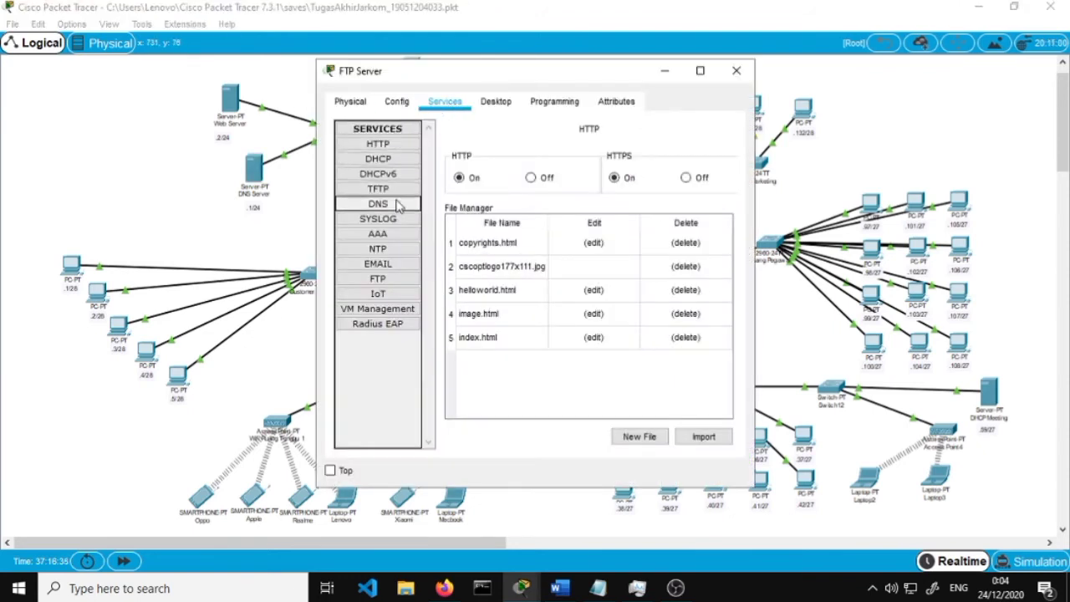
left_click(396, 281)
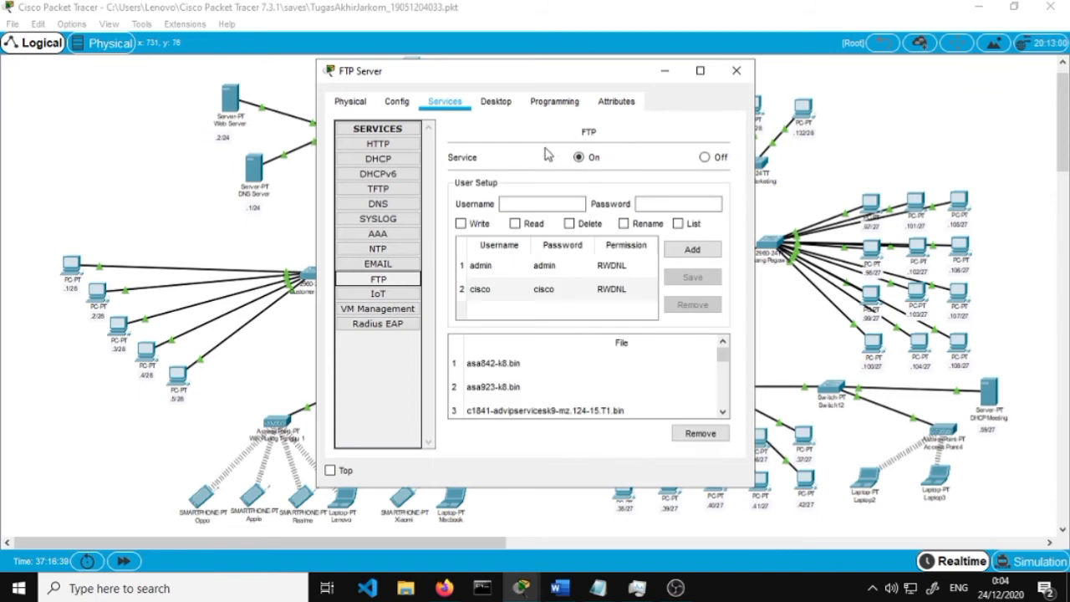
left_click(530, 201)
left_click(530, 204)
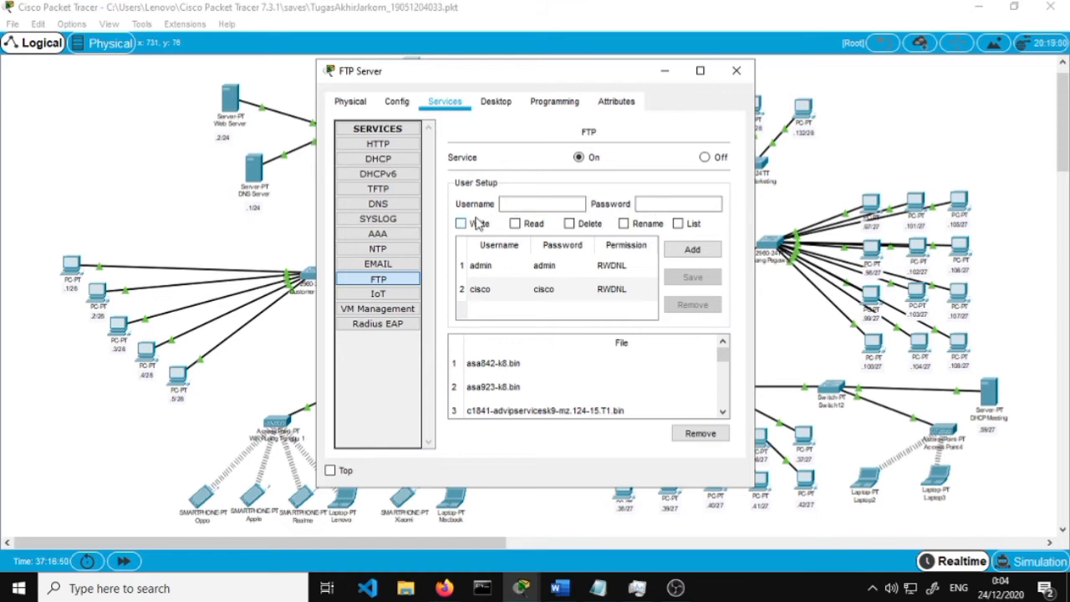
left_click(477, 224)
left_click(517, 225)
left_click(624, 224)
left_click(679, 224)
Enter a new FTP username, then close the FTP Server window without adding the user
left_click(580, 205)
type("dinda")
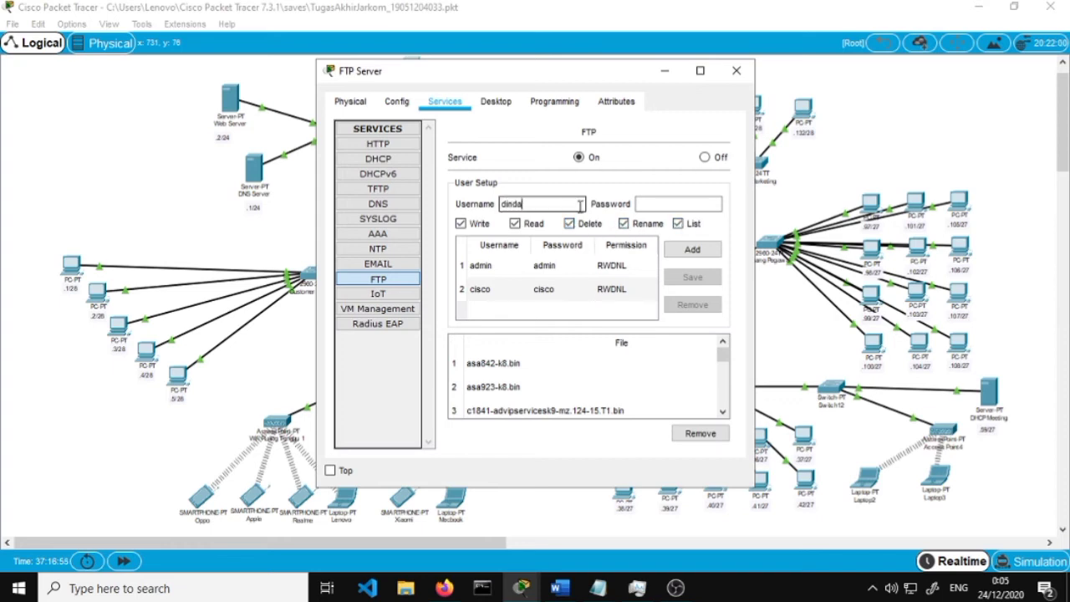
key("Tab")
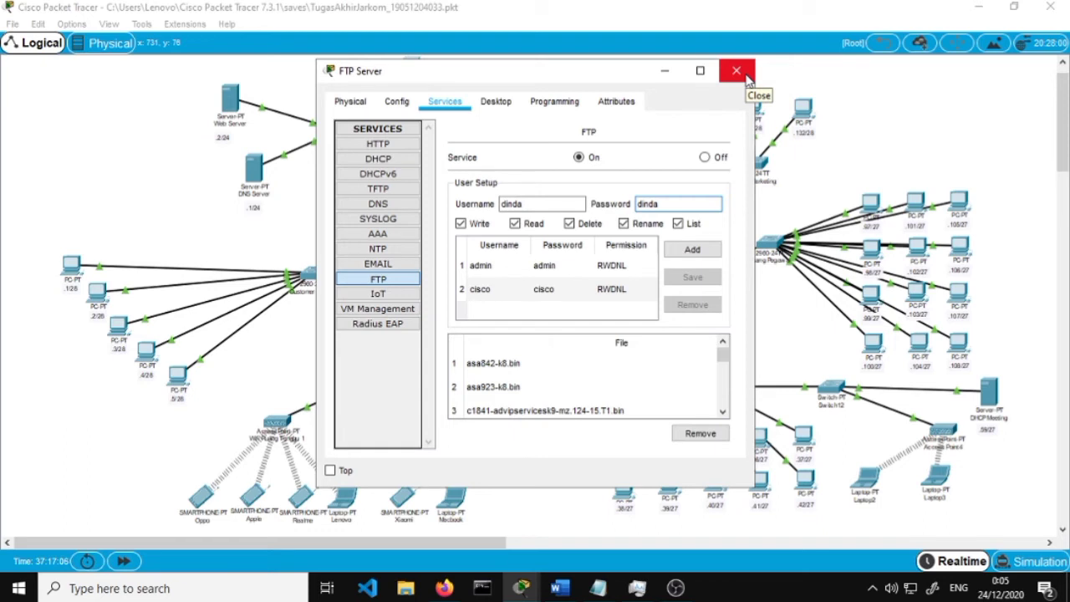
left_click(736, 71)
left_click(452, 588)
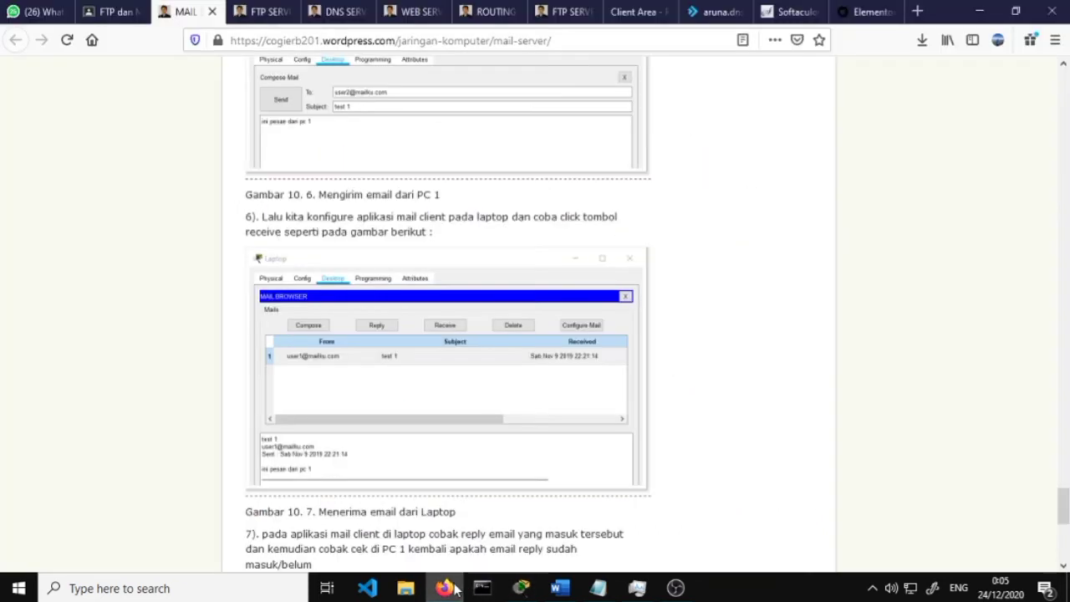
Move from the Firefox tutorial to Word's step 18 on creating mitrasehat.txt, then back to Packet Tracer
left_click(446, 589)
left_click(560, 589)
scroll(468, 380, "down", 6)
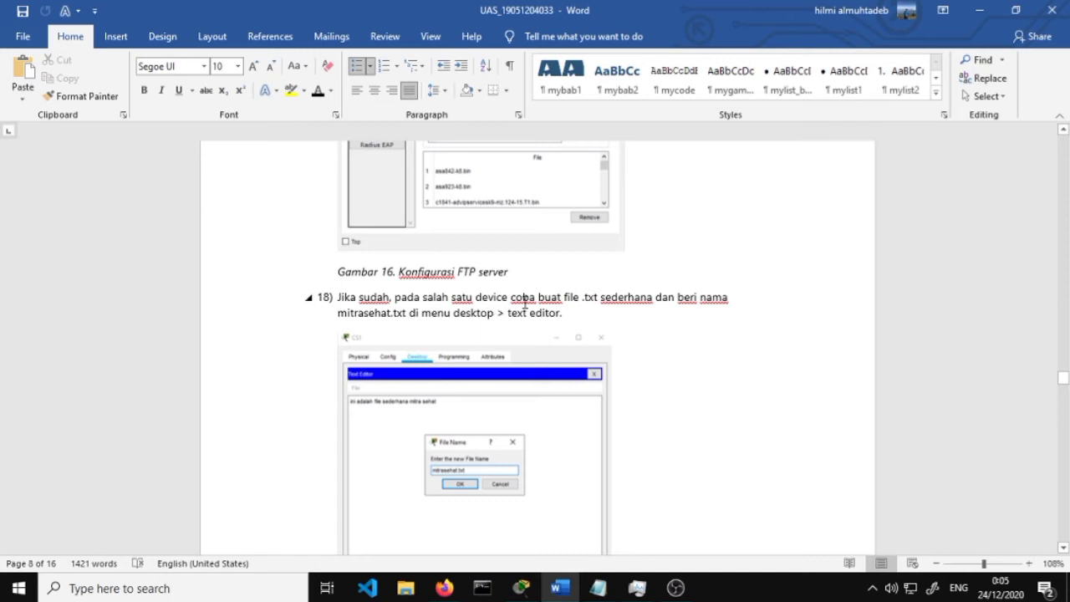
scroll(658, 310, "down", 3)
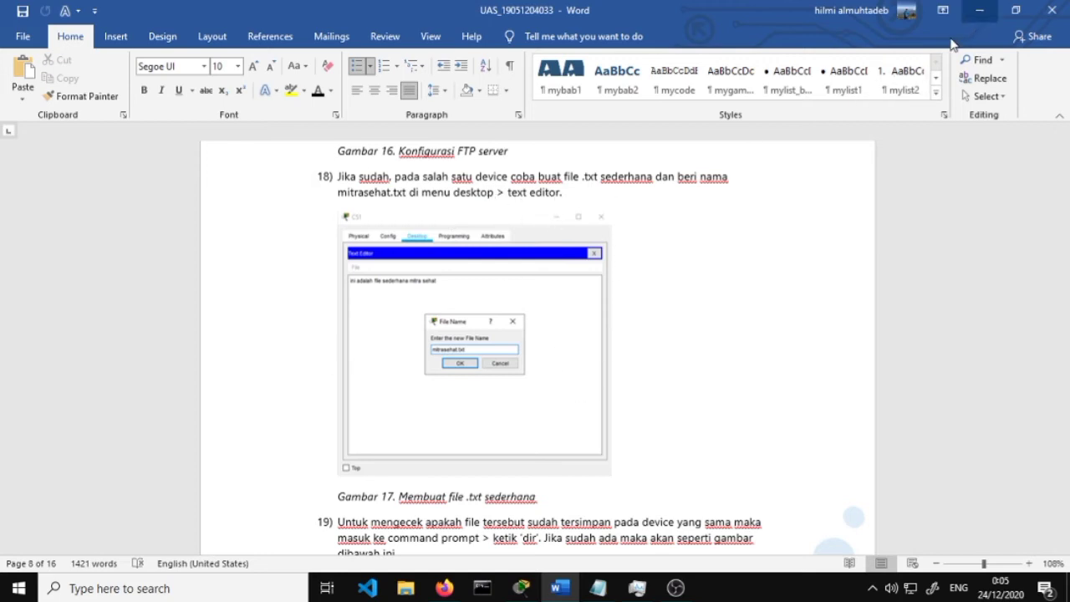
left_click(521, 588)
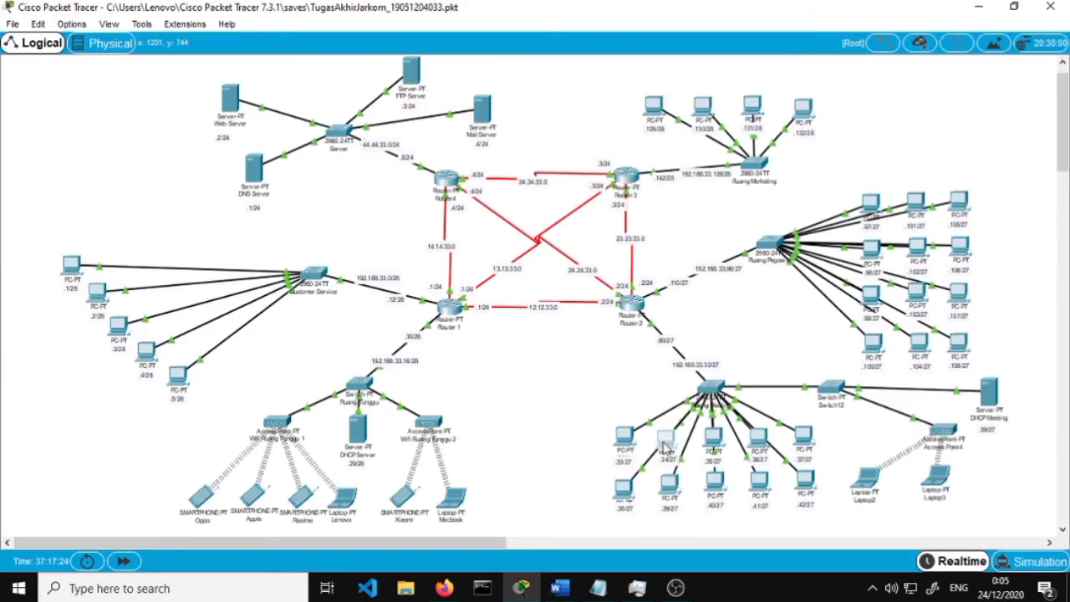
Open PC22's Text Editor and enter the text 'halo halo'
left_click(668, 442)
left_click(737, 70)
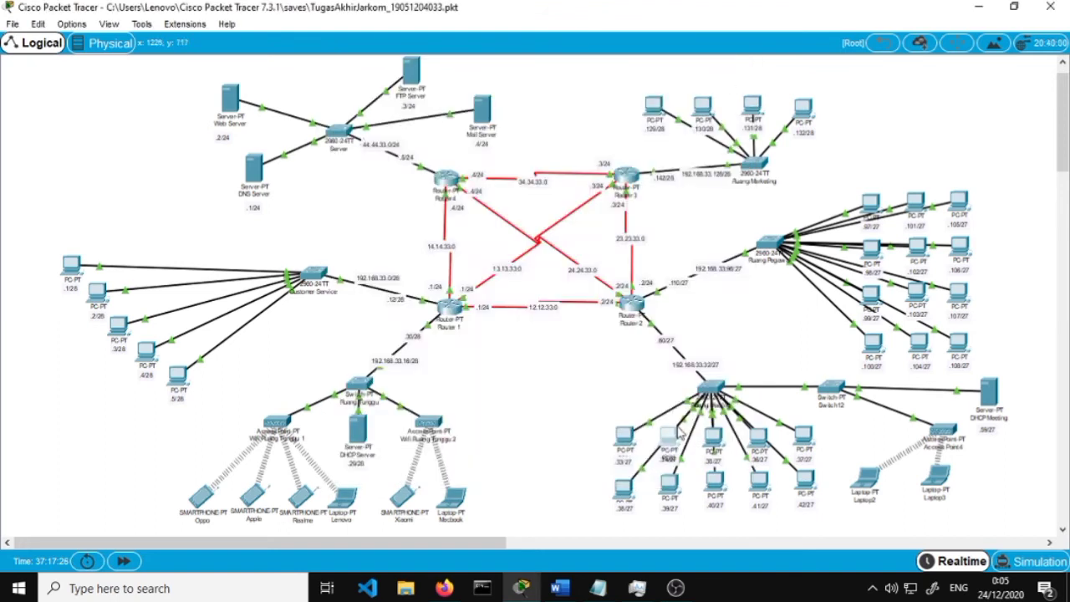
left_click(667, 442)
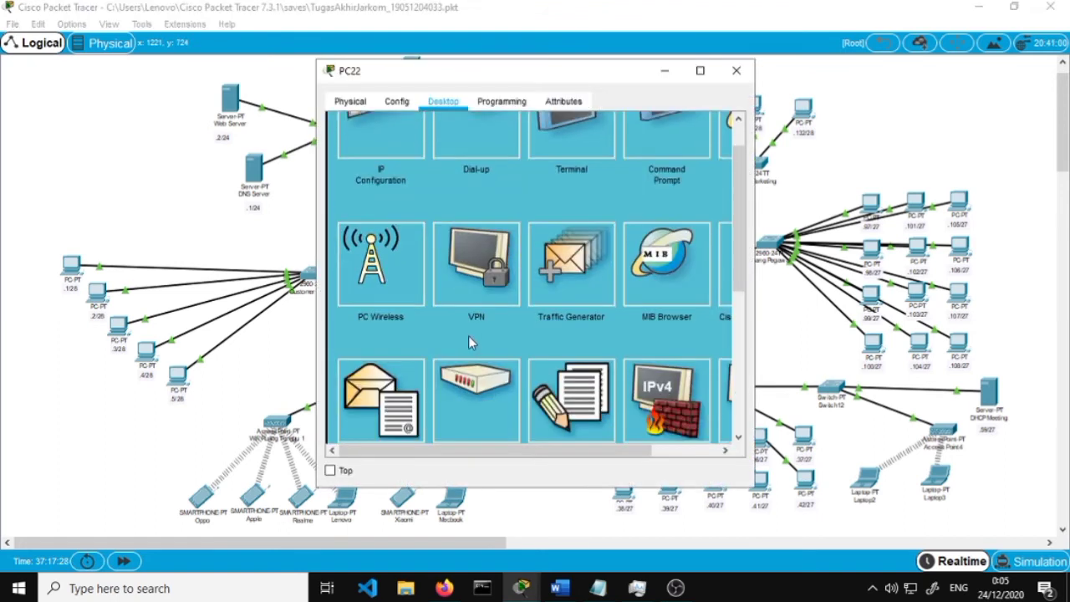
scroll(468, 336, "down", 3)
left_click(572, 308)
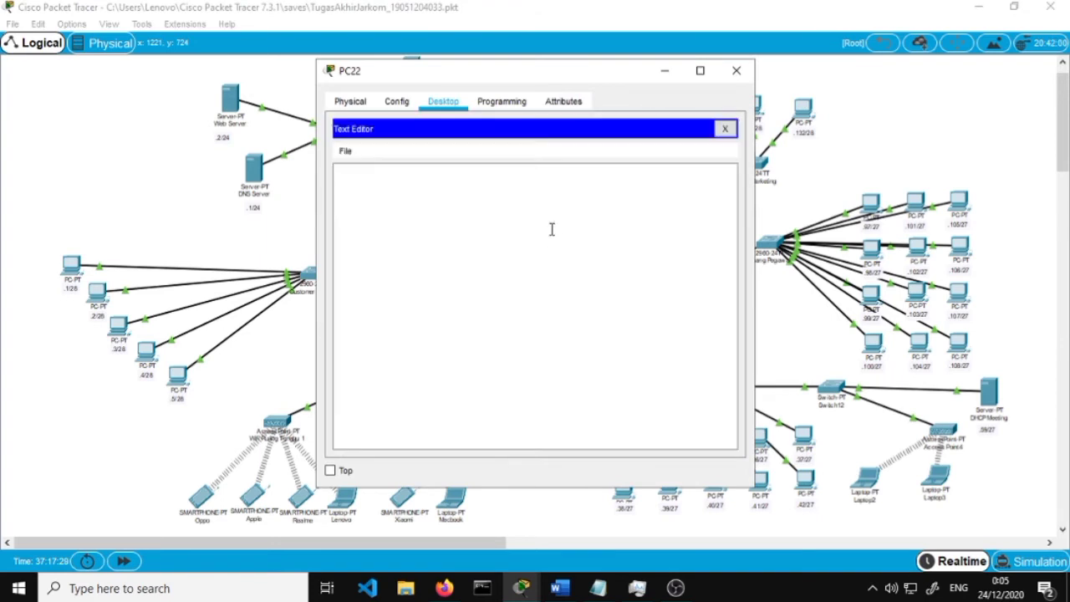
left_click(517, 200)
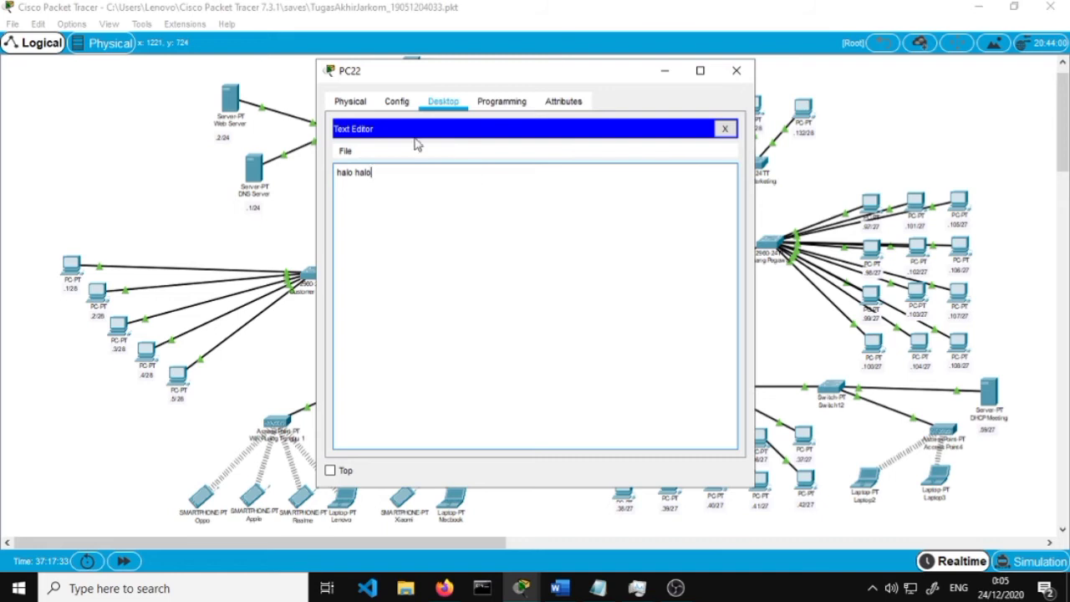
Save the text as halohalo.txt and return to the Word report
left_click(345, 151)
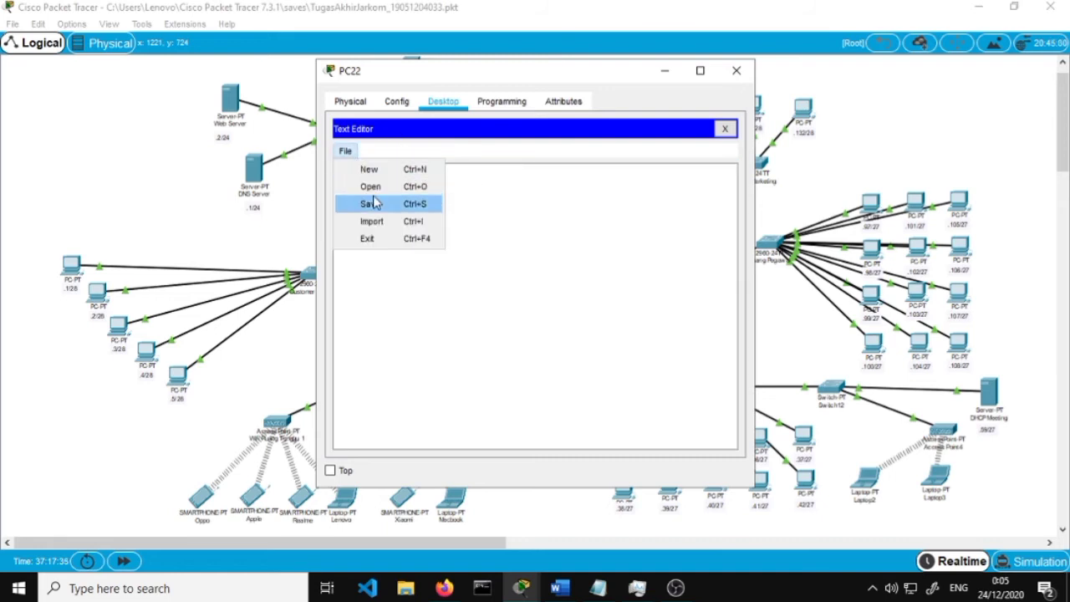
left_click(371, 203)
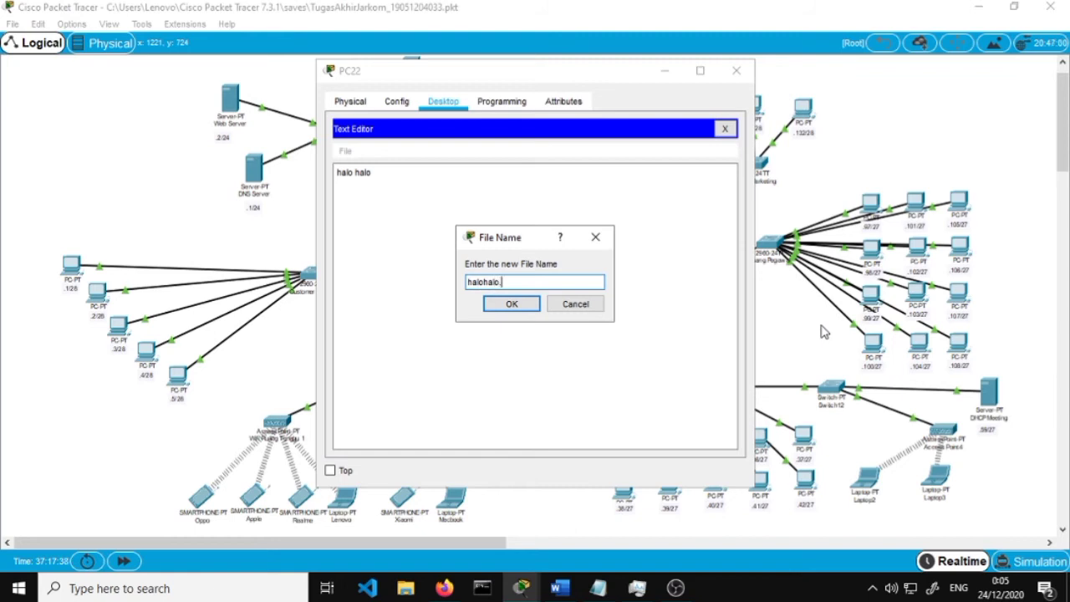
key("Return")
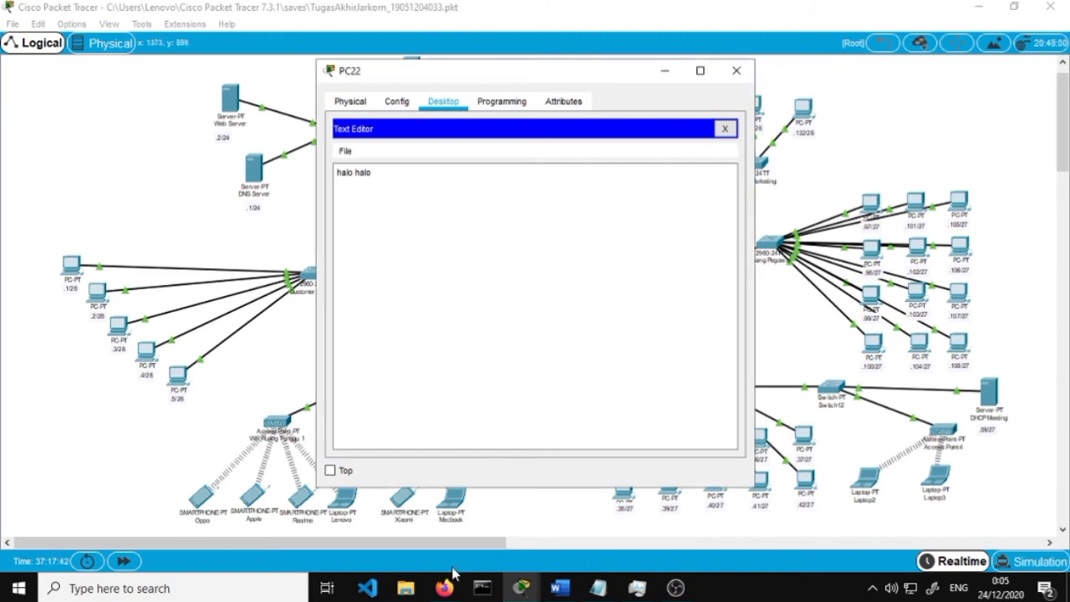
mouse_move(560, 588)
left_click(557, 563)
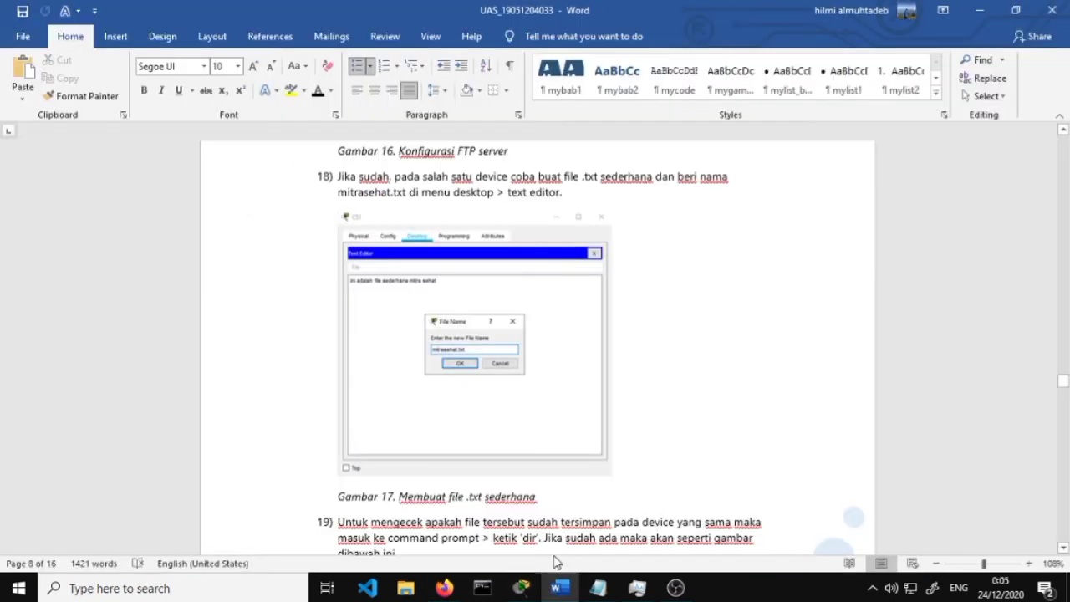
Scroll the report past step 19 to Gambar 18 and step 20 on connecting to FTP
scroll(535, 366, "down", 3)
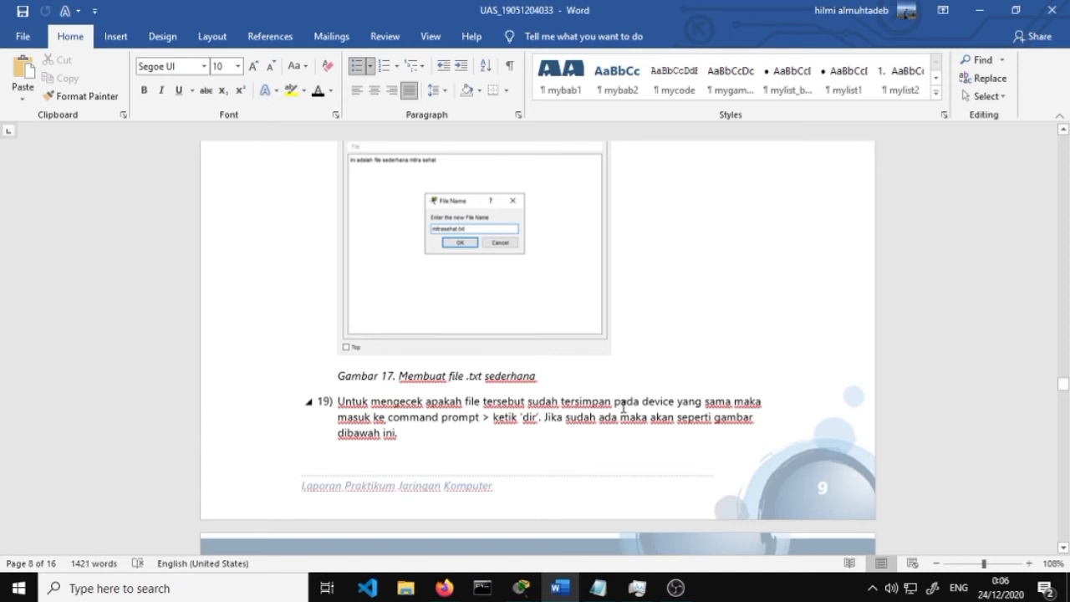
scroll(724, 389, "down", 1)
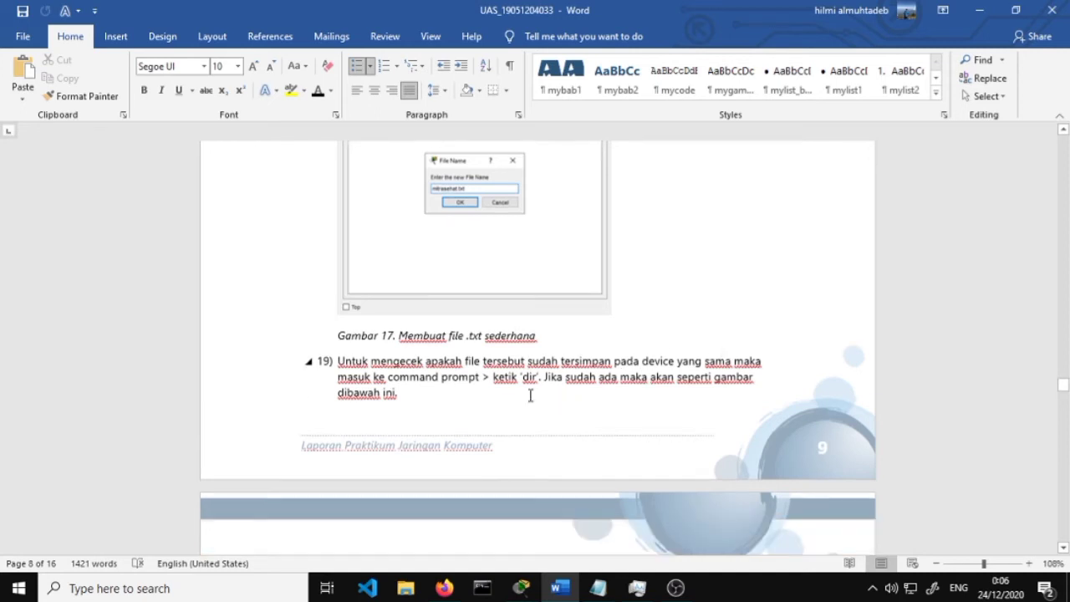
scroll(530, 395, "down", 3)
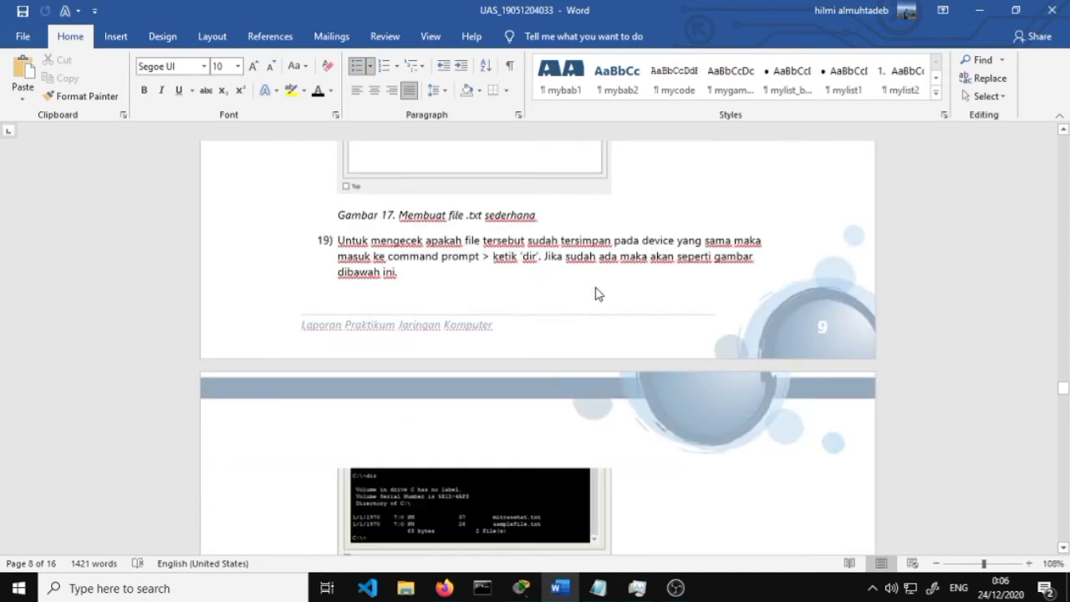
scroll(597, 293, "down", 2)
scroll(464, 334, "down", 2)
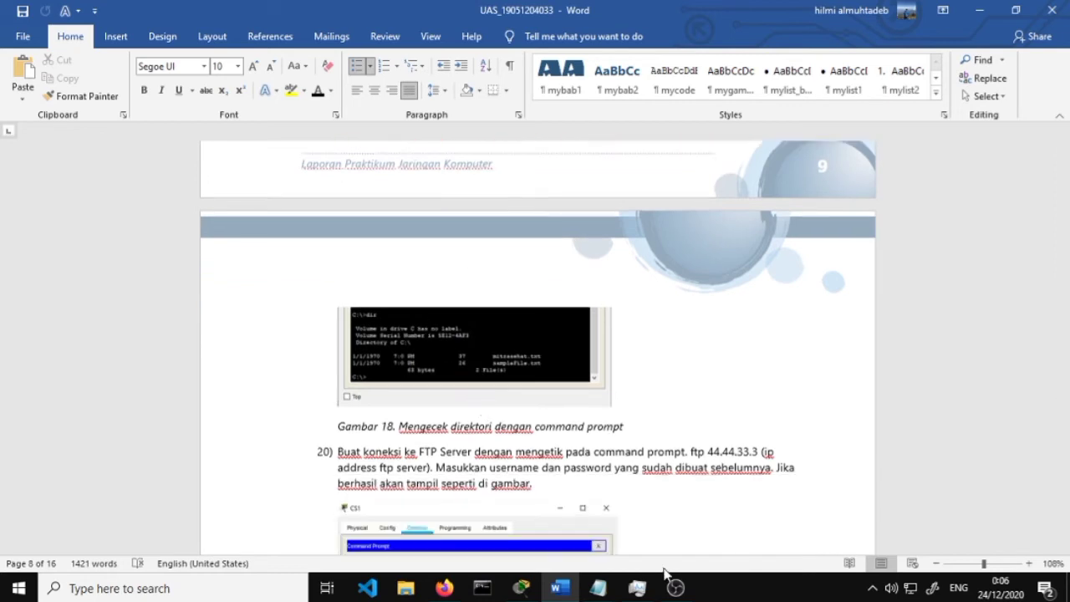
Run dir on PC22 to confirm halohalo.txt (9 bytes) is listed beside sampleFile.txt
left_click(979, 10)
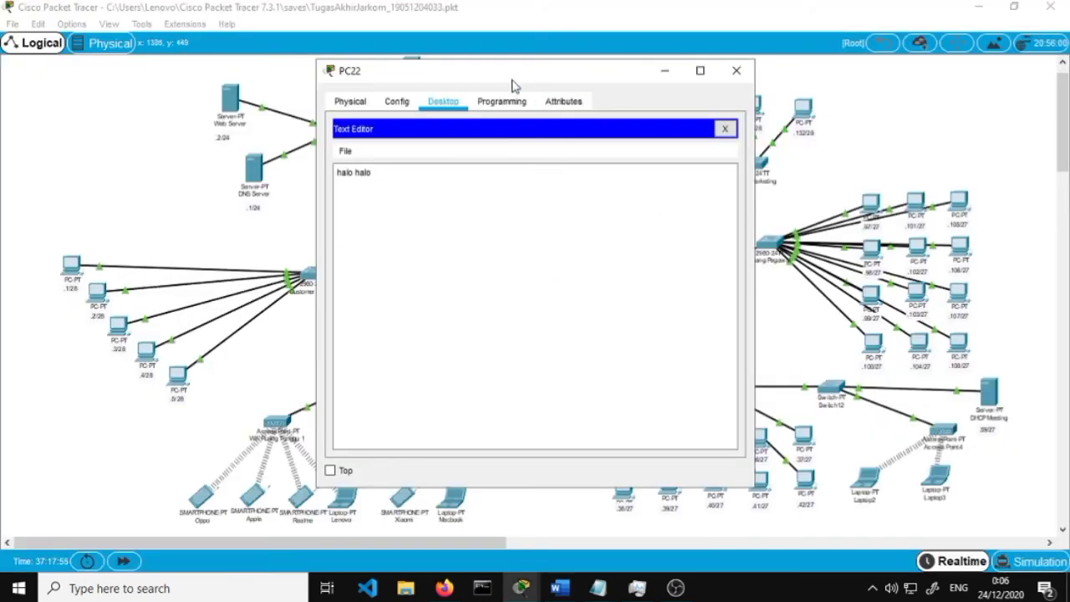
left_click(727, 130)
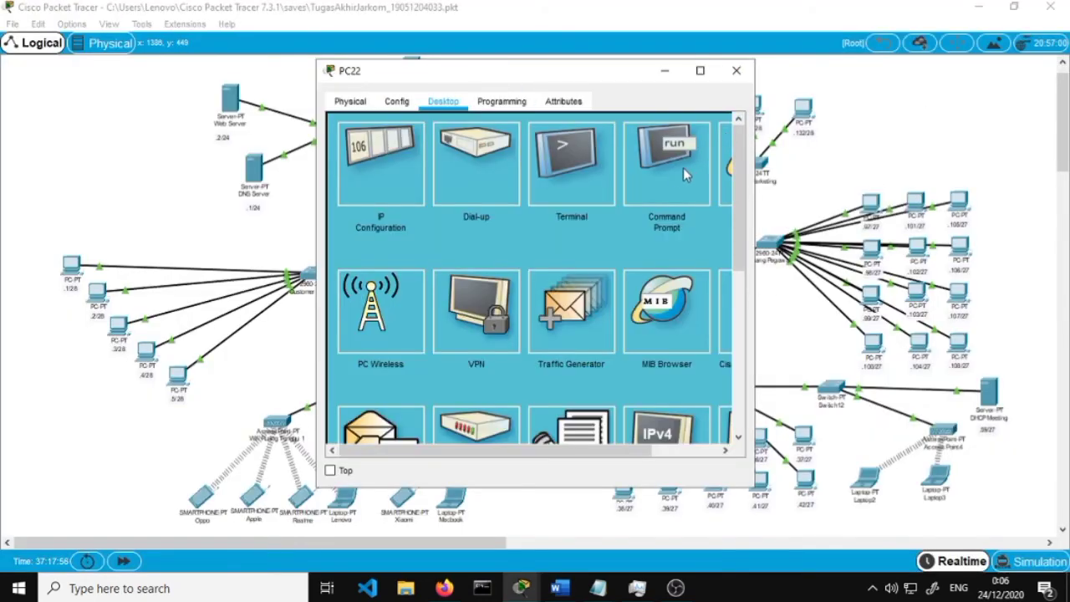
left_click(684, 167)
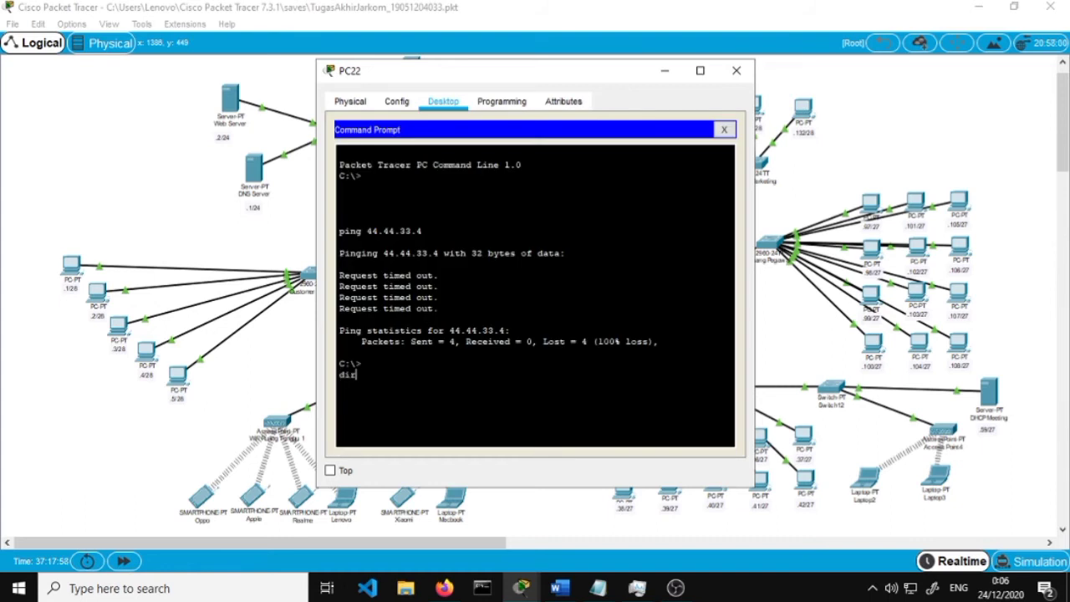
type("dir")
key("Return")
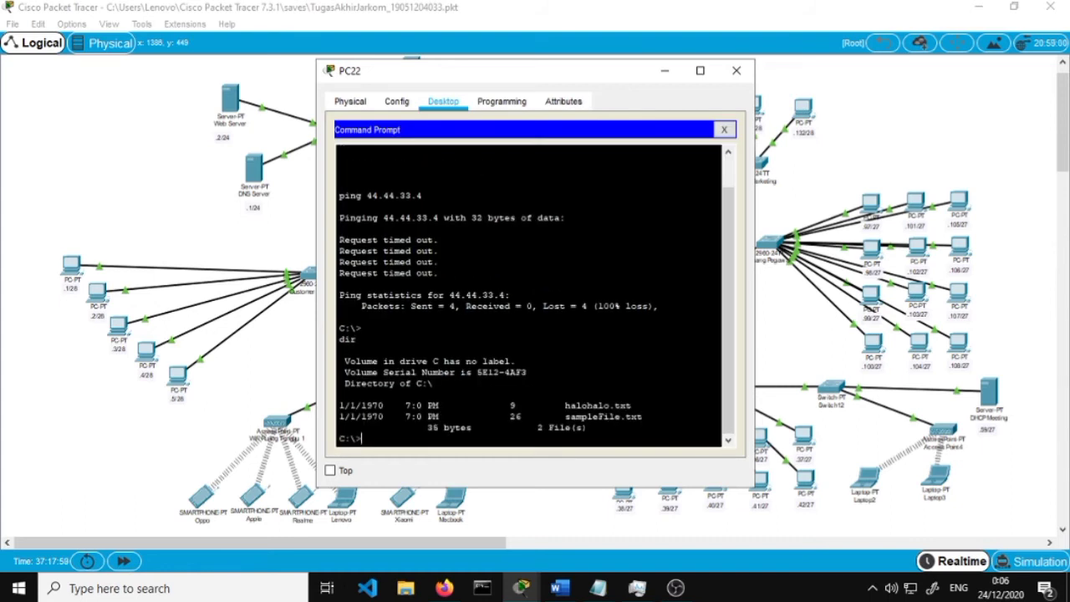
left_click_drag(611, 406, 332, 408)
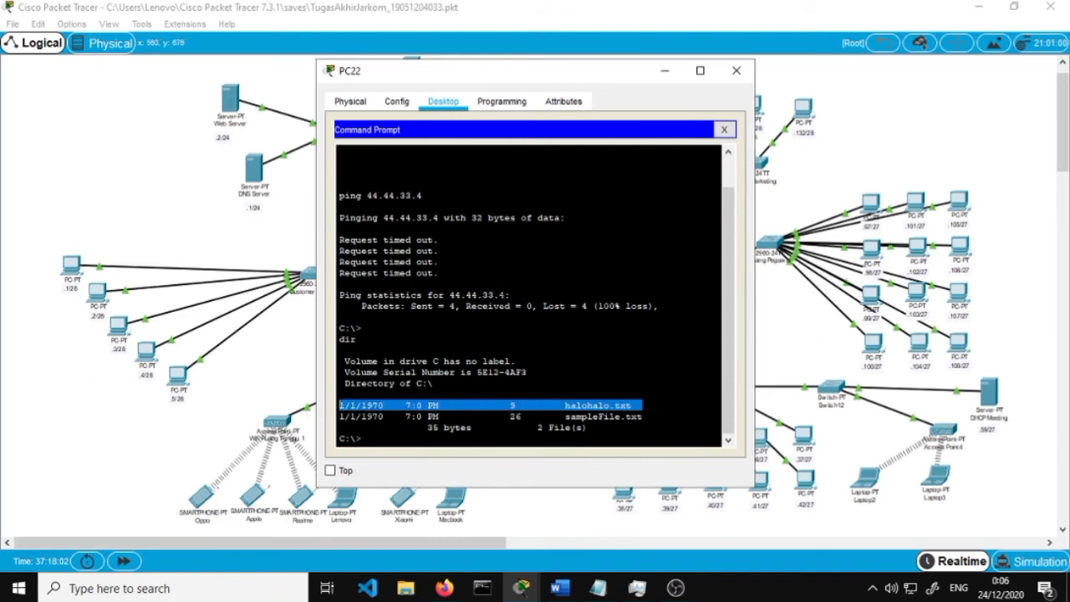
left_click(477, 455)
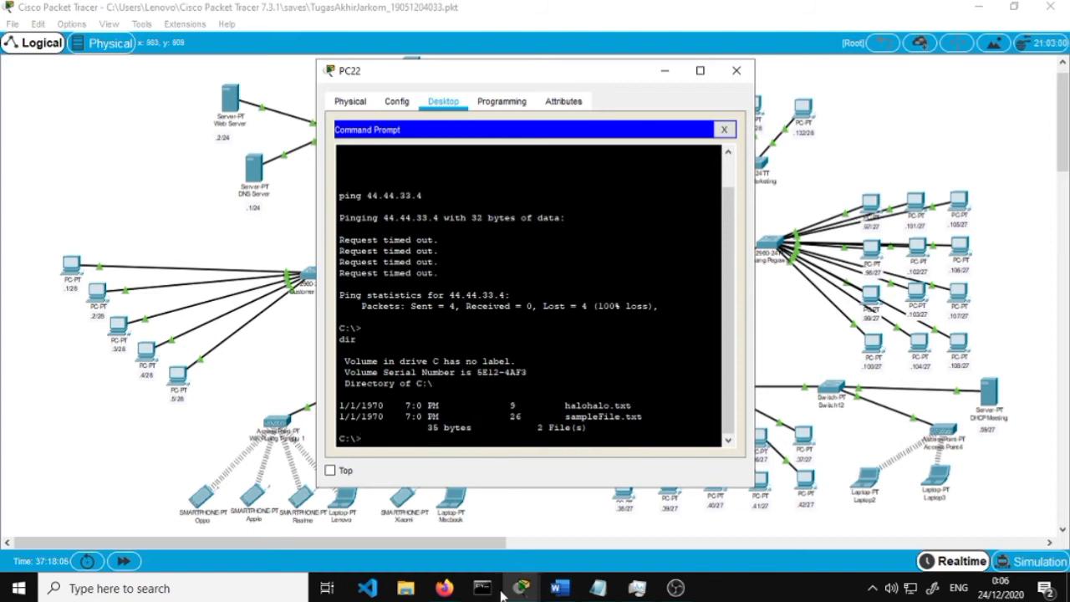
Read step 20 in the Word report on connecting with ftp 44.44.33.3
left_click(559, 588)
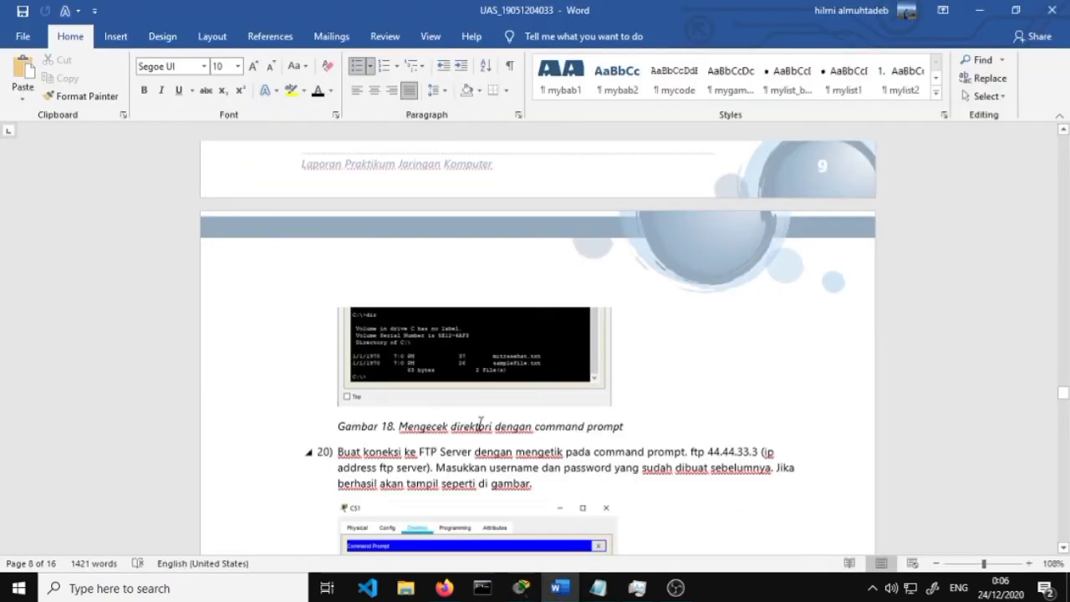
scroll(471, 404, "down", 1)
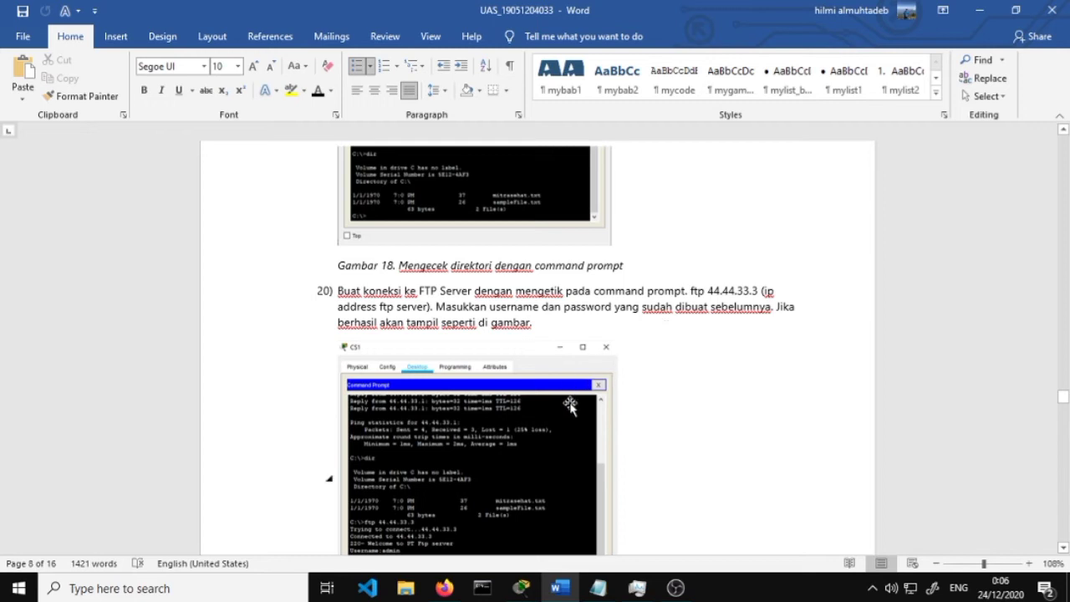
mouse_move(522, 590)
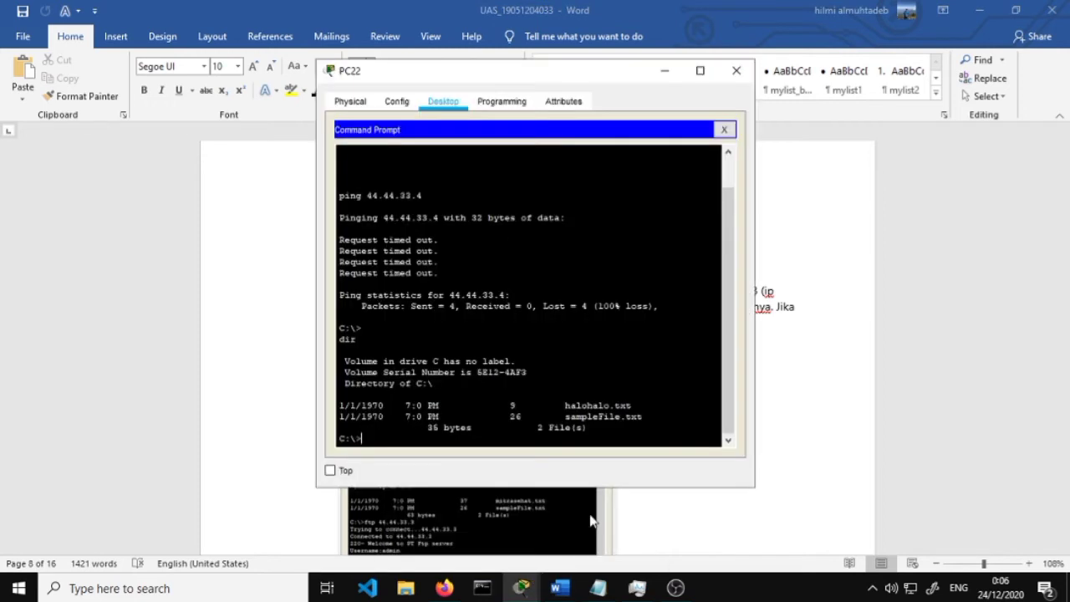
In PC22's Command Prompt, connect to the FTP server with 'ftp 44.44.33.3'
left_click(494, 556)
mouse_move(522, 589)
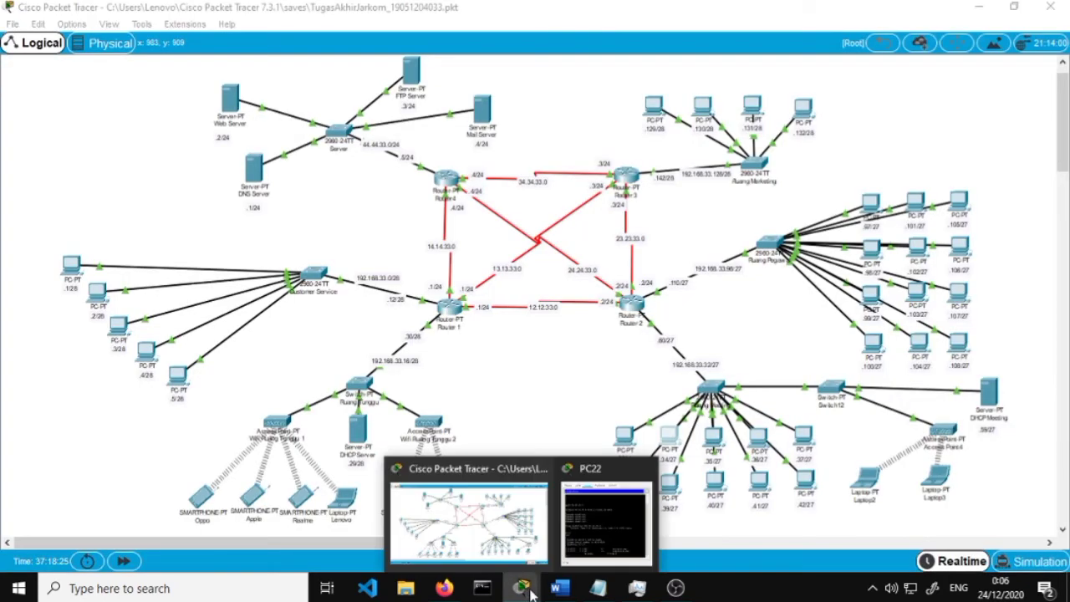
left_click(607, 506)
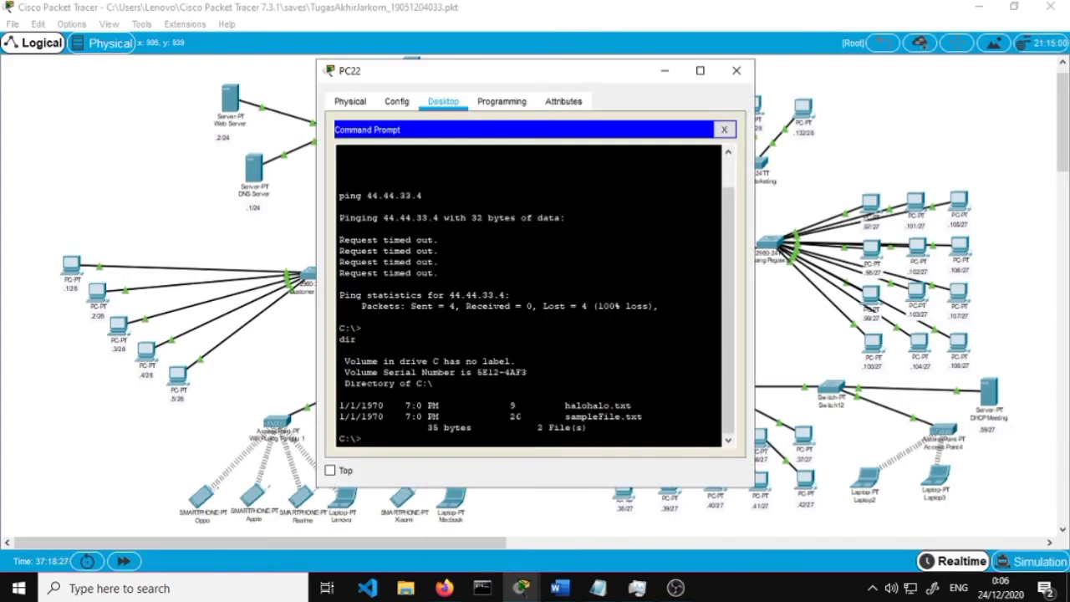
type("ftp 44.44.33.3")
key("Return")
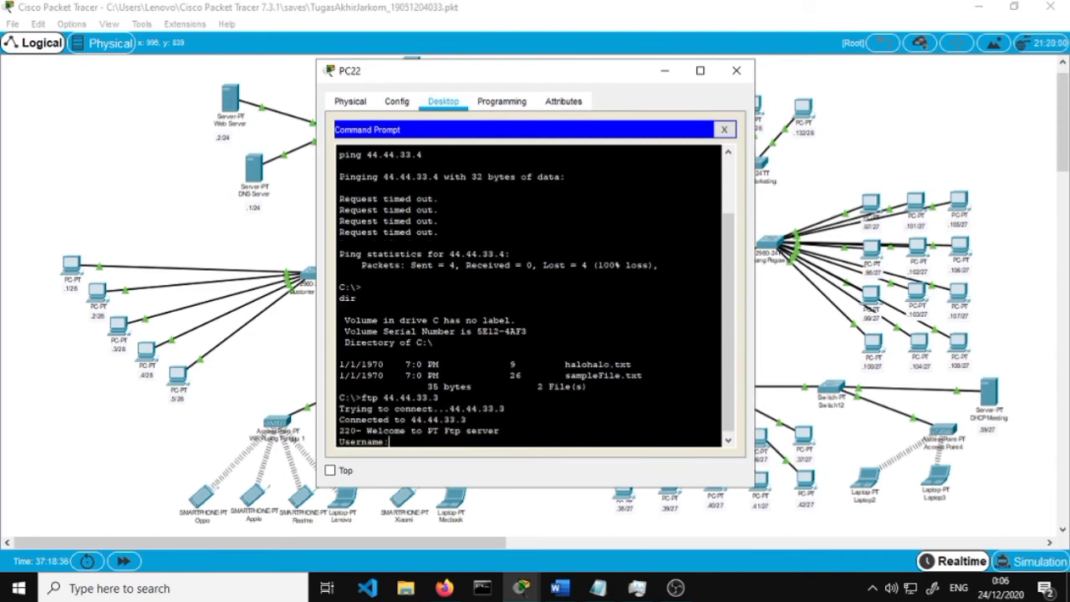
left_click_drag(390, 440, 318, 440)
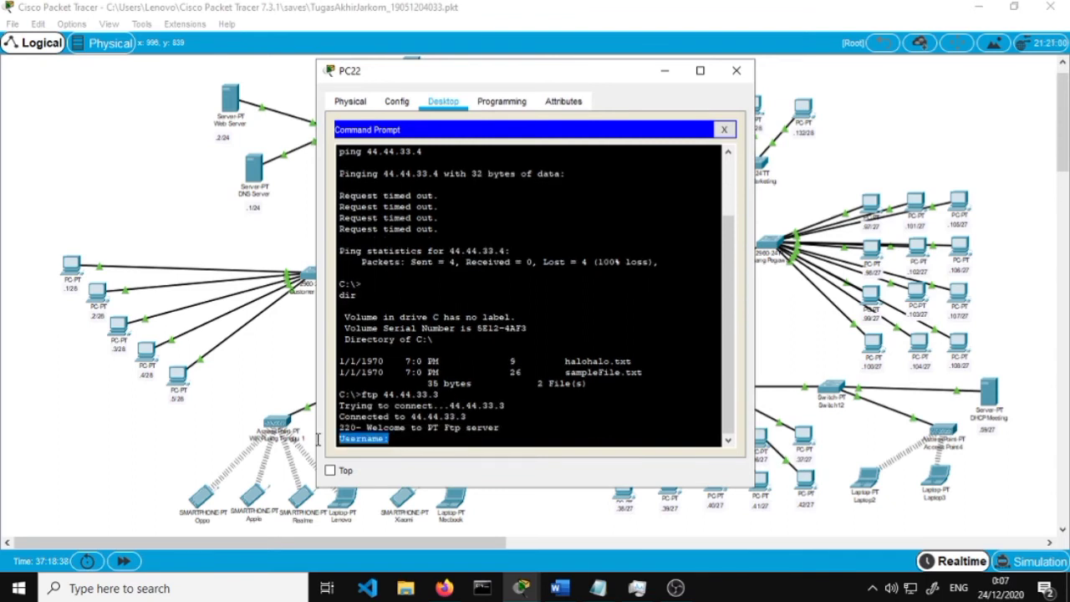
left_click(418, 441)
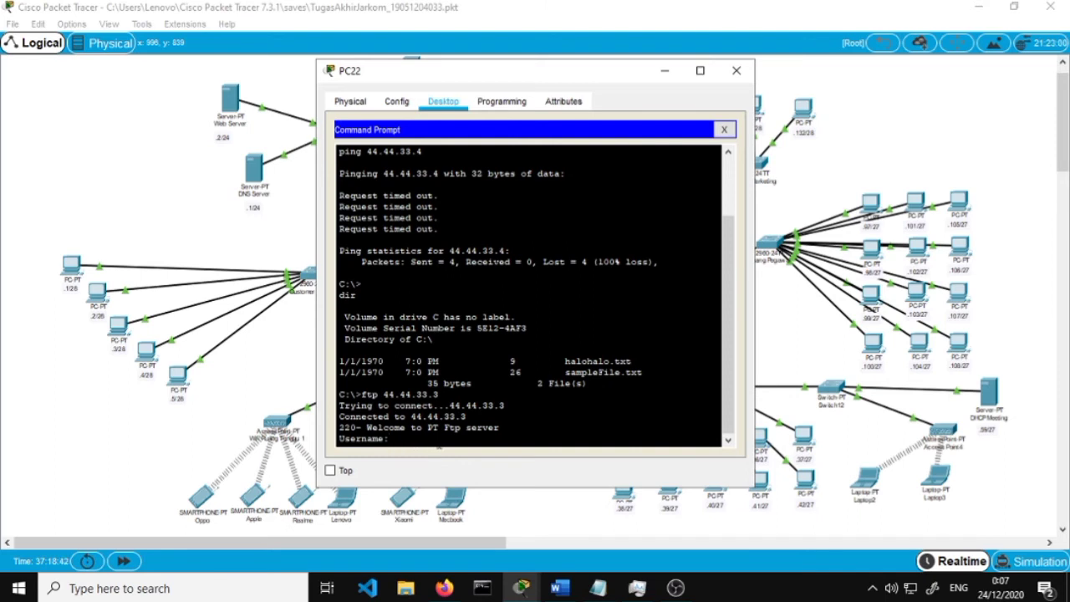
Log in with username admin and its password, confirming the '230- Logged in' message
type("admin")
key("Return")
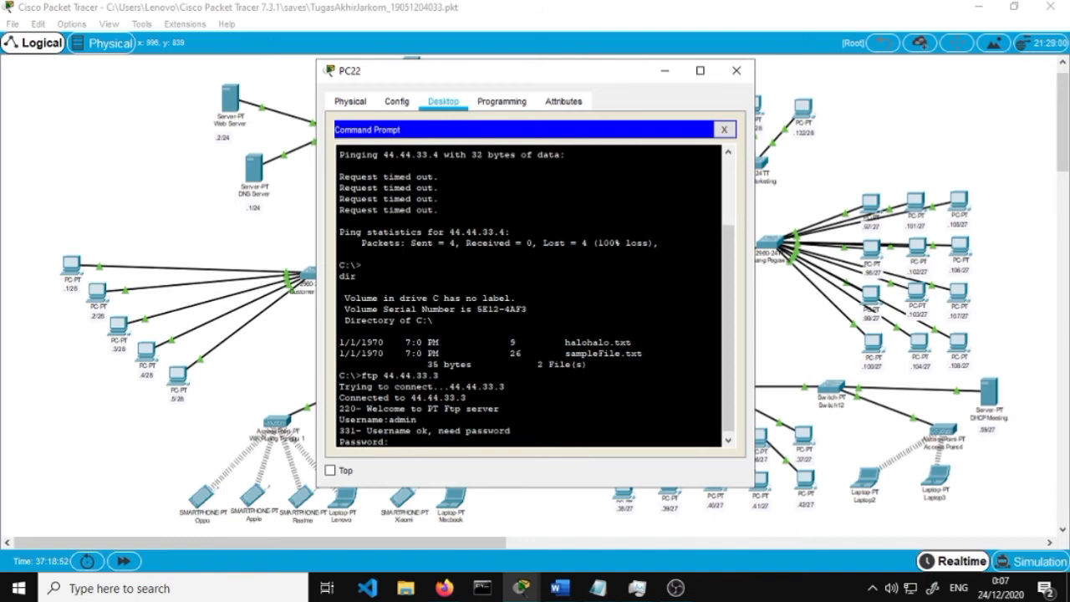
key("Return")
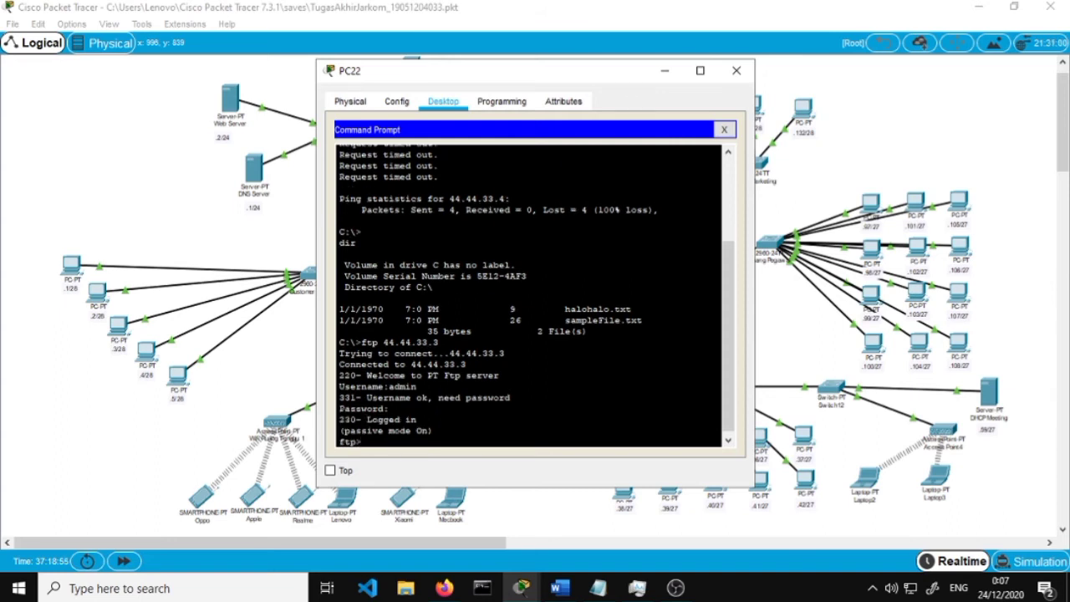
left_click_drag(416, 419, 319, 422)
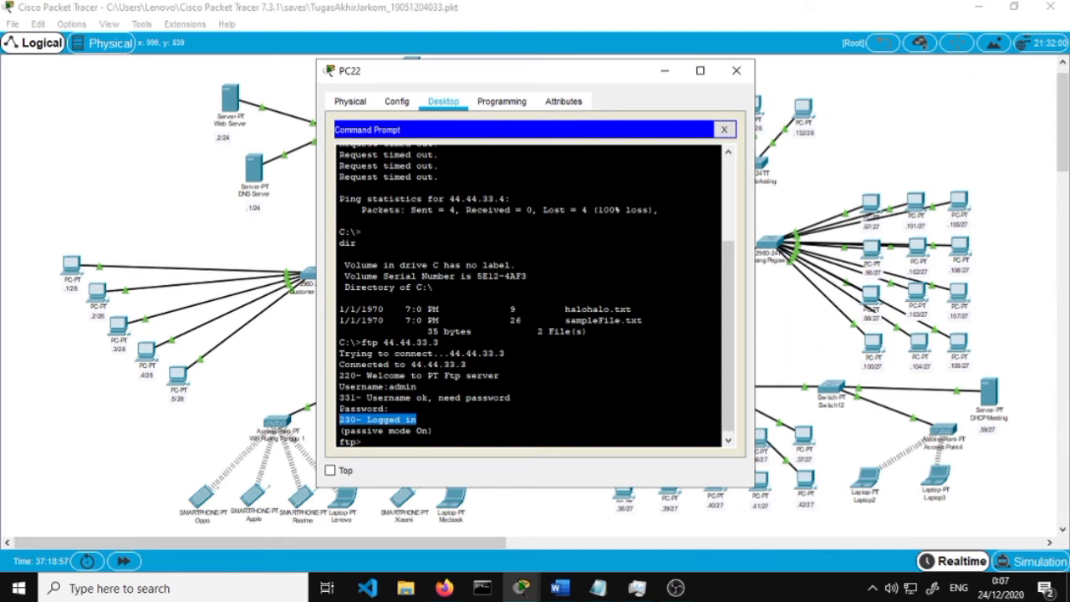
left_click(506, 422)
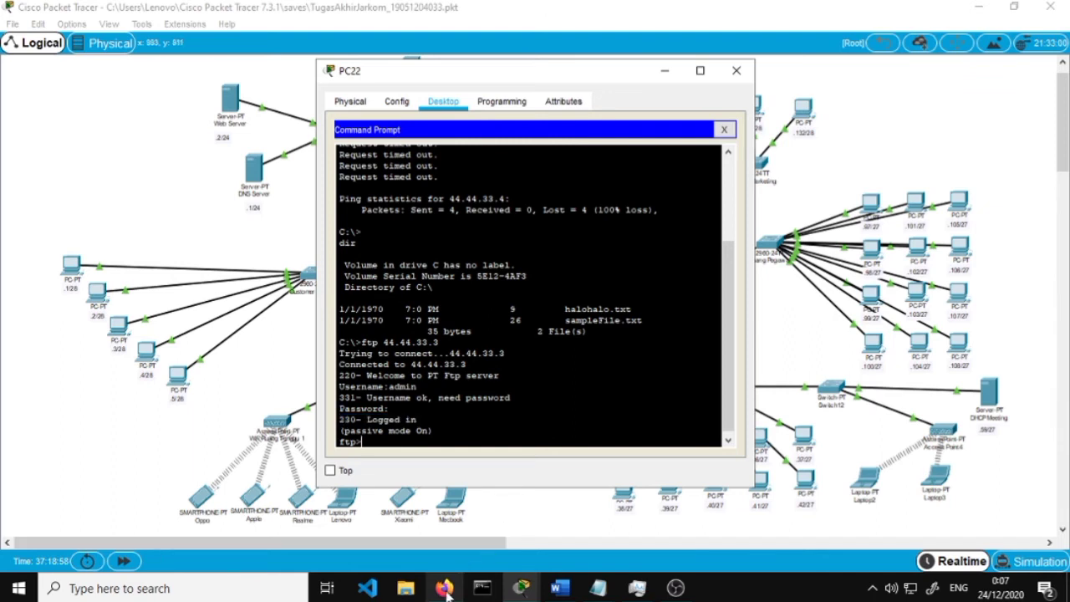
left_click(560, 588)
Read step 21 and Gambar 20 on put uploads, then minimize Word
scroll(511, 406, "down", 6)
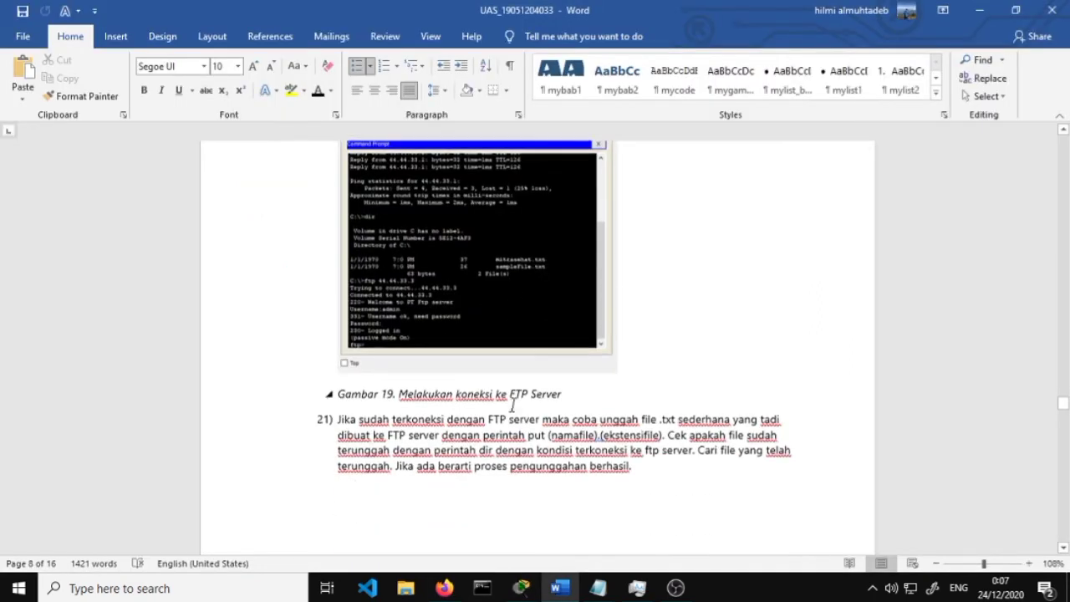
scroll(512, 406, "down", 1)
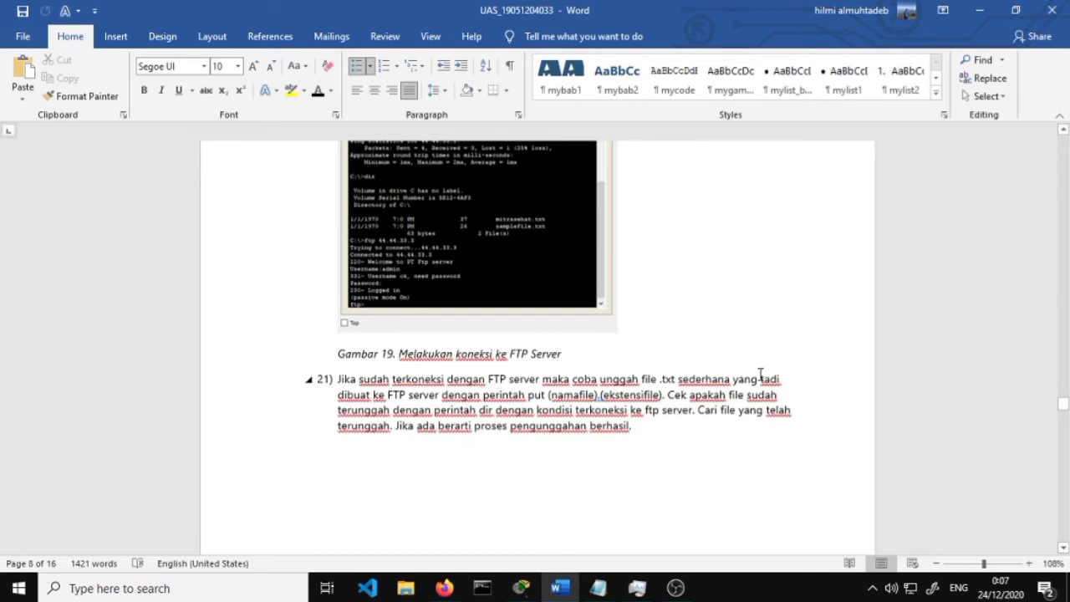
scroll(759, 374, "down", 2)
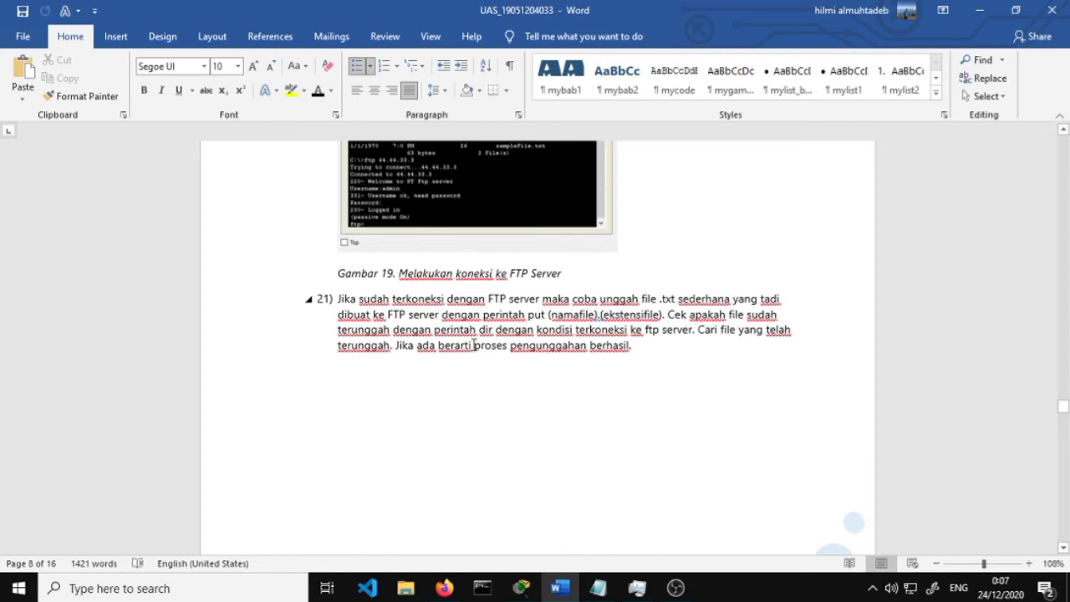
scroll(468, 335, "down", 10)
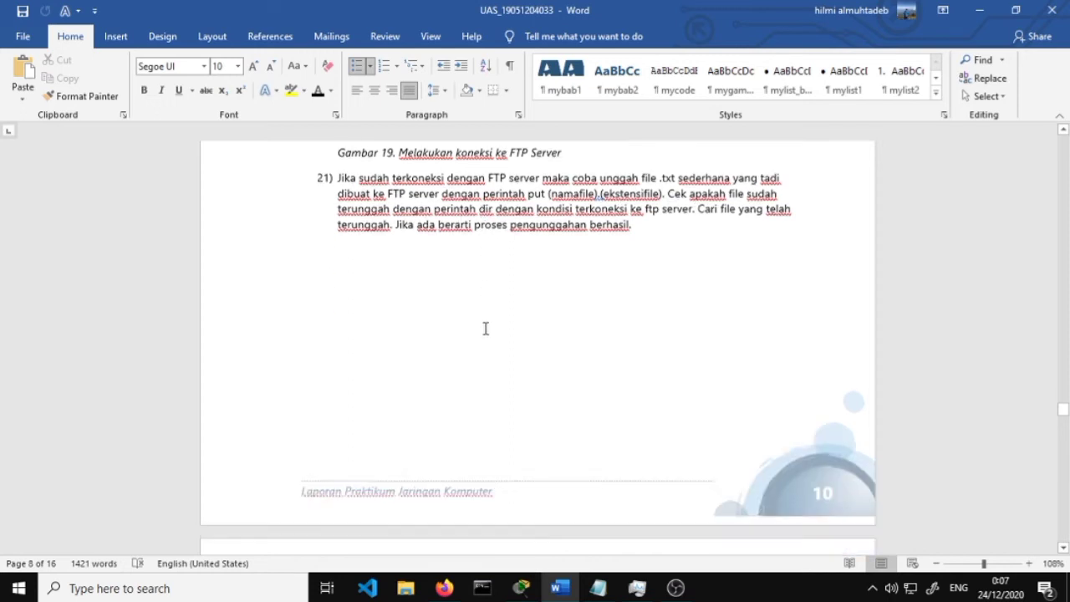
scroll(485, 326, "down", 3)
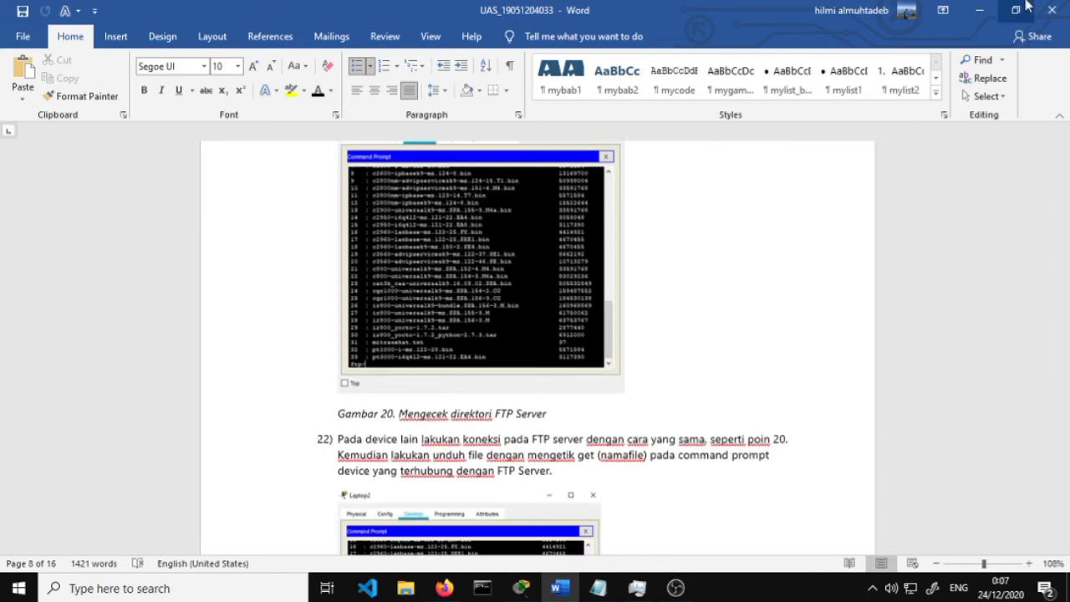
left_click(979, 10)
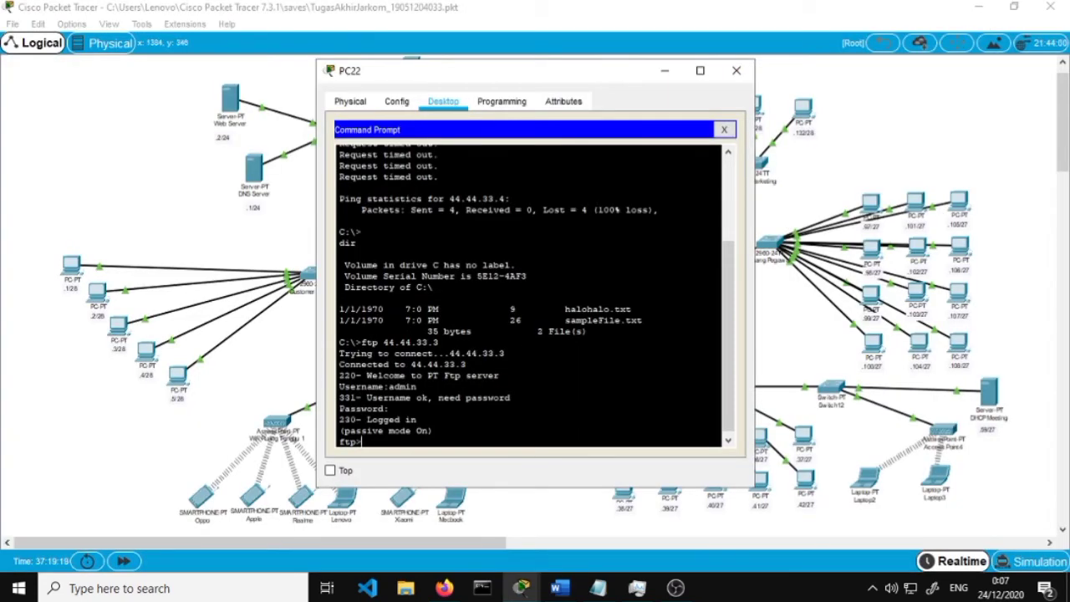
Upload the file with 'put halohalo.txt' and check the Transfer complete message
type("put halohalo.txt")
key("Return")
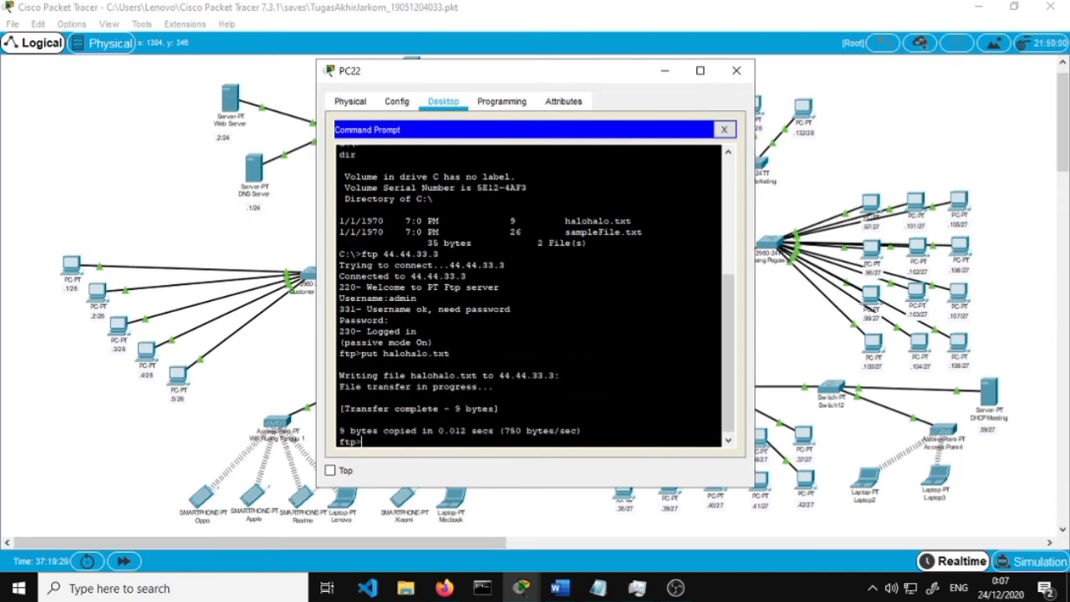
left_click_drag(344, 409, 437, 409)
left_click(583, 431)
Run dir at the ftp> prompt to list the server's files
type("dir")
scroll(529, 293, "up", 6)
scroll(529, 292, "down", 4)
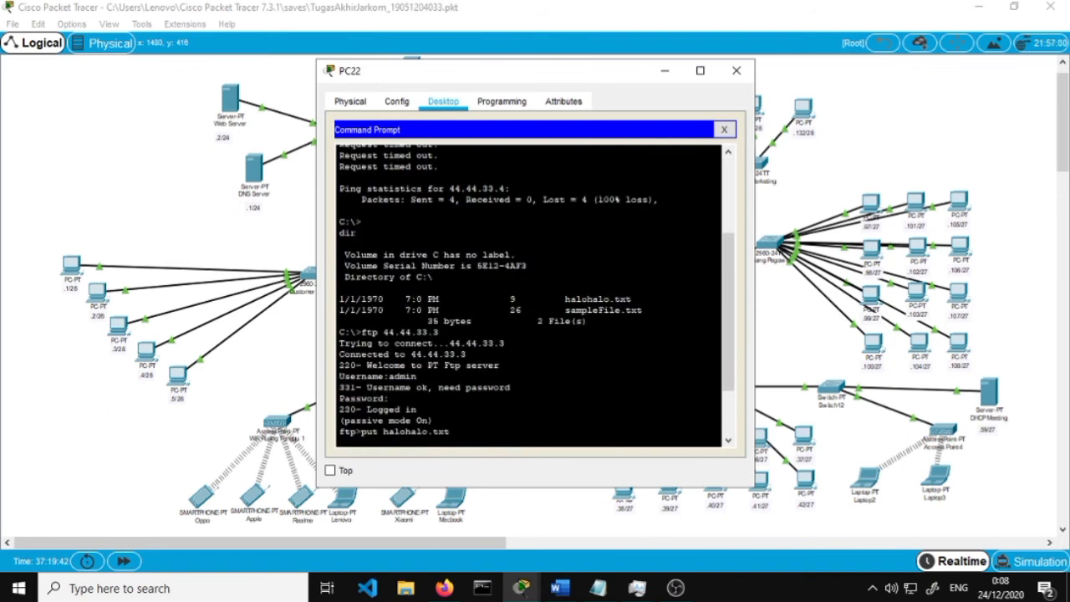
left_click_drag(361, 220, 331, 222)
scroll(529, 295, "down", 2)
left_click_drag(380, 439, 330, 439)
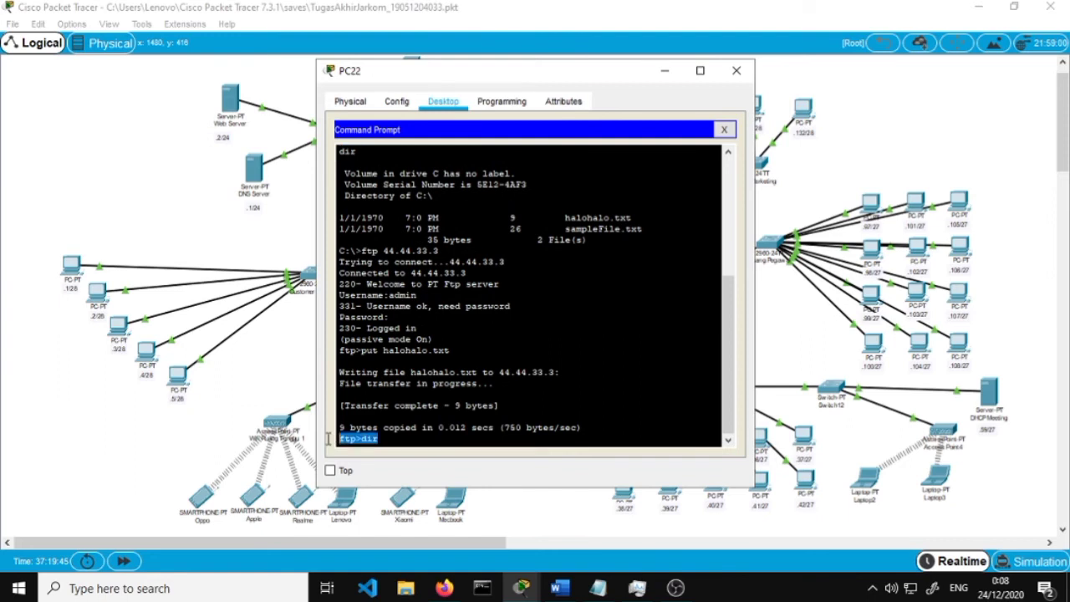
left_click(392, 438)
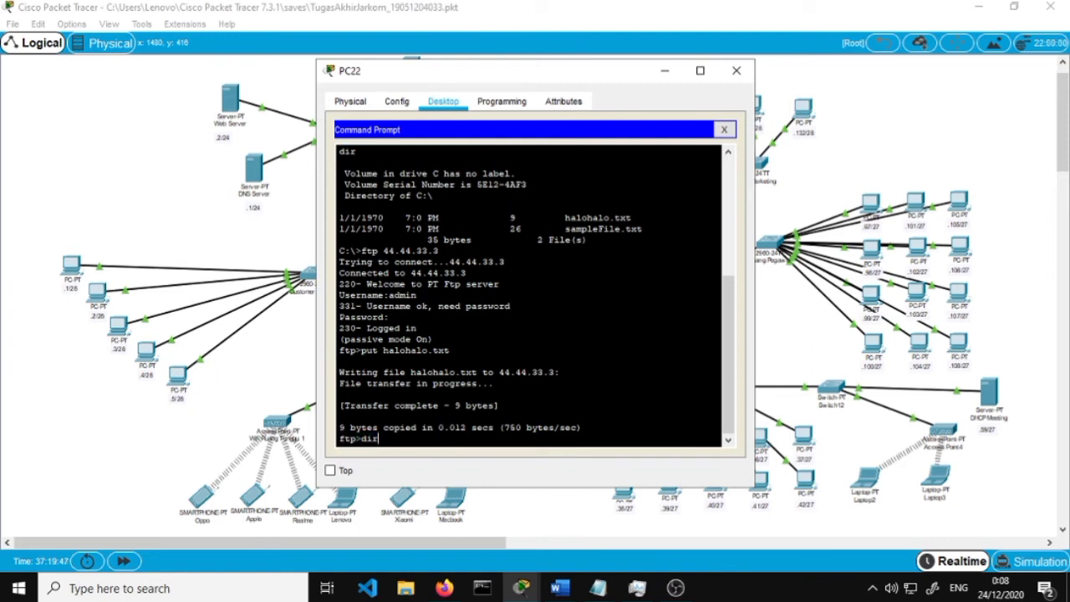
key("Return")
Verify the uploaded halohalo.txt entry in the server listing, then return to Word
scroll(528, 297, "up", 3)
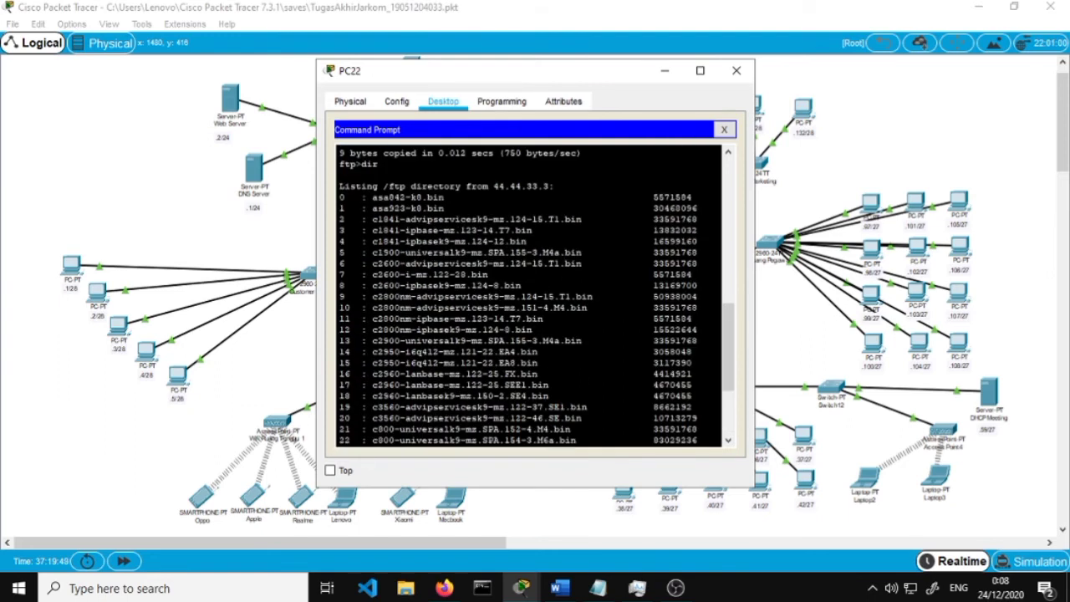
left_click_drag(363, 210, 544, 385)
scroll(544, 385, "down", 3)
left_click(510, 261)
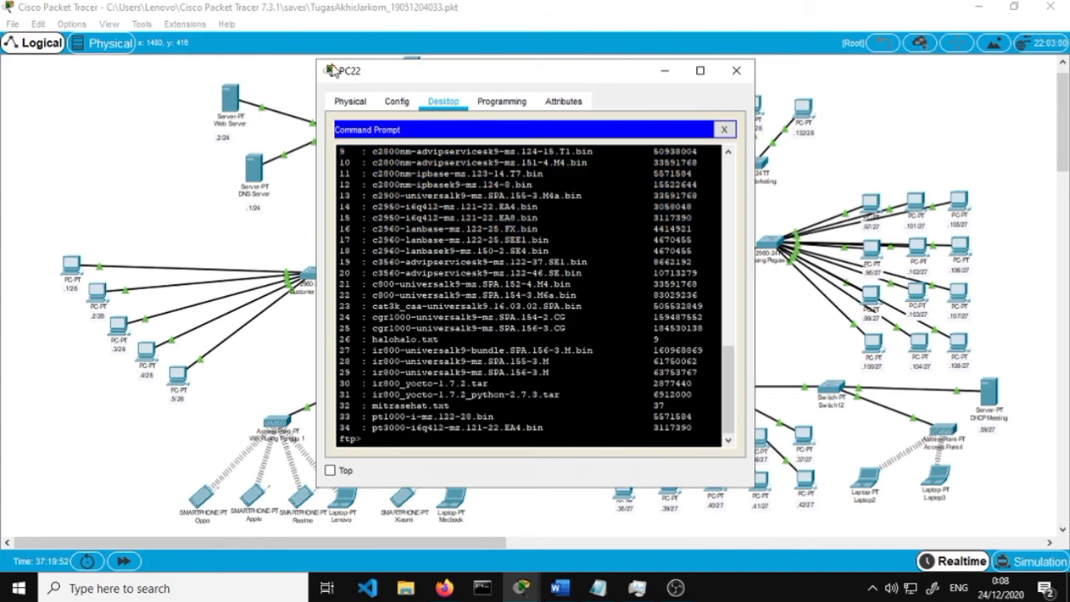
mouse_move(348, 74)
left_mouse_down()
mouse_move(373, 73)
mouse_move(339, 75)
mouse_move(350, 77)
left_mouse_up()
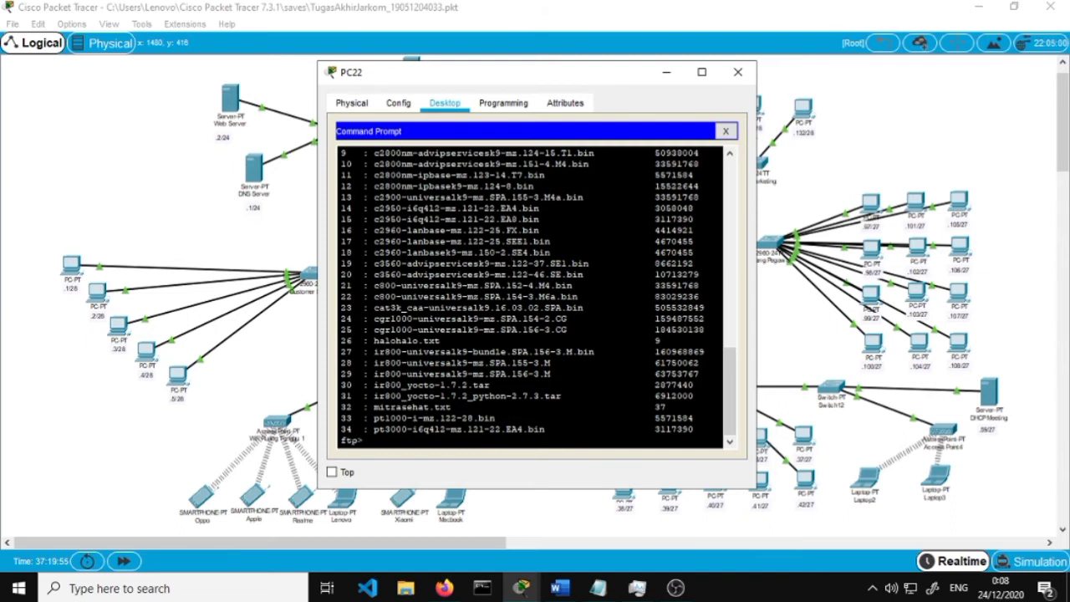
mouse_move(479, 342)
left_mouse_down()
mouse_move(328, 349)
mouse_move(467, 341)
left_mouse_up()
left_click(381, 341)
left_click(468, 341)
left_click(560, 588)
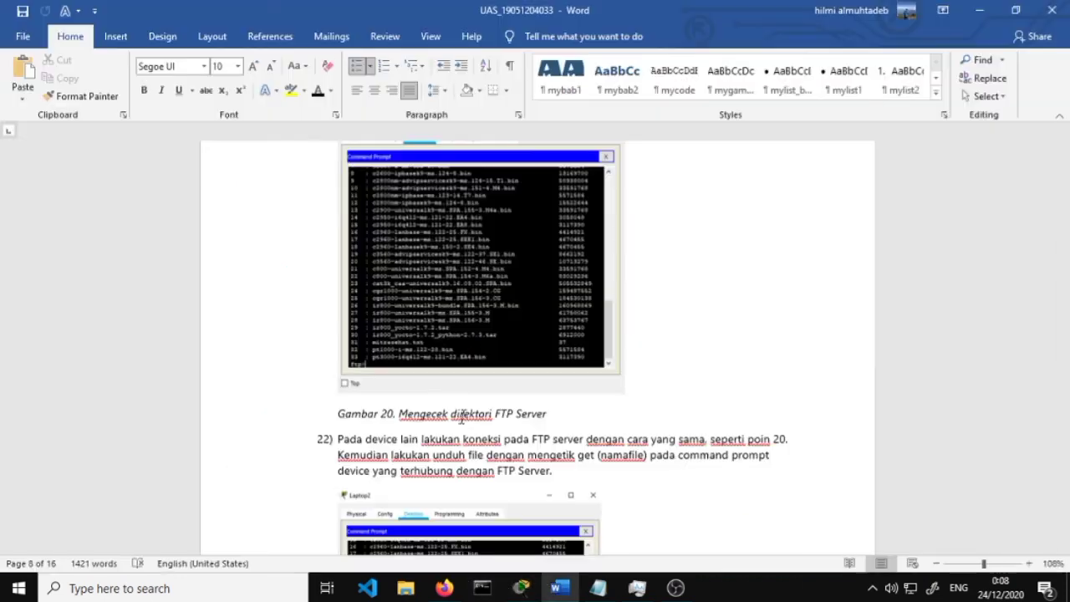
Scroll the Word report to step 22's download screenshot (Gambar 21), then return to Packet Tracer
scroll(461, 418, "down", 3)
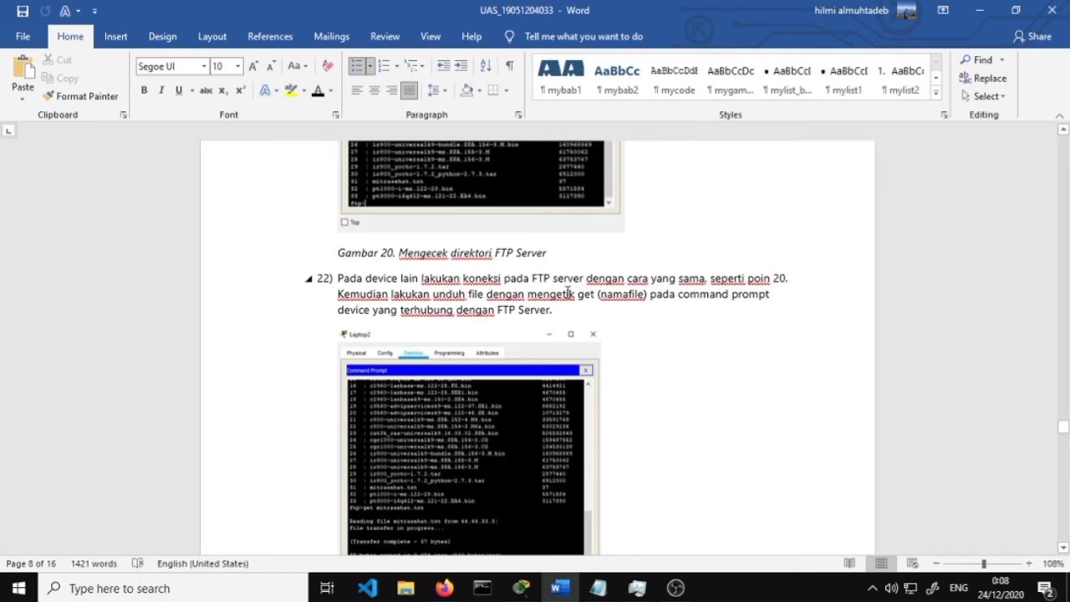
scroll(435, 335, "up", 4)
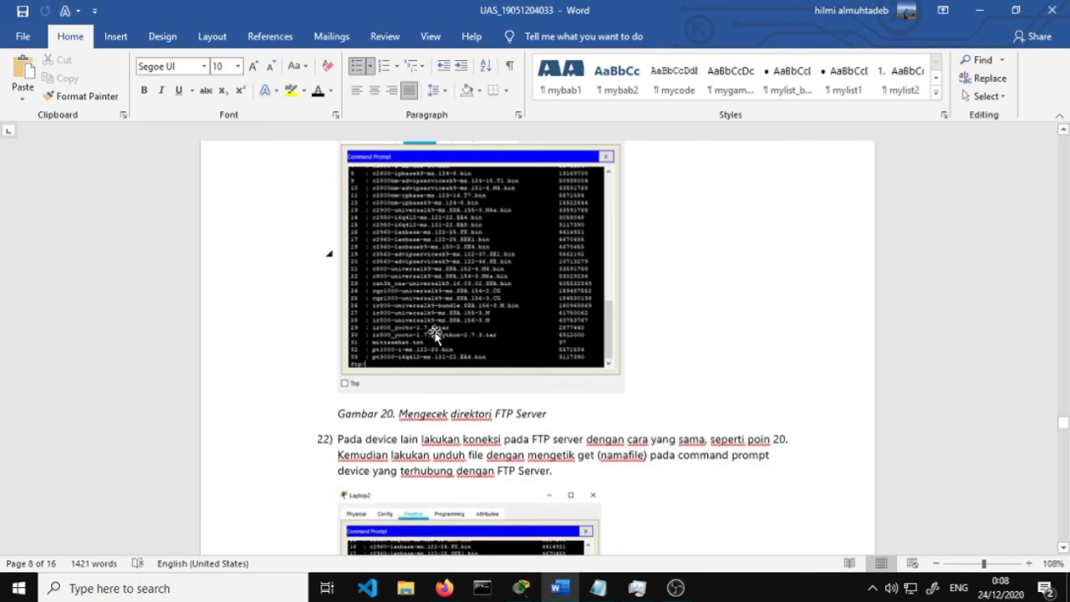
scroll(440, 351, "down", 4)
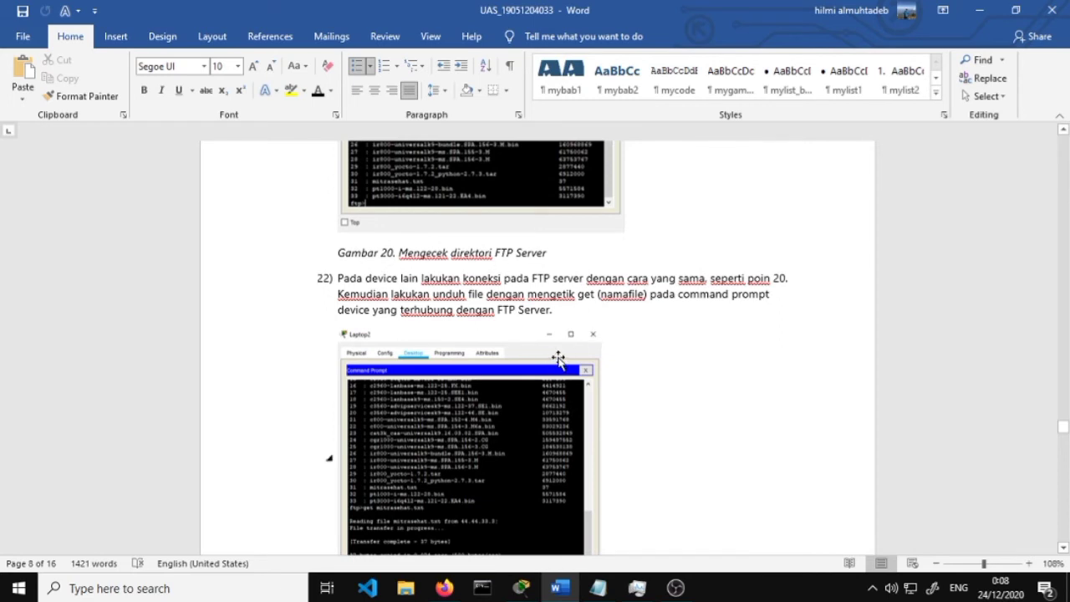
scroll(570, 350, "down", 3)
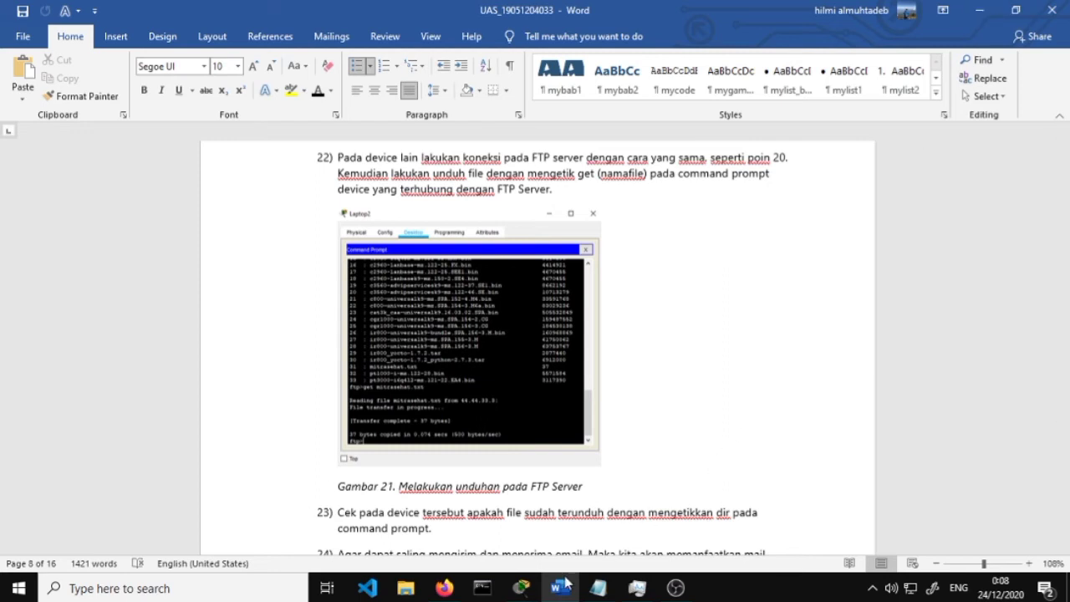
left_click(523, 585)
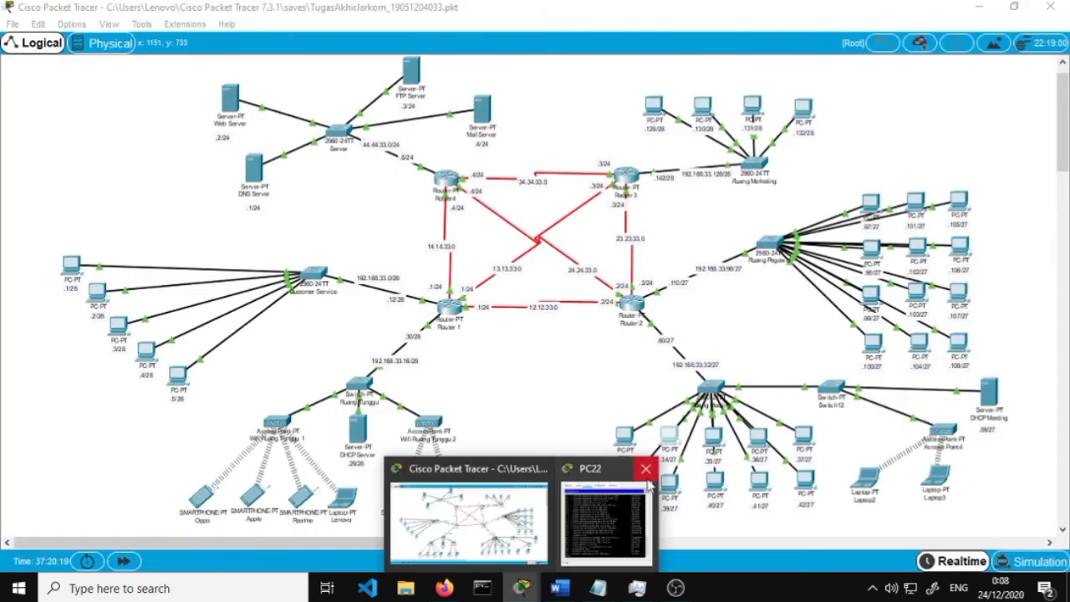
From PC31's Command Prompt, connect to FTP server 44.44.33.3 and log in as admin
left_click(645, 467)
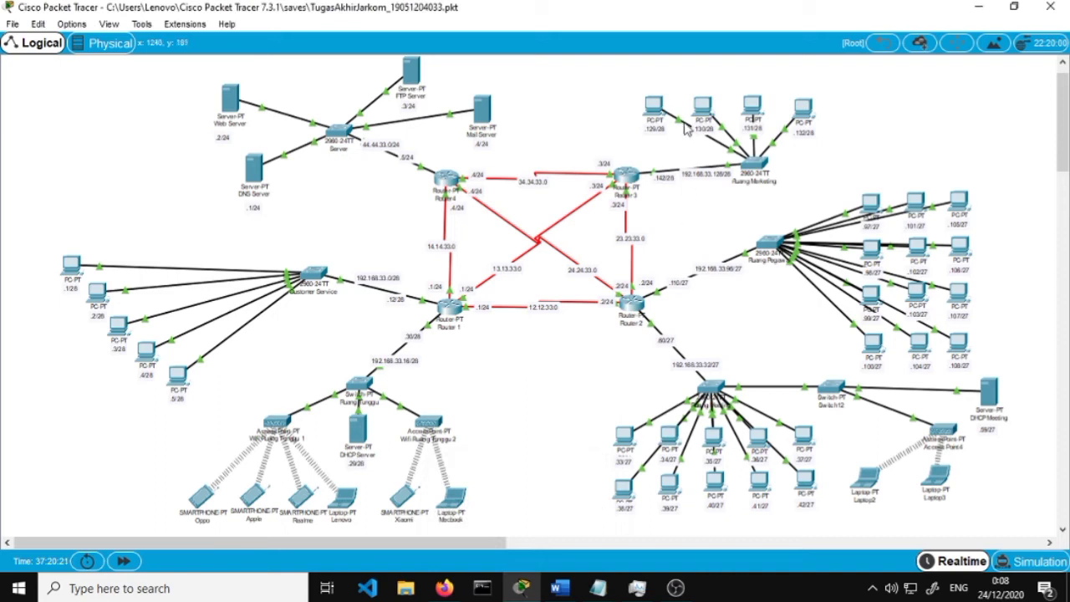
left_click(657, 115)
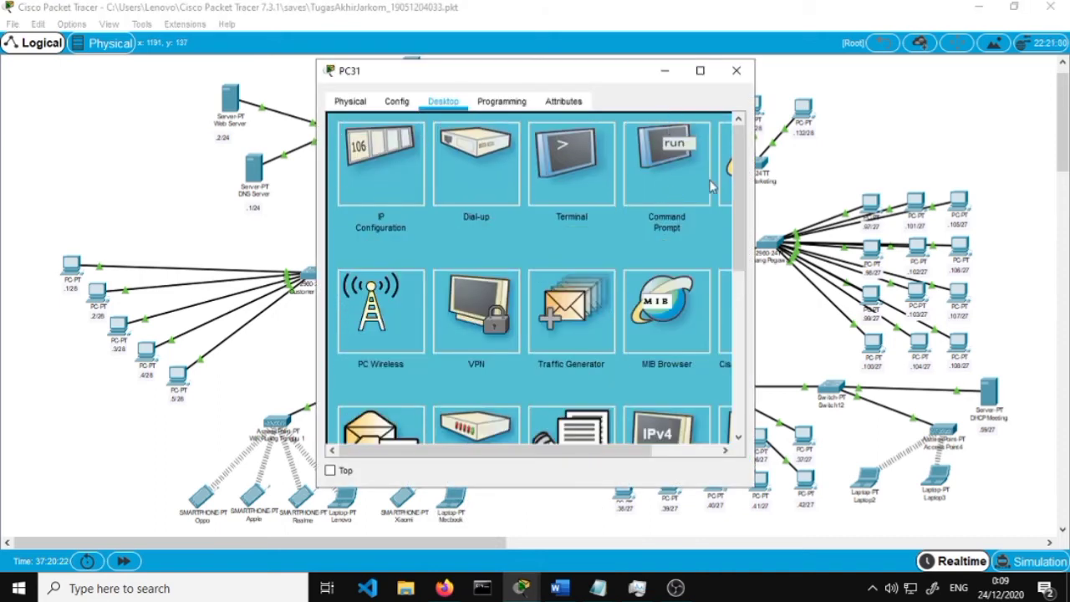
left_click(685, 174)
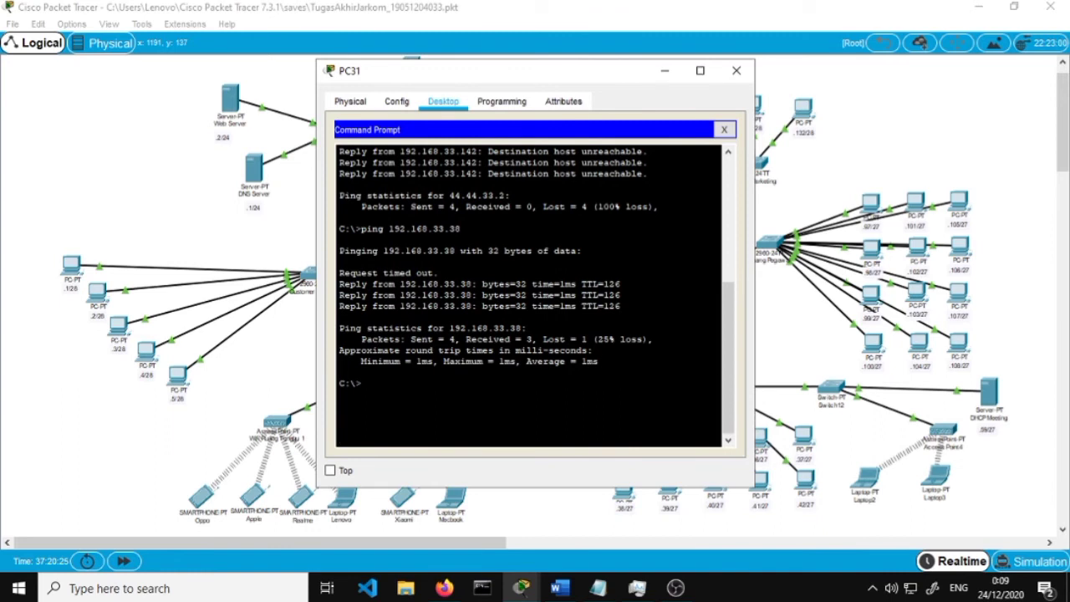
type("ftp 44.44.33.3")
key("Return")
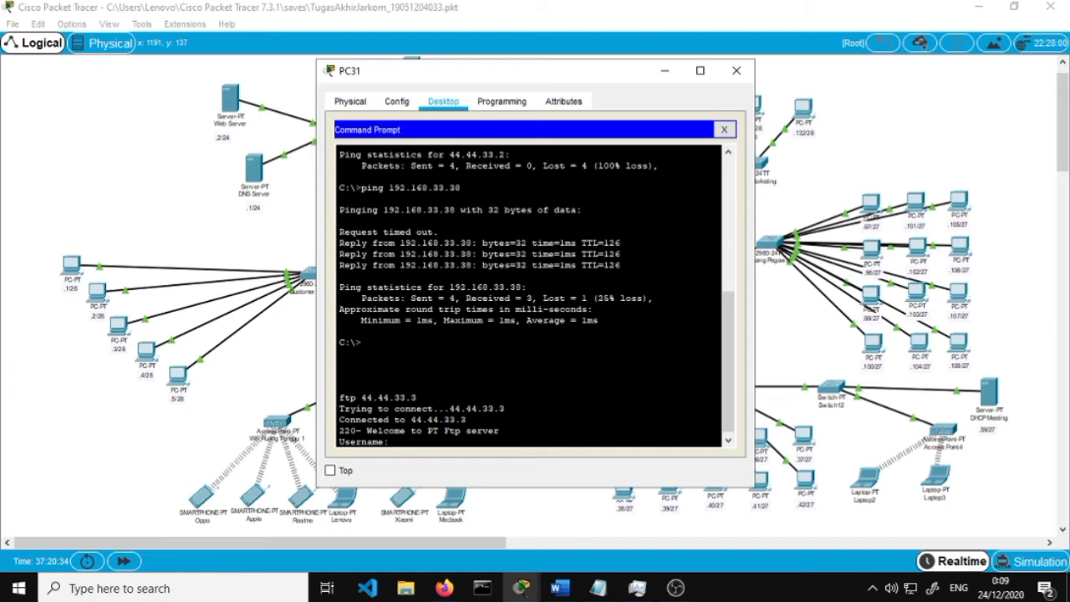
type("admin")
key("Return")
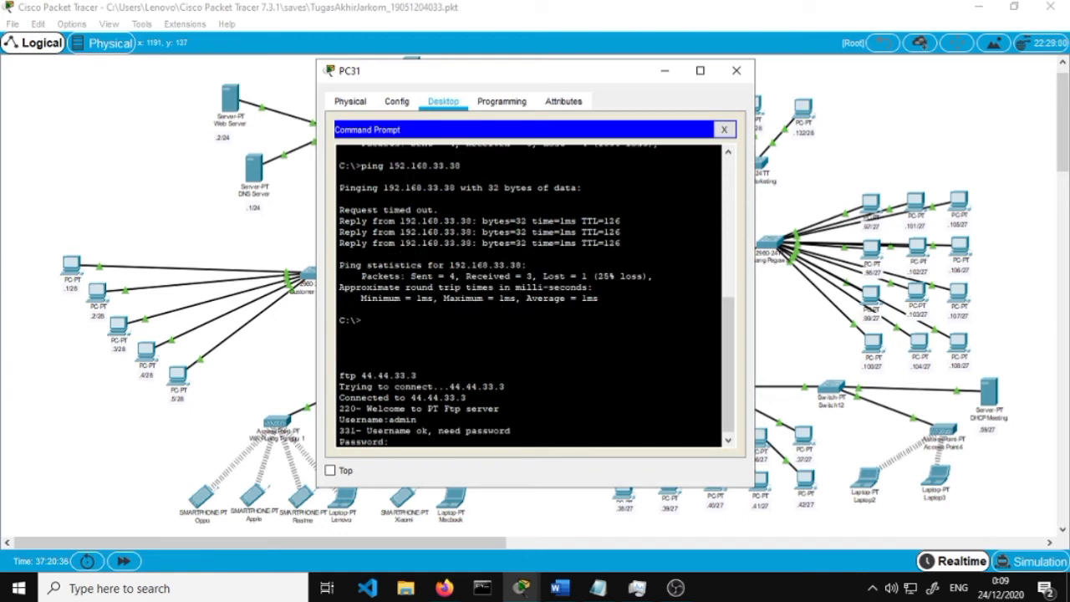
key("Return")
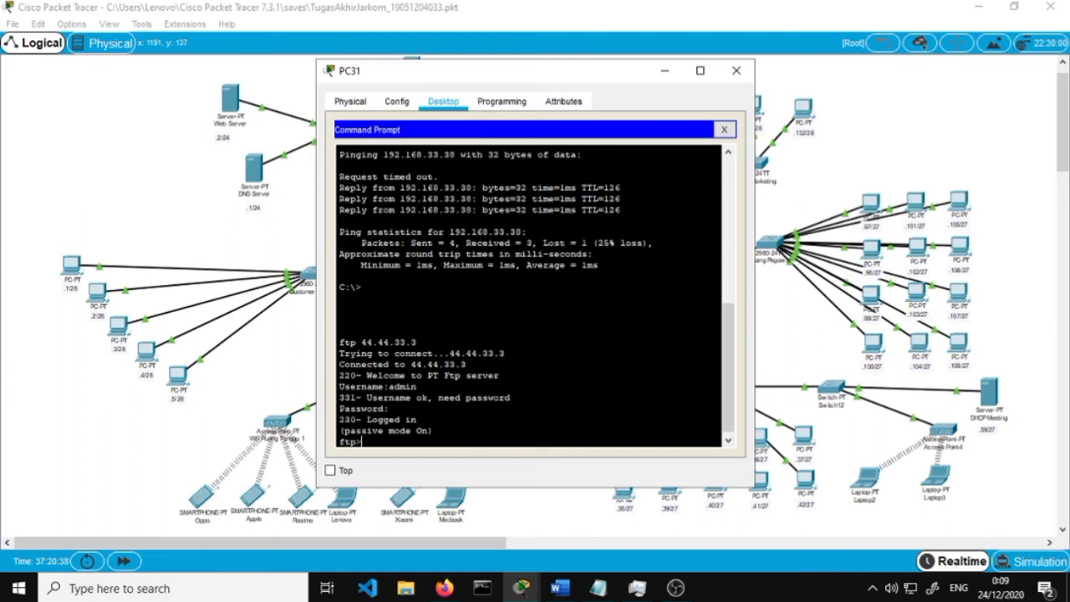
List the FTP files with dir and download halohalo.txt with get, confirming the 9-byte transfer
type("dir")
key("Return")
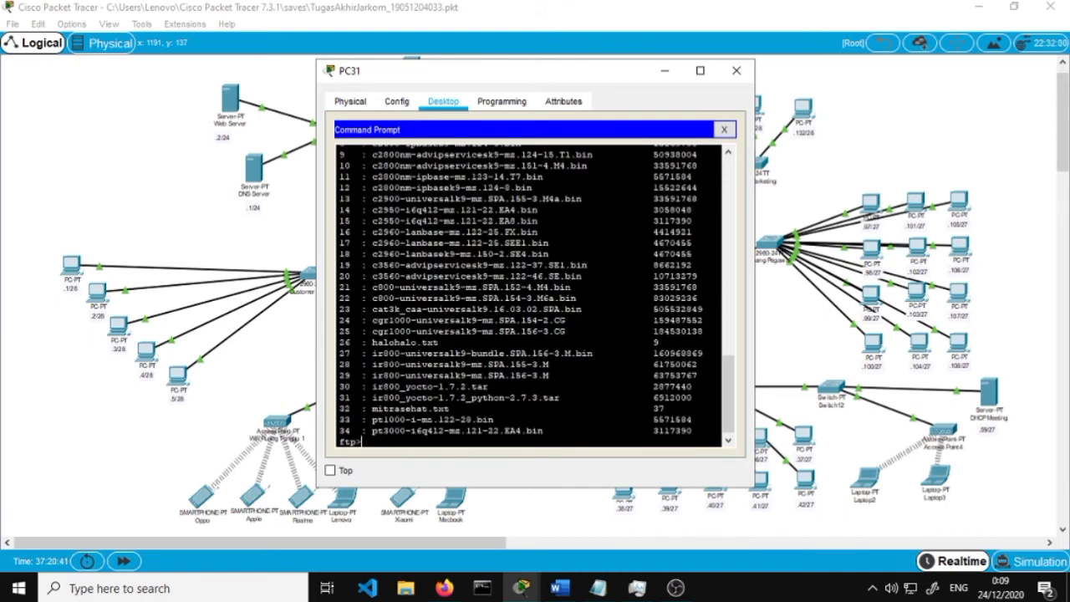
left_click_drag(473, 342, 326, 345)
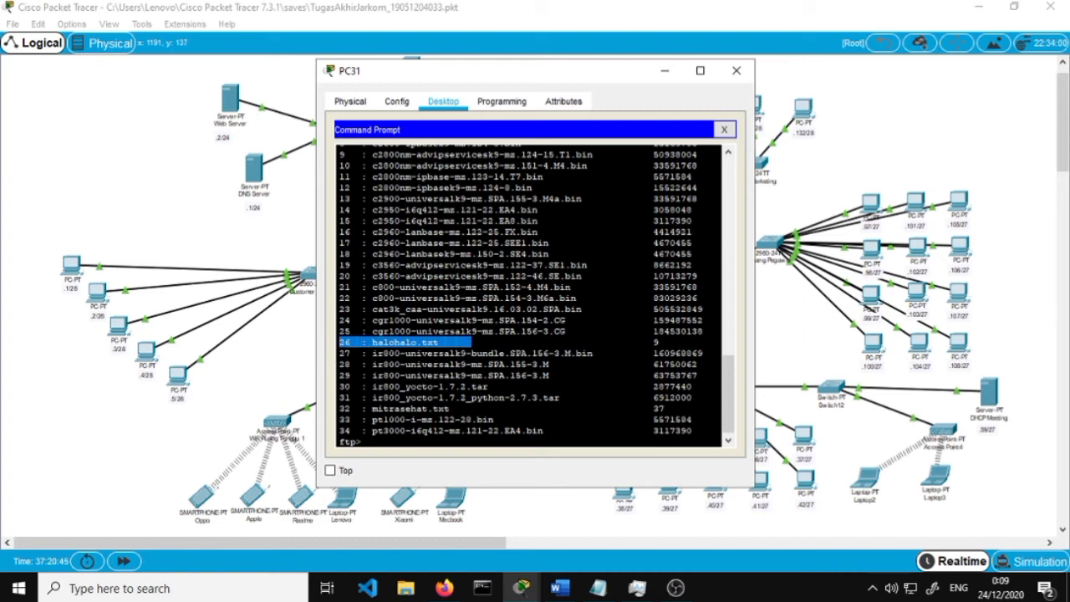
left_click(436, 431)
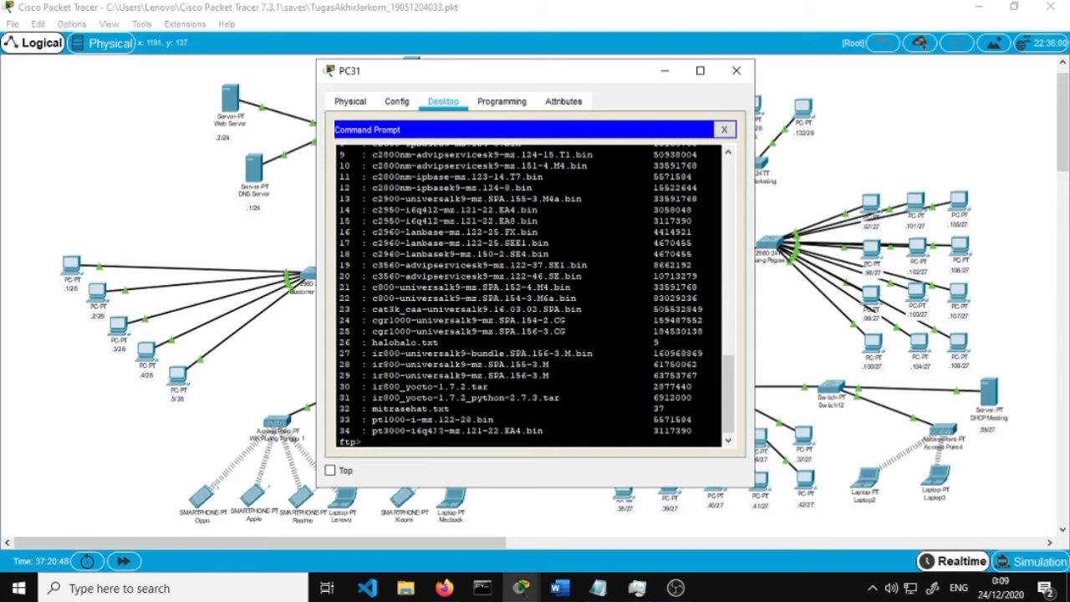
type("get halohalo.txt")
key("Return")
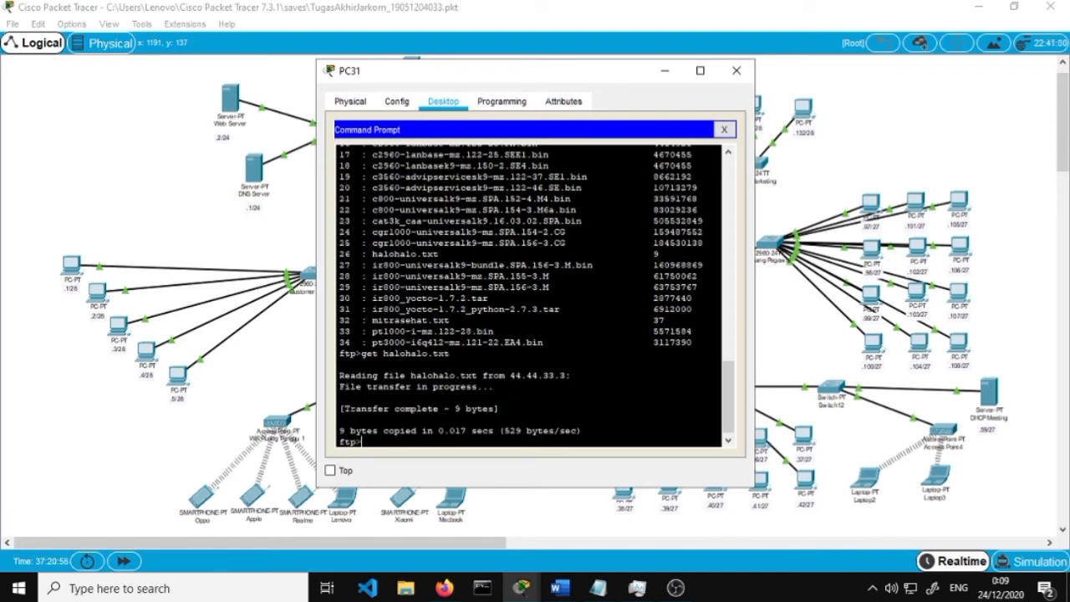
left_click_drag(341, 408, 499, 408)
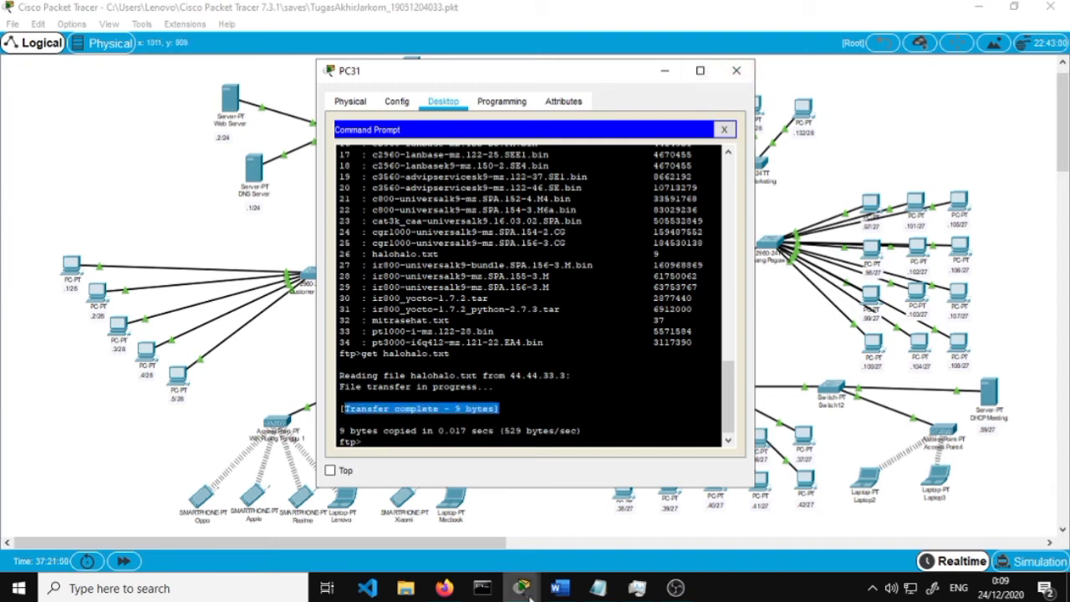
left_click(444, 588)
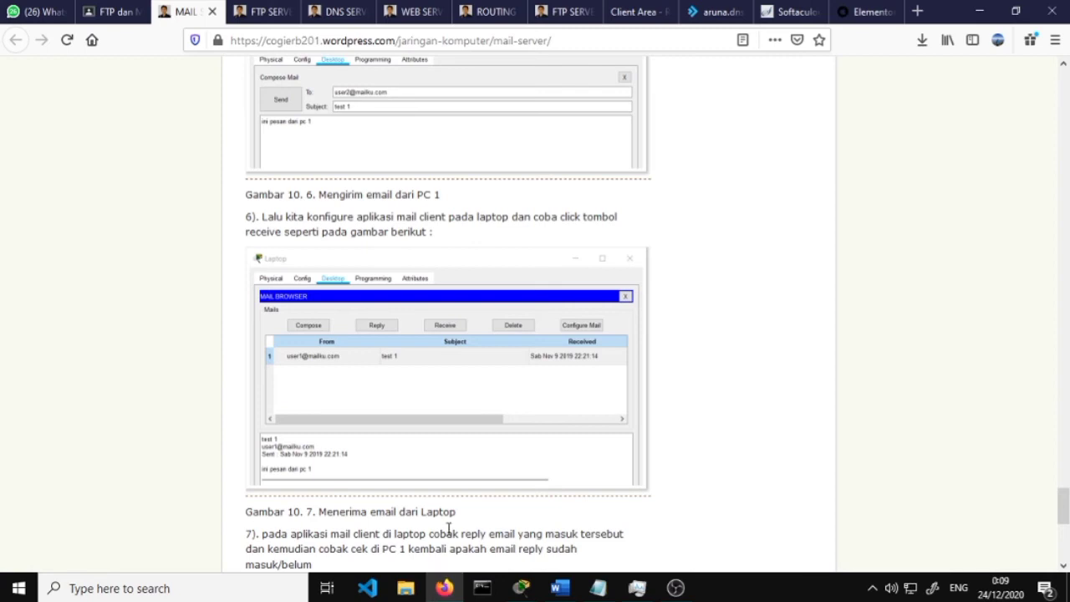
left_click(559, 588)
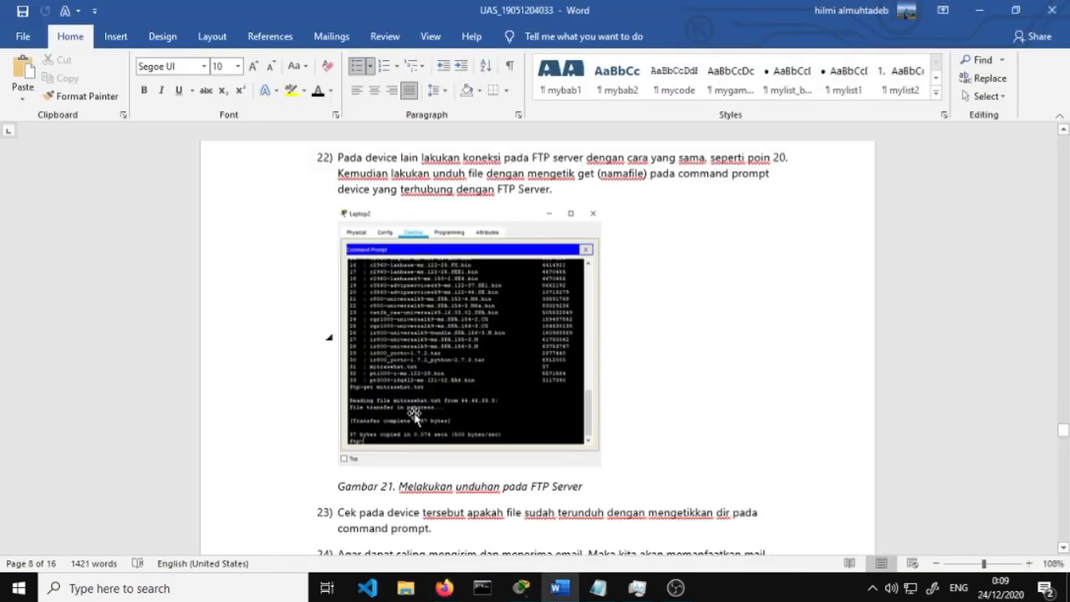
scroll(413, 419, "down", 3)
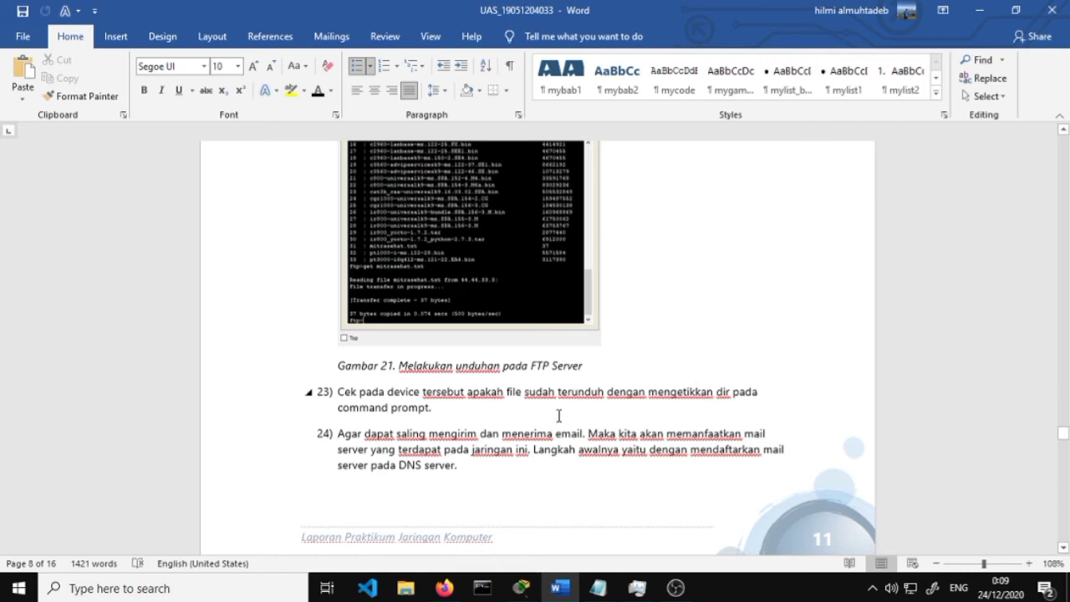
mouse_move(533, 594)
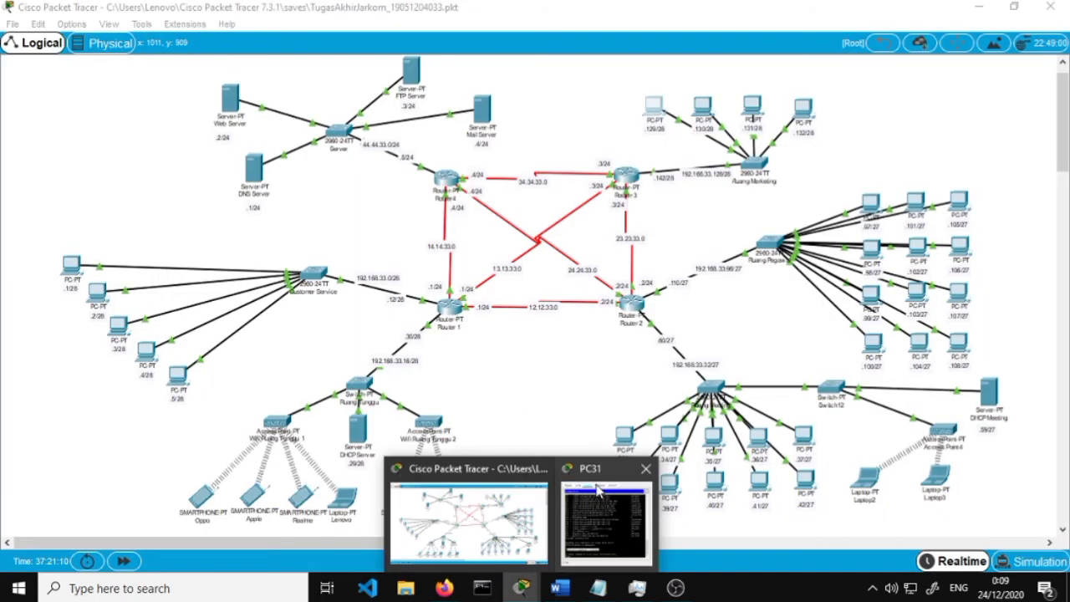
left_click(598, 491)
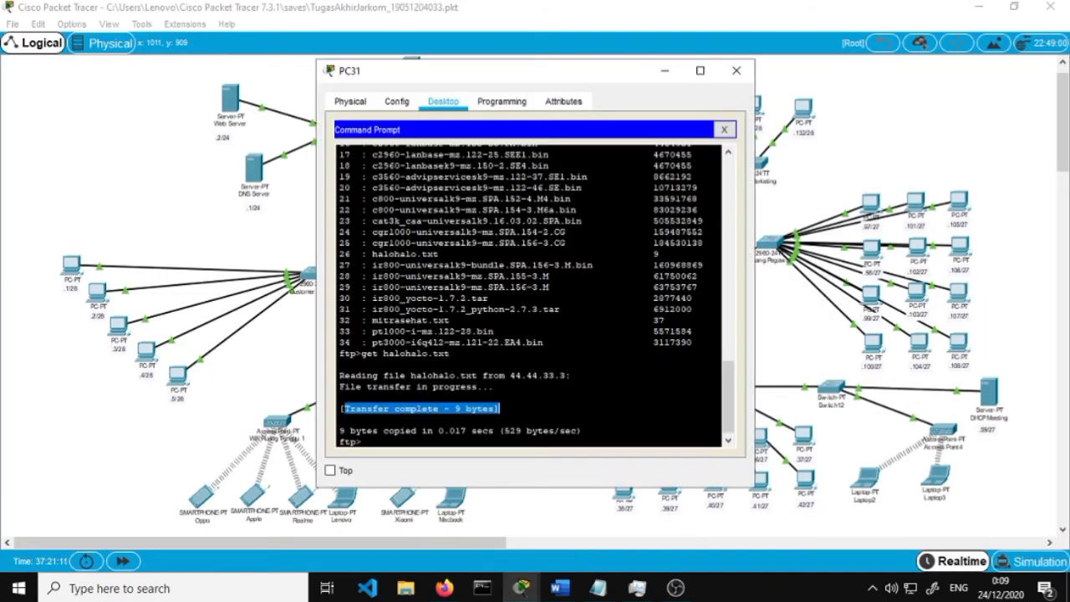
Quit PC31's FTP session, confirm halohalo.txt in its C:\ listing with dir, and close PC31
left_click(731, 119)
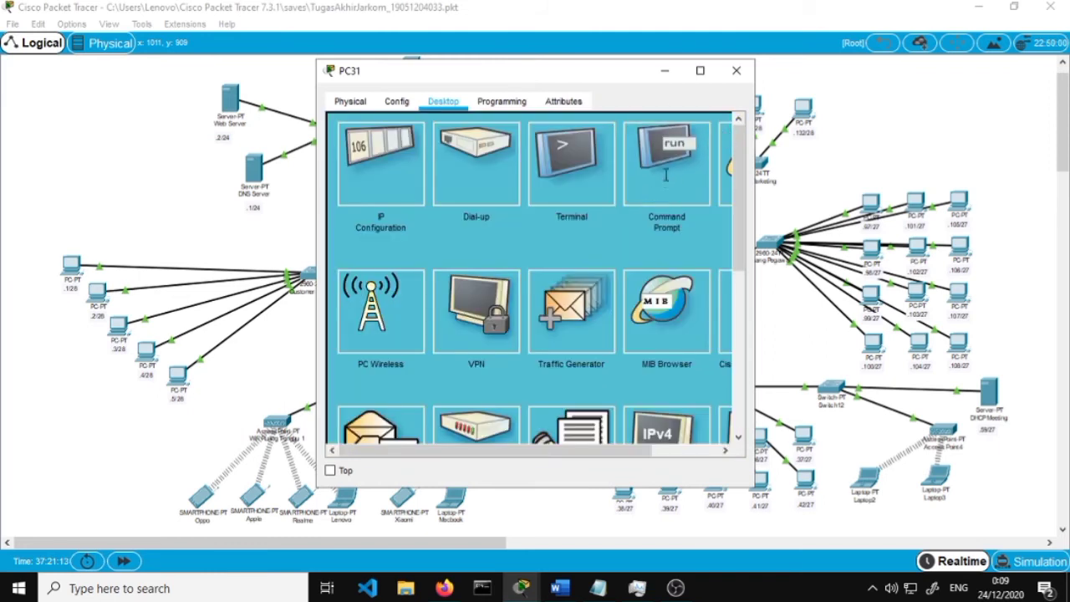
left_click(667, 174)
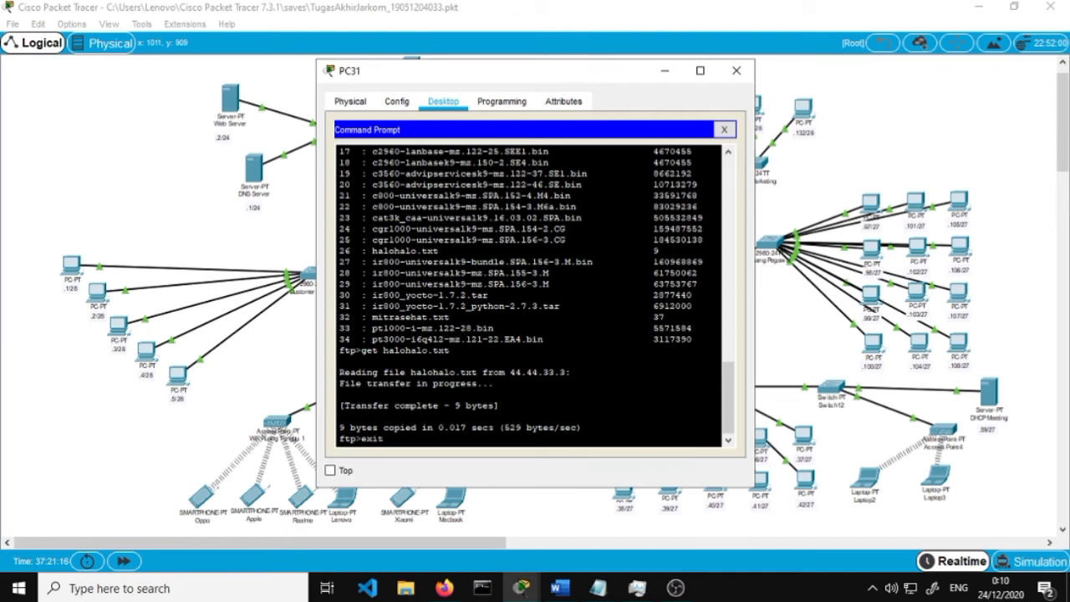
key("Return")
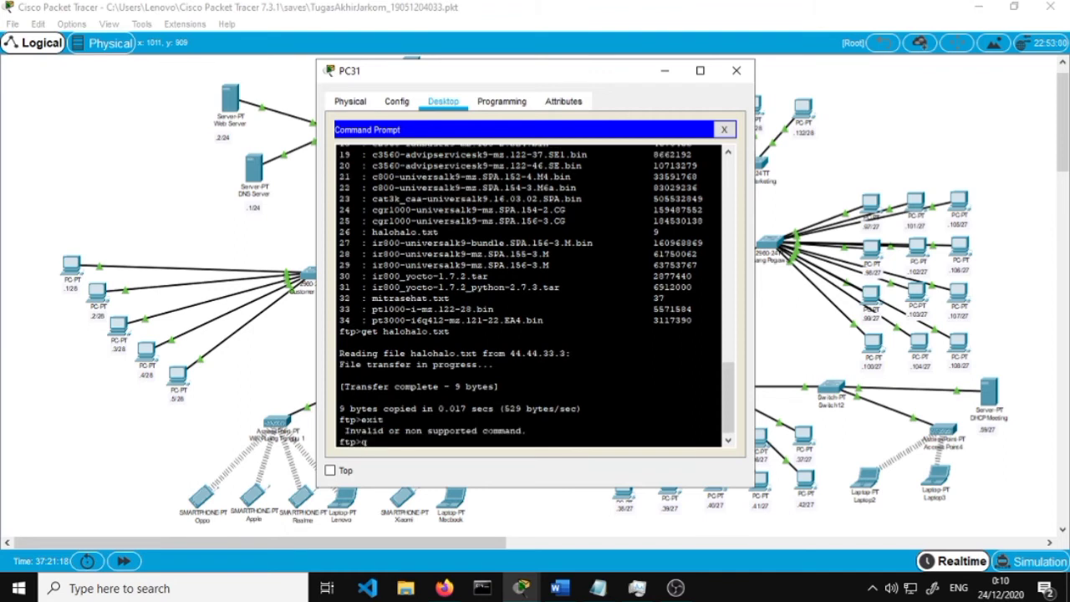
key("Return")
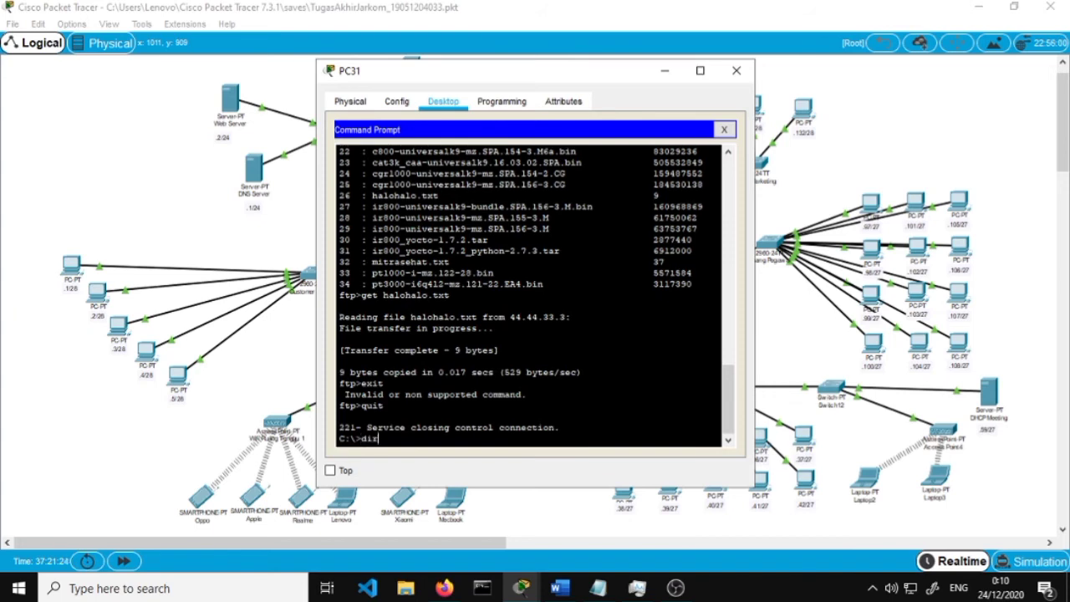
type("dir")
key("Return")
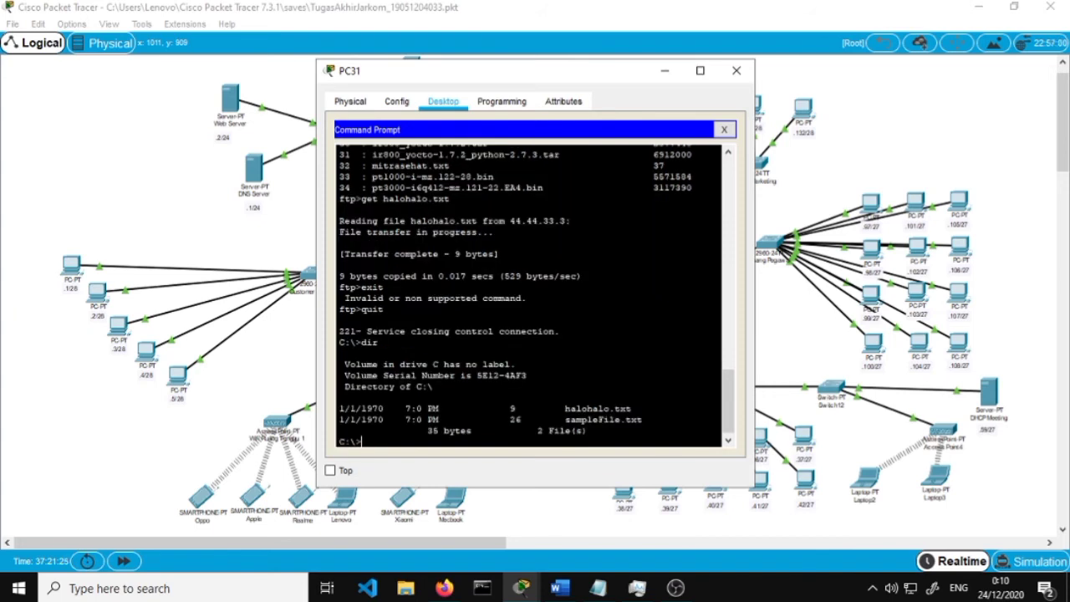
left_click_drag(649, 408, 322, 404)
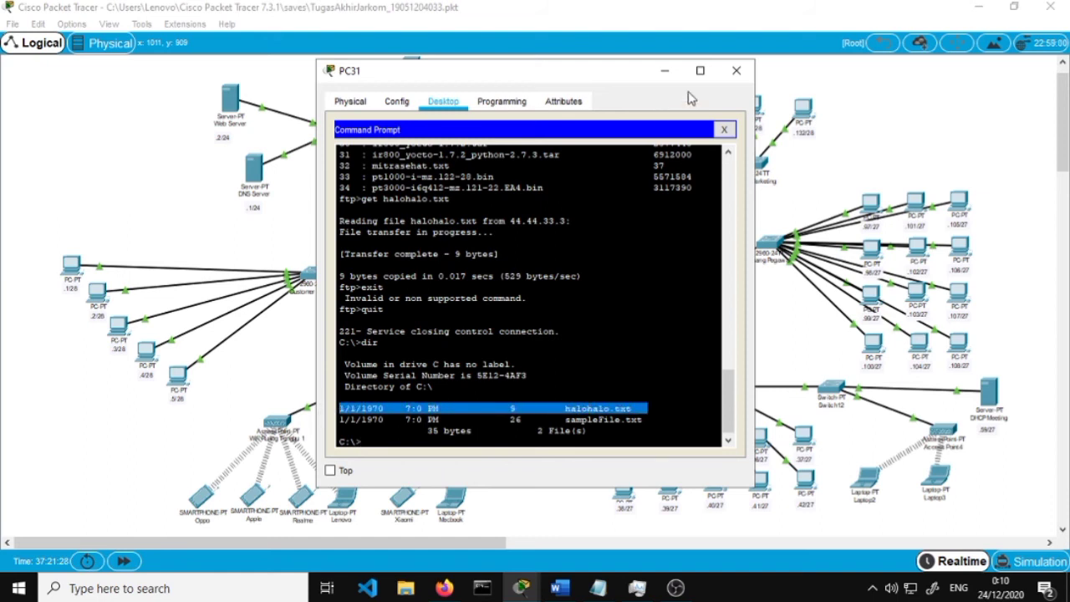
left_click(734, 71)
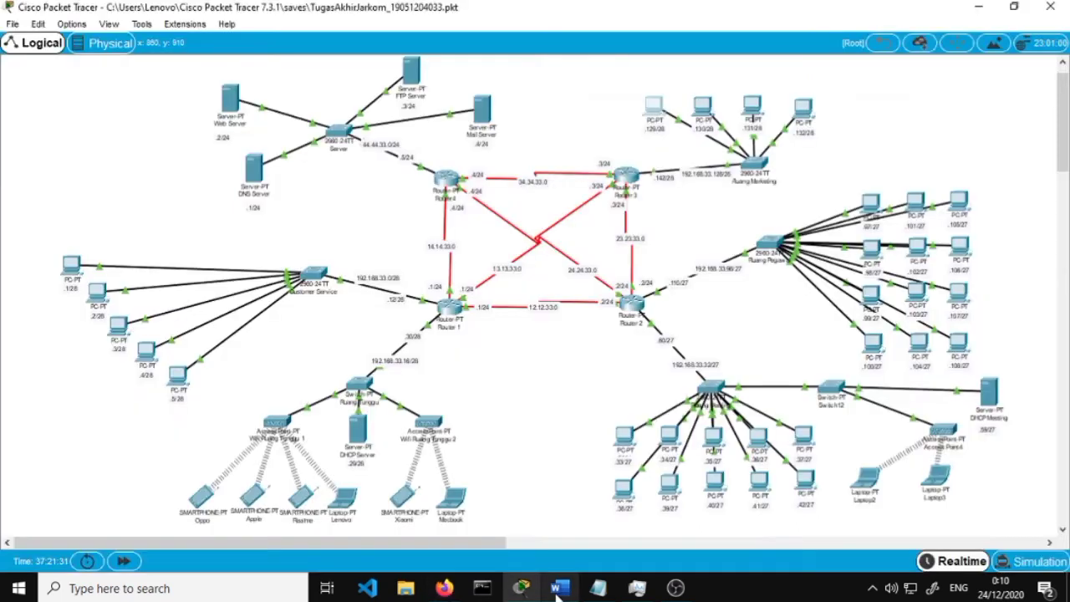
left_click(559, 589)
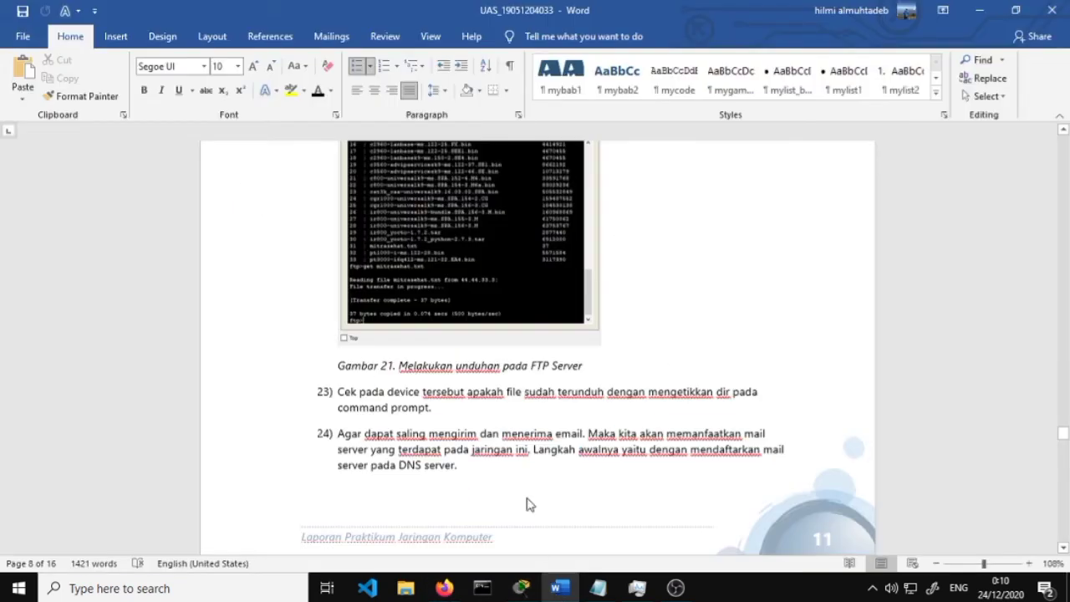
scroll(512, 414, "down", 2)
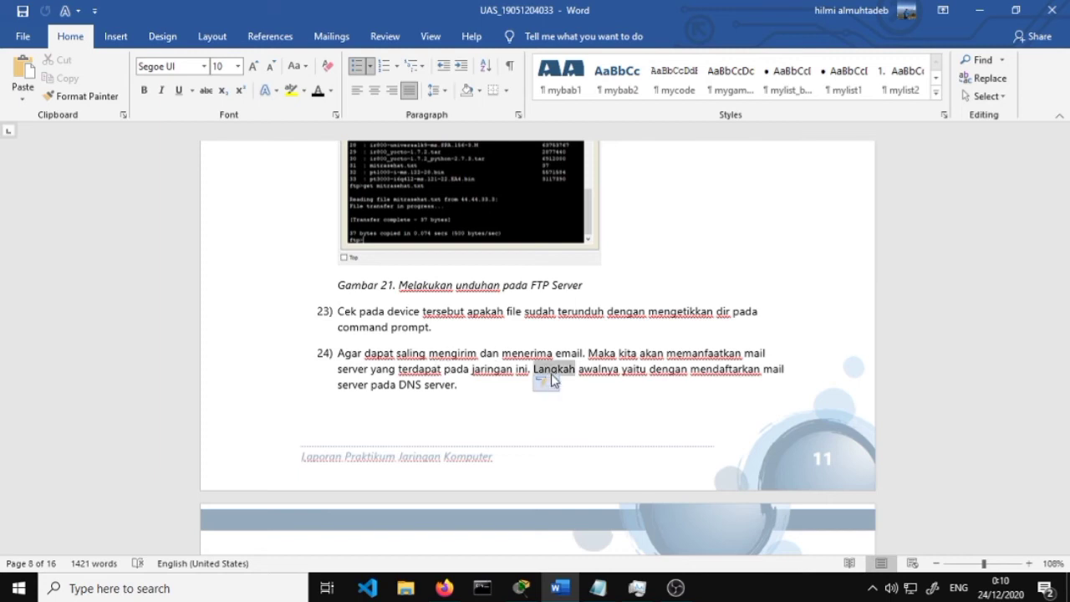
scroll(543, 370, "down", 5)
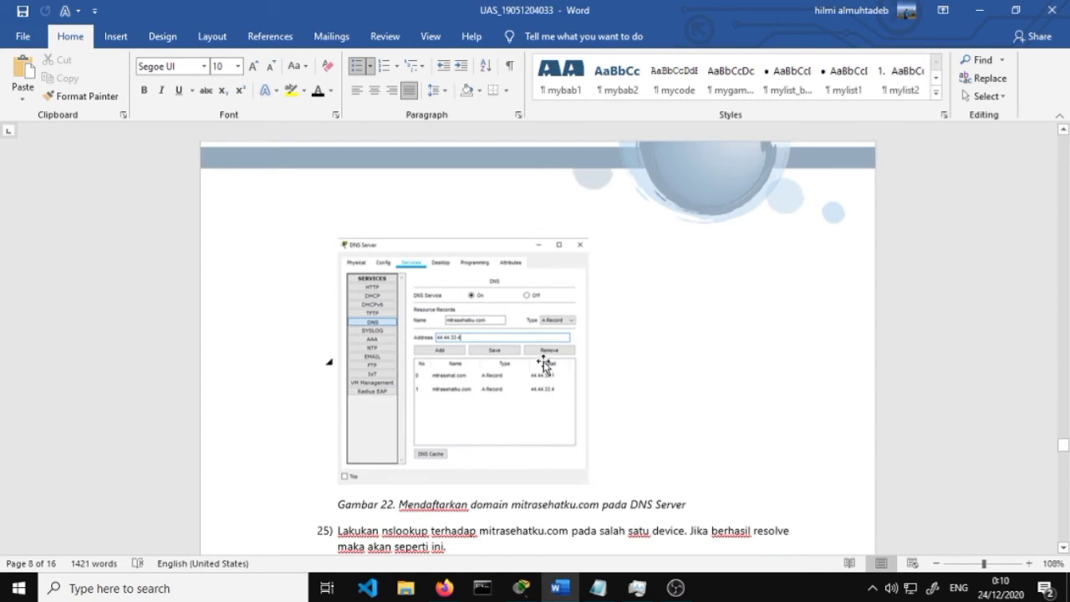
left_click(979, 10)
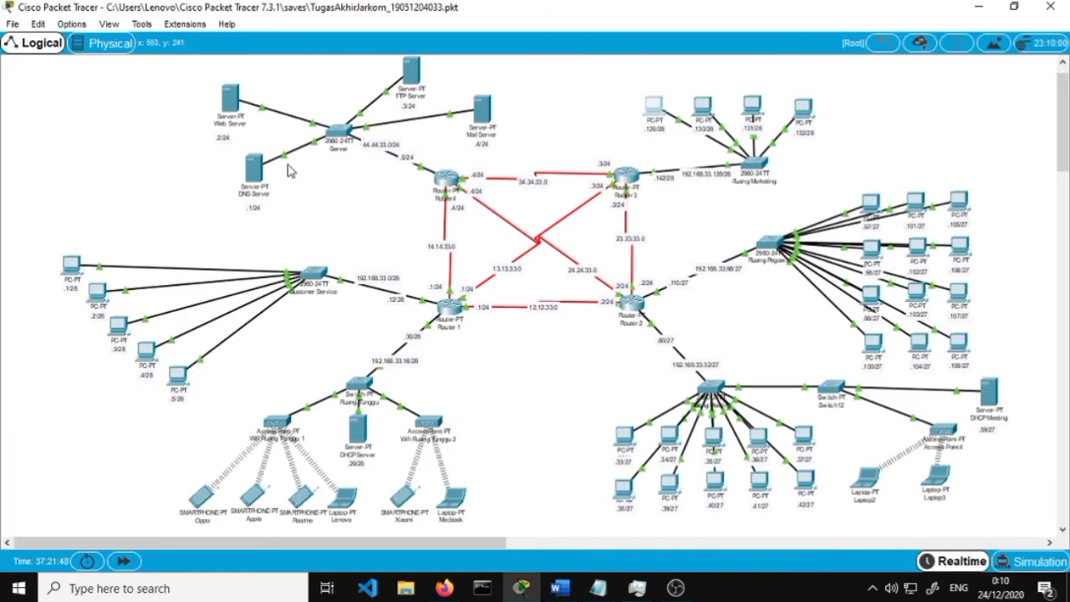
Open the DNS Server's DNS service and load the mitrasehatku.com record into the fields
left_click(254, 167)
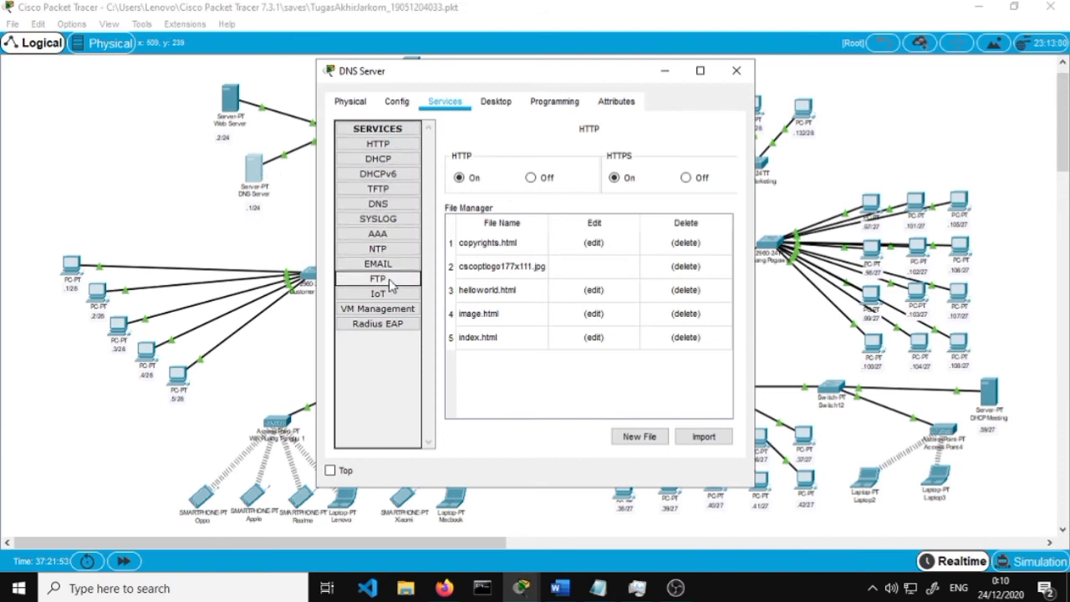
left_click(389, 207)
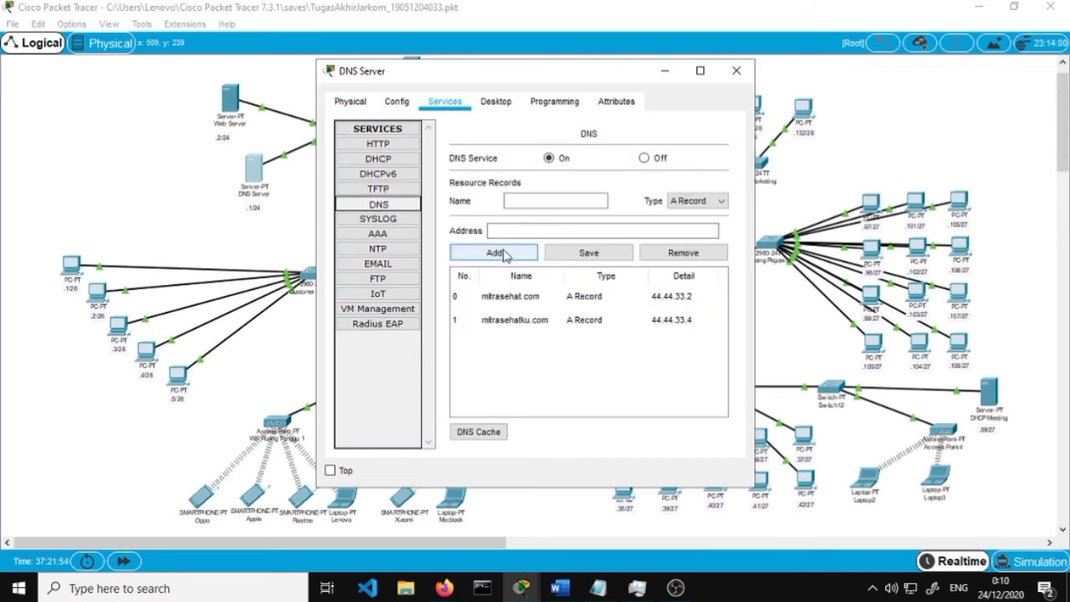
left_click(550, 325)
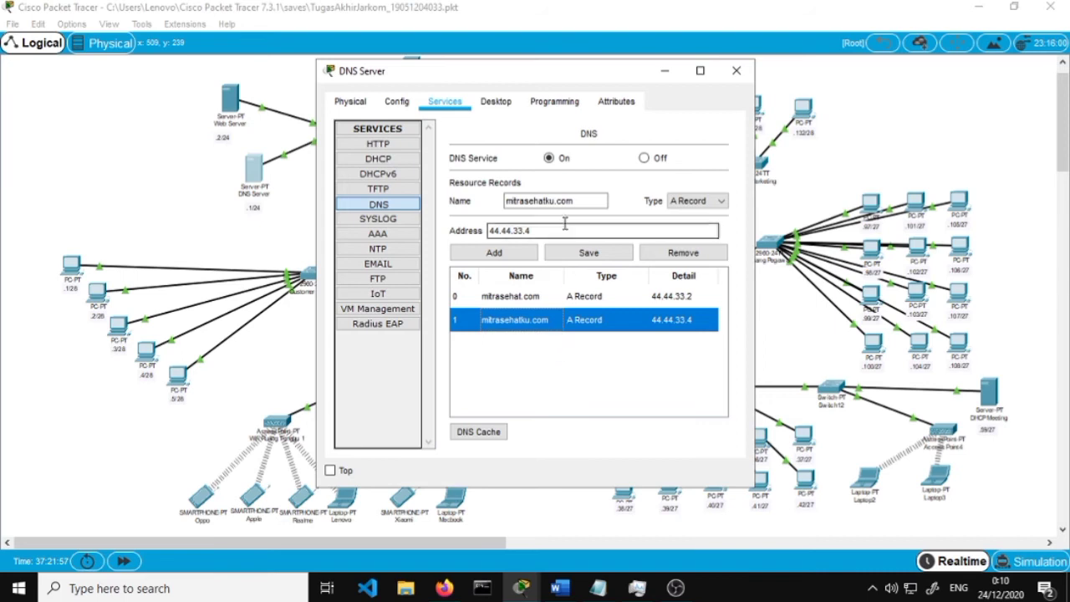
left_click(614, 197)
left_click(537, 350)
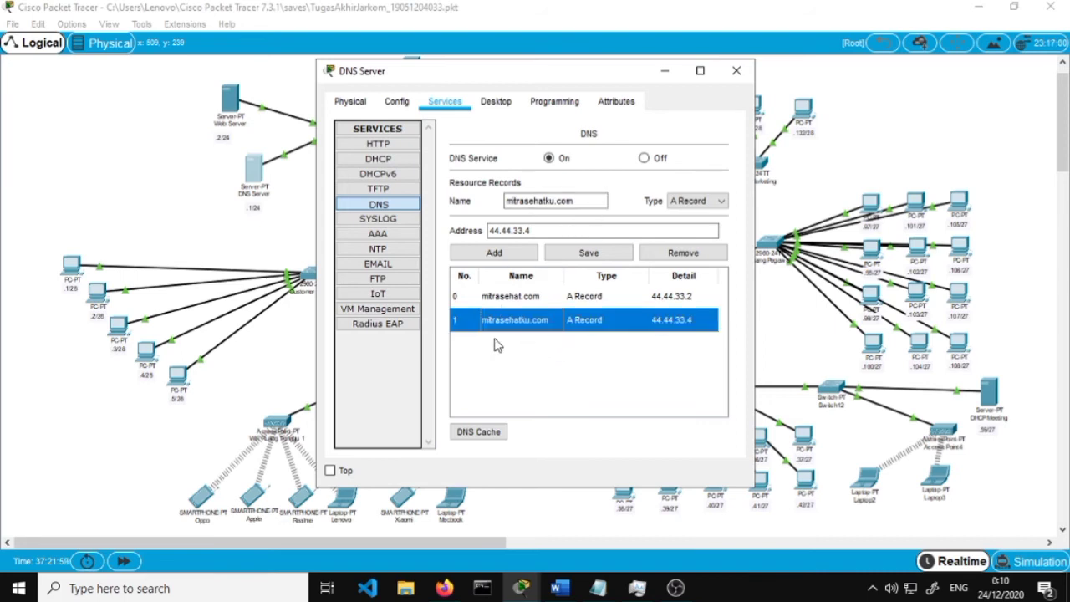
left_click(373, 372)
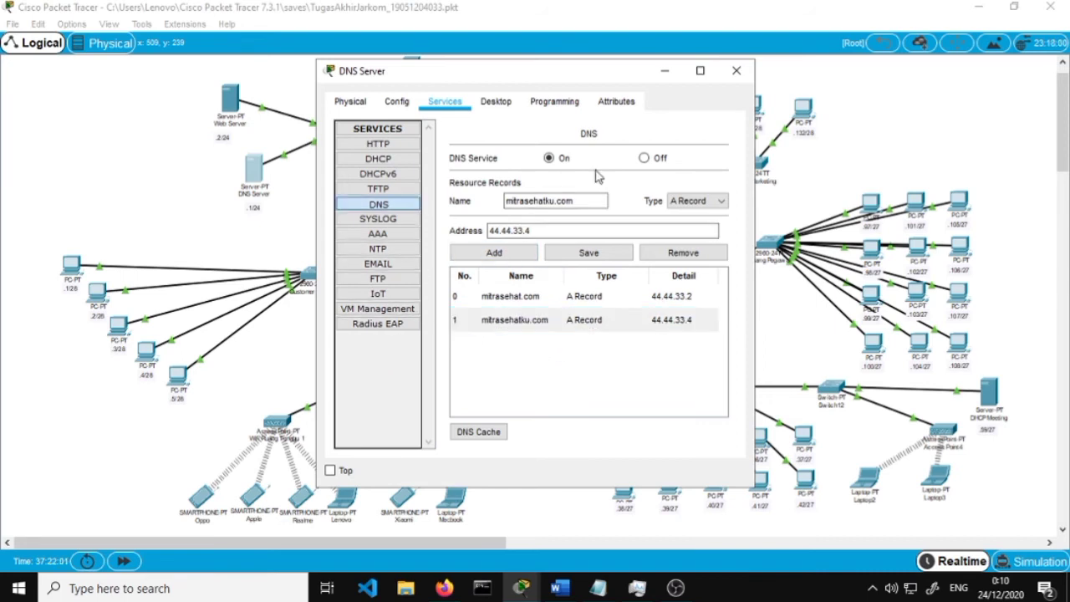
left_click(582, 198)
left_click(562, 283)
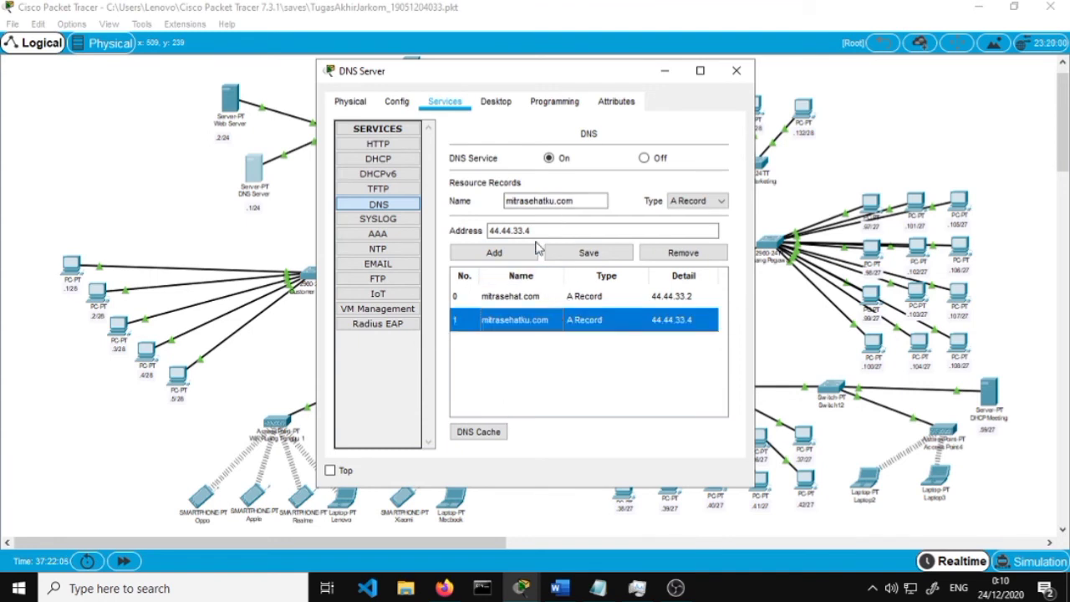
left_click(412, 235)
left_click(408, 205)
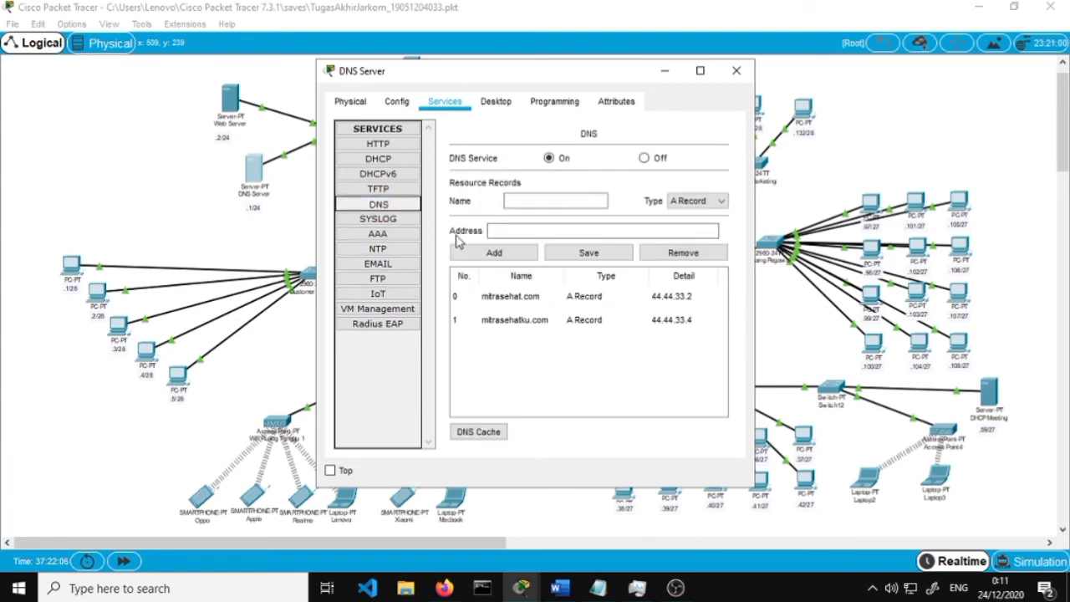
left_click(561, 201)
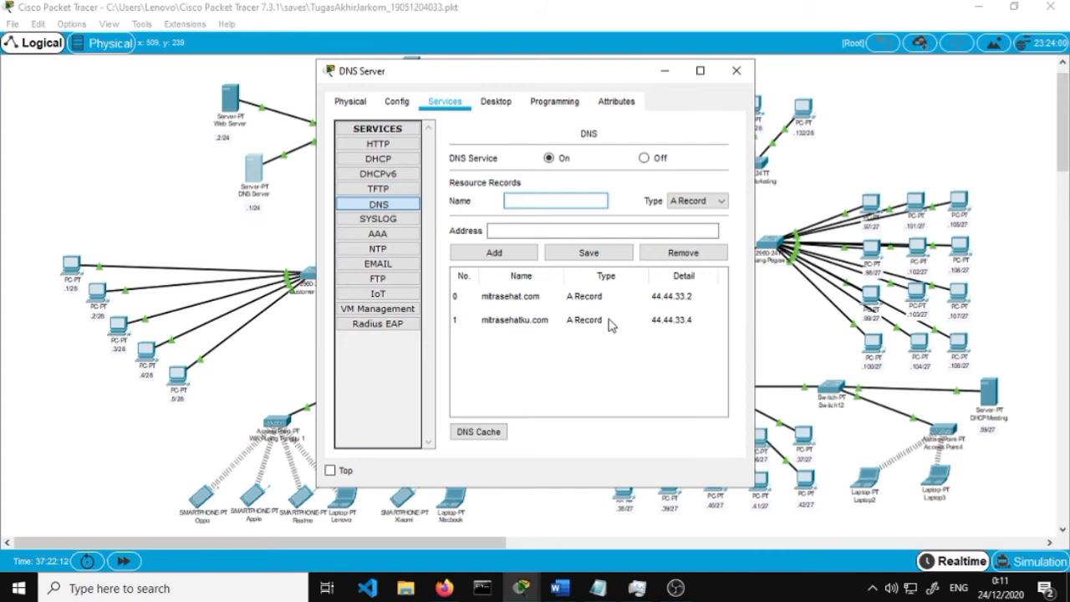
left_click(517, 323)
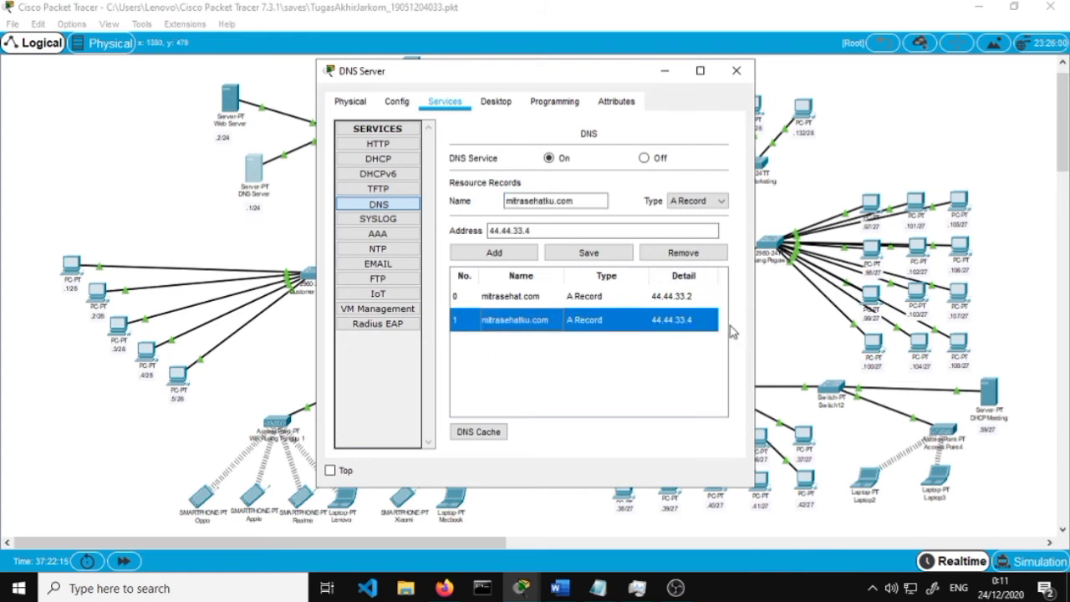
Inspect the record's domain name and 44.44.33.4 address, then close the DNS Server window
left_click(629, 213)
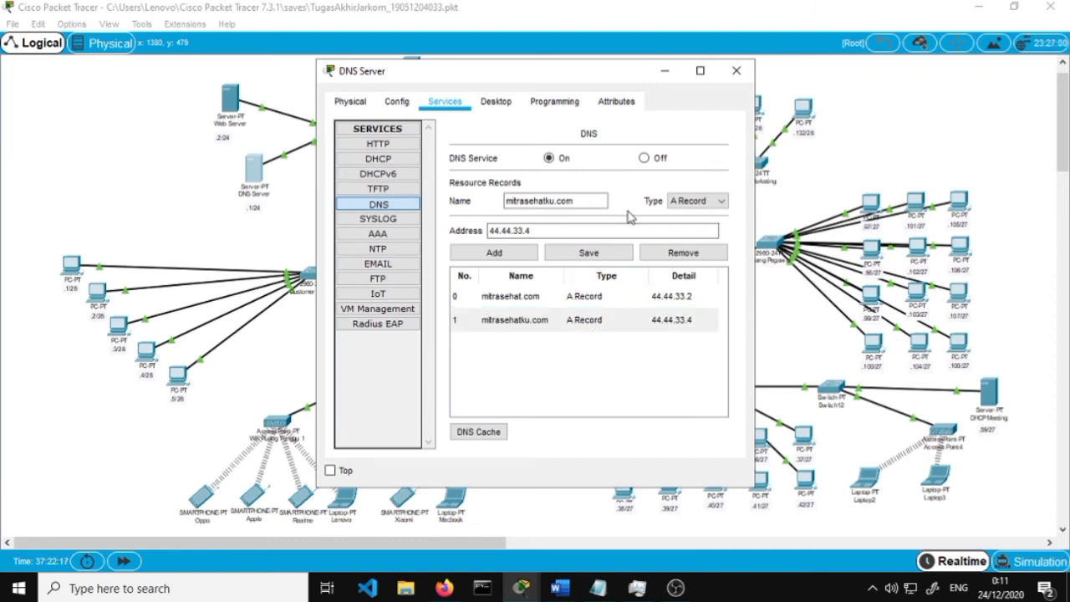
left_click(604, 326)
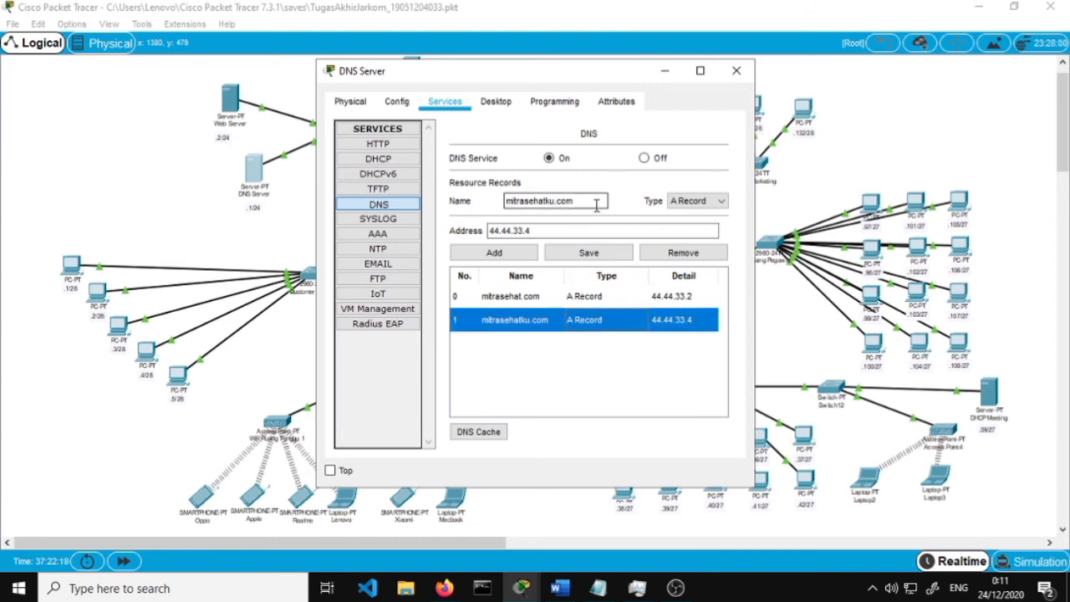
left_click_drag(589, 205, 535, 203)
left_click(592, 204)
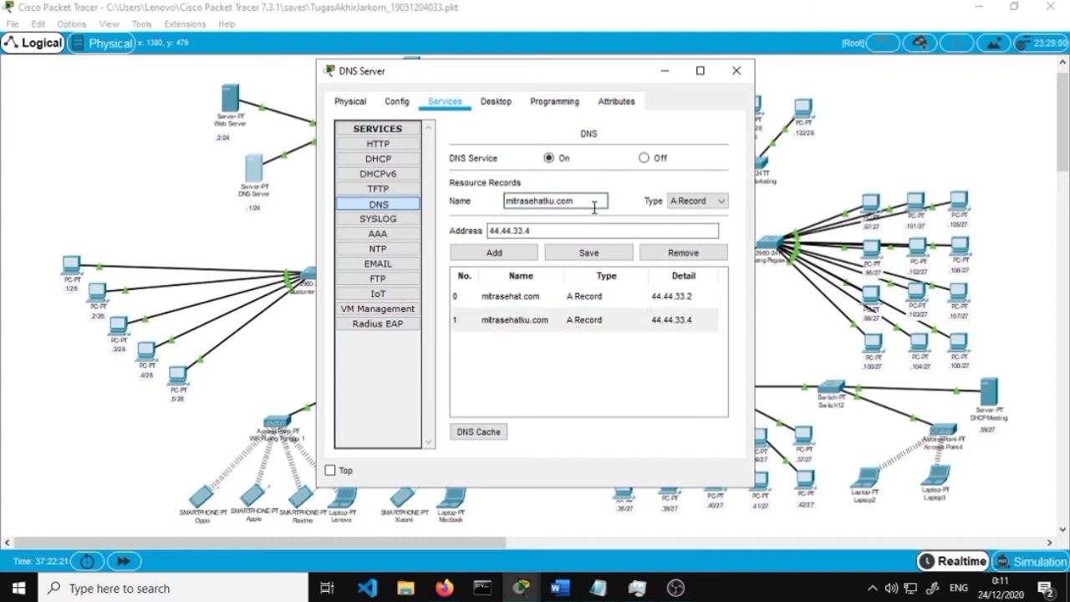
left_click(598, 229)
left_click_drag(553, 227, 476, 227)
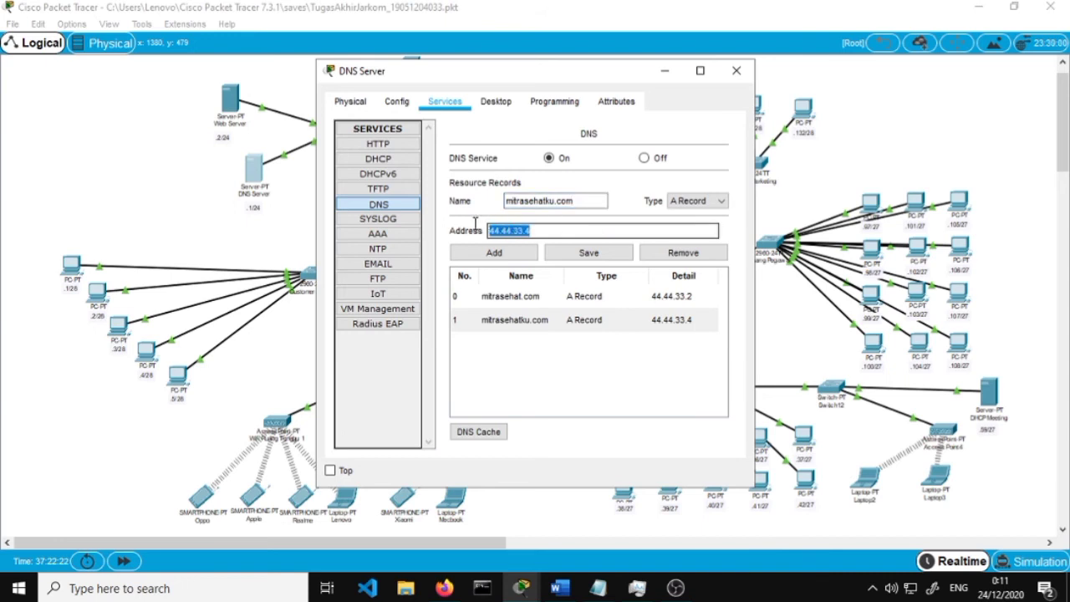
left_click(564, 229)
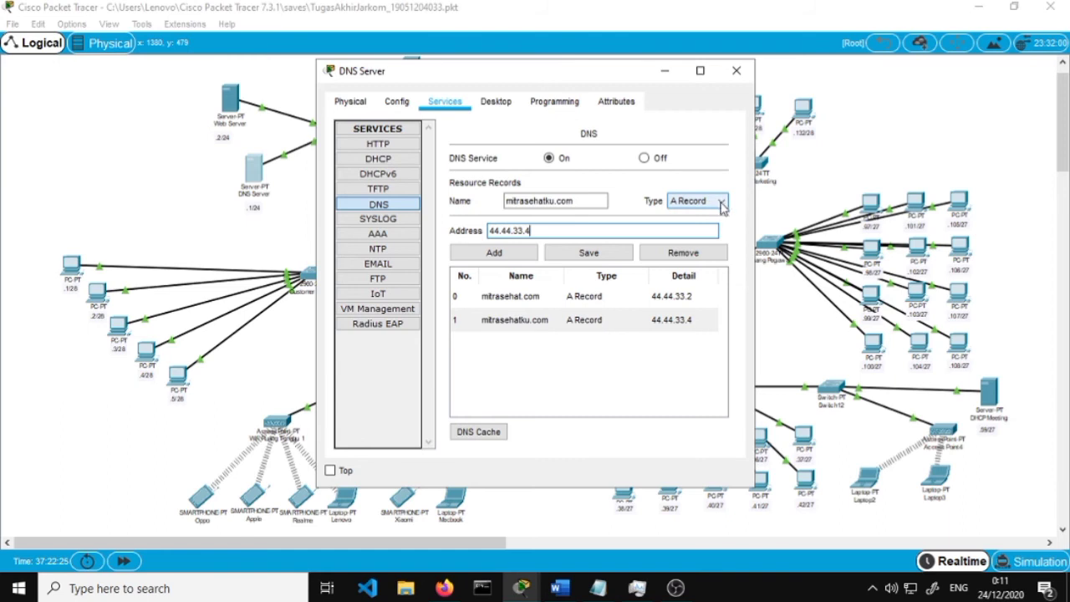
left_click(740, 75)
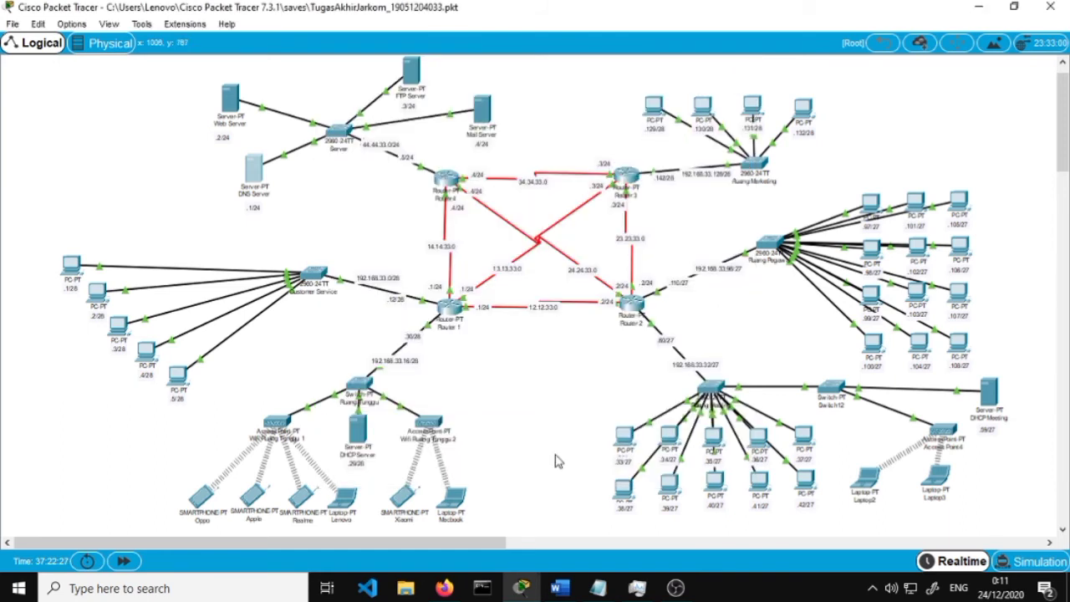
left_click(558, 588)
scroll(542, 428, "down", 3)
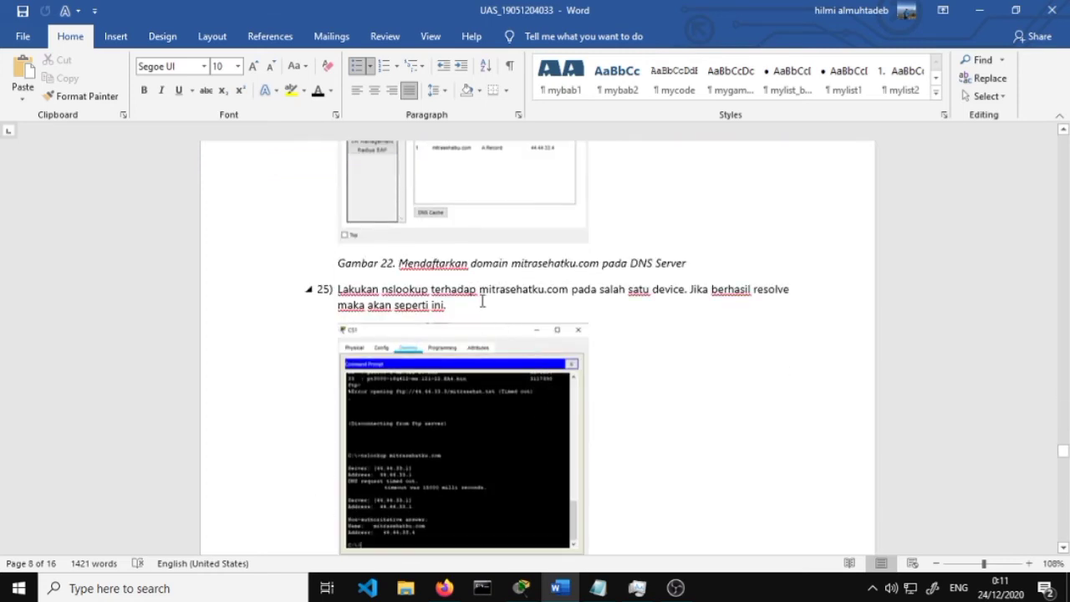
scroll(483, 299, "down", 1)
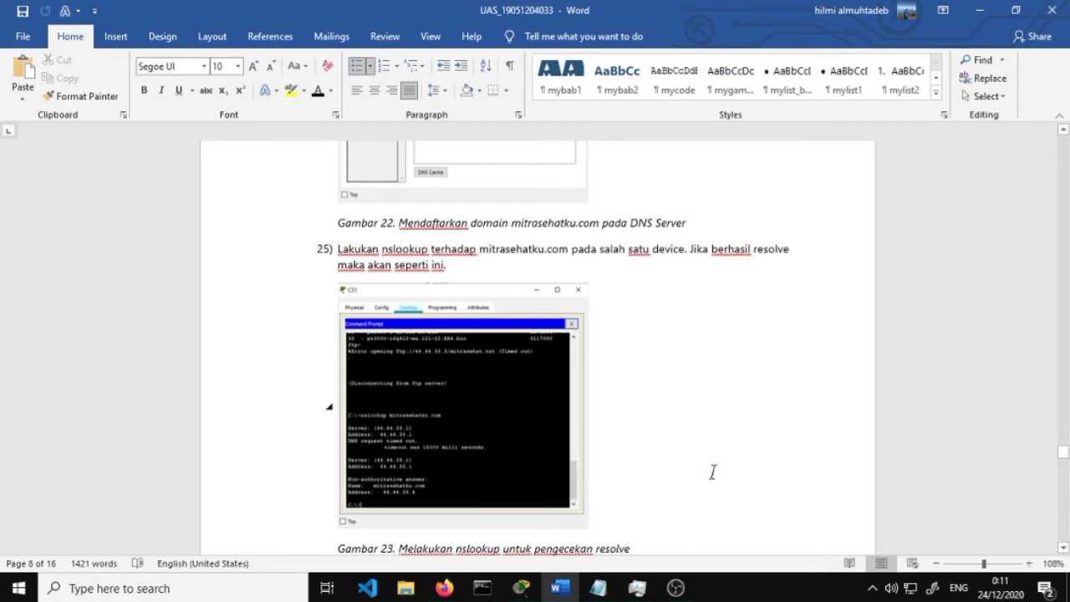
scroll(682, 463, "down", 3)
left_click(535, 590)
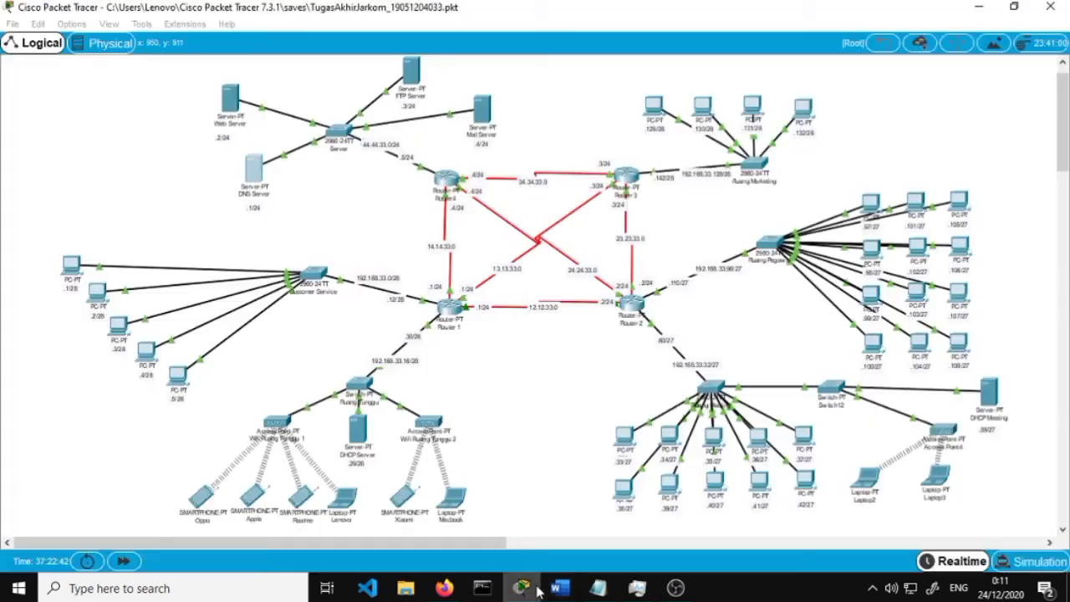
Run nslookup mitrasehatku.com on PC6, confirm it resolves to 44.44.33.4, and close PC6
left_click(872, 249)
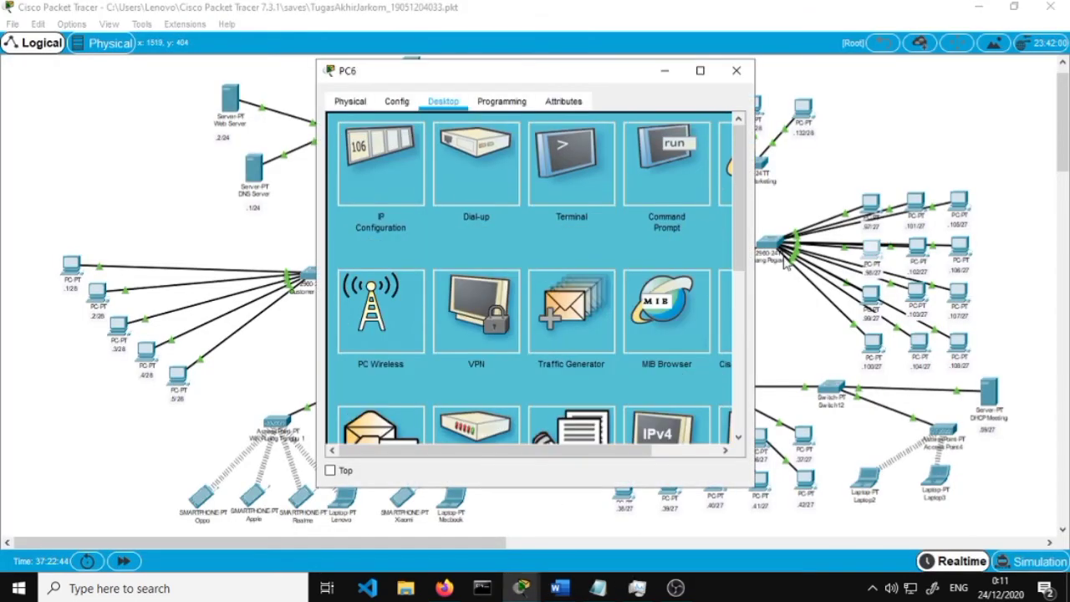
left_click(666, 159)
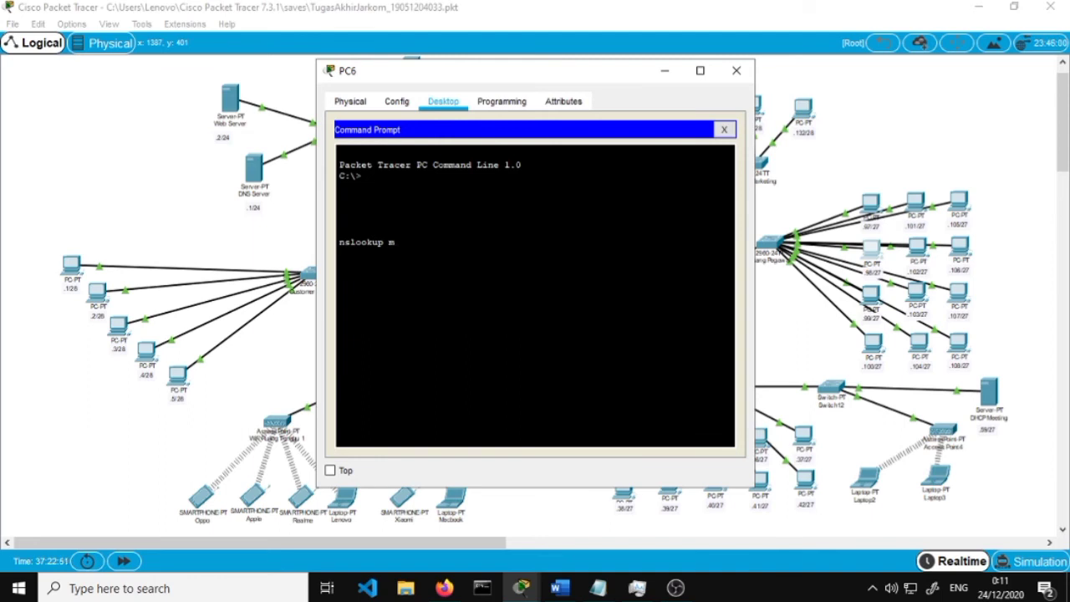
type("itrasehatku.com")
key("Return")
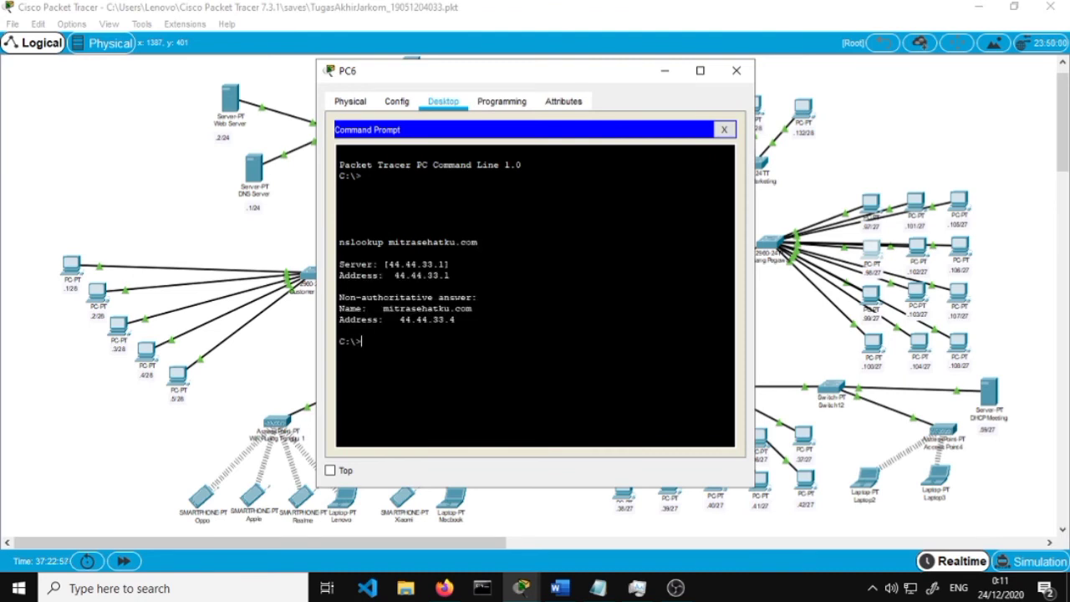
left_click_drag(456, 319, 401, 320)
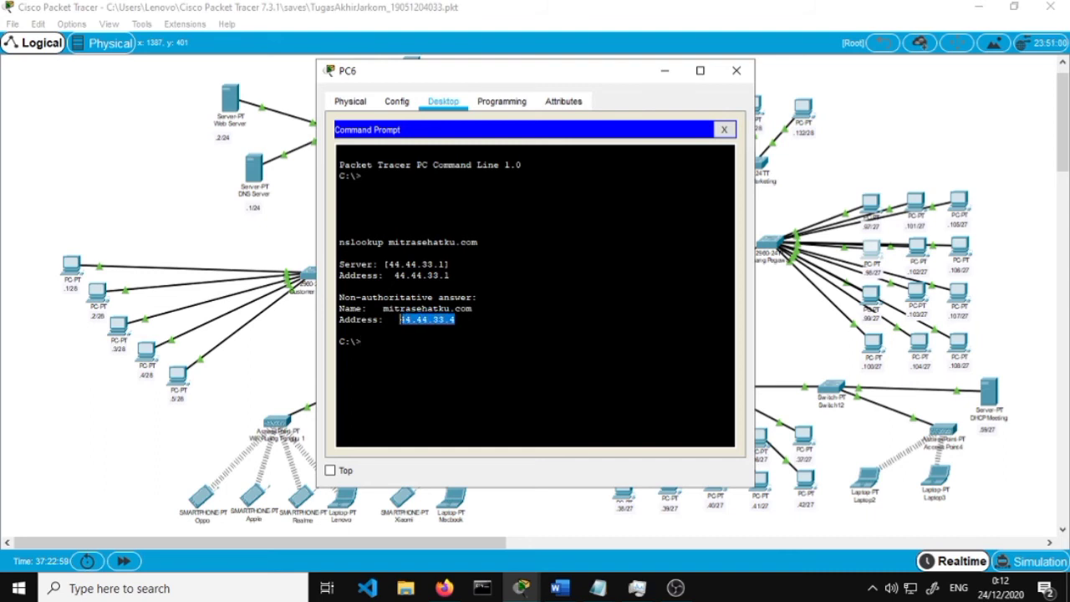
left_click(740, 71)
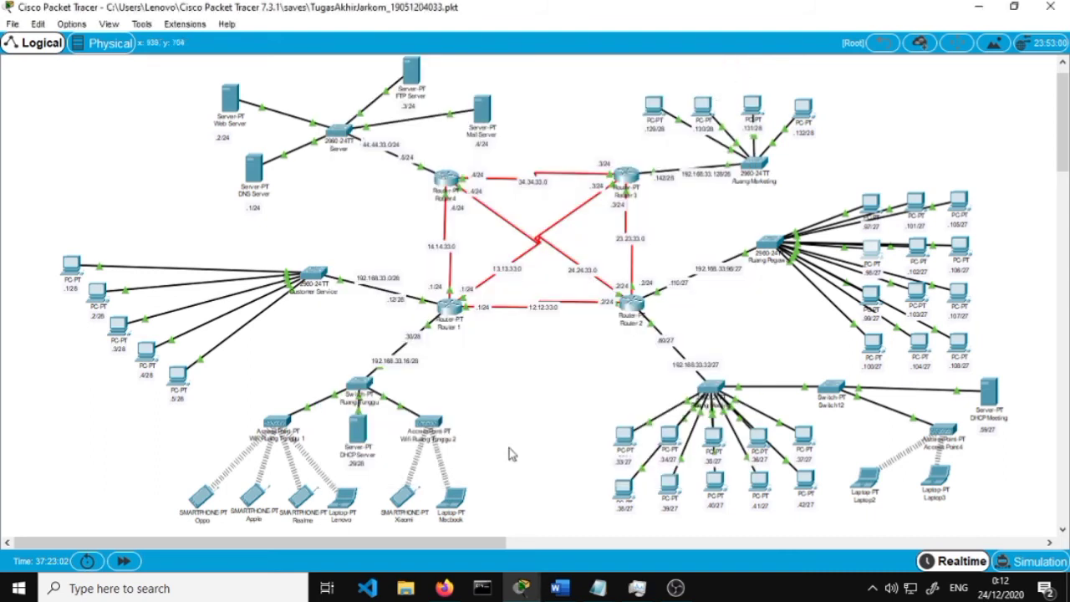
left_click(560, 589)
scroll(540, 478, "down", 3)
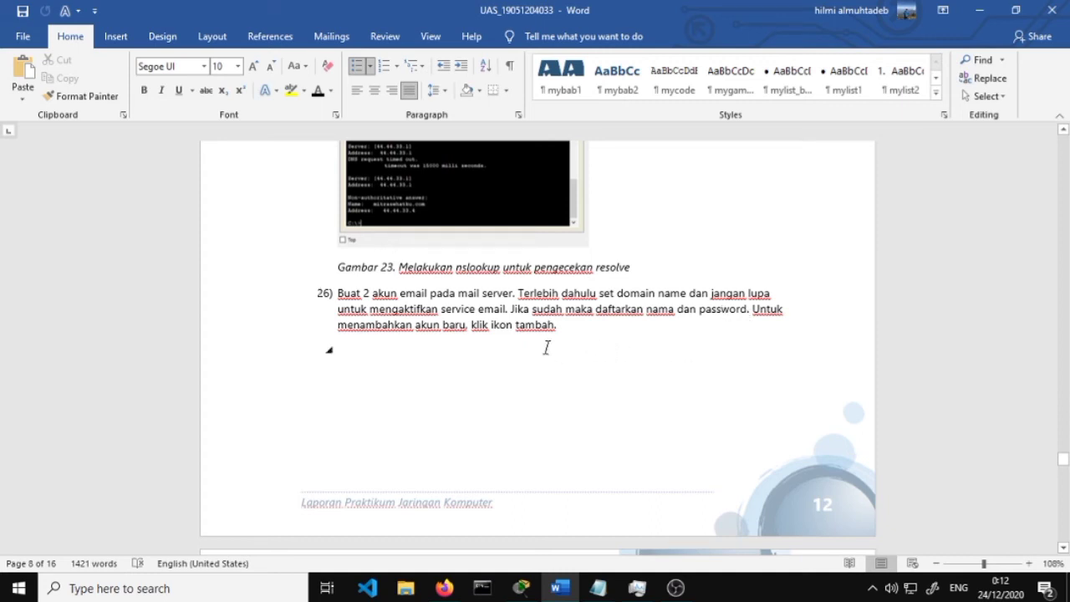
scroll(623, 417, "down", 10)
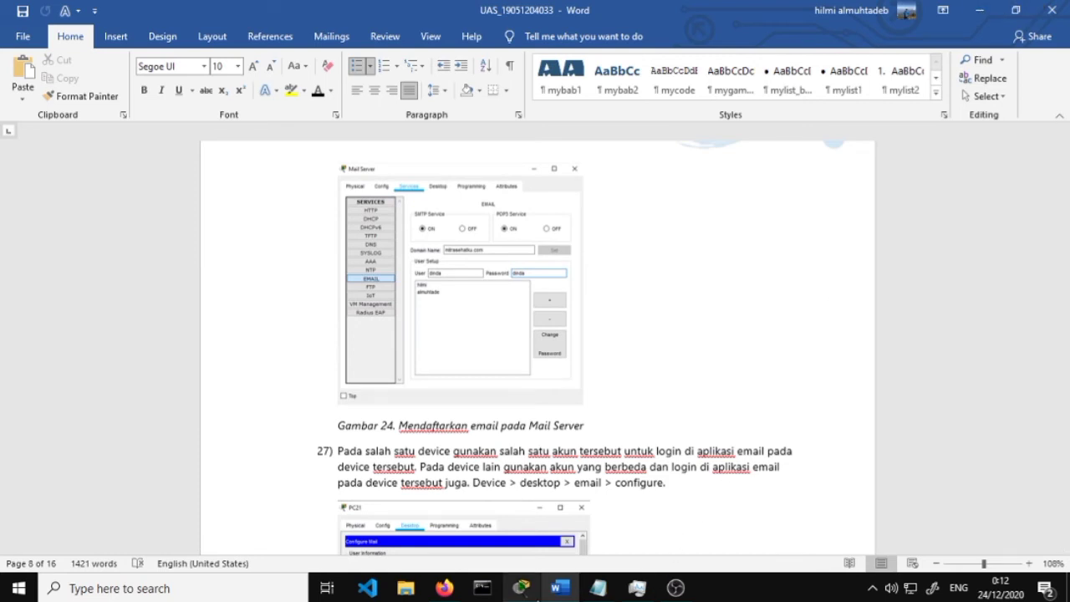
left_click(521, 588)
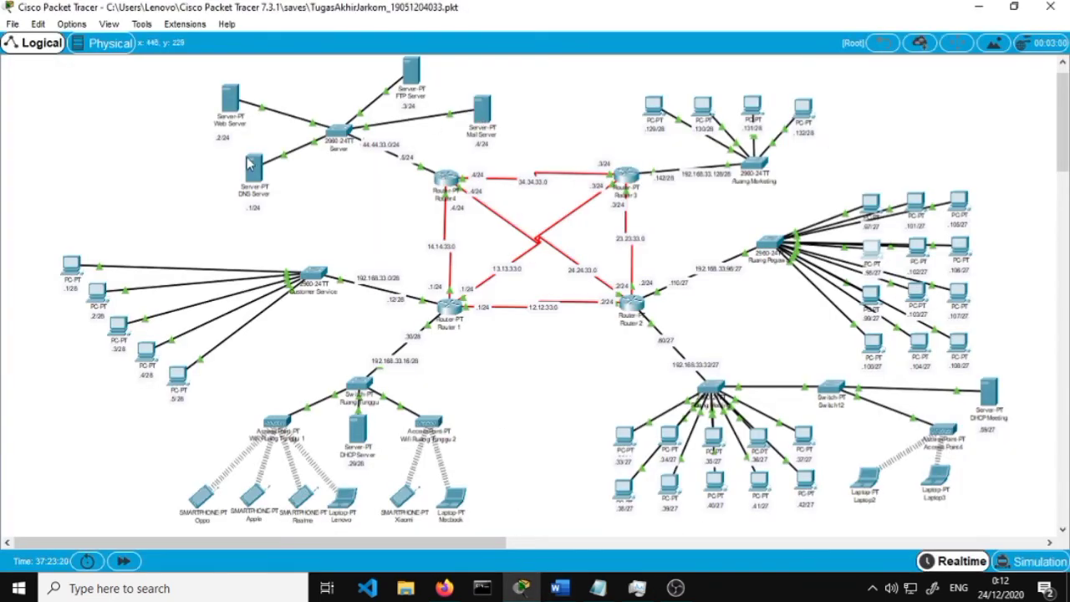
Add a third user name and password in the Mail Server's EMAIL service, then close it
left_click(480, 110)
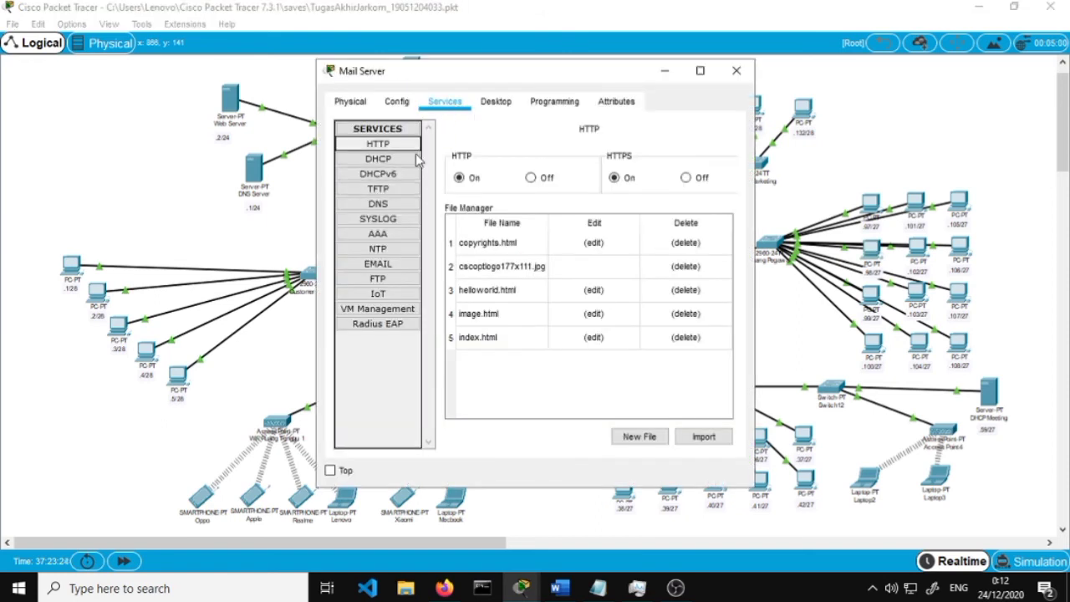
left_click(381, 266)
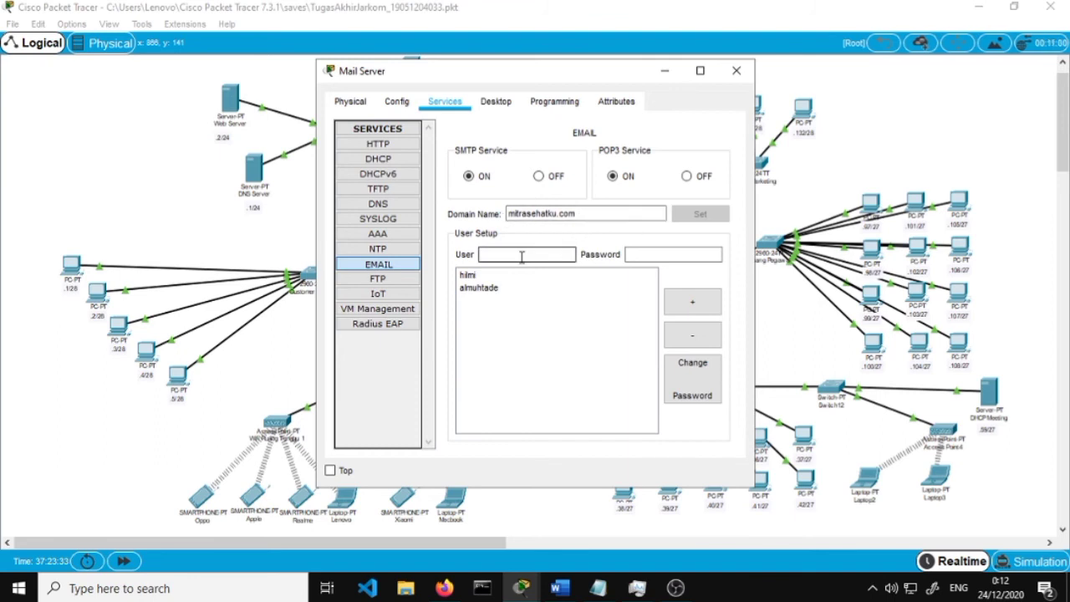
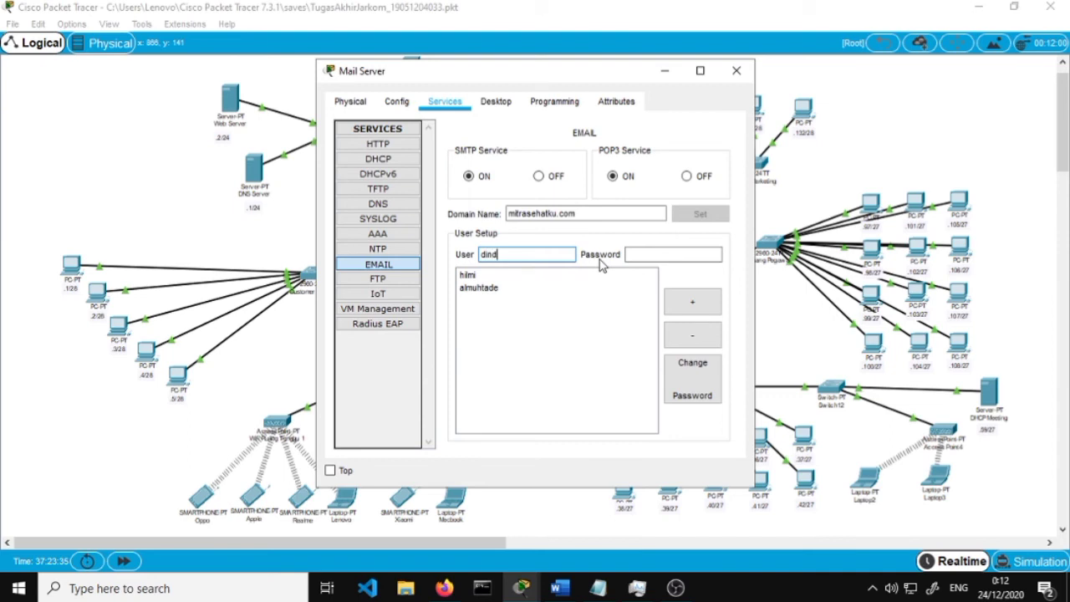
key("Tab")
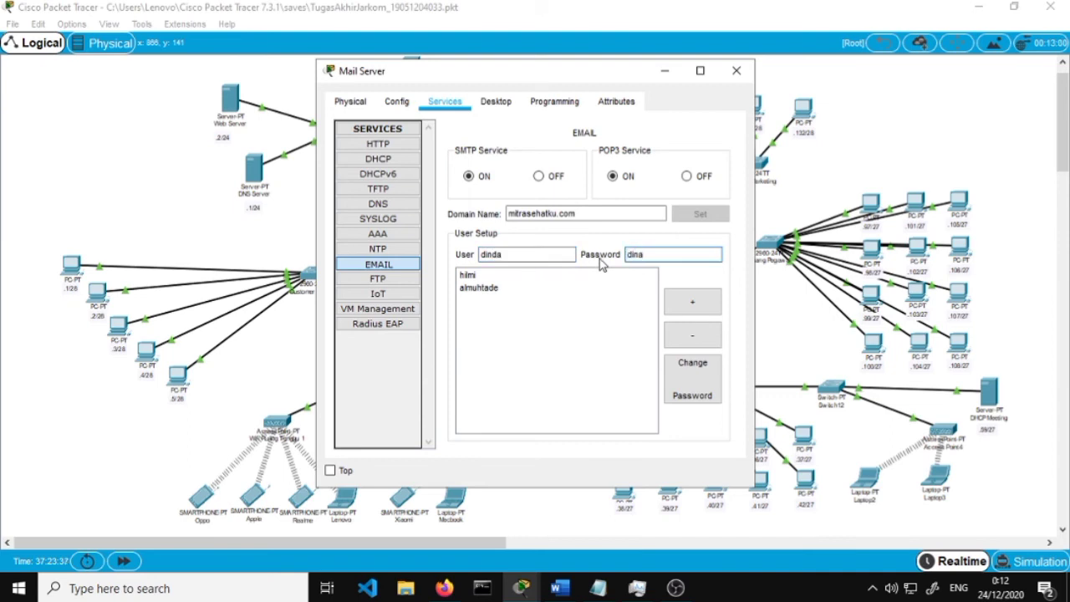
left_click(707, 306)
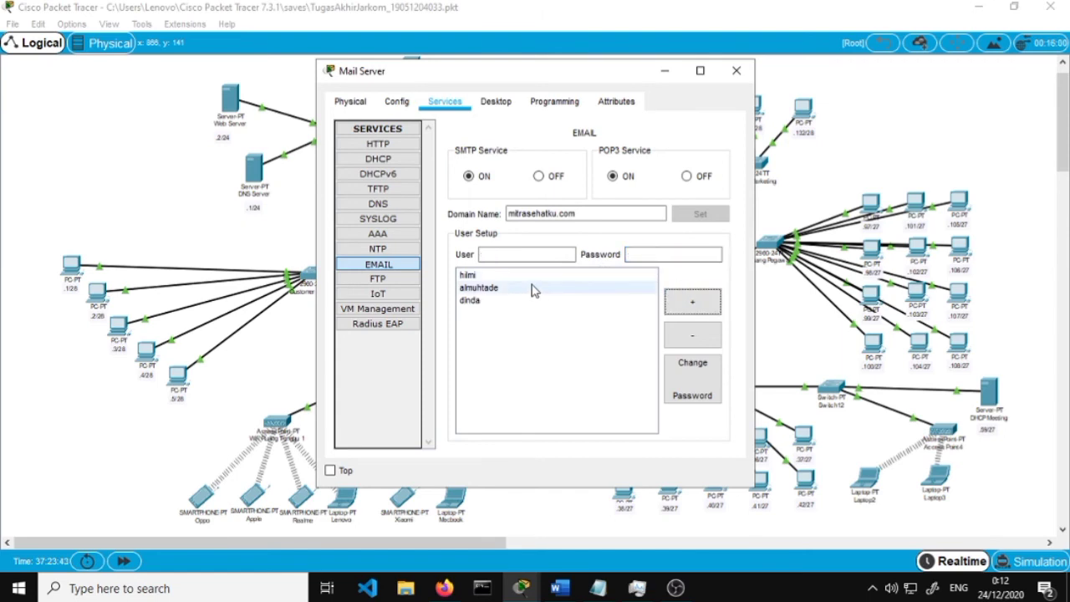
left_click(491, 304)
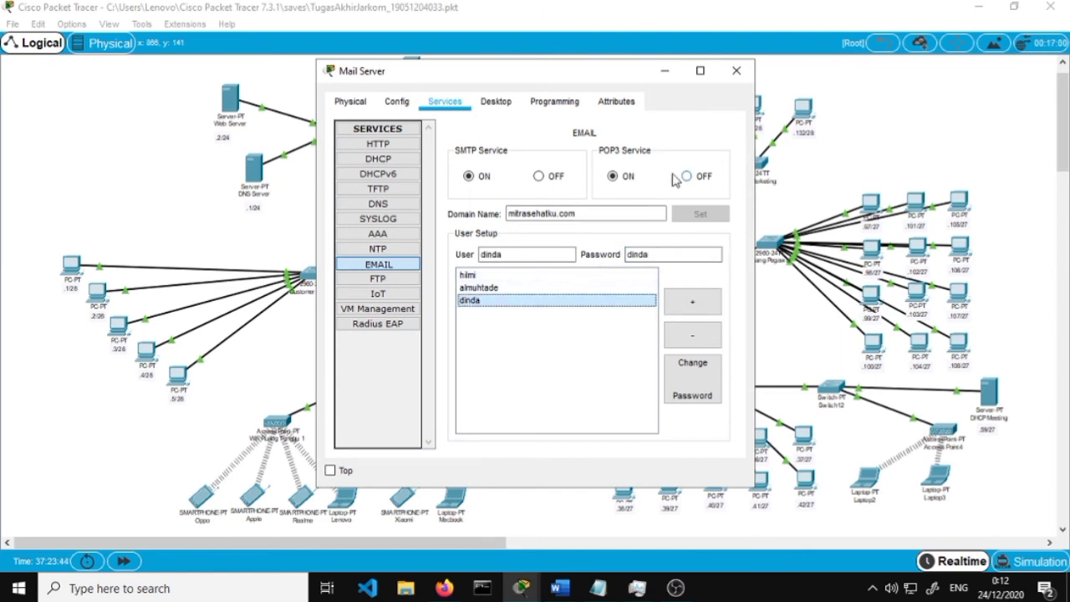
left_click(736, 70)
left_click(559, 588)
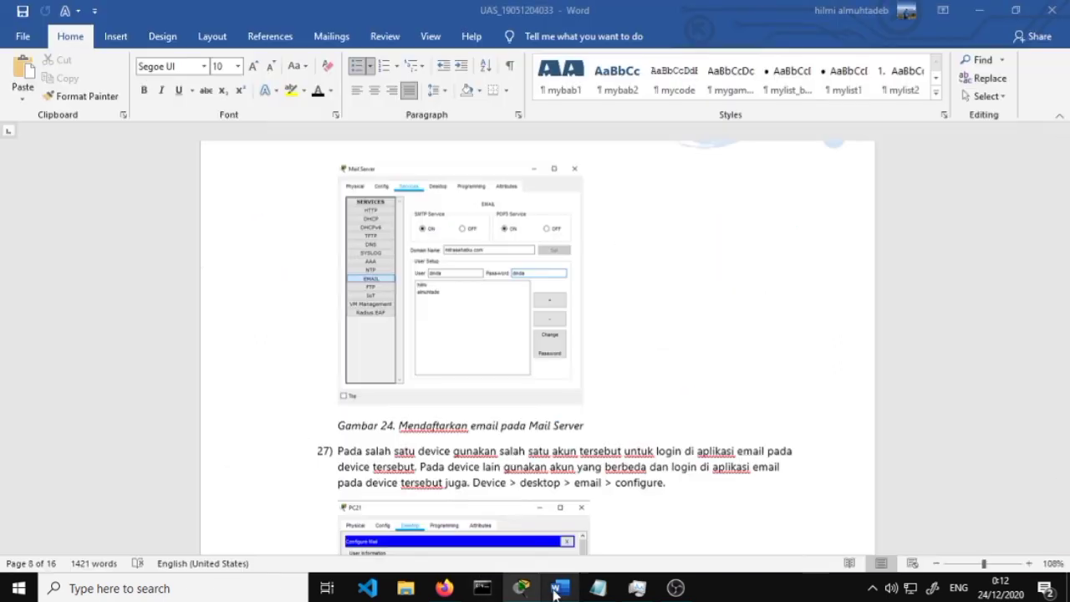
scroll(584, 444, "down", 1)
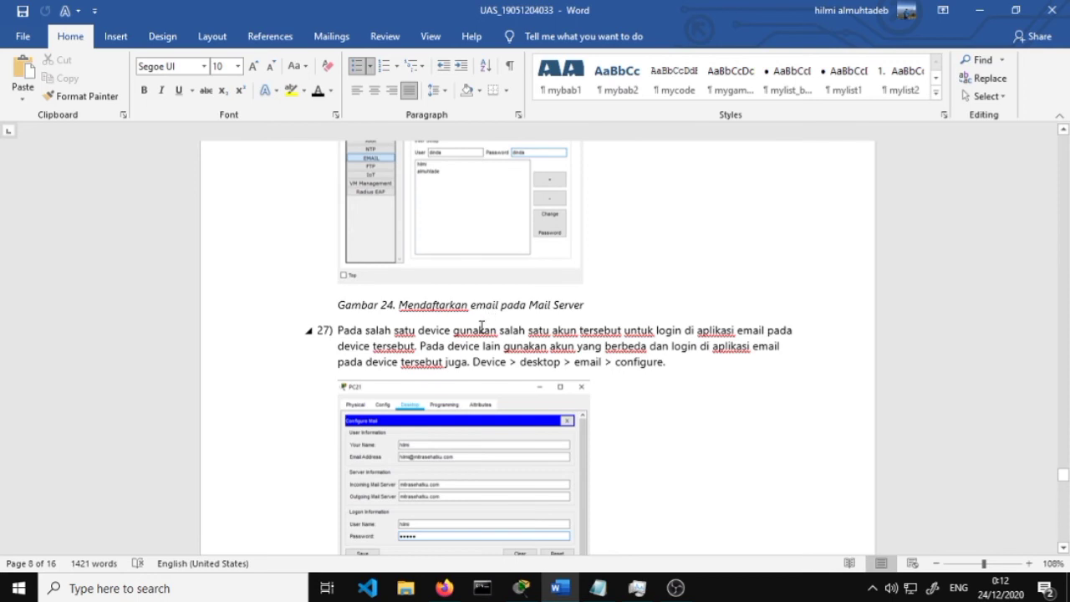
double_click(482, 325)
left_click(549, 330)
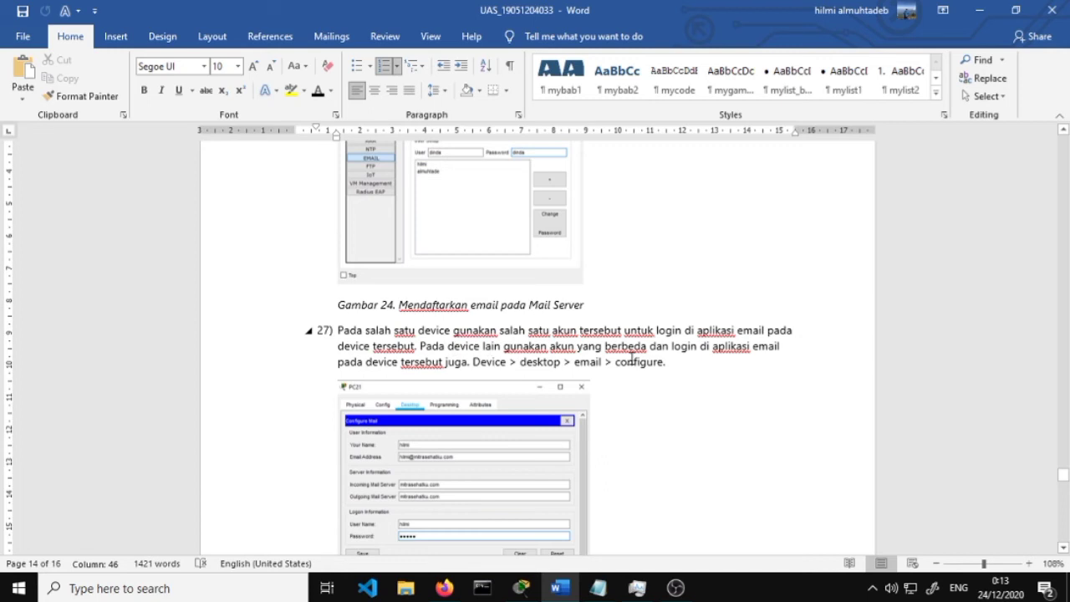
scroll(636, 355, "down", 1)
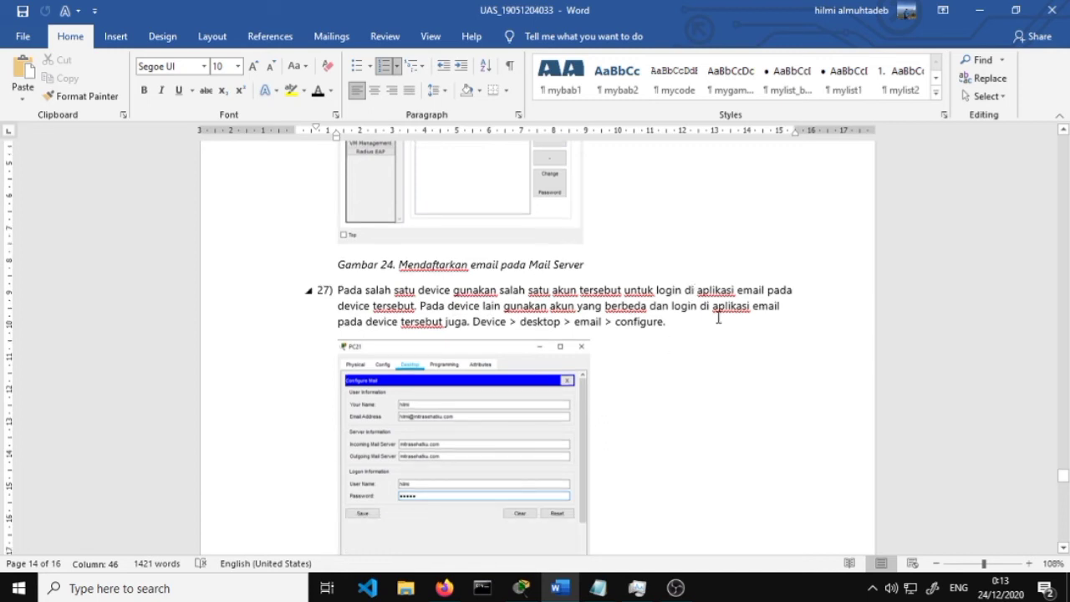
scroll(719, 310, "down", 2)
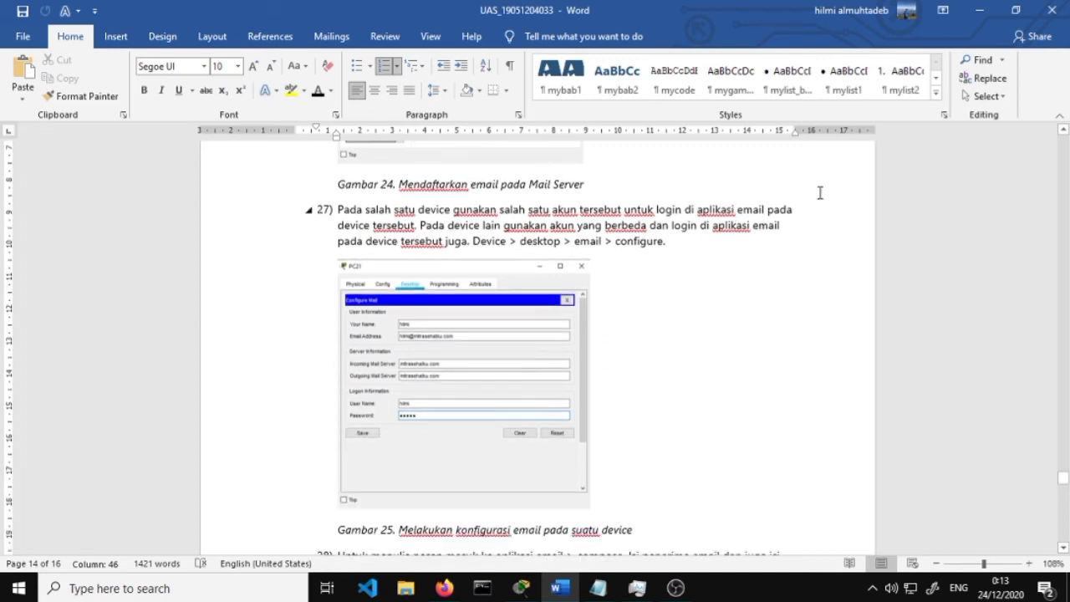
left_click(979, 10)
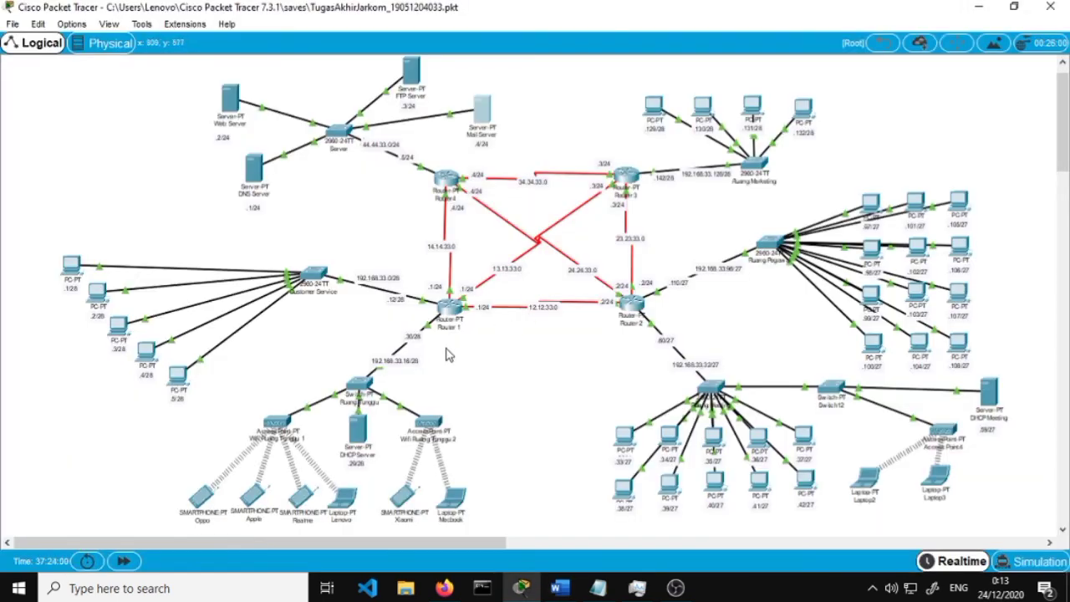
Add a fourth user account with its password in the Mail Server's EMAIL service, then close it
left_click(483, 134)
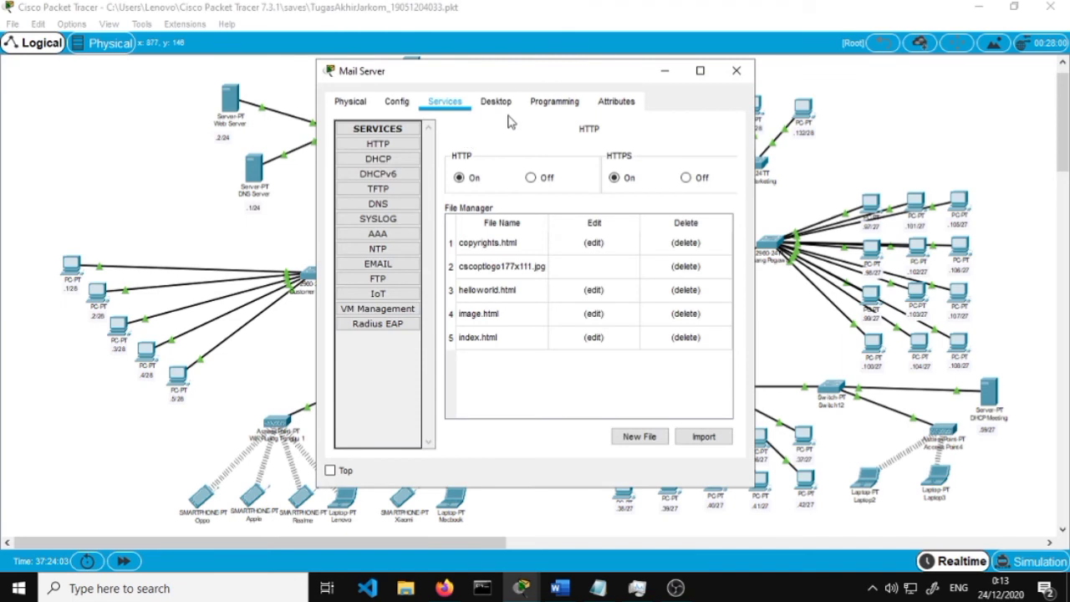
left_click(378, 263)
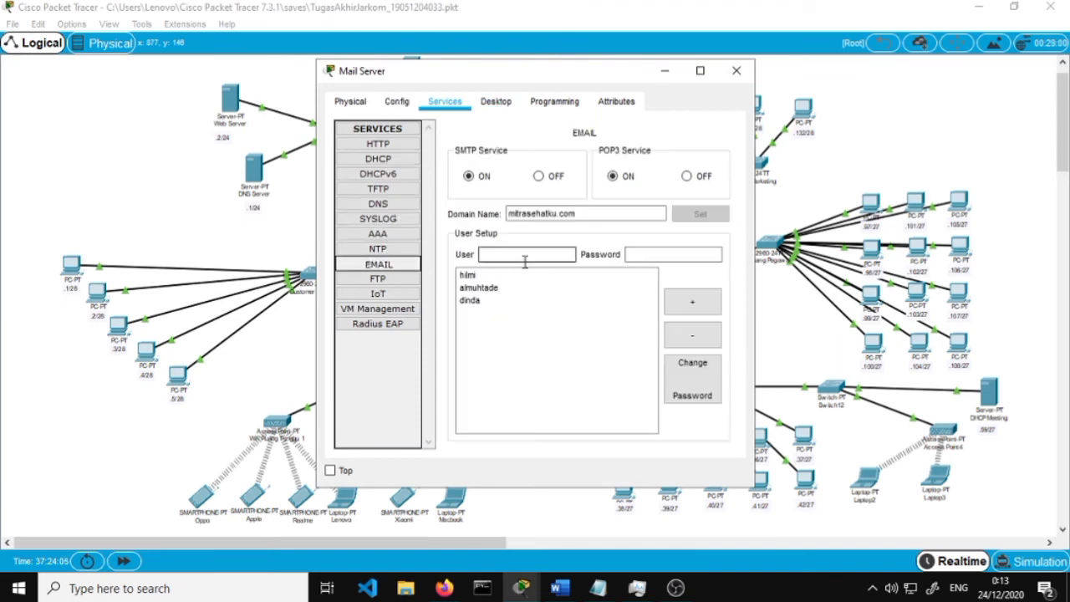
left_click(528, 257)
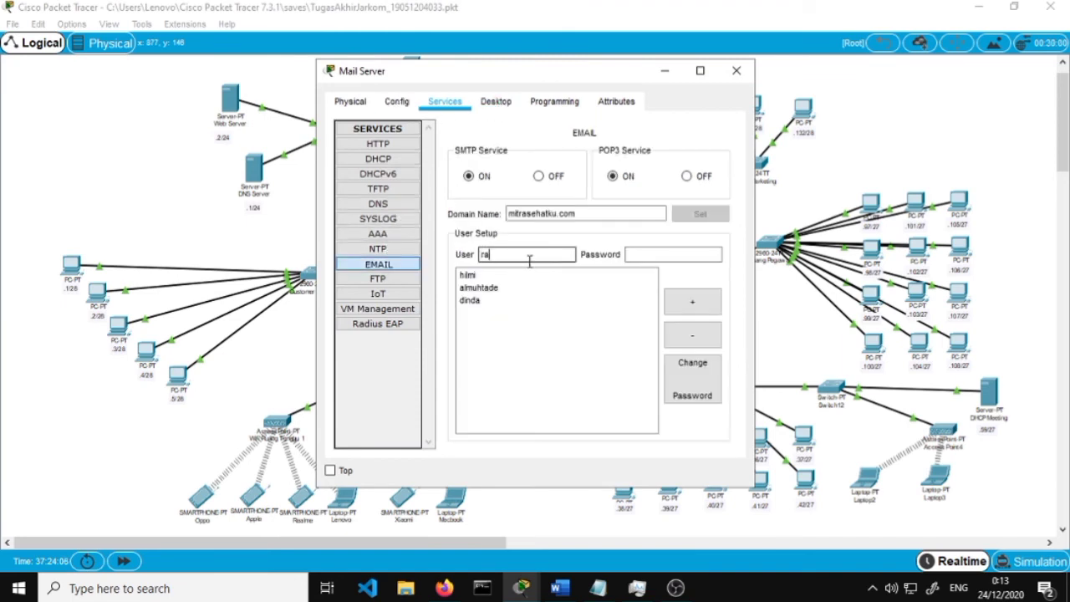
key("Tab")
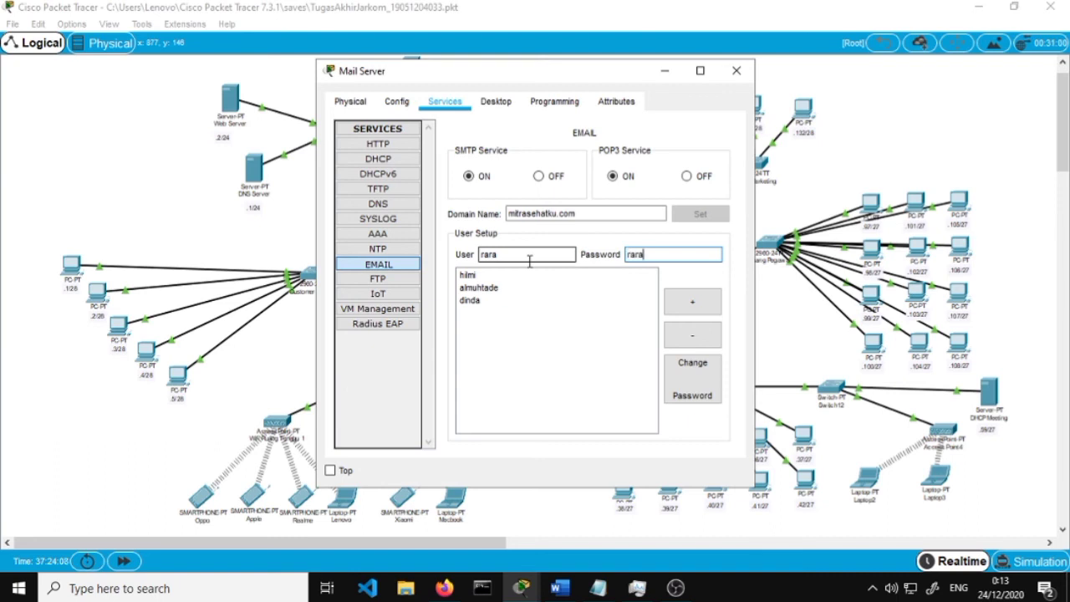
left_click(691, 303)
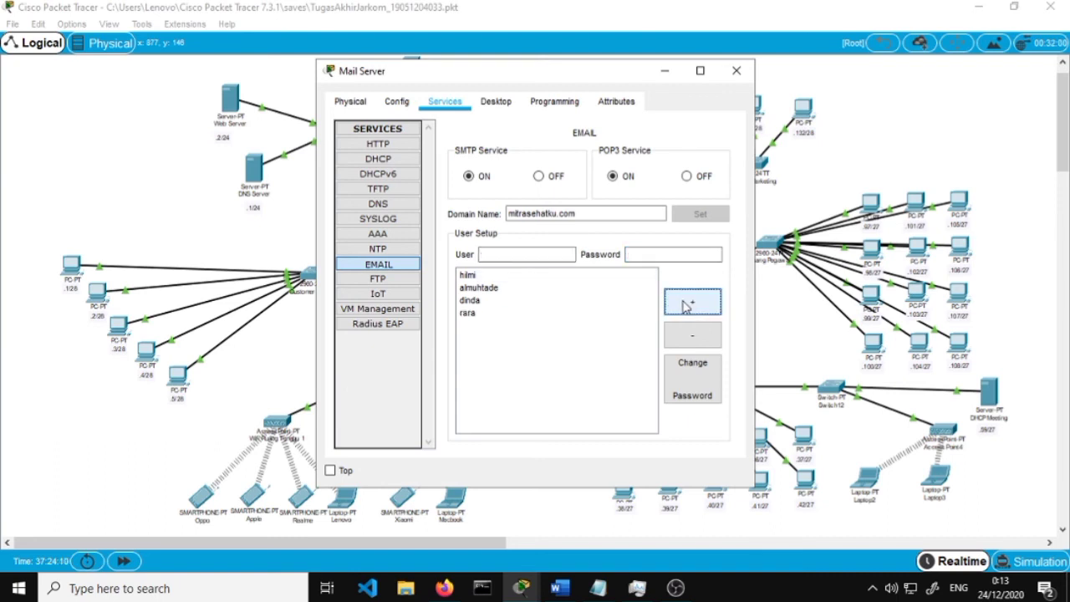
left_click(736, 70)
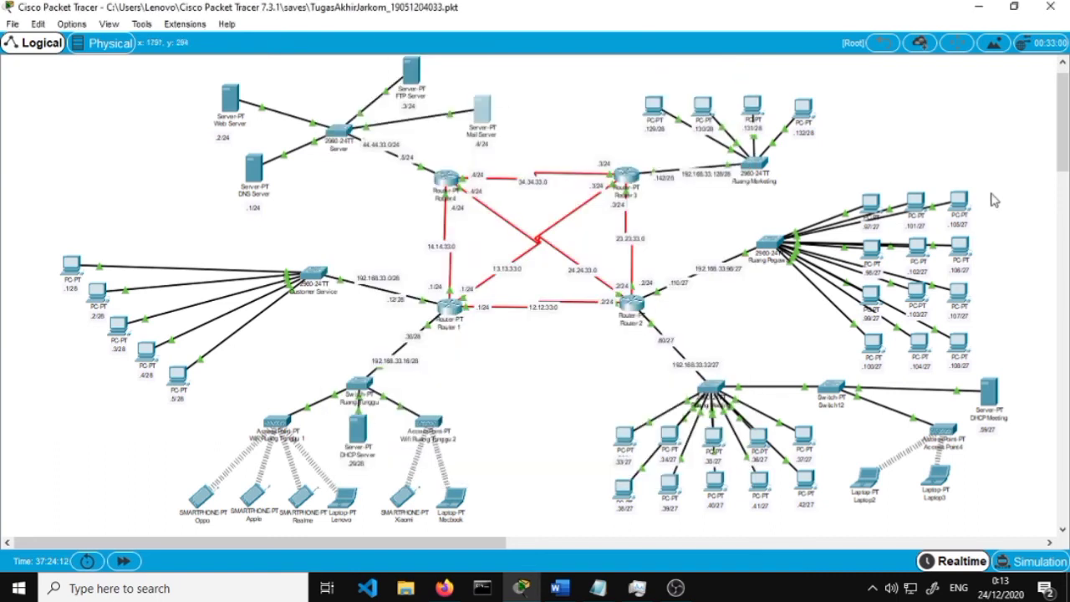
left_click(961, 204)
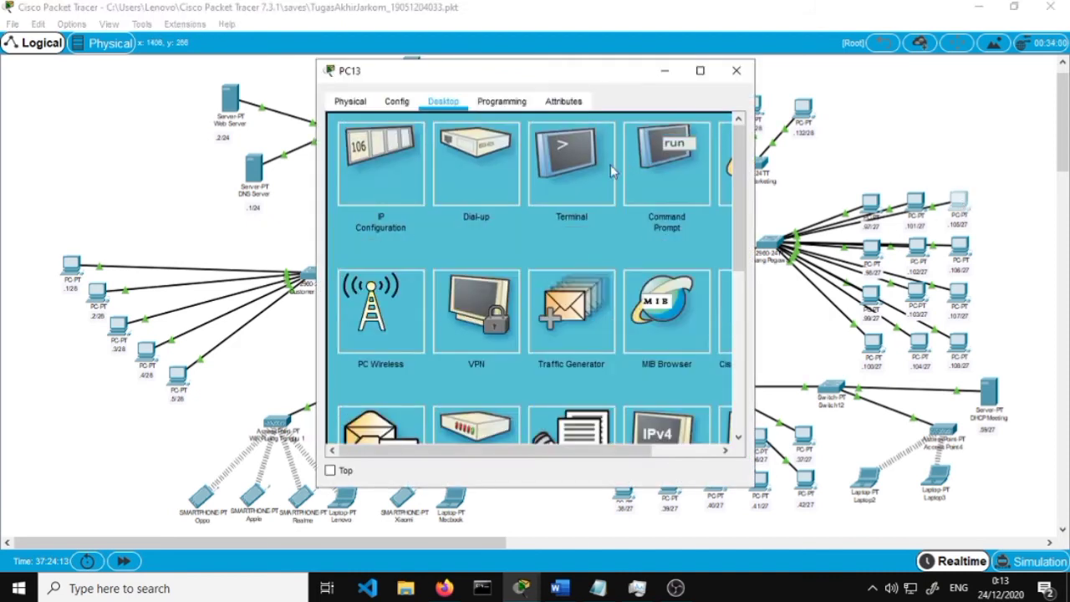
Open PC13's Email client, checking the Word guide before returning to the empty Configure Mail form
scroll(512, 257, "down", 2)
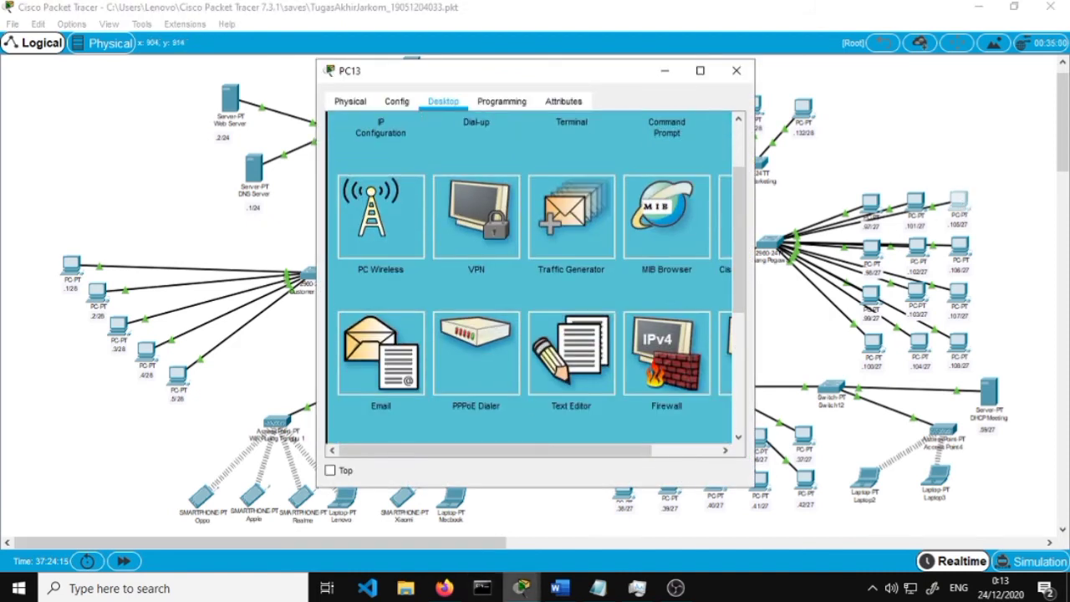
left_click(381, 361)
left_click(559, 587)
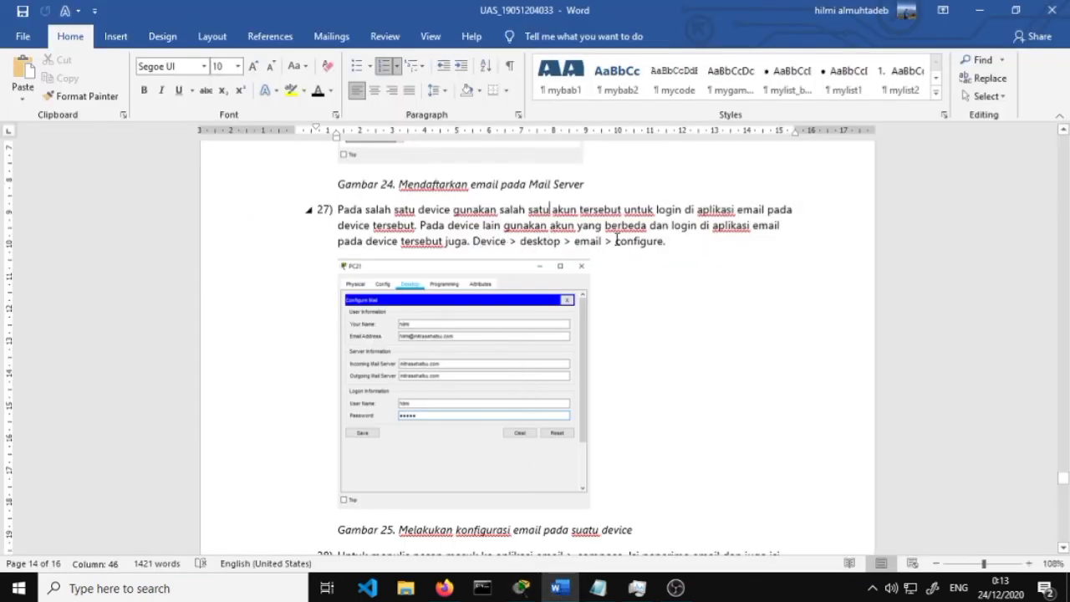
left_click(993, 12)
scroll(529, 137, "up", 2)
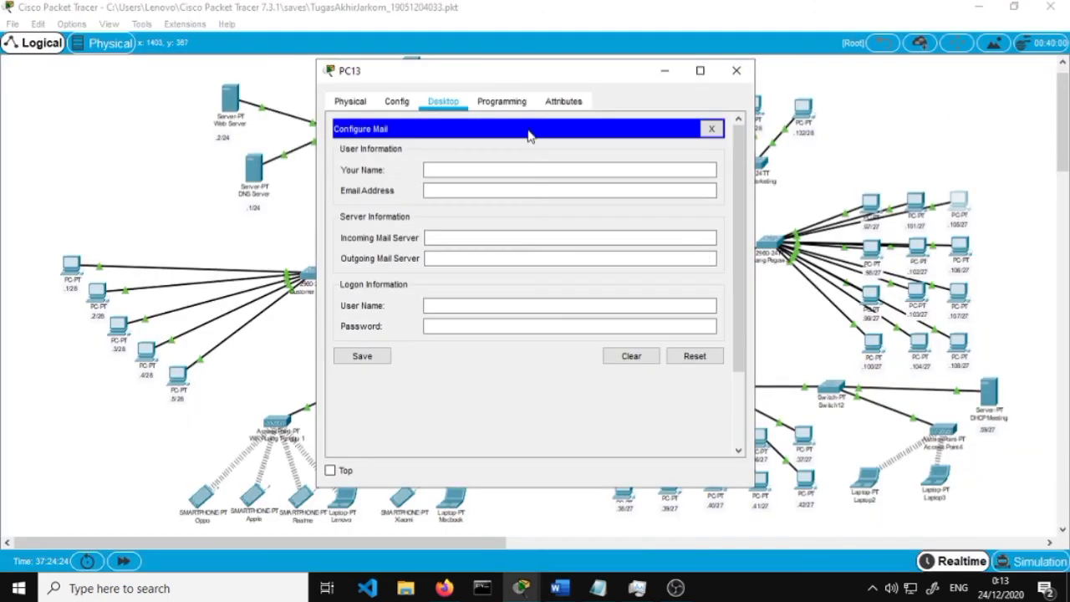
Enter the display name and email address, and set both incoming and outgoing servers to mitrasehatku.com
left_click(527, 164)
type("din")
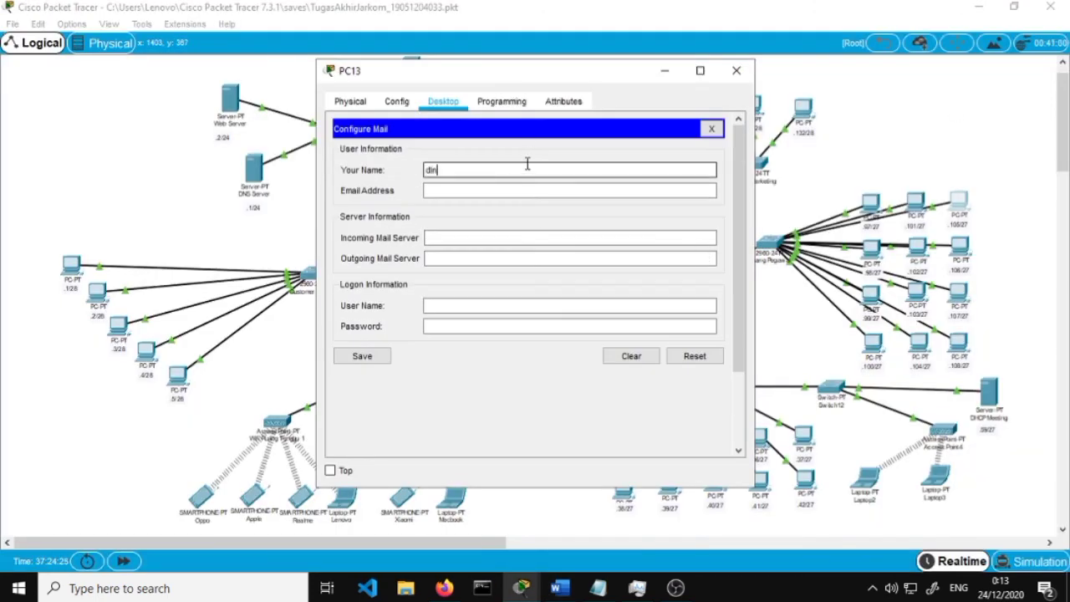
type("da")
key("Tab")
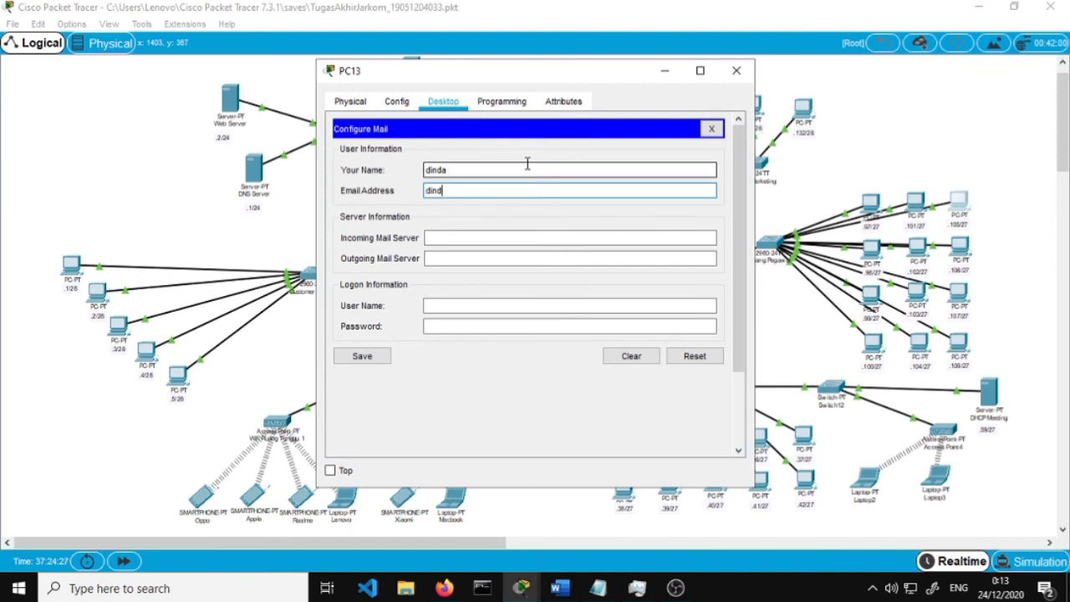
key("Tab")
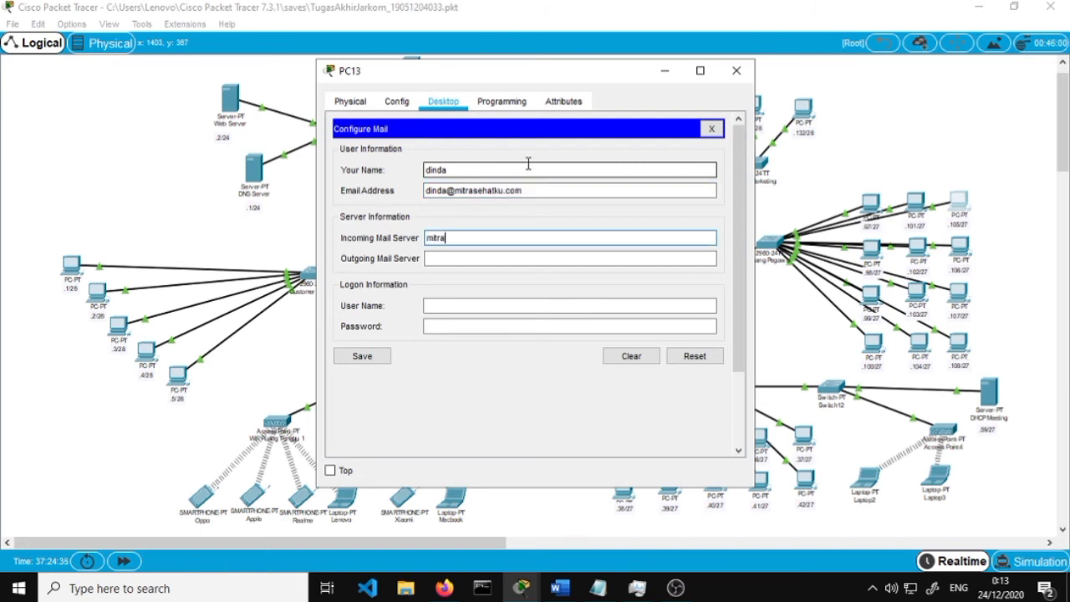
type("mitrasehatku.com")
key("Tab")
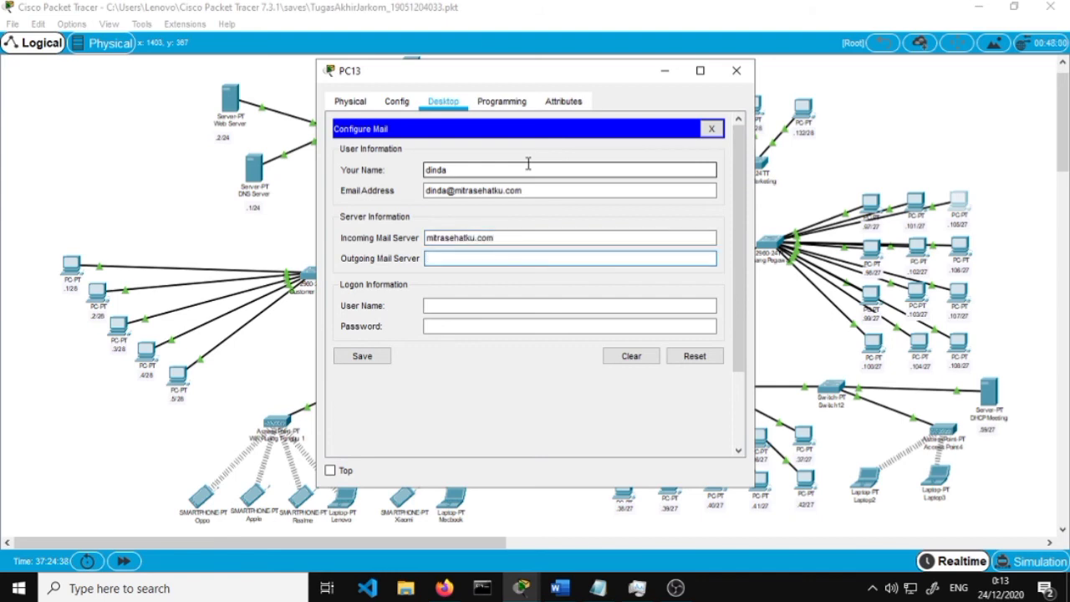
type("mitrasehatku.com")
key("ctrl+a")
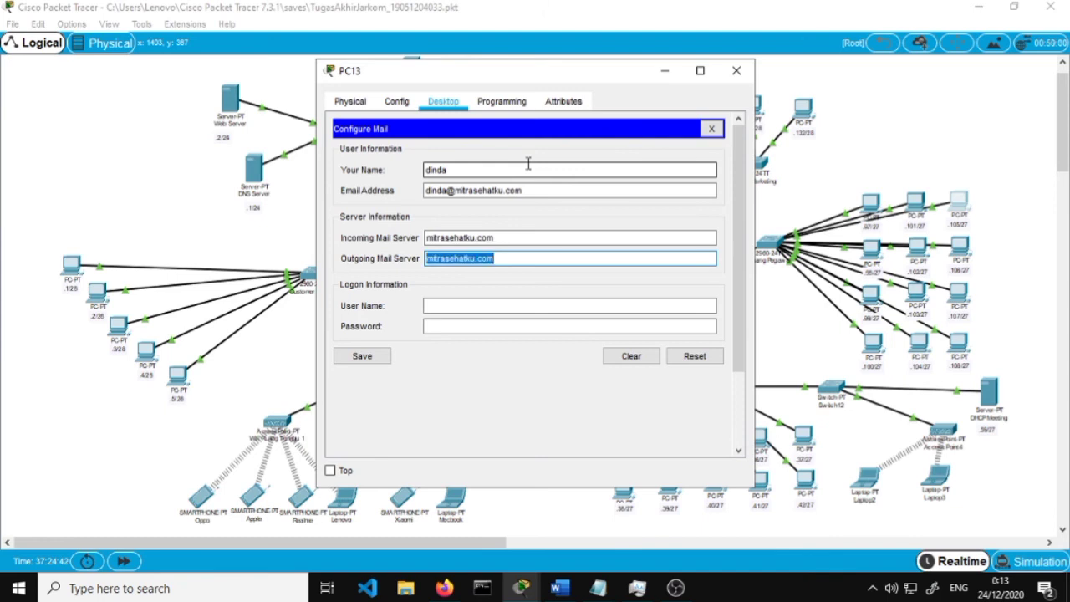
Fill in the login user name and password, then save PC13's mail account settings
scroll(522, 200, "down", 2)
left_click(509, 207)
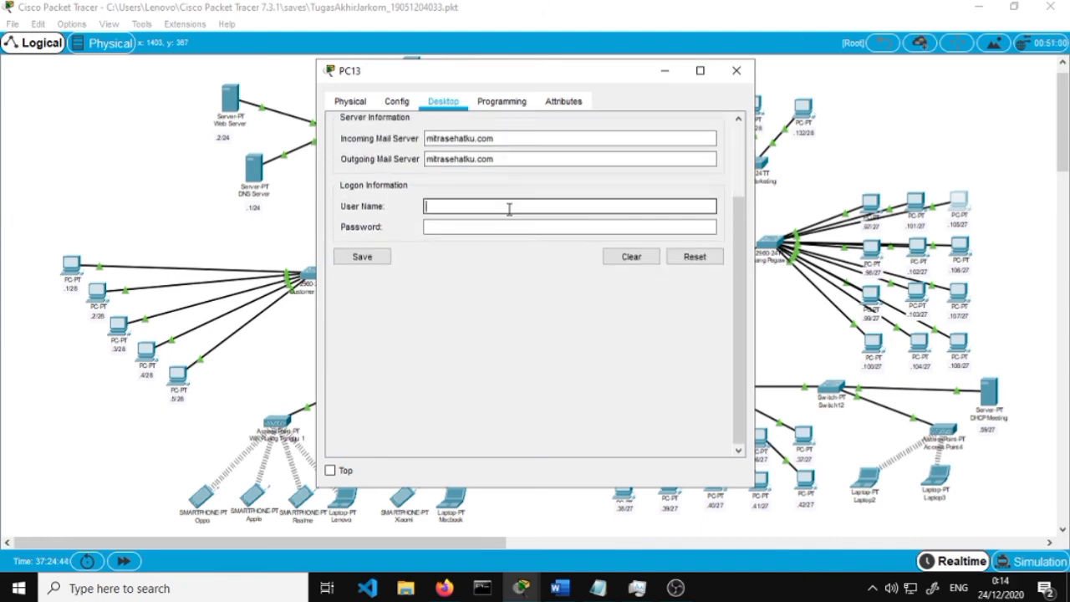
type("dinda")
key("Tab")
type("d")
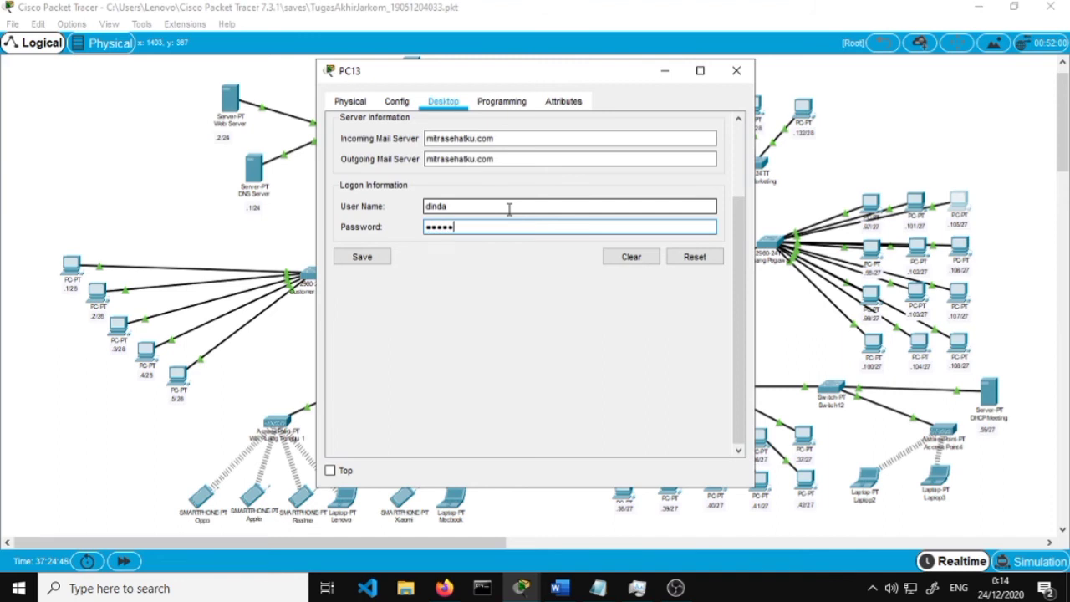
key("BackSpace")
key("BackSpace")
key("BackSpace")
key("BackSpace")
left_click(383, 260)
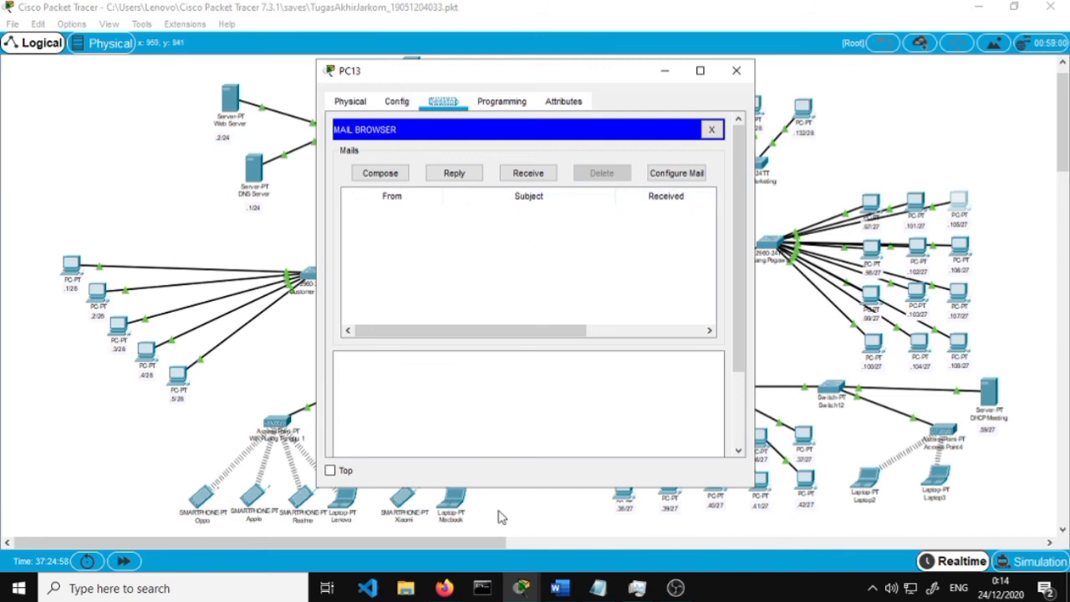
Review the Word report's steps 28–29 on composing and replying to email, then return to Packet Tracer
left_click(444, 588)
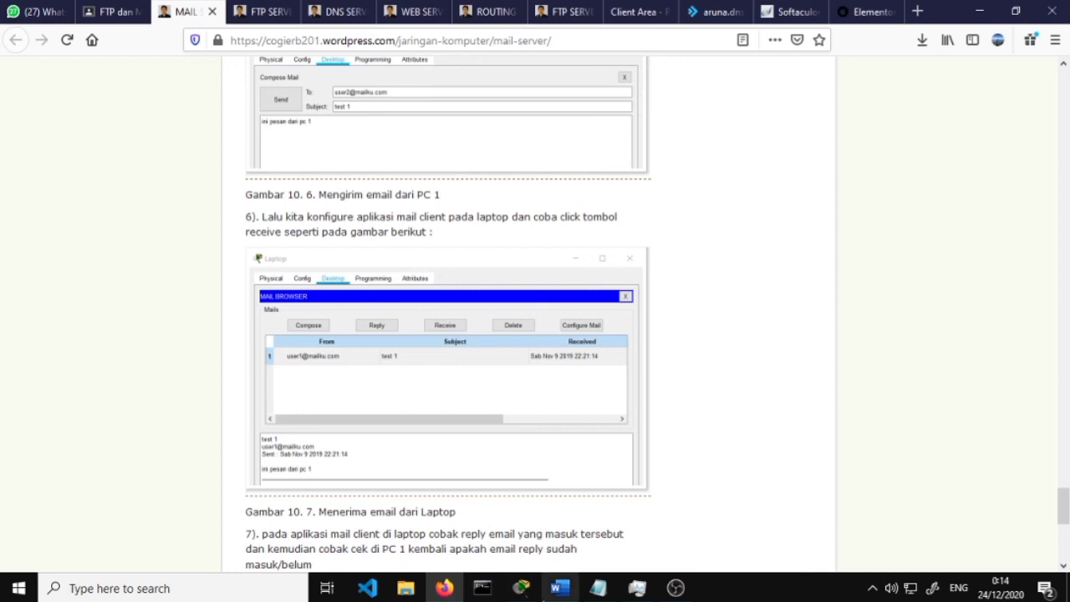
left_click(559, 588)
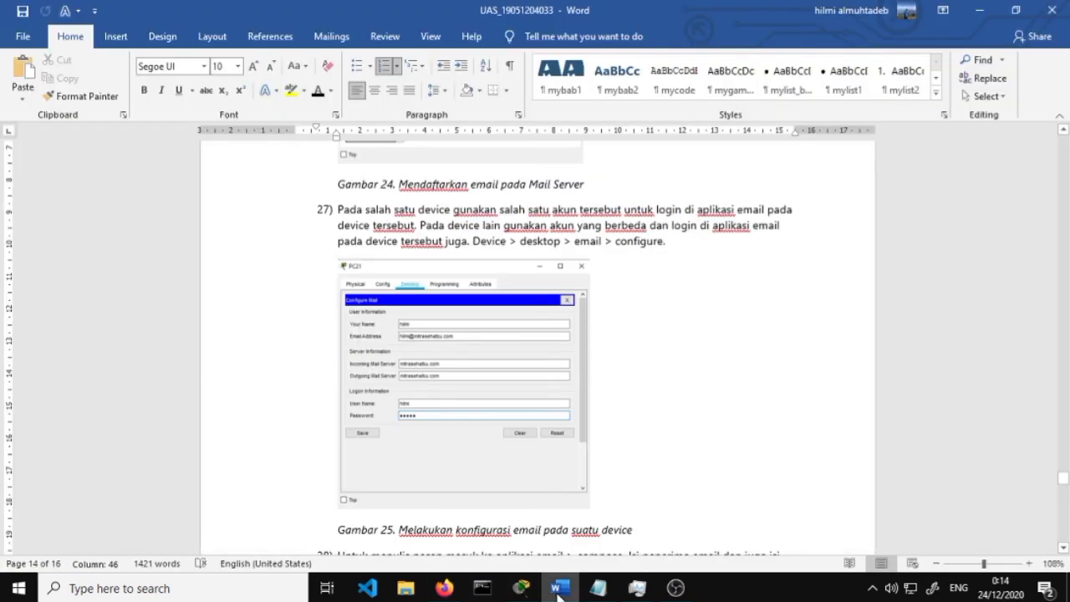
scroll(463, 352, "down", 4)
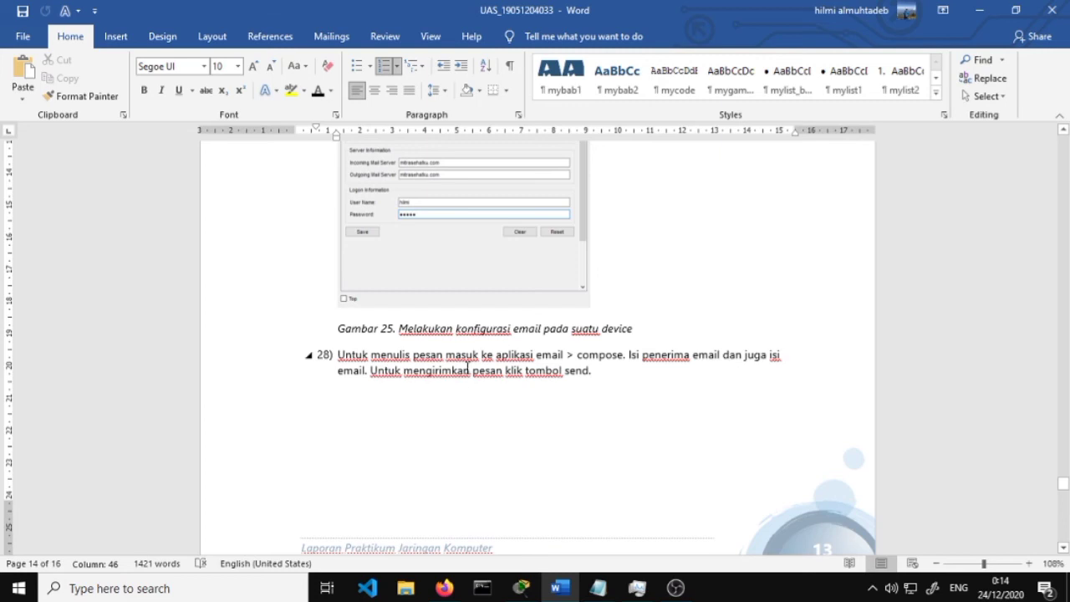
scroll(557, 387, "down", 6)
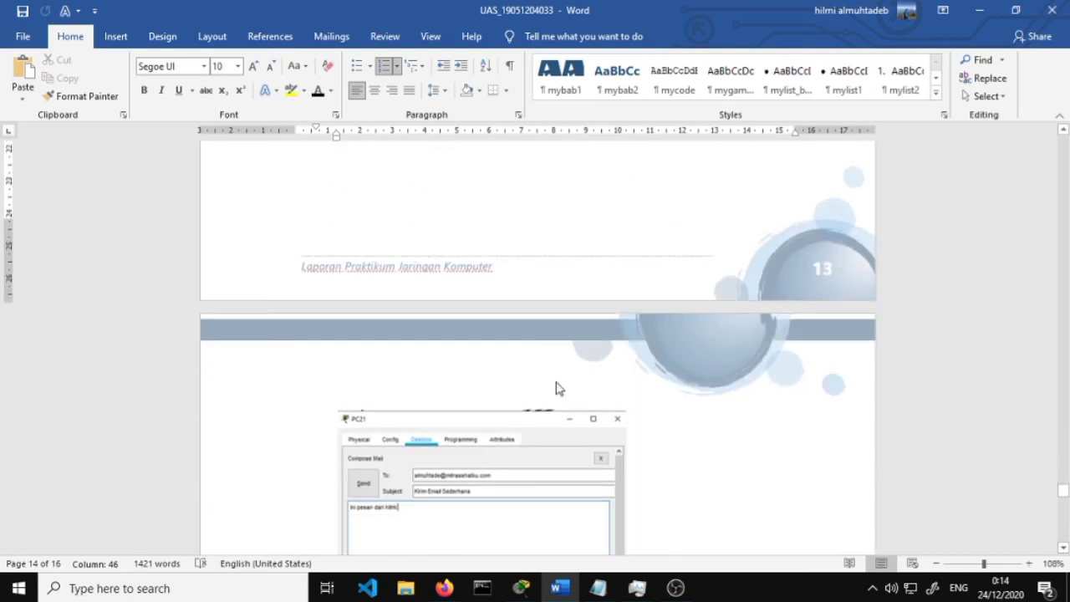
scroll(557, 387, "down", 3)
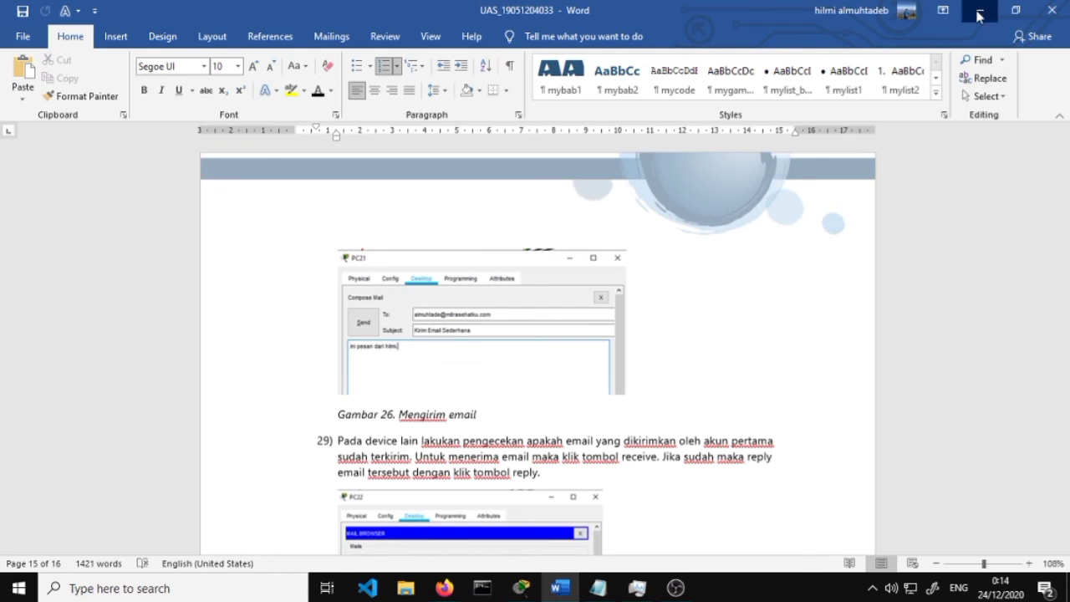
left_click(980, 16)
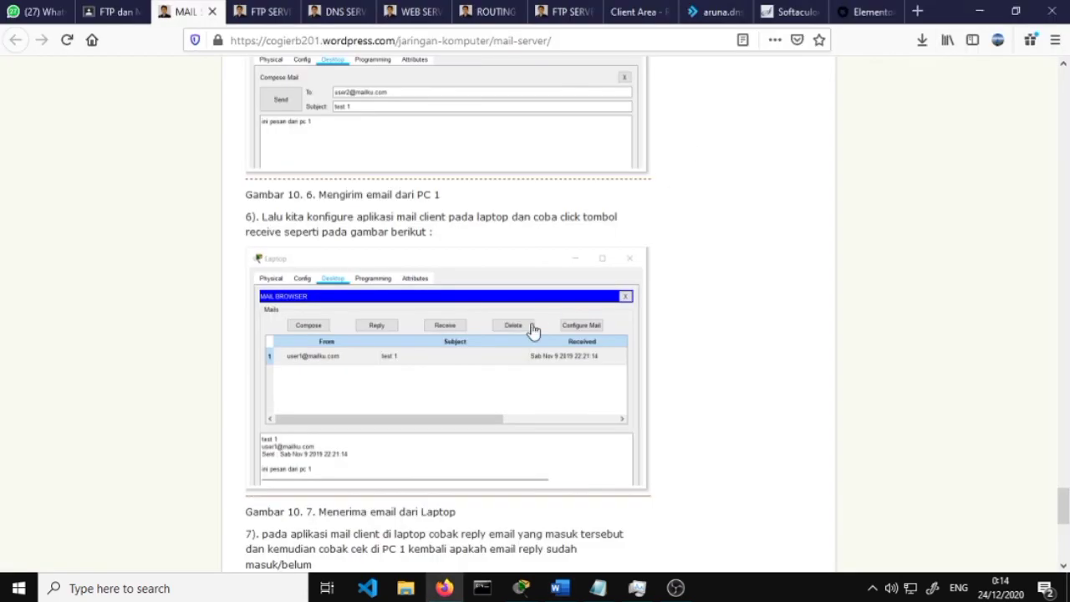
left_click(520, 589)
In PC13's mail browser, draft a new email to another mitrasehatku.com account, with a message body
mouse_move(520, 585)
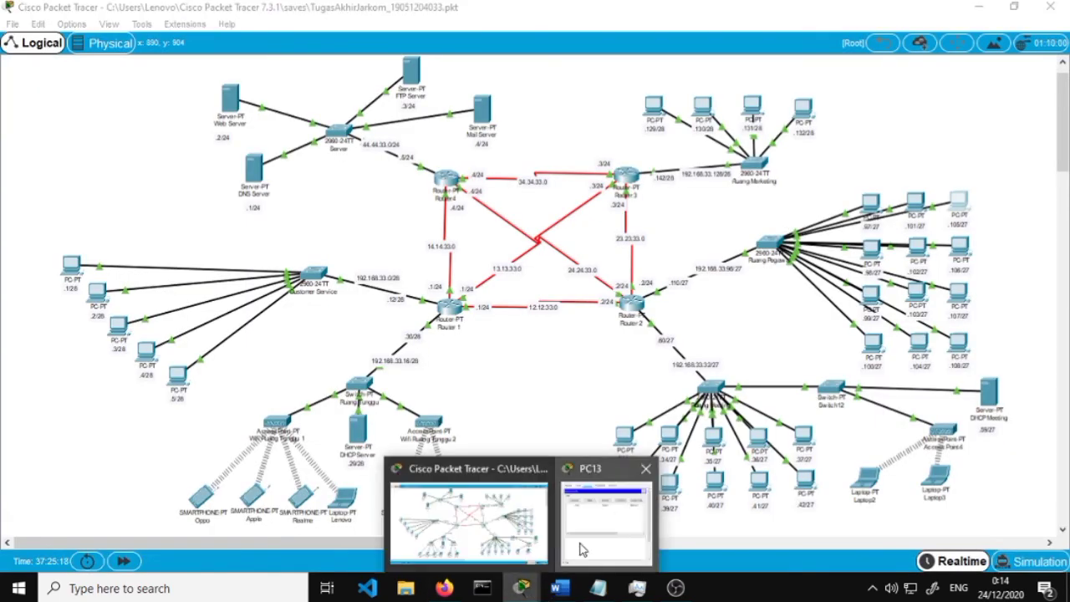
left_click(583, 550)
left_click(370, 176)
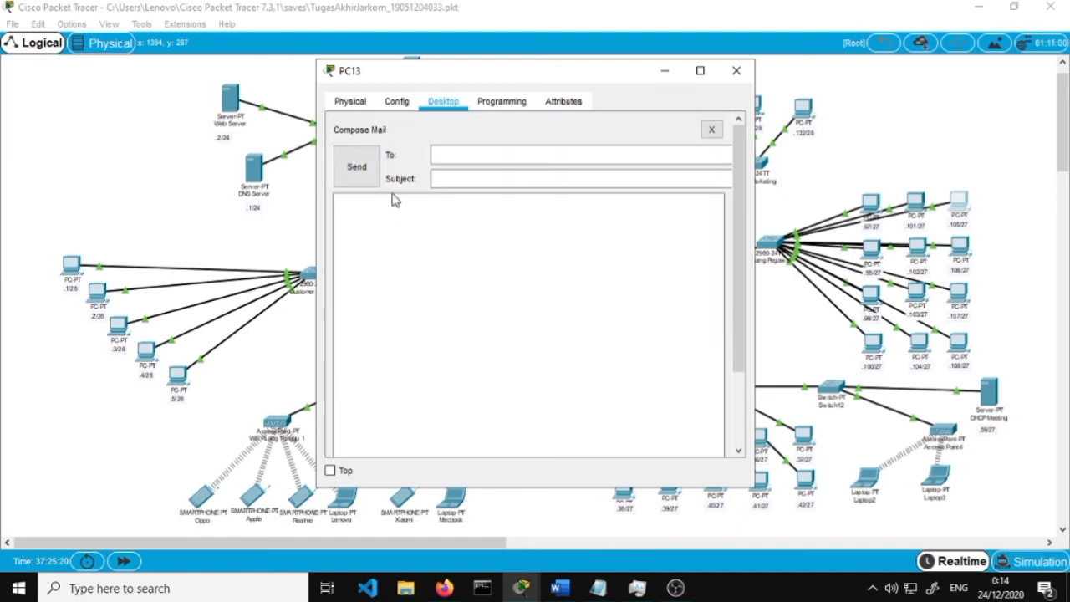
left_click(492, 159)
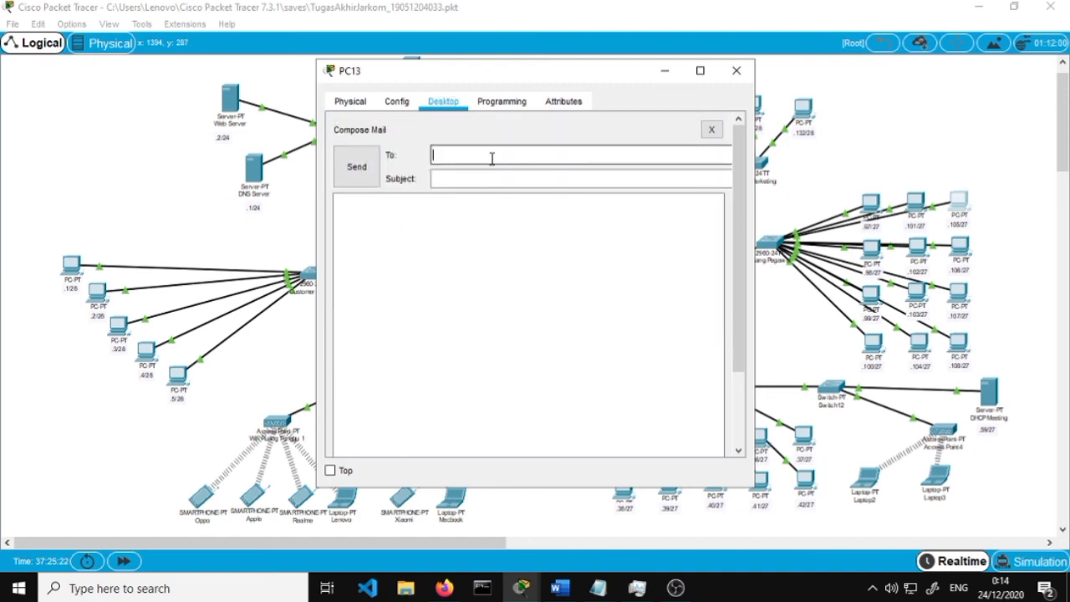
key("Tab")
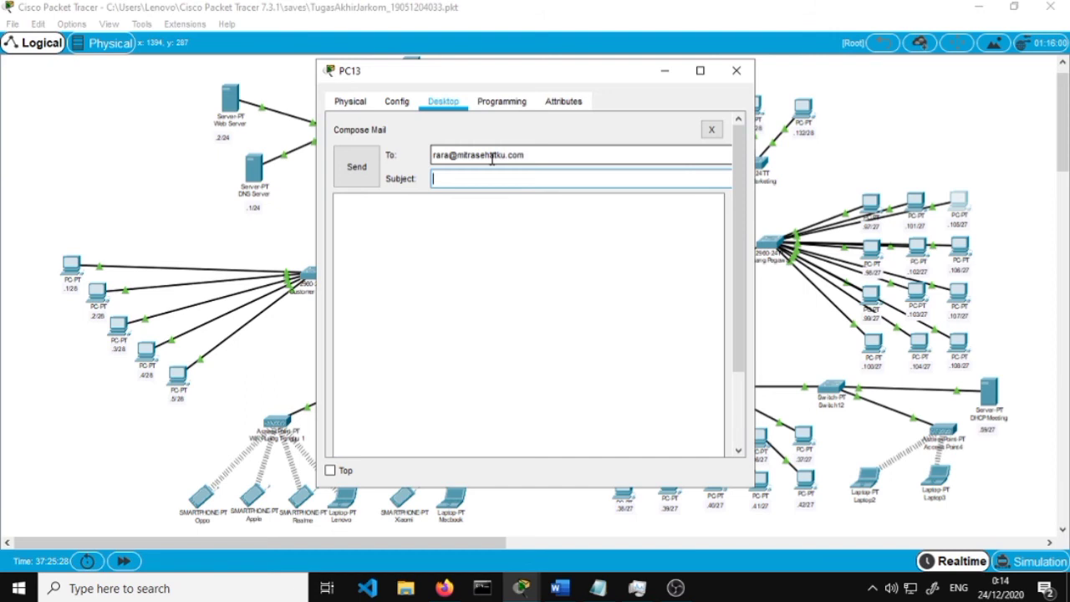
type("aku mencintaimu")
key("Tab")
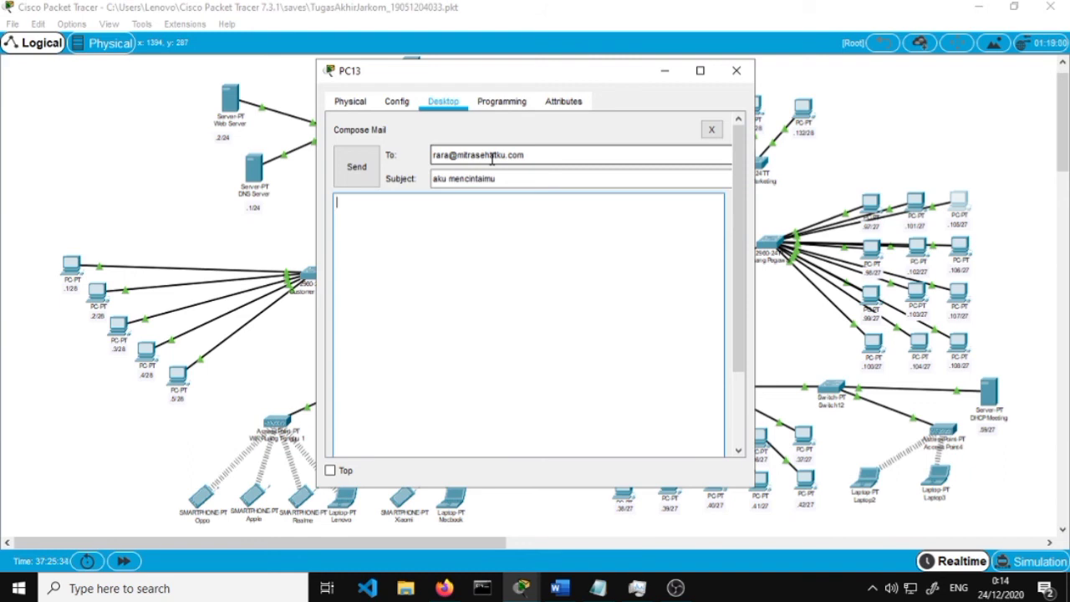
type("ini ada lah pesan")
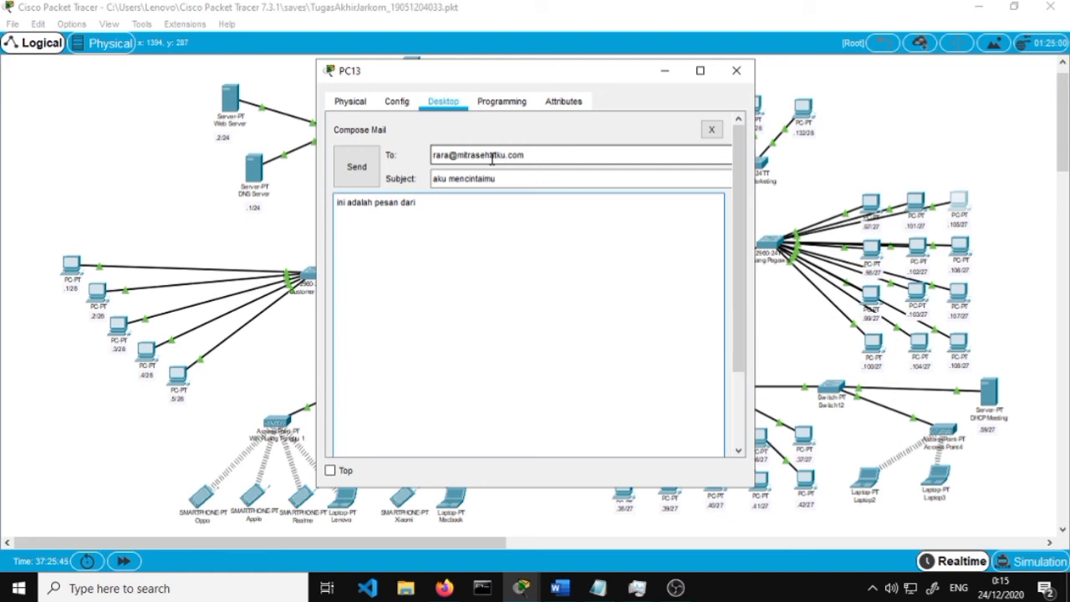
type("da")
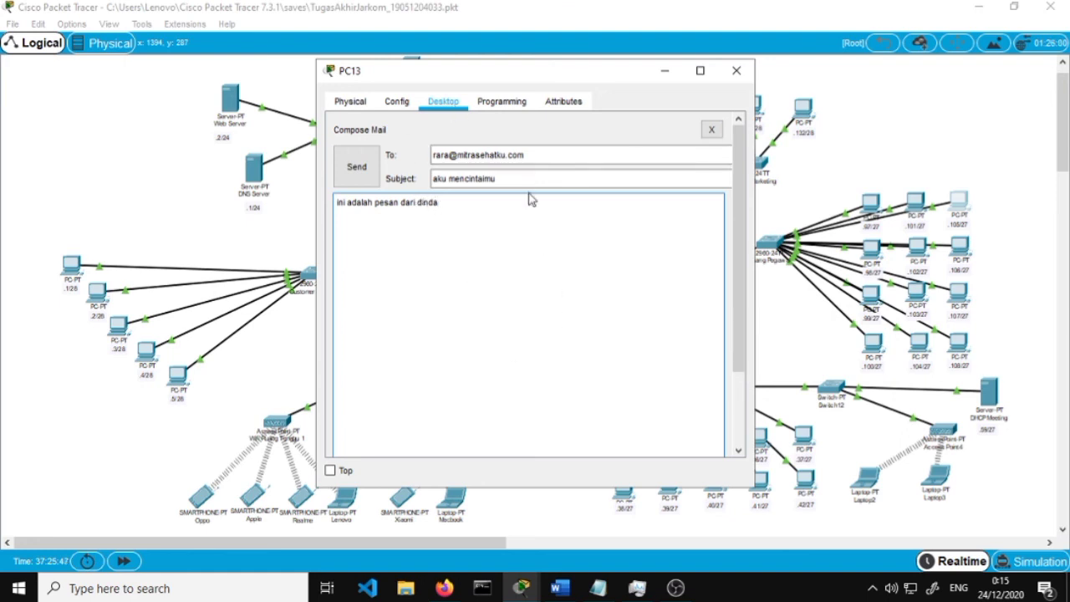
Replace the subject with 'halo mitrasehatku' and send the email
left_click(534, 177)
left_click_drag(534, 177, 361, 178)
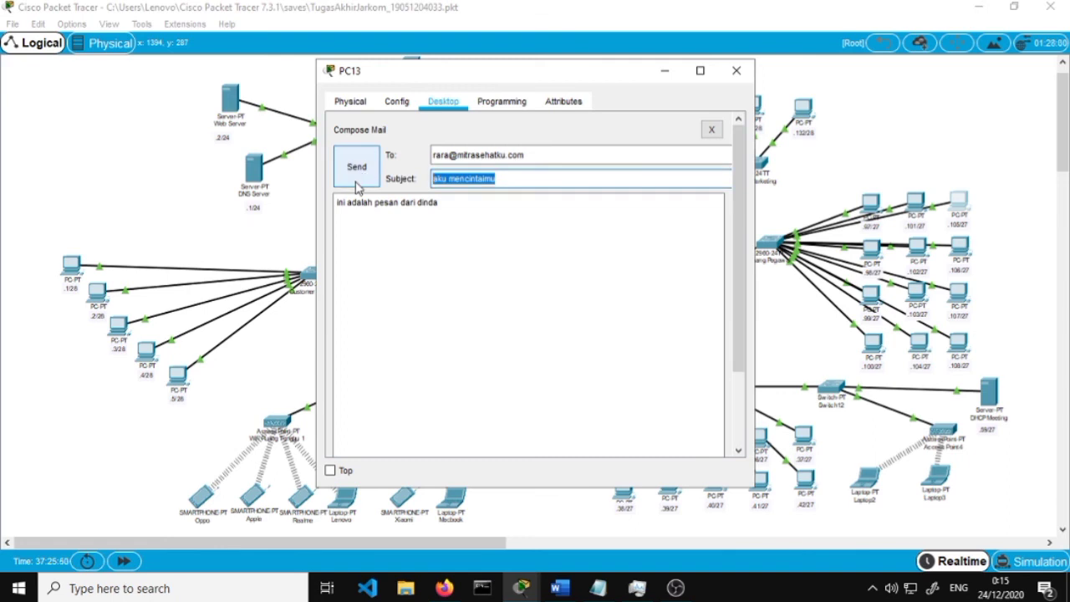
type("halo m")
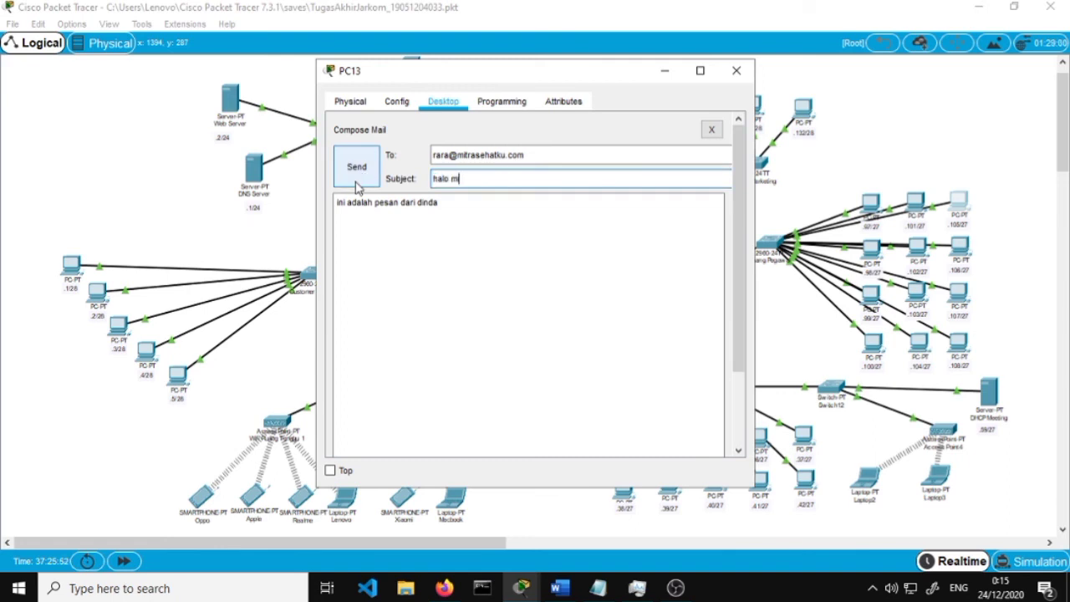
type("itrasehatku")
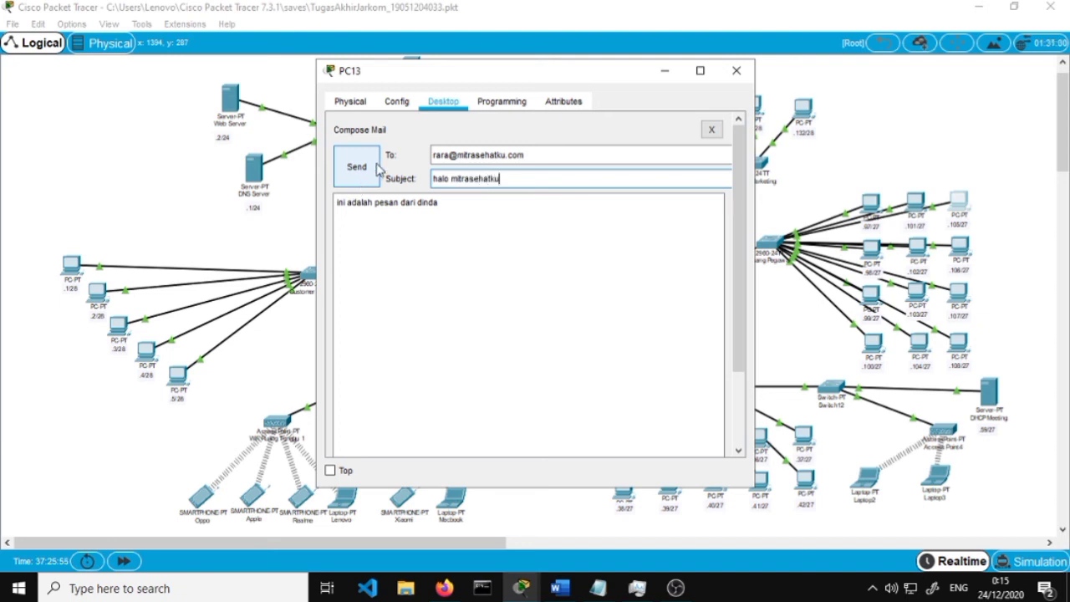
left_click(362, 167)
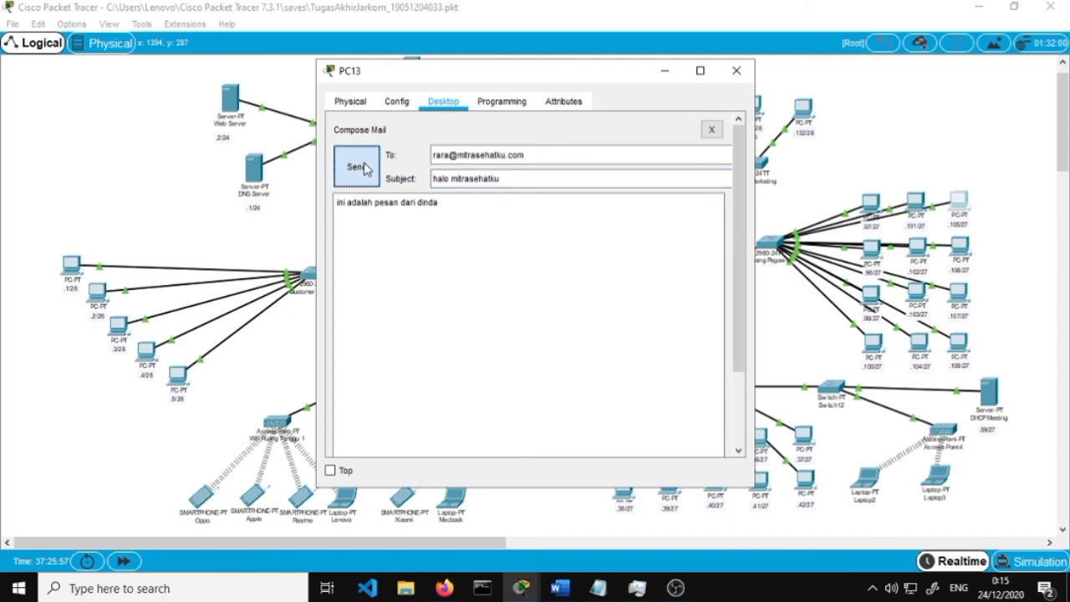
Close PC13, read step 29 of the Word report on receiving and replying, then open PC14
left_click(736, 71)
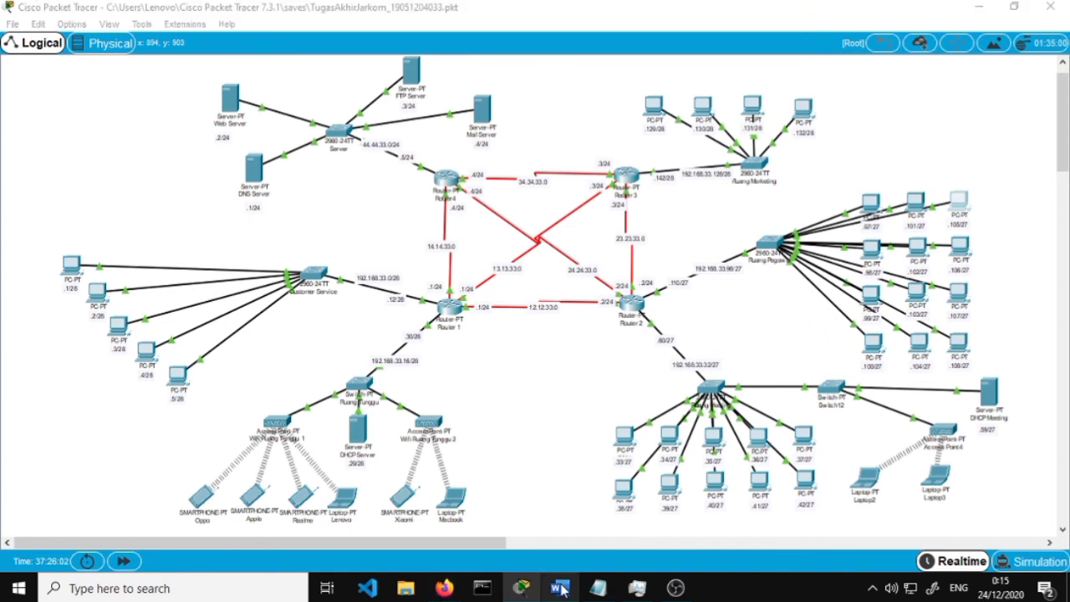
left_click(560, 587)
scroll(596, 483, "down", 1)
scroll(596, 482, "down", 2)
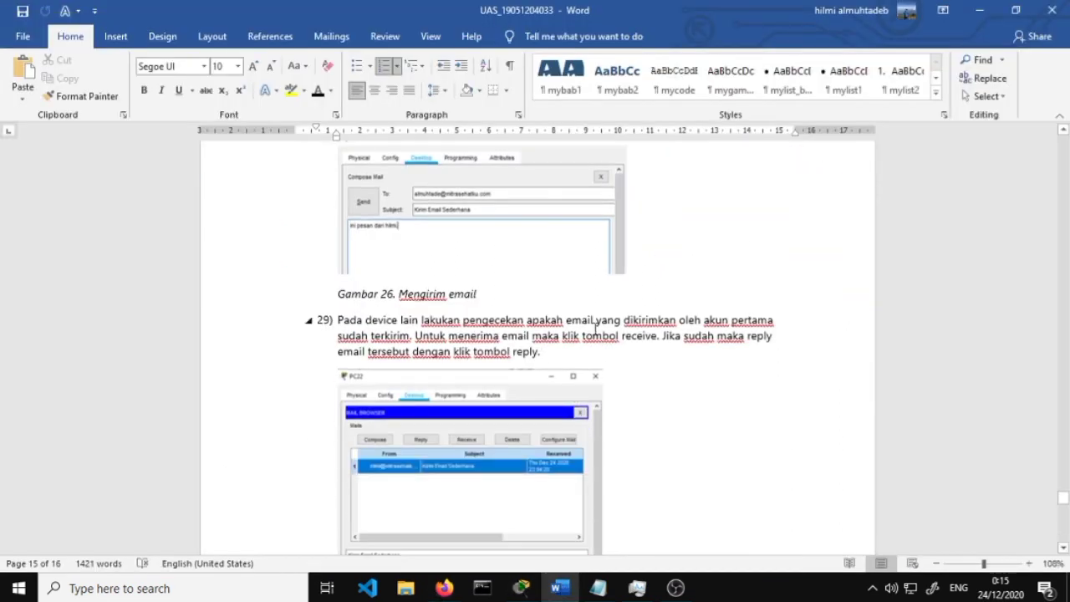
scroll(639, 329, "down", 2)
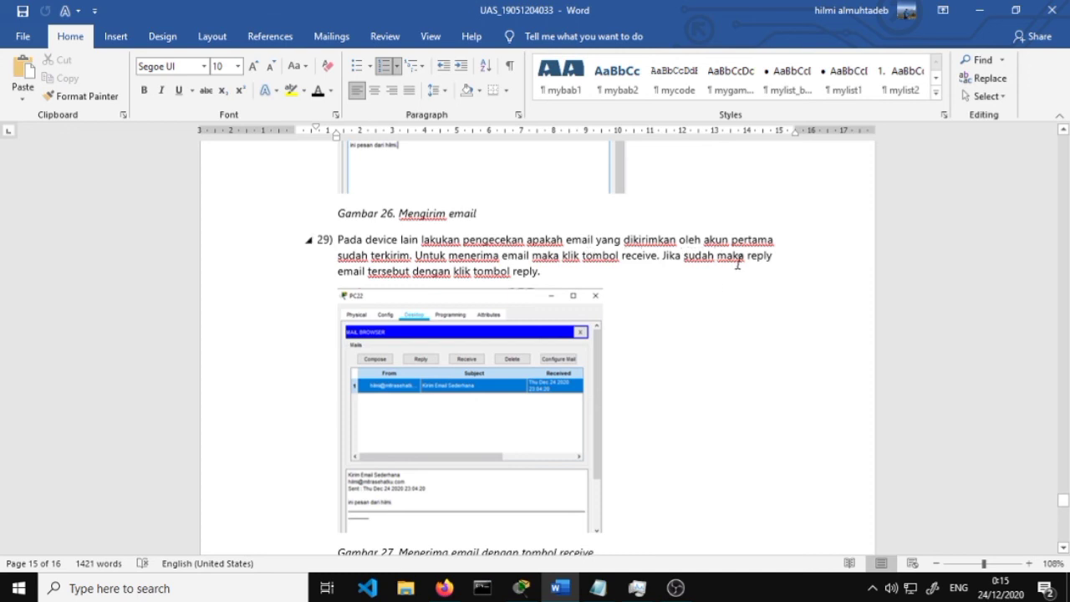
scroll(738, 263, "down", 1)
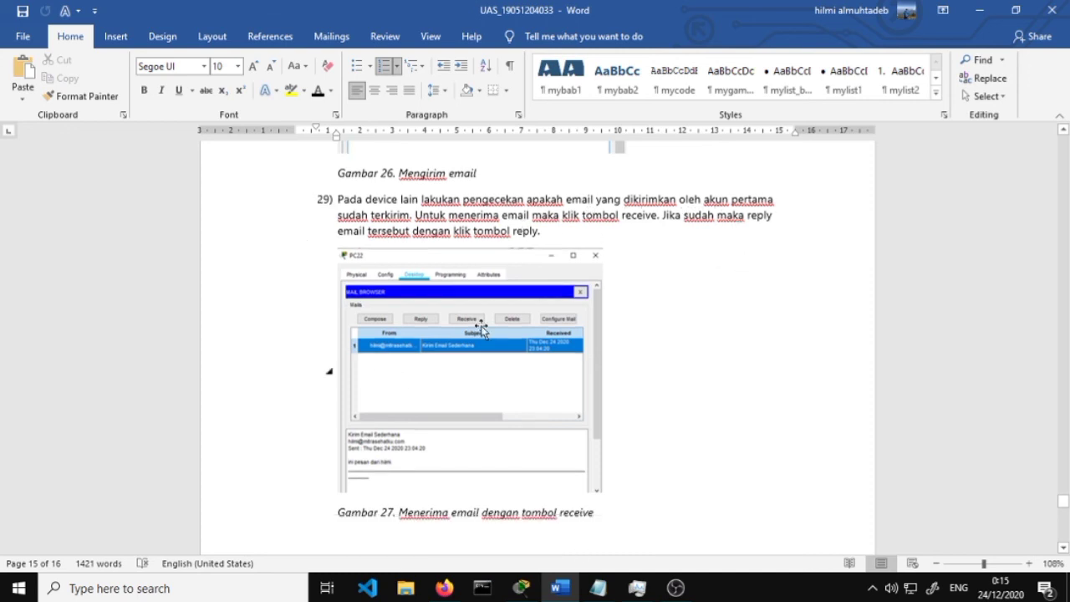
left_click(979, 10)
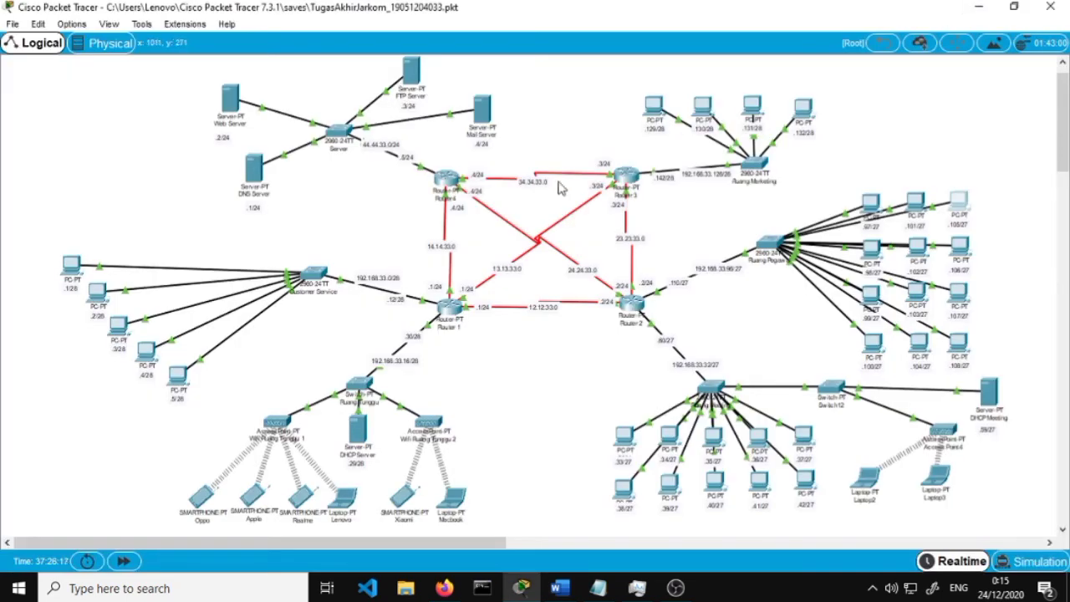
left_click(960, 246)
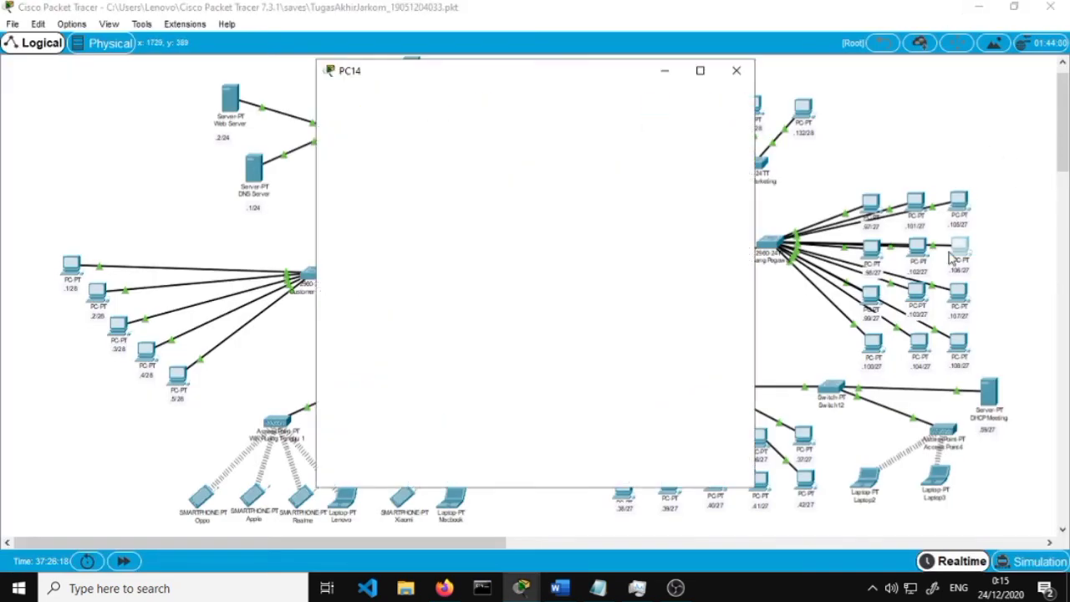
In PC14's email client, enter the account's display name and its mitrasehatku.com email address
scroll(393, 329, "down", 3)
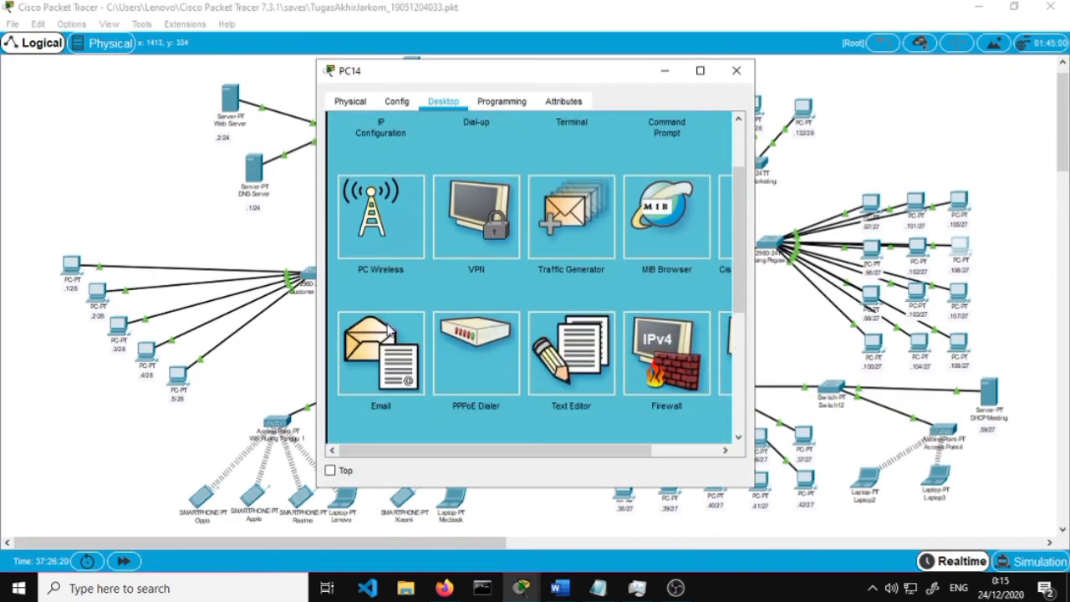
left_click(390, 328)
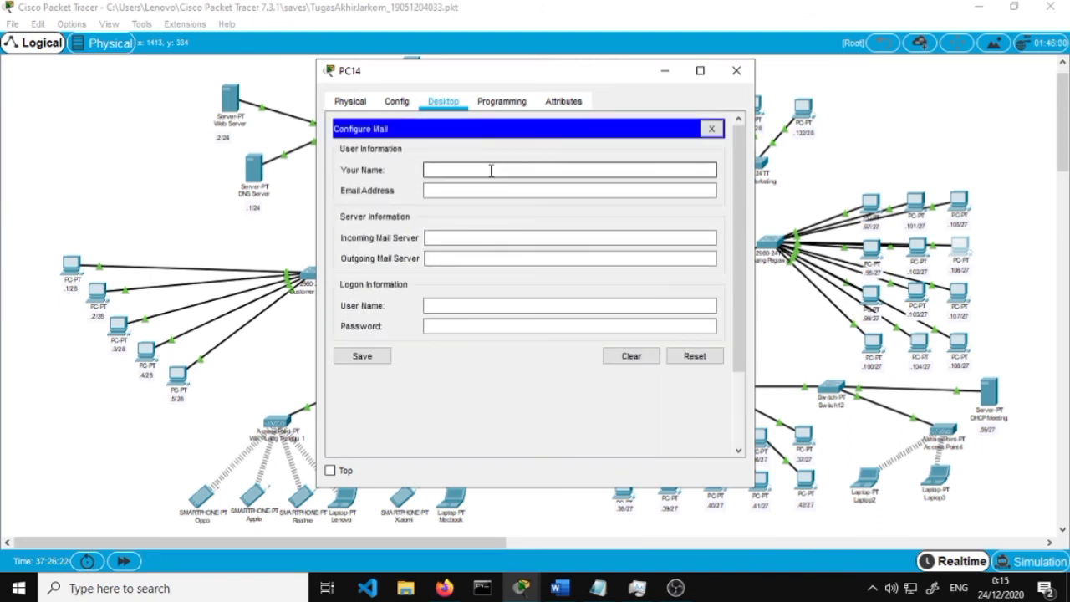
left_click(491, 170)
type("rara")
key("Tab")
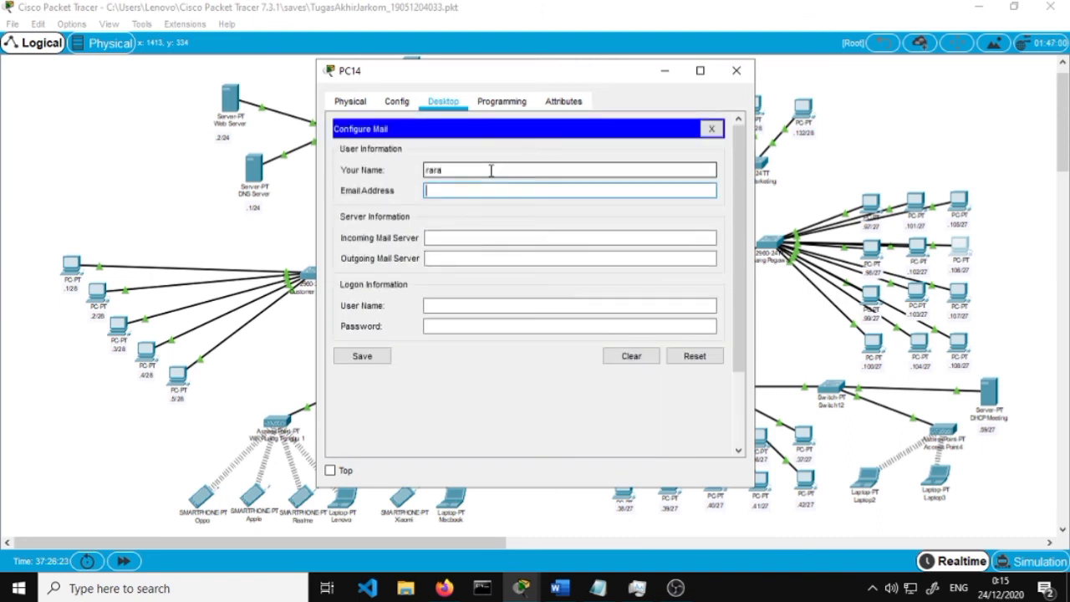
Set incoming and outgoing servers to mitrasehatku.com, fill the logon user name and password, and save
left_click(488, 238)
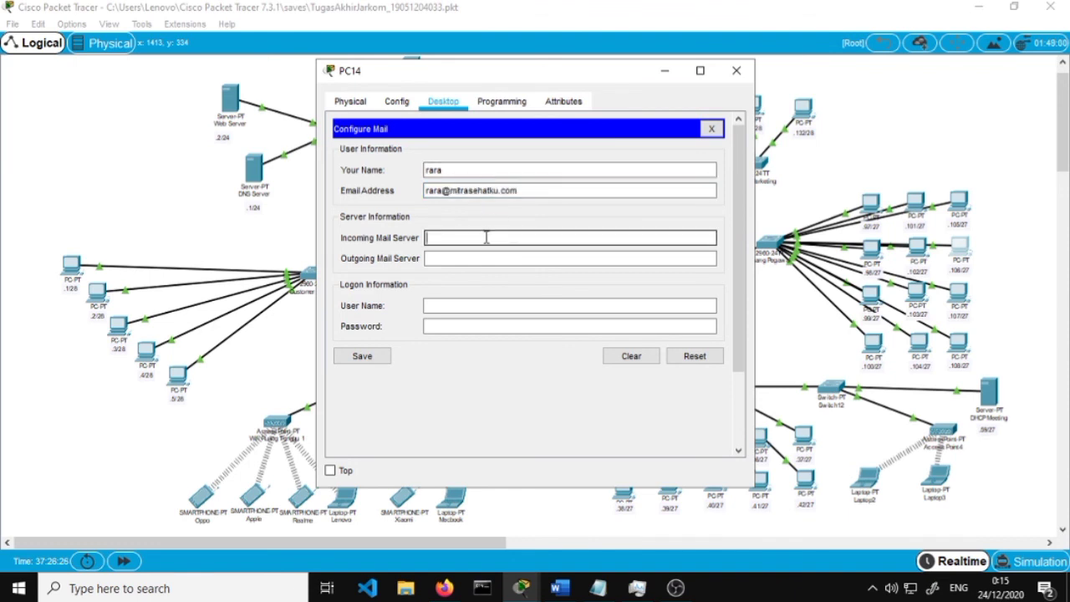
type("mitrasehatku.com")
key("Tab")
type("mitrasehatku.com")
key("Tab")
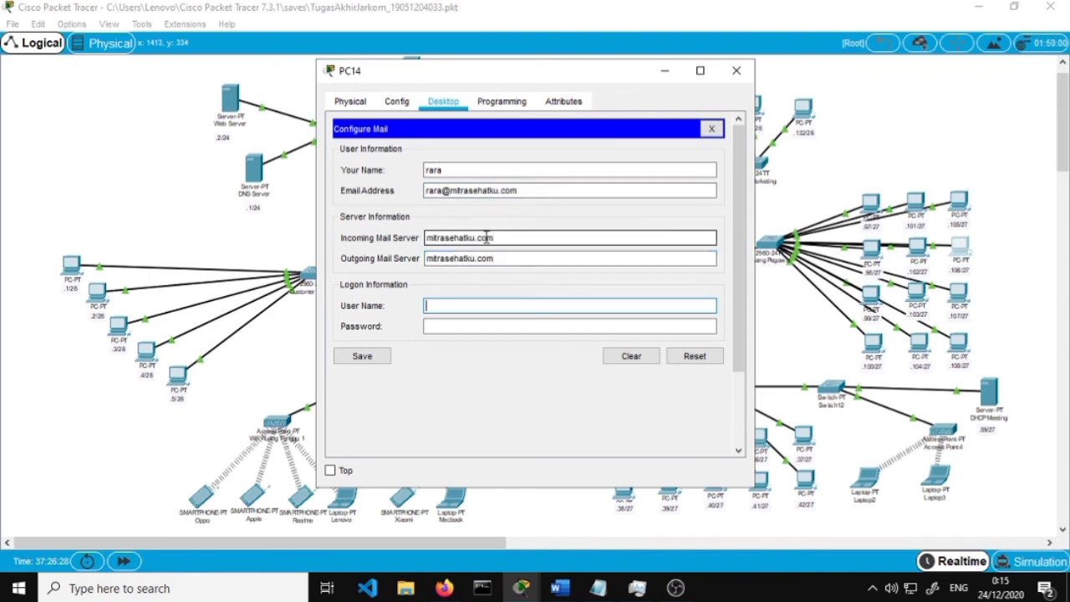
type("rara")
key("Tab")
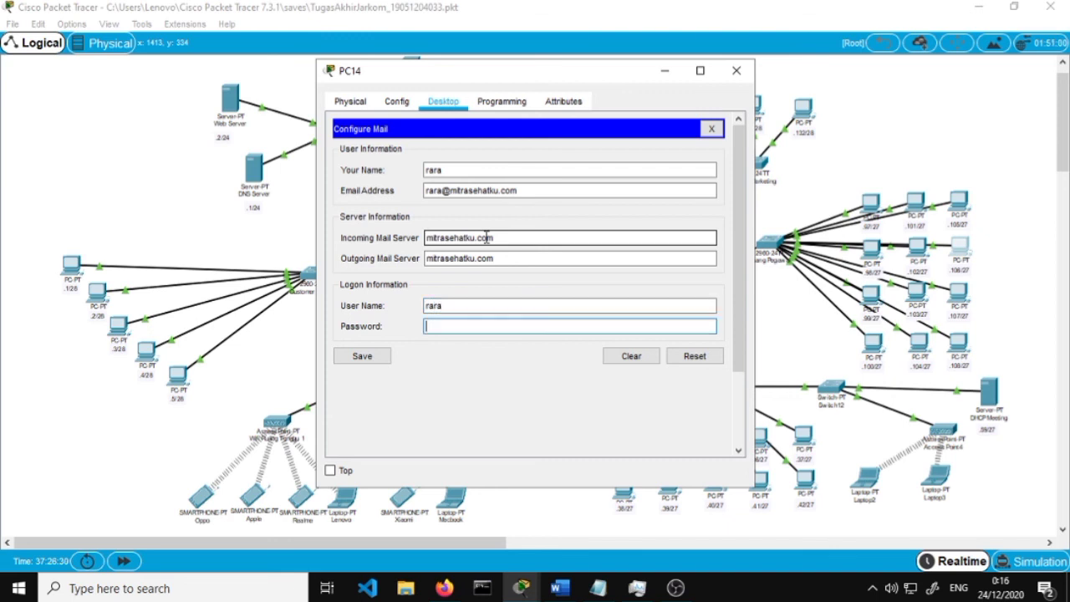
type("rara")
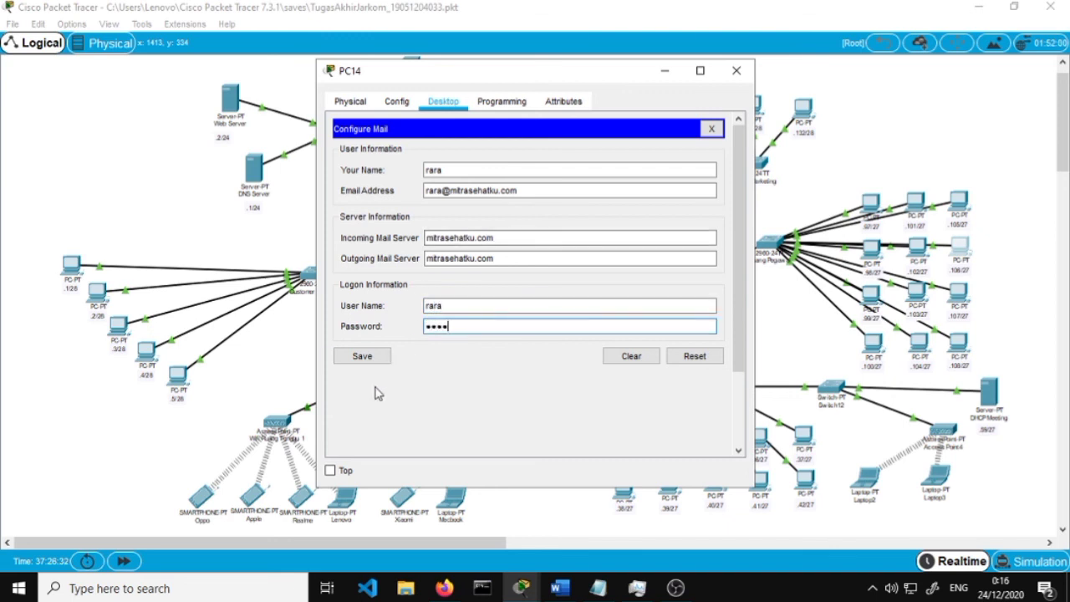
left_click(373, 358)
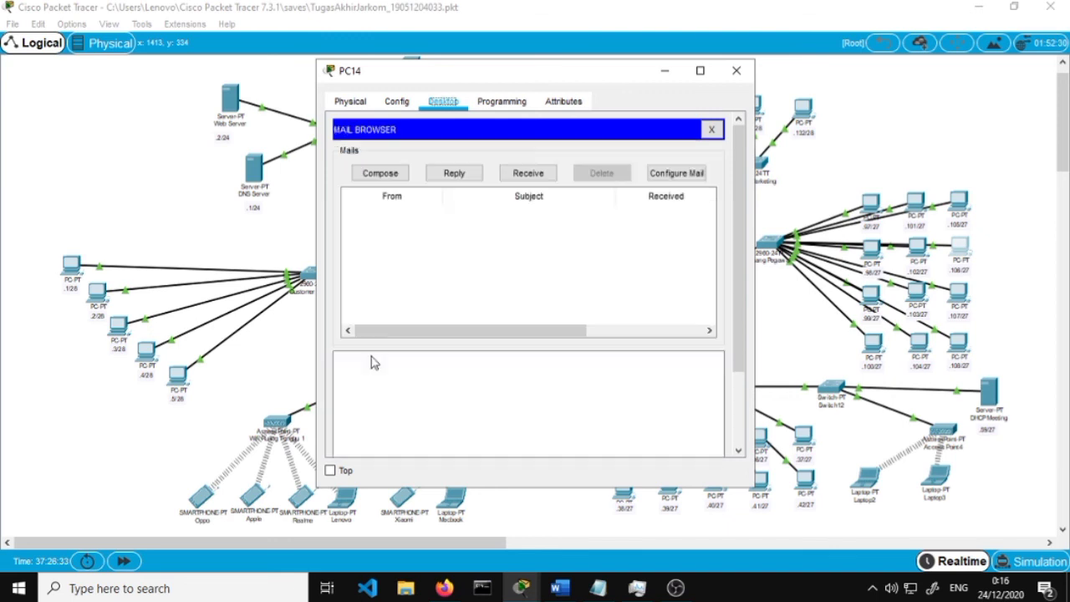
Receive mail and open the 'halo mitrasehatku' message
left_click(512, 173)
left_click(540, 171)
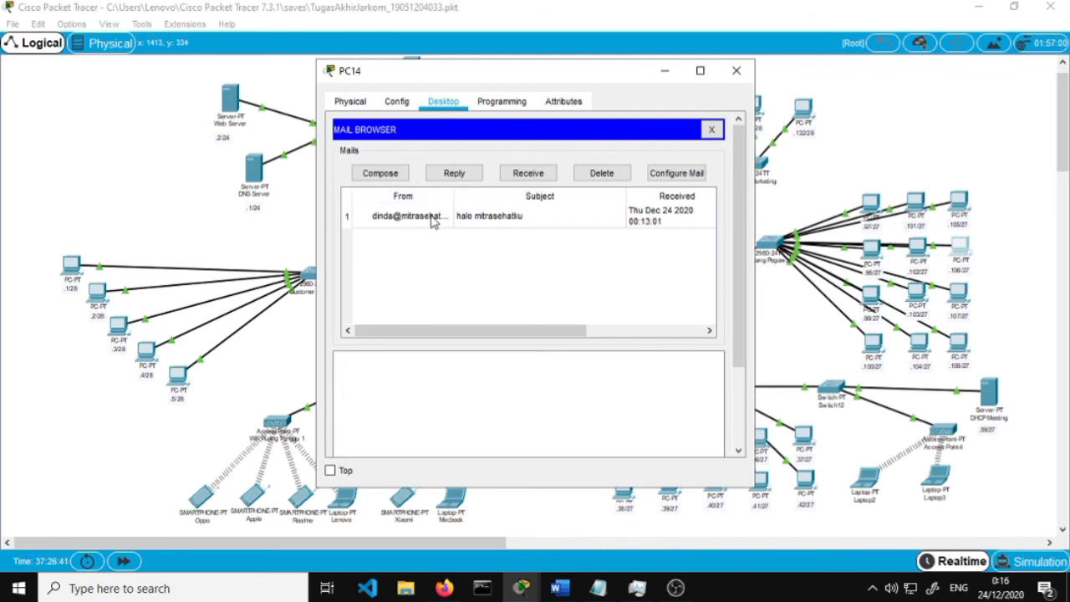
left_click(433, 220)
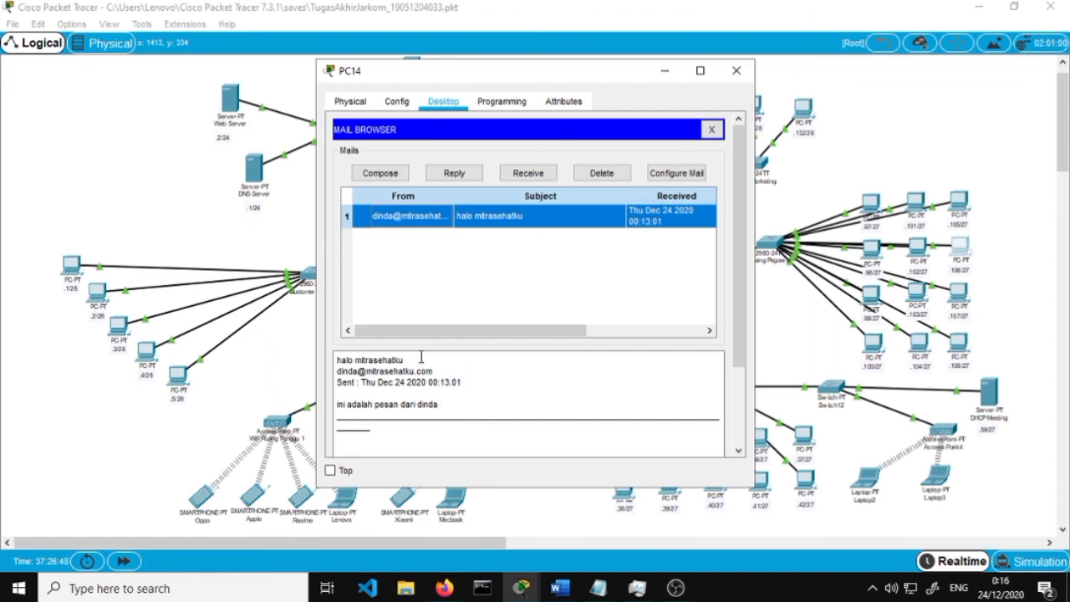
Reply to 'halo mitrasehatku' with a thank-you message, send it, and close PC14
left_click_drag(421, 358, 337, 359)
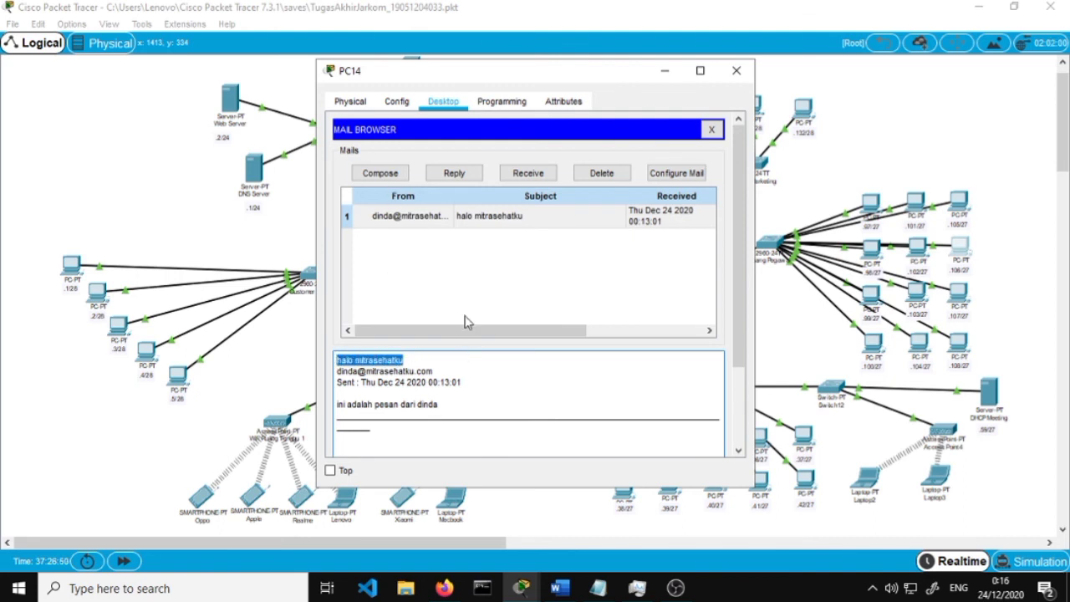
left_click(452, 224)
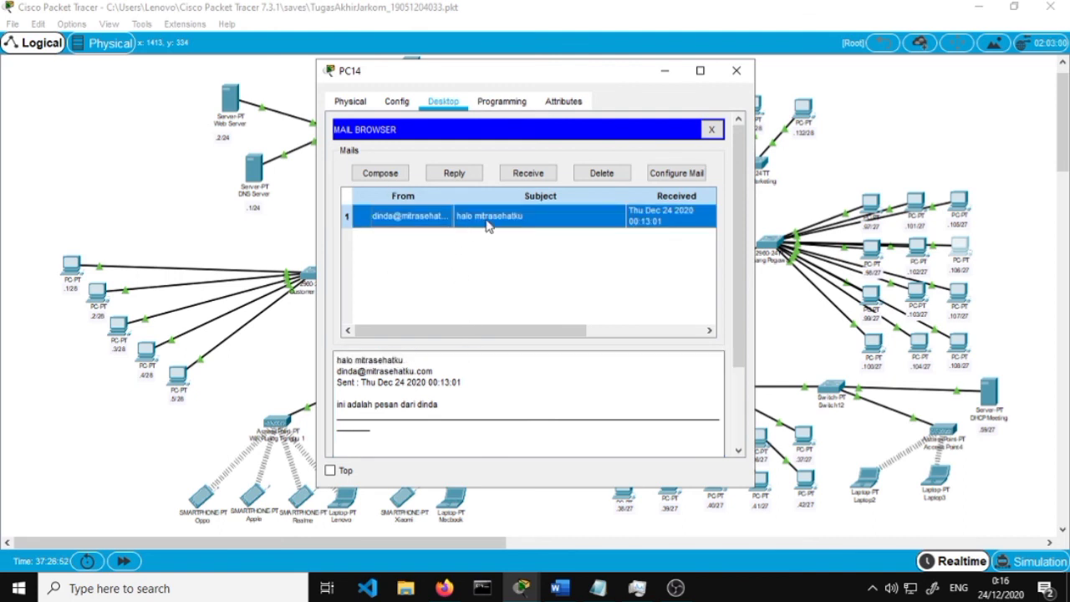
left_click(456, 173)
left_click(494, 221)
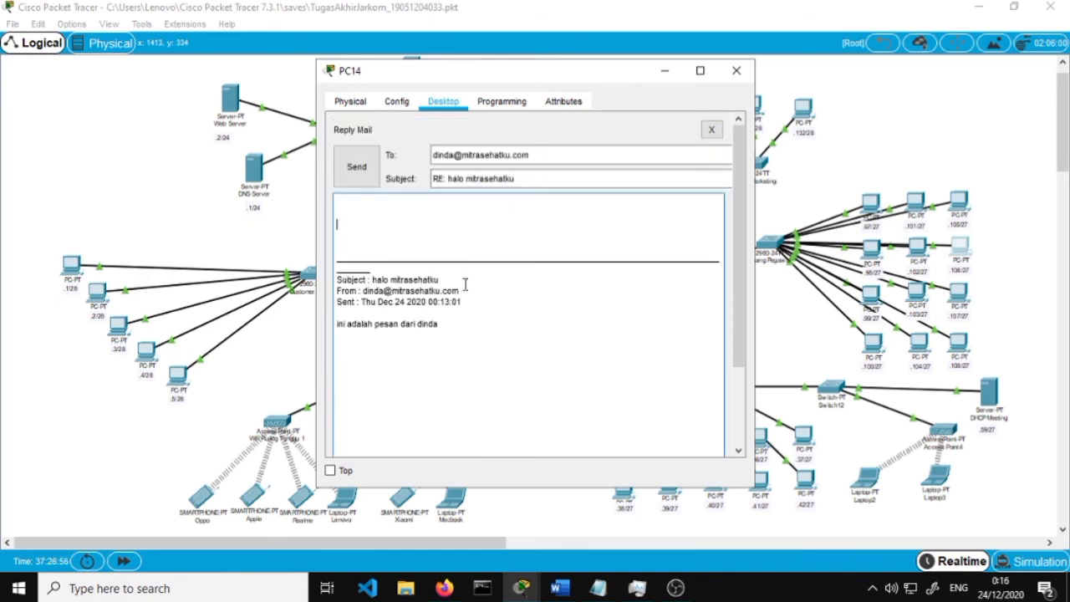
type("terima kasih dinda, email sudah masuk")
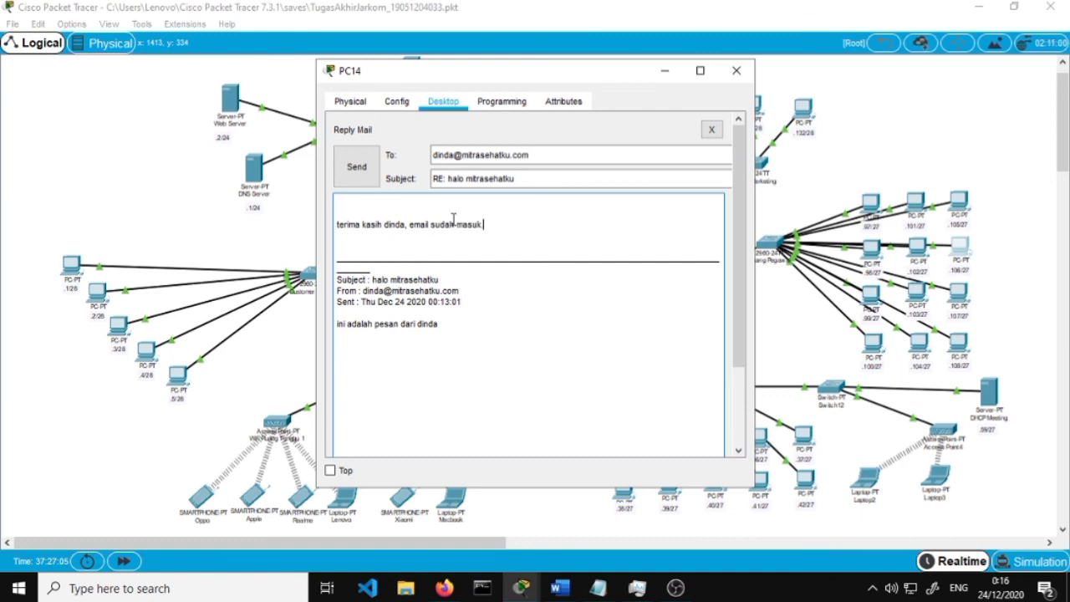
left_click(371, 174)
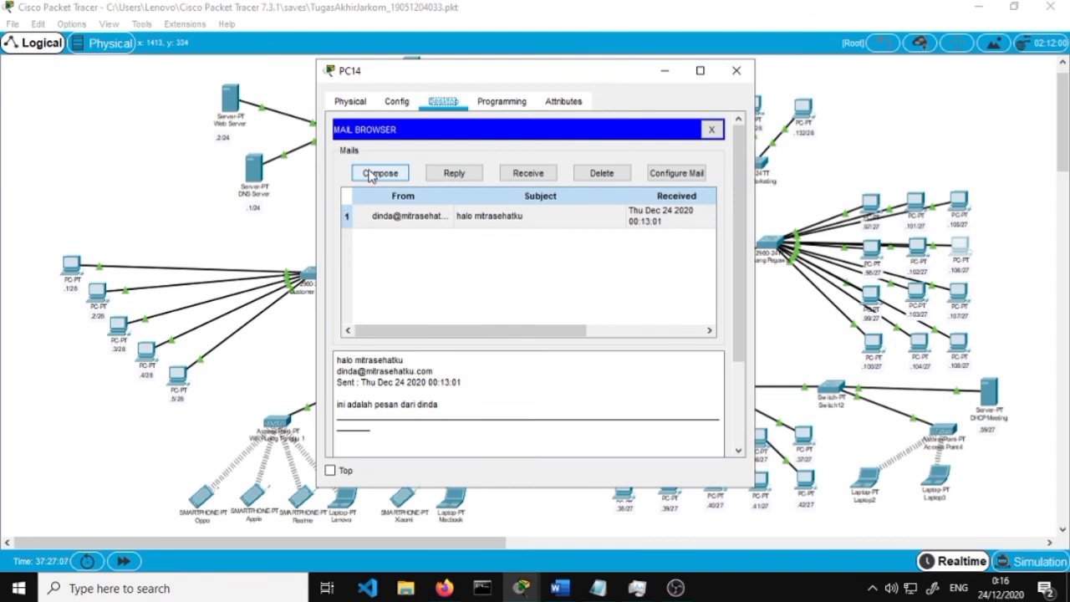
left_click(736, 70)
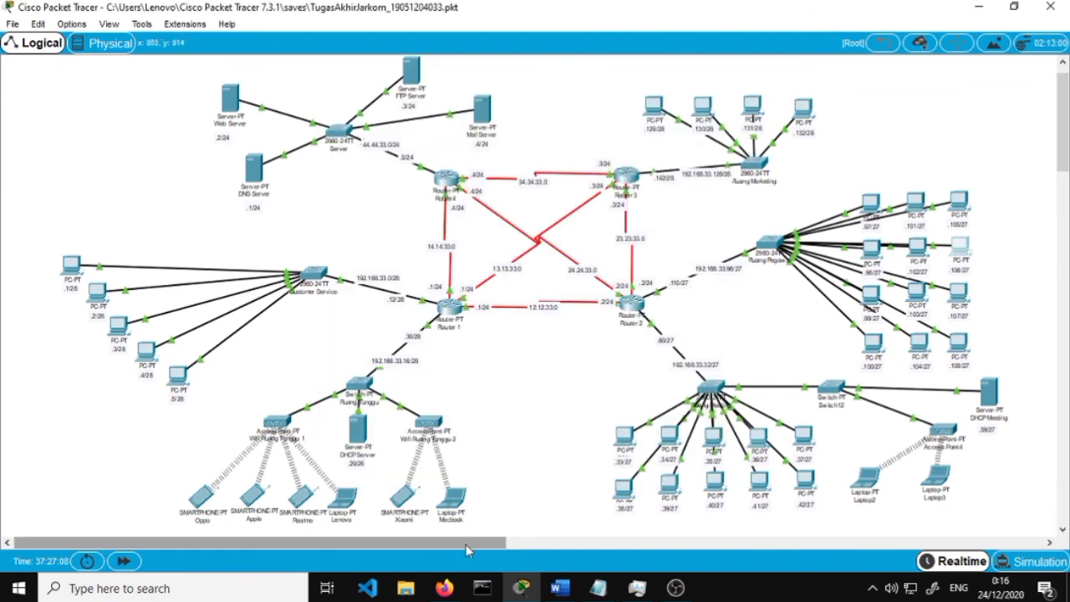
left_click(444, 588)
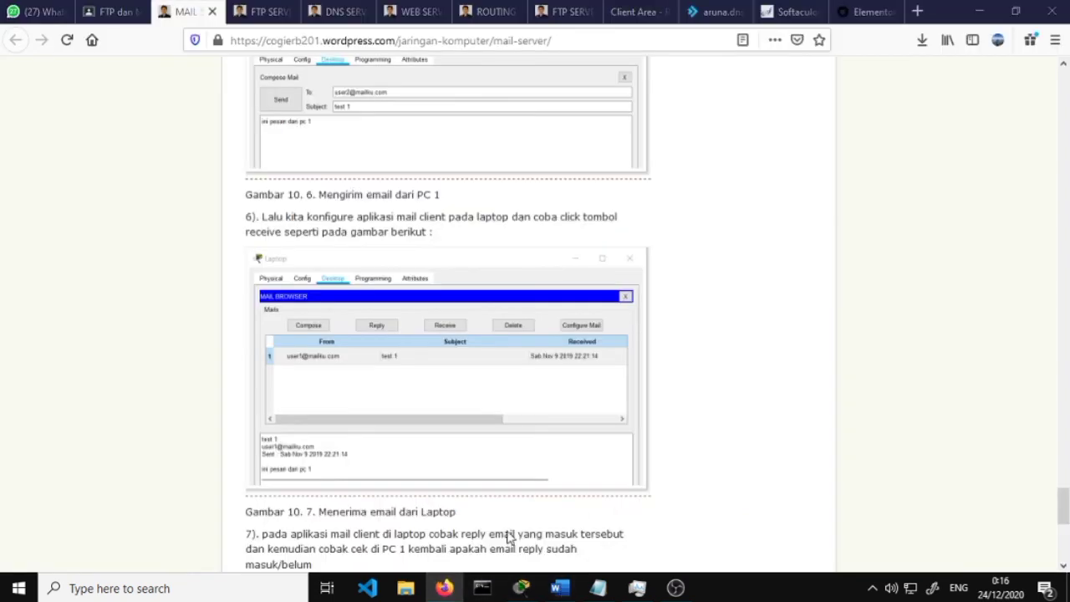
key("alt+Tab")
scroll(411, 435, "down", 10)
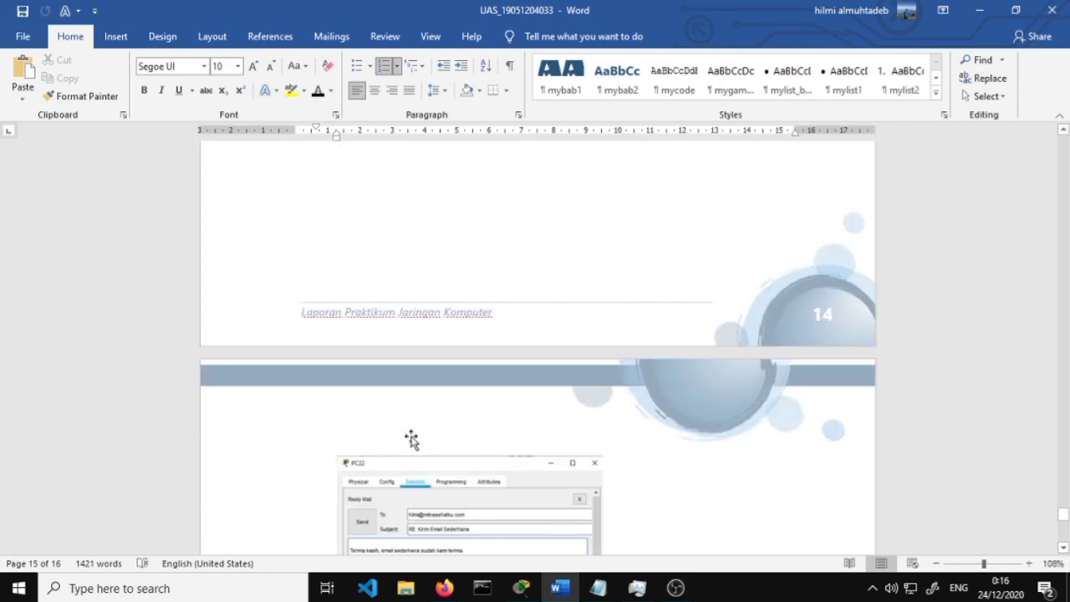
scroll(411, 438, "down", 5)
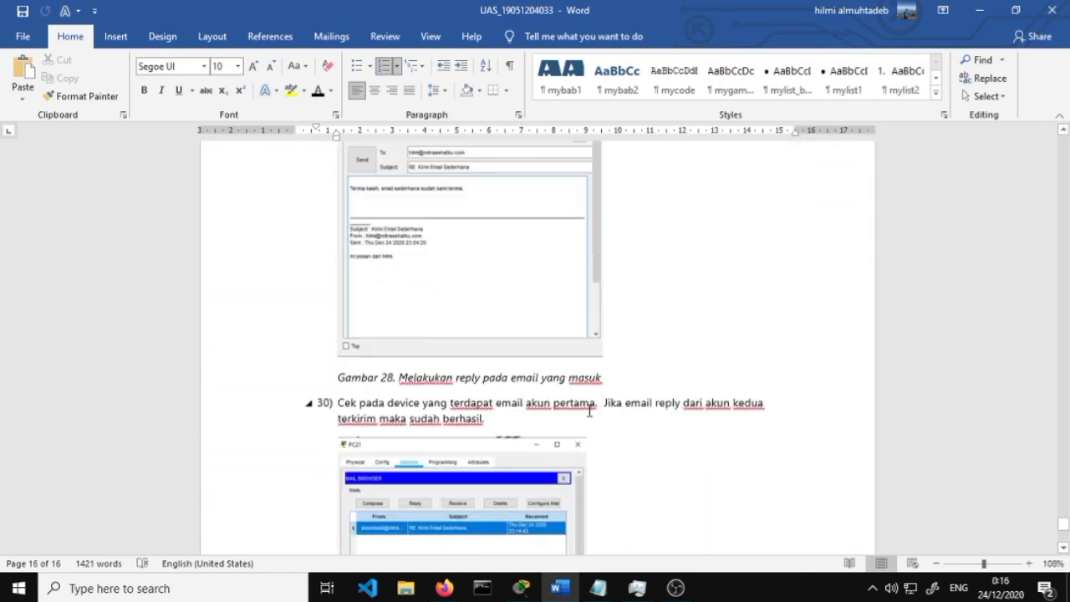
scroll(658, 398, "down", 2)
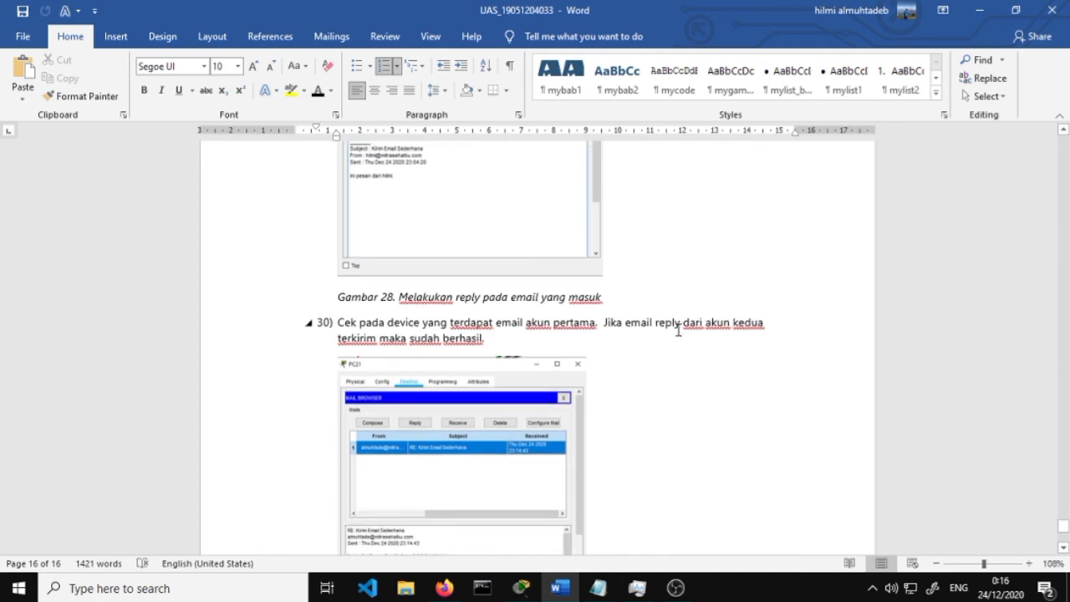
scroll(514, 354, "down", 5)
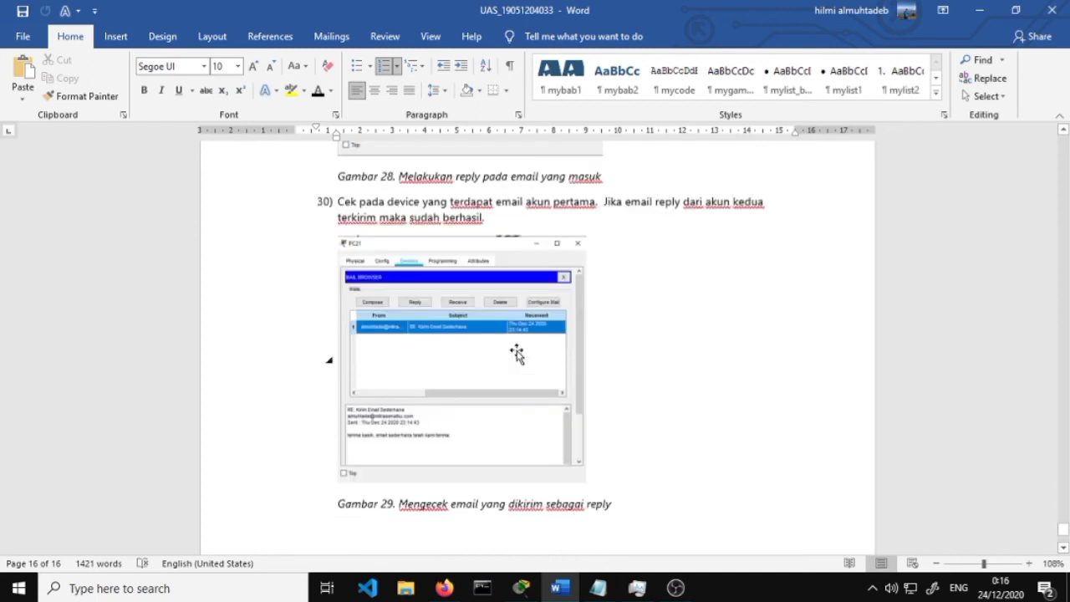
scroll(842, 239, "up", 1)
scroll(842, 239, "up", 2)
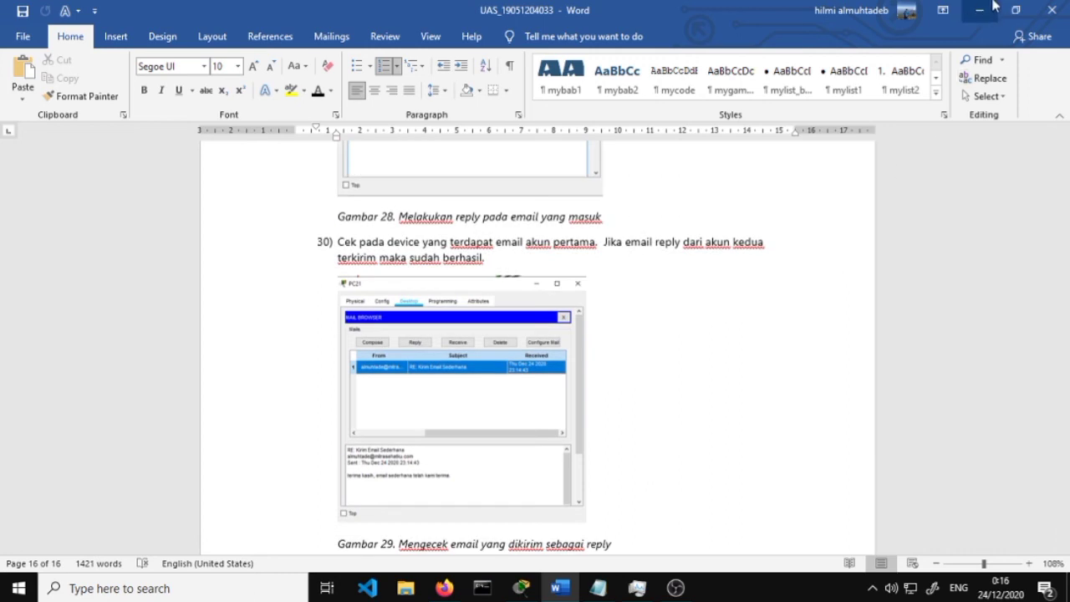
left_click(981, 10)
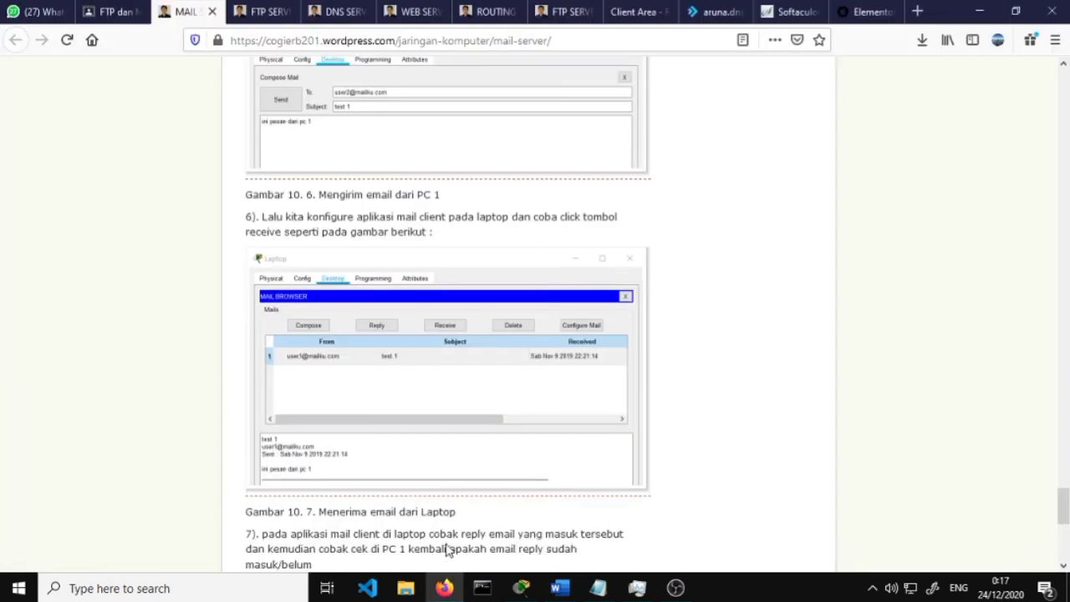
left_click(533, 591)
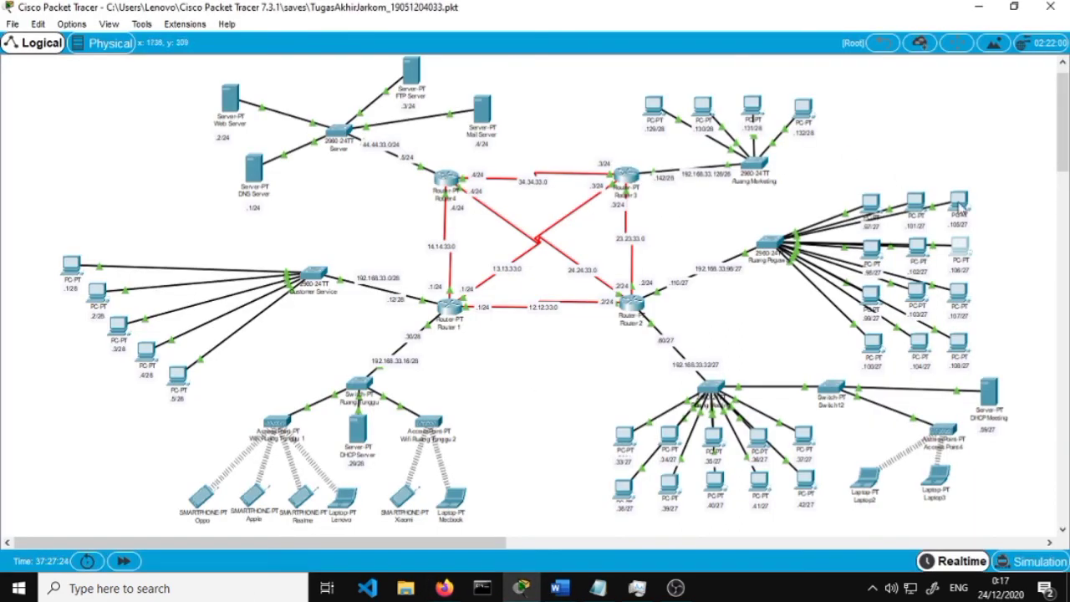
Open PC13's email client, check its inbox for new mail, then close the mail browser
left_click(959, 246)
scroll(600, 207, "down", 3)
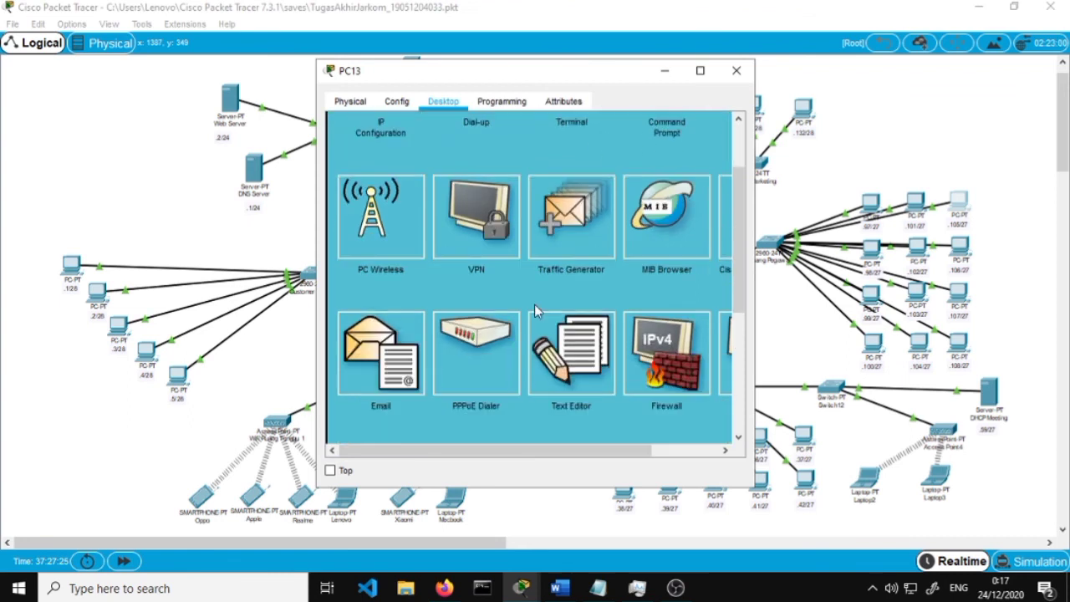
left_click(397, 362)
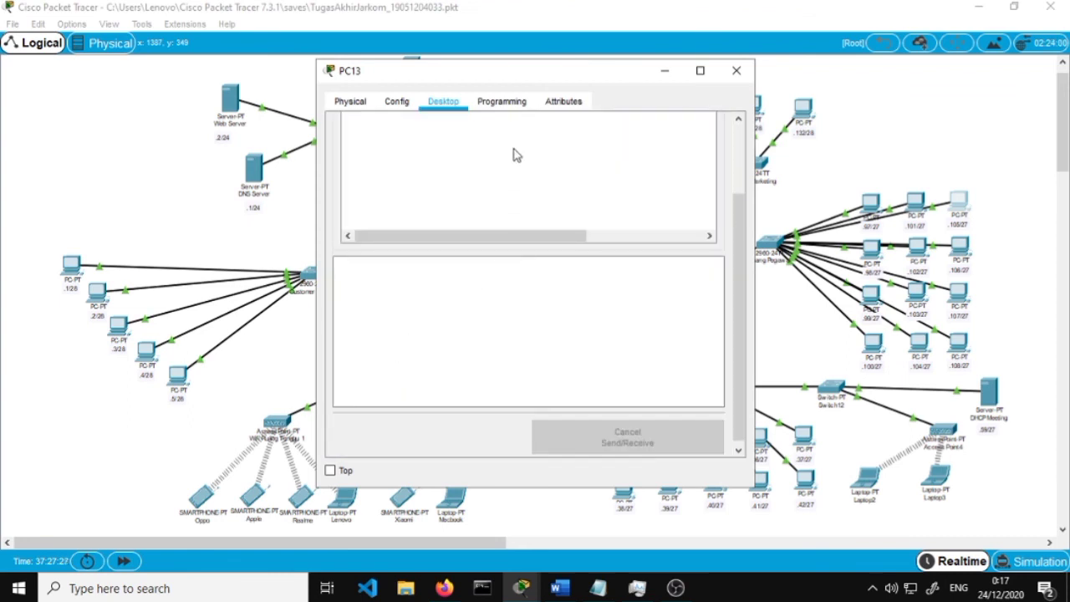
left_click(525, 179)
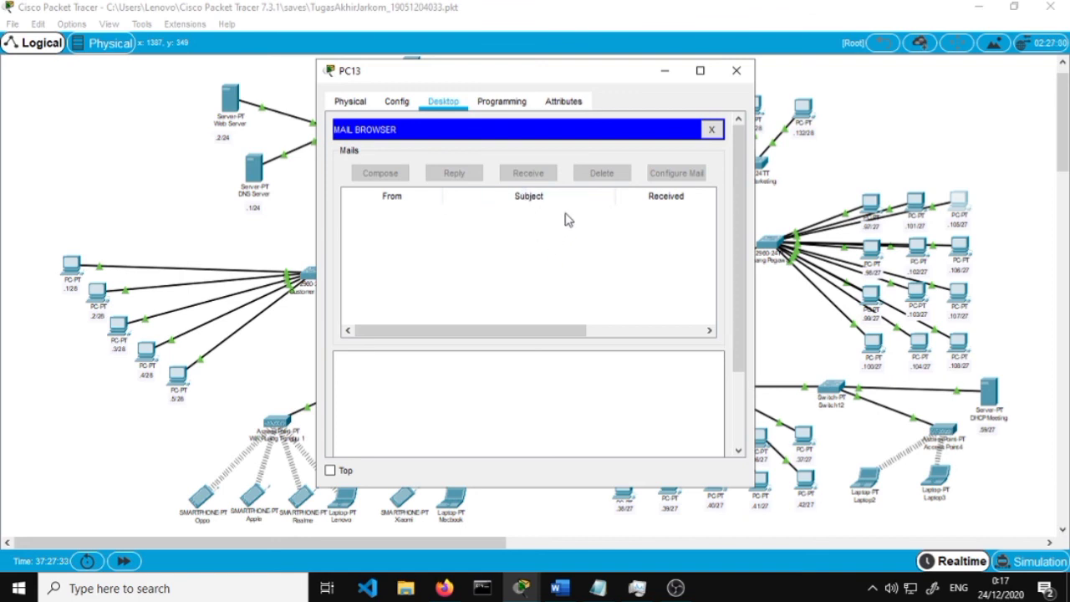
left_click(397, 102)
left_click(432, 104)
left_click(712, 129)
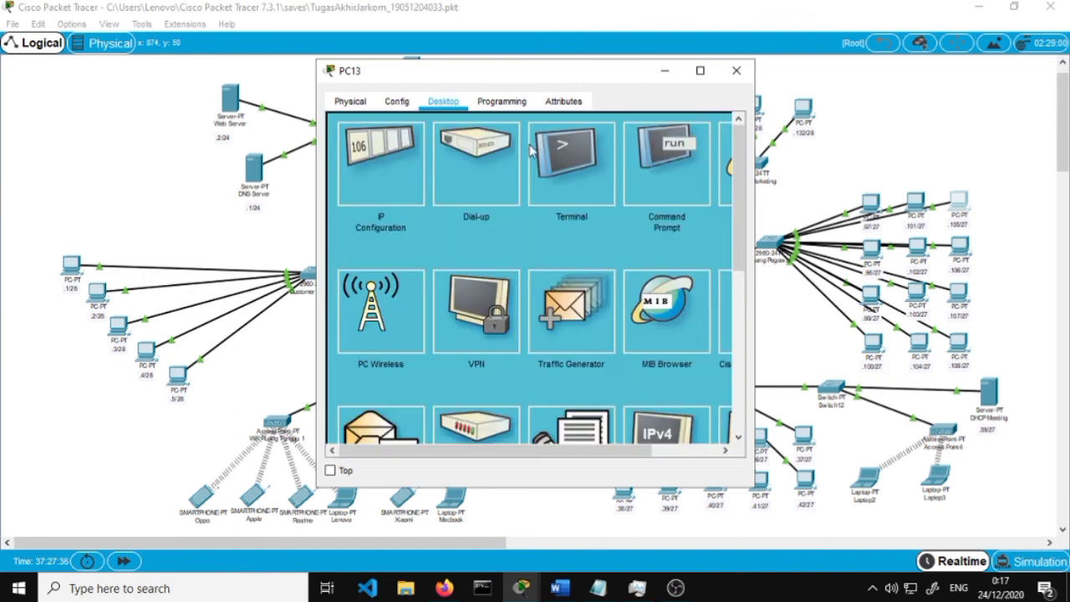
Change PC13's default gateway from 0.0.0.0 to 192.168.33.110 and close the window
left_click(358, 183)
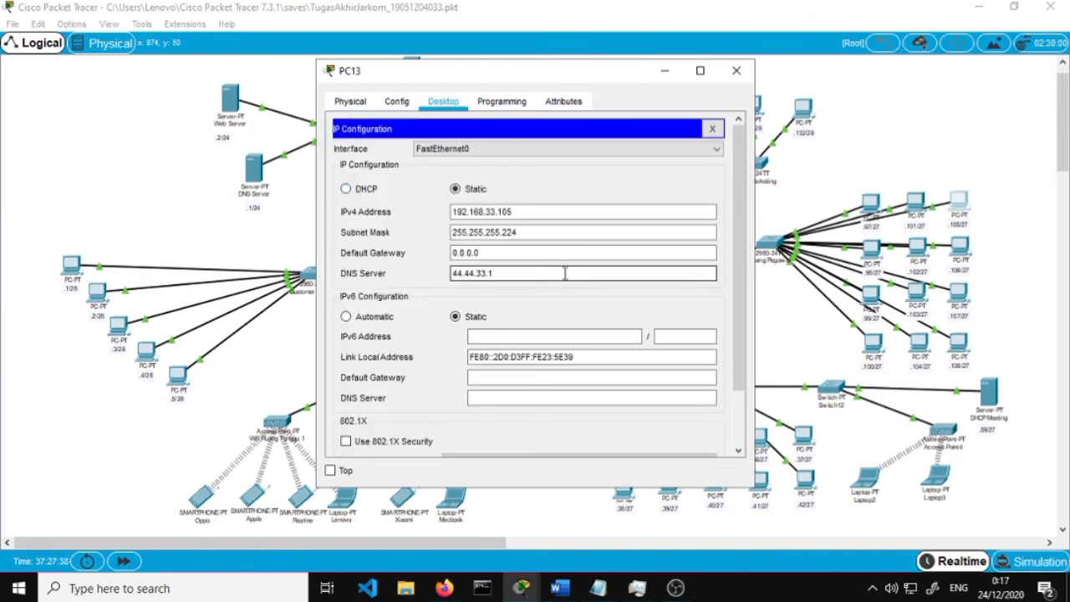
left_click_drag(559, 253, 407, 229)
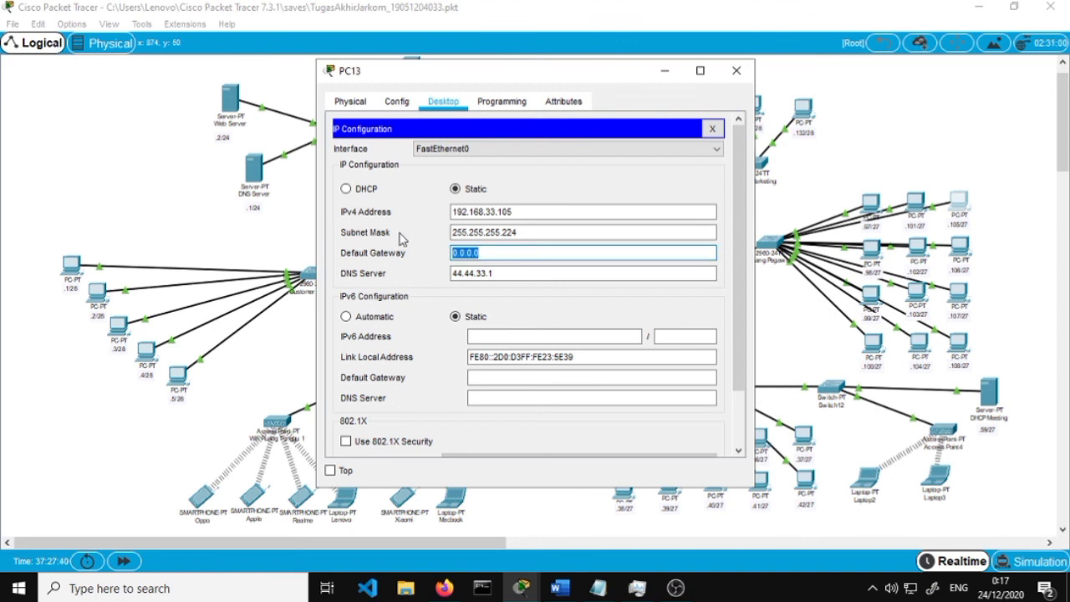
type("192.168.33")
left_click_drag(473, 76, 212, 149)
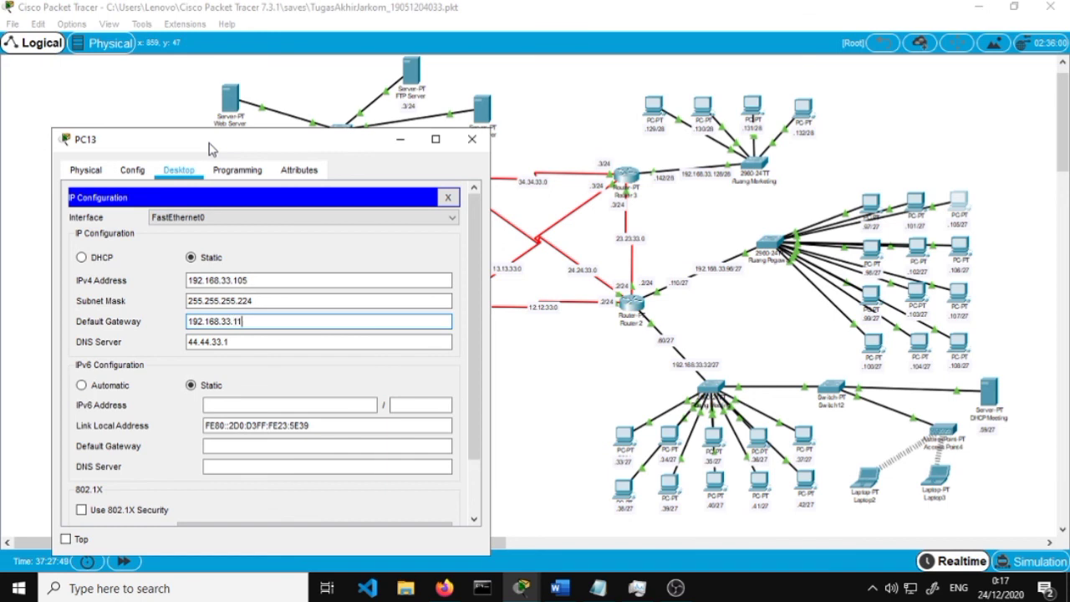
left_click(471, 139)
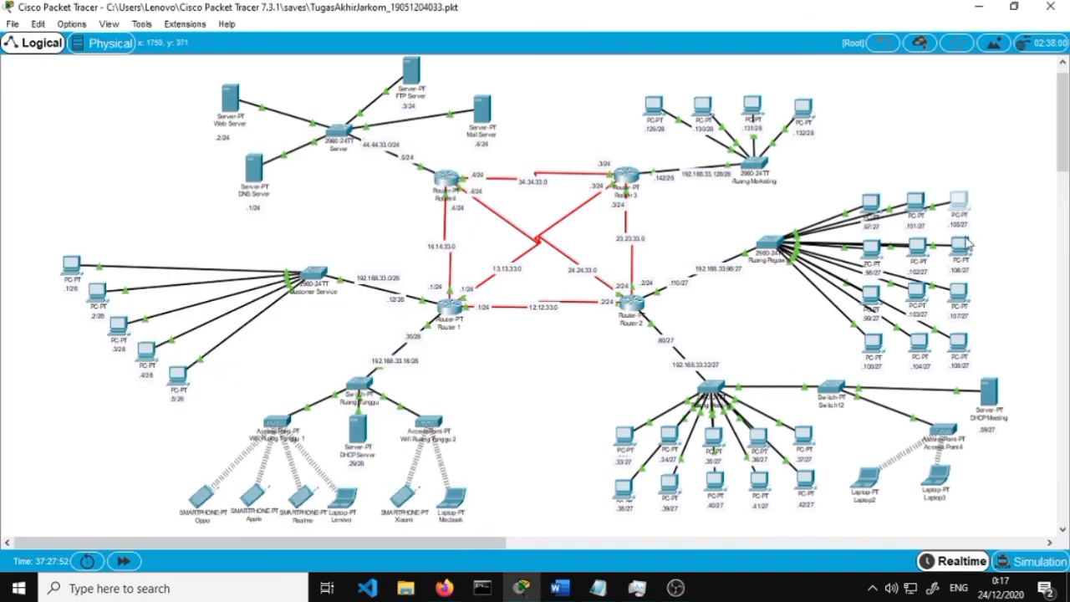
On PC14, reply to 'halo mitrasehatku' with 'email sudah masuk, terima kasih.'
left_click(962, 246)
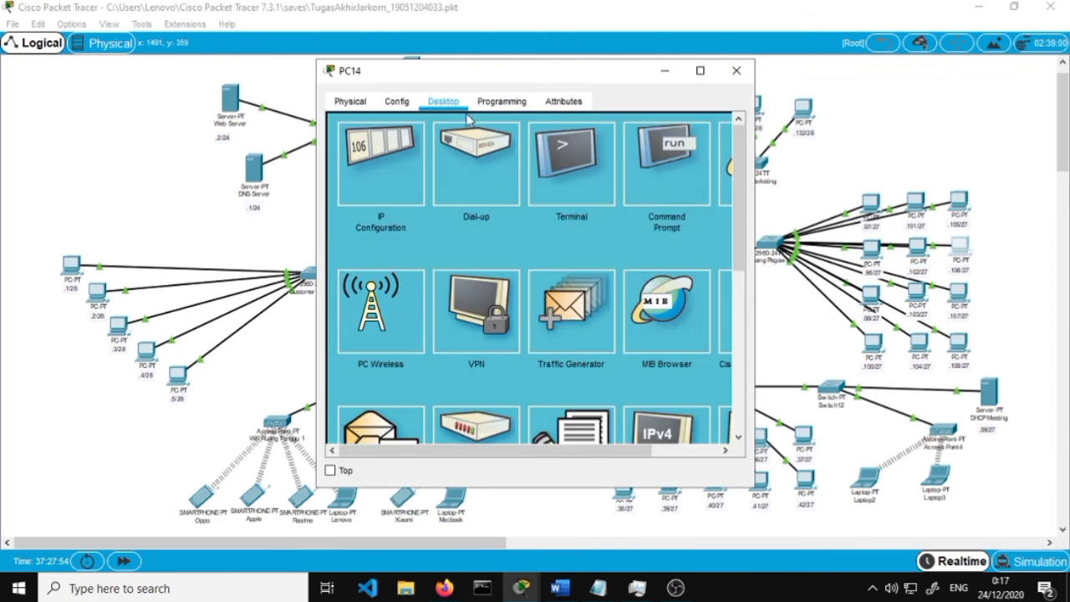
scroll(429, 316, "down", 2)
left_click(398, 315)
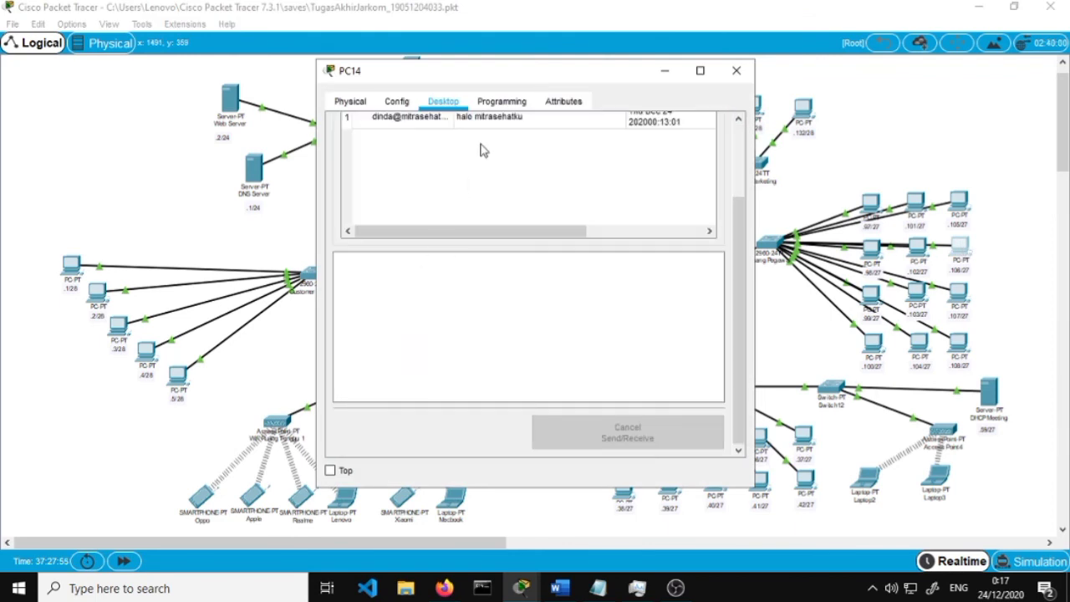
left_click(491, 217)
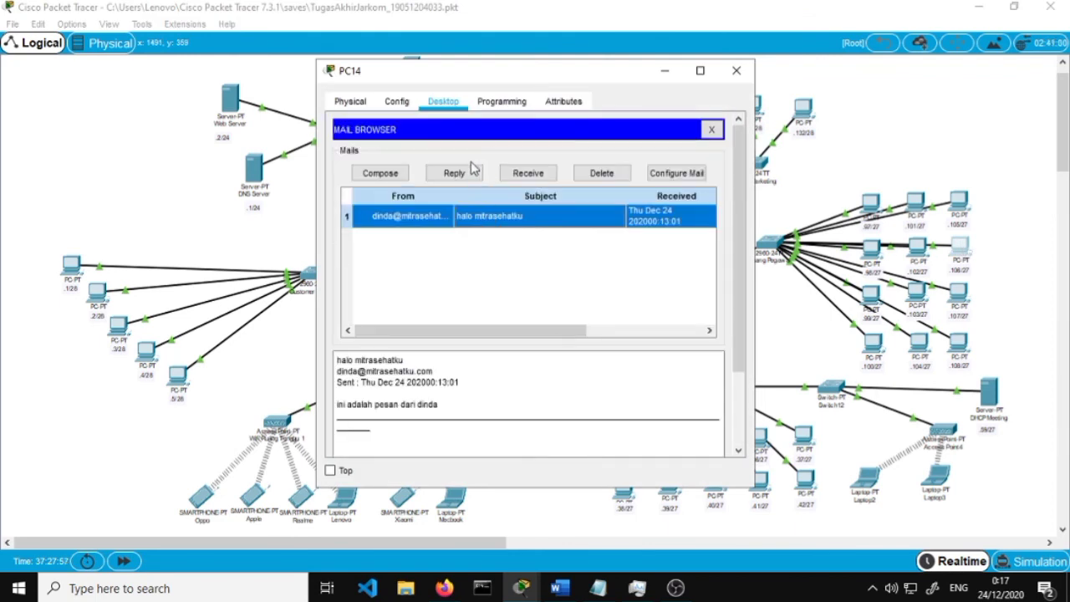
left_click(473, 173)
left_click(585, 252)
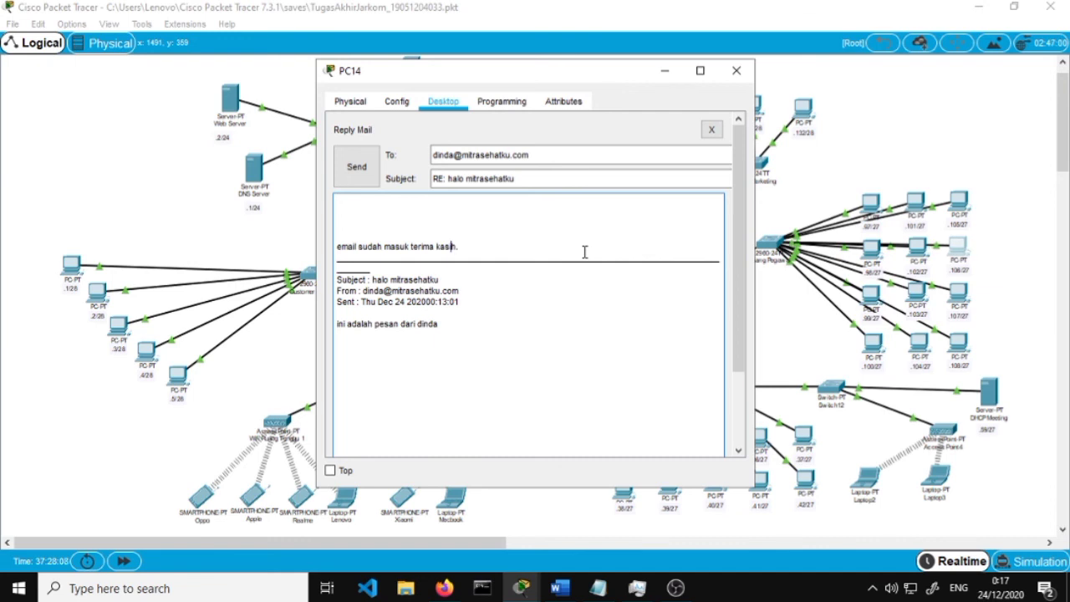
type(",")
left_click(358, 167)
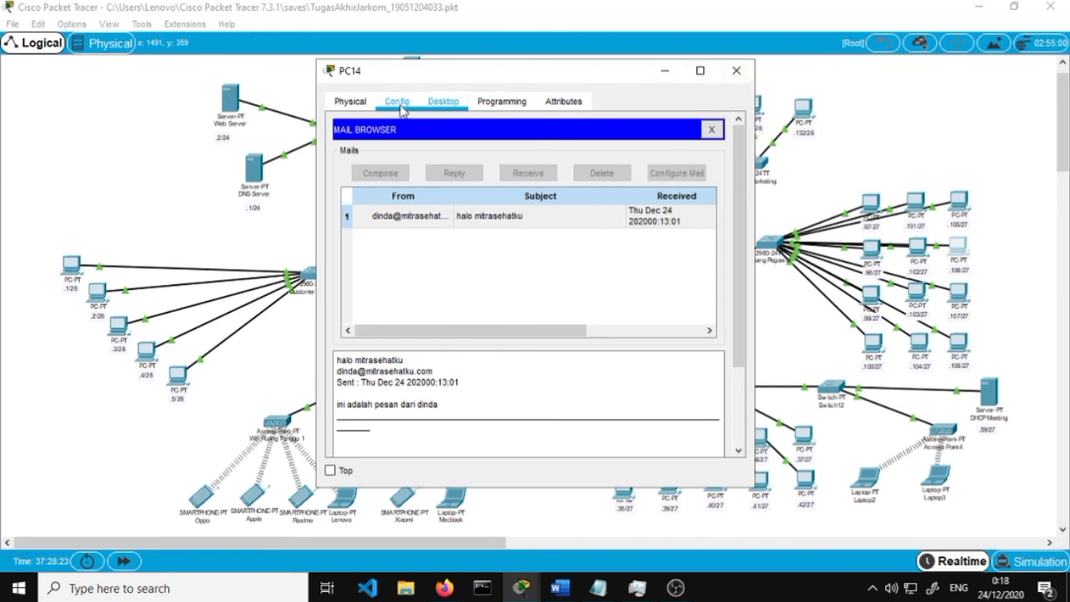
Set PC14's default gateway to 192.168.33.110 in IP Configuration
left_click(712, 129)
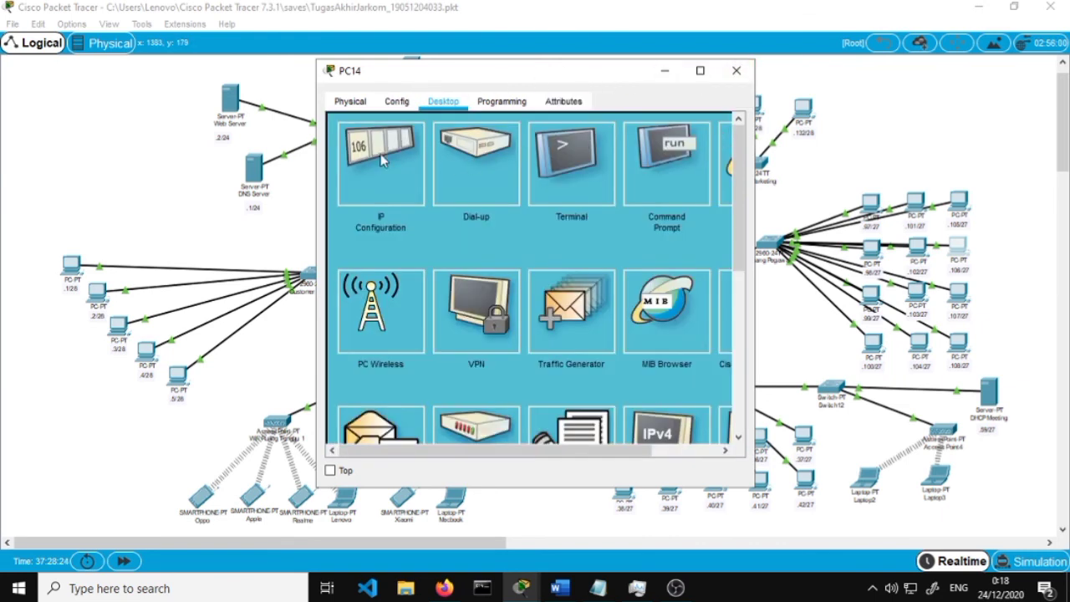
left_click(381, 160)
key("Tab")
key("Tab")
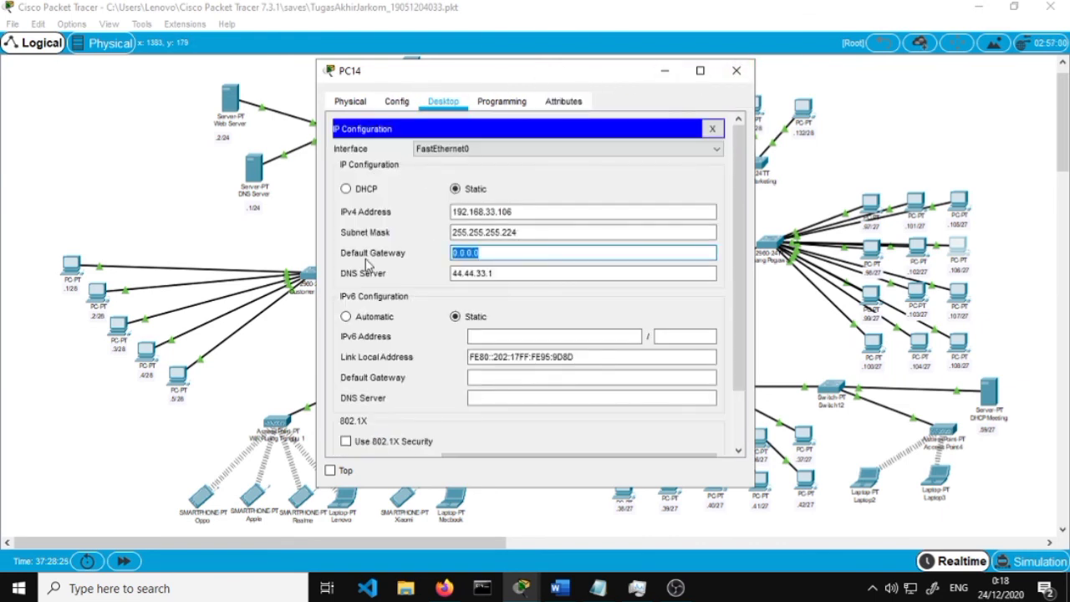
type("192.168.33")
left_click_drag(435, 84, 303, 115)
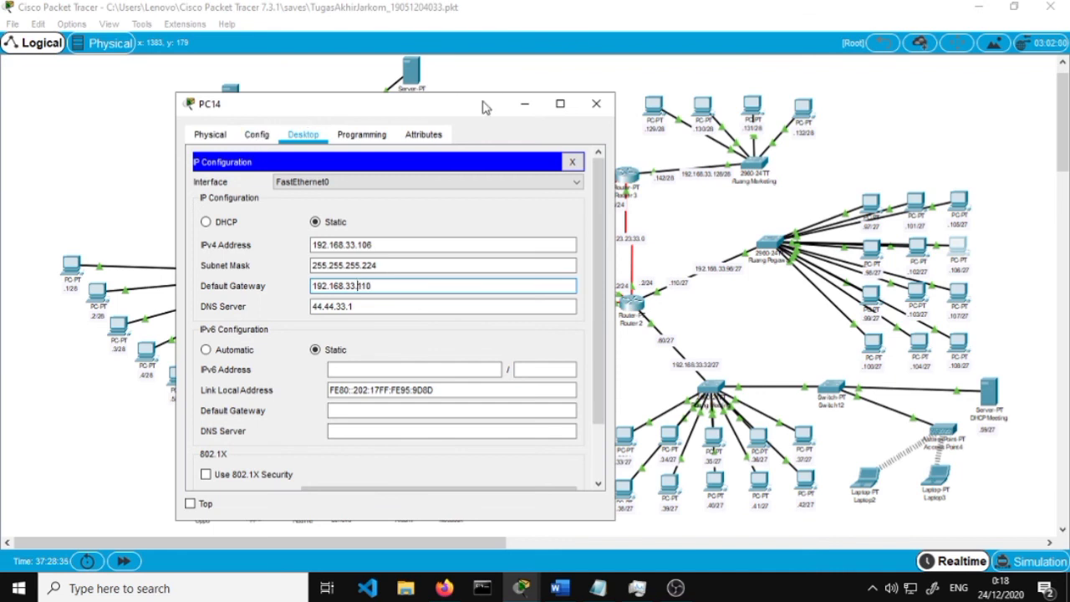
left_click(572, 161)
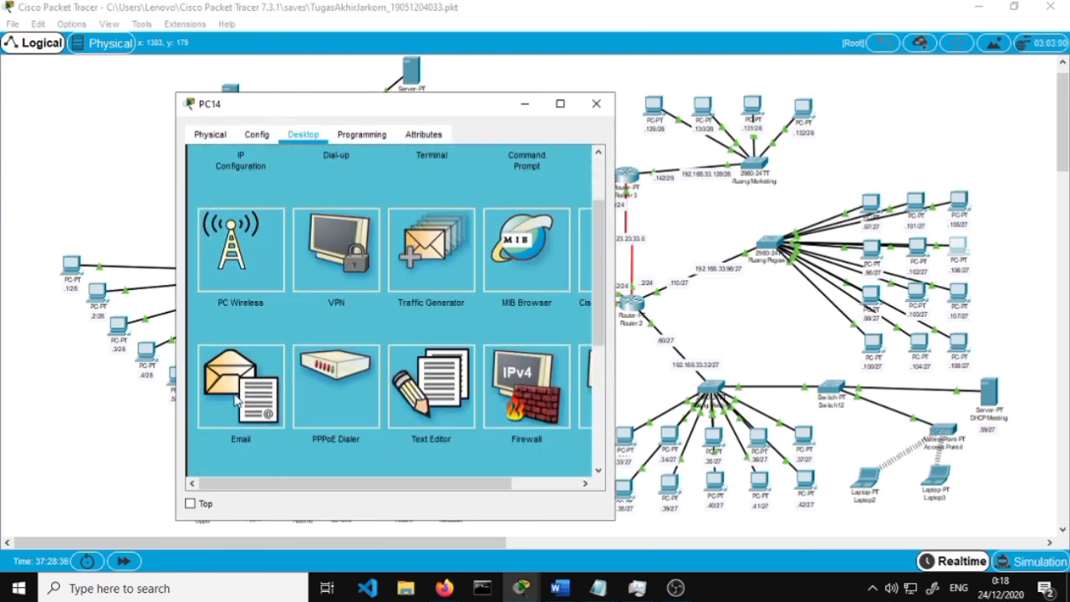
Send a second thank-you reply to 'halo mitrasehatku' noting 'email terkirim.'
left_click(237, 402)
scroll(424, 217, "up", 3)
left_click(321, 244)
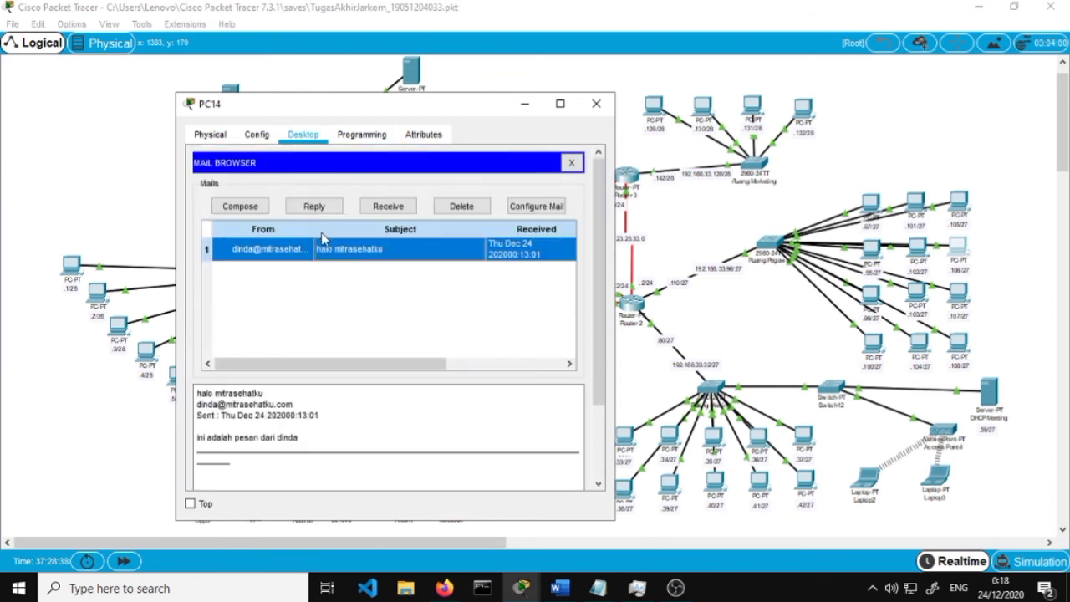
left_click(314, 206)
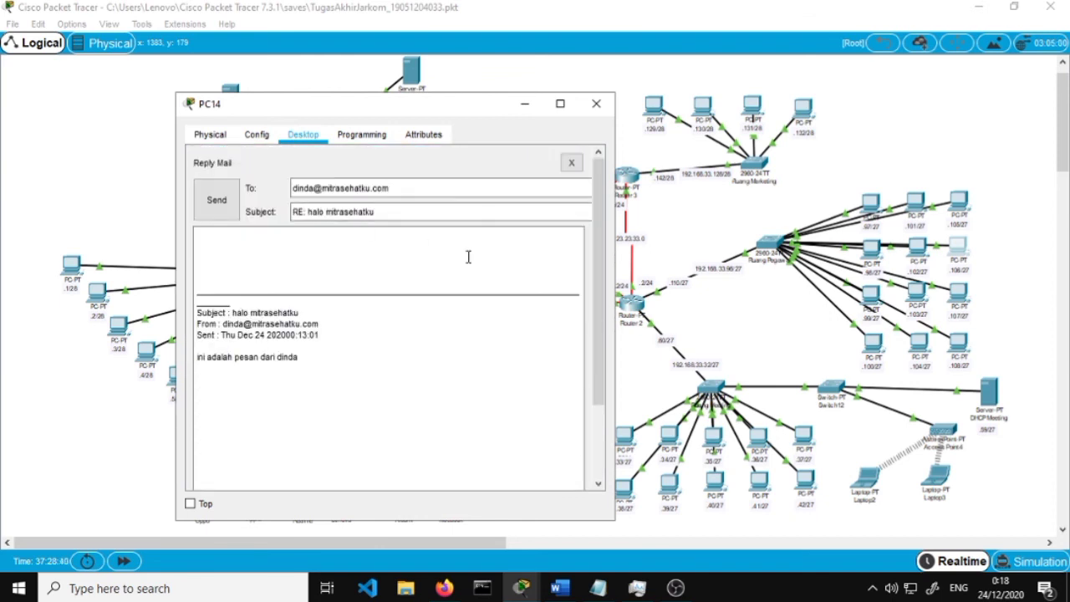
left_click(468, 256)
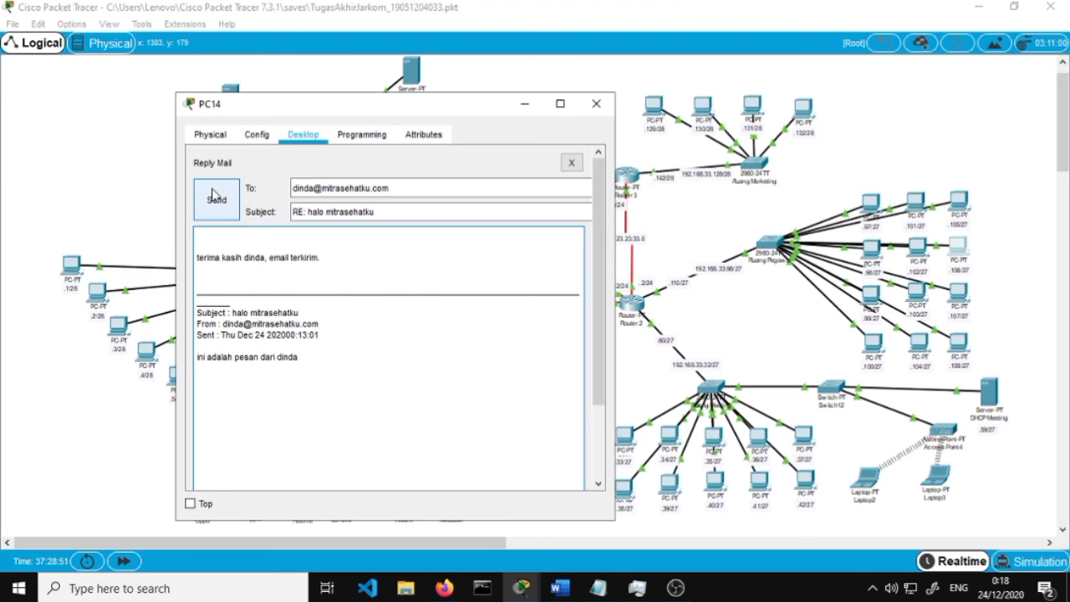
left_click(215, 197)
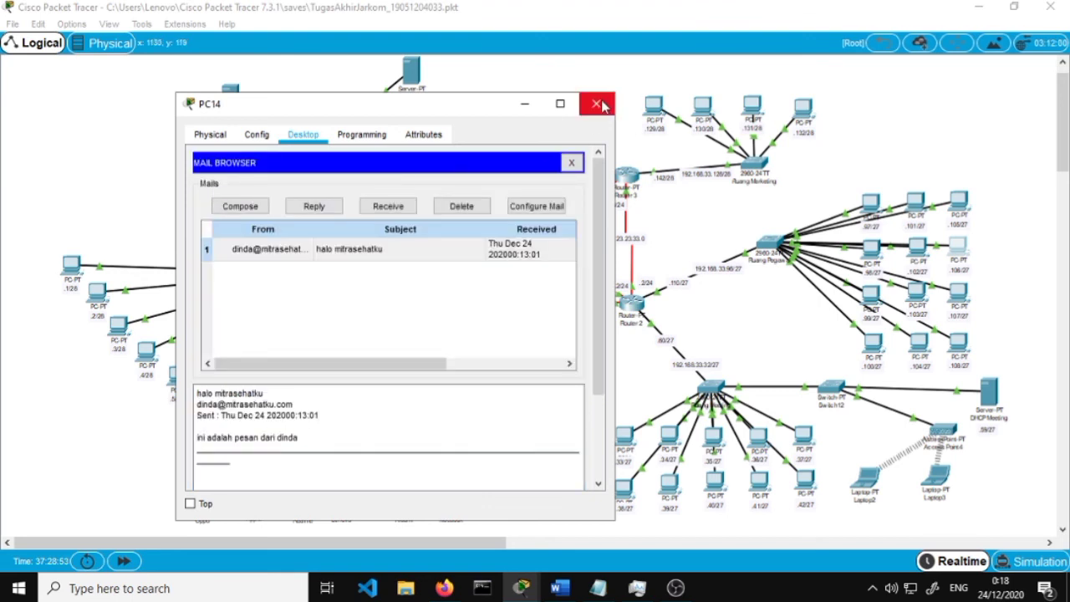
Close PC14, fetch PC13's new mail and read the newest 'RE: halo mitrasehatku' reply
left_click(597, 104)
left_click(960, 202)
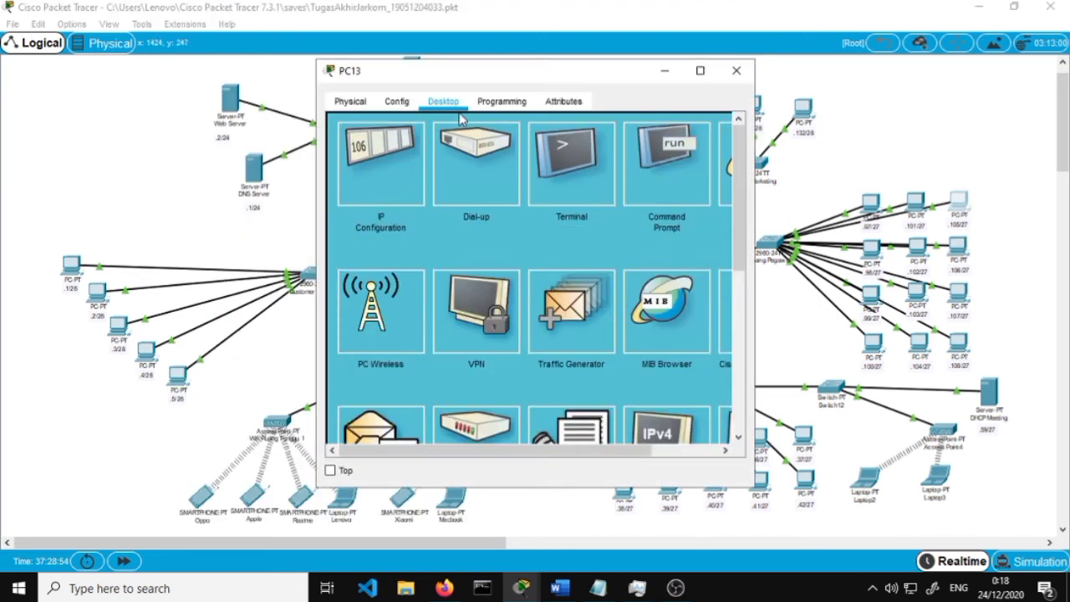
scroll(427, 331, "down", 2)
left_click(387, 342)
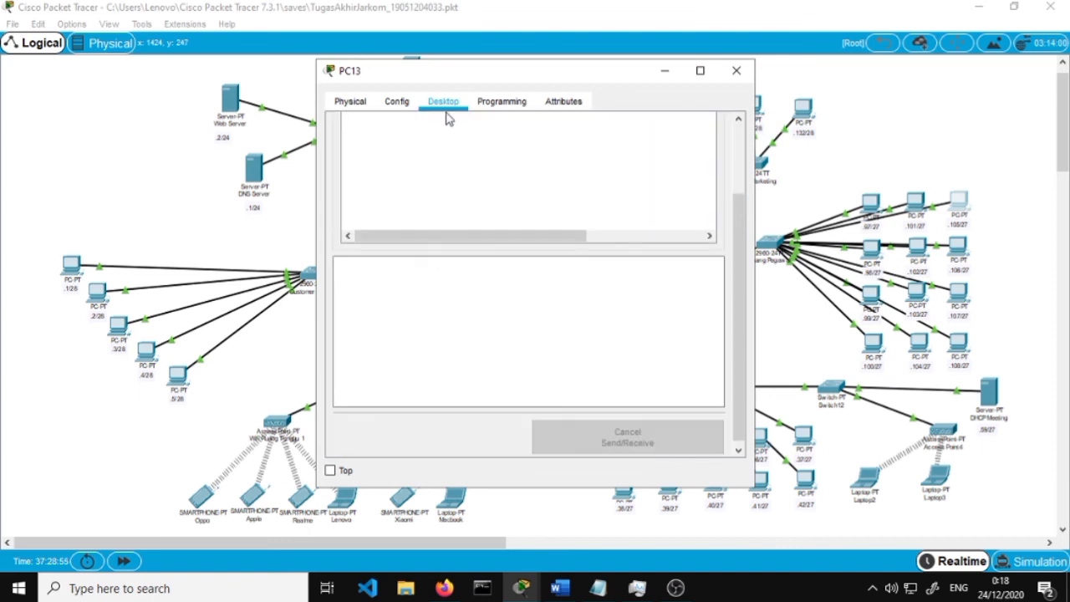
left_click(552, 175)
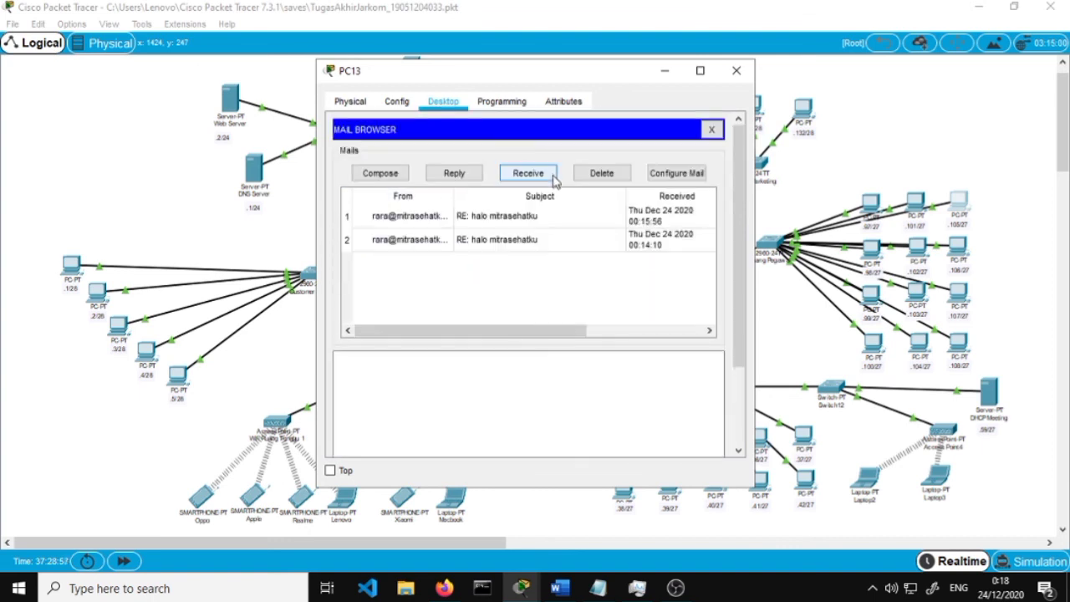
left_click(558, 224)
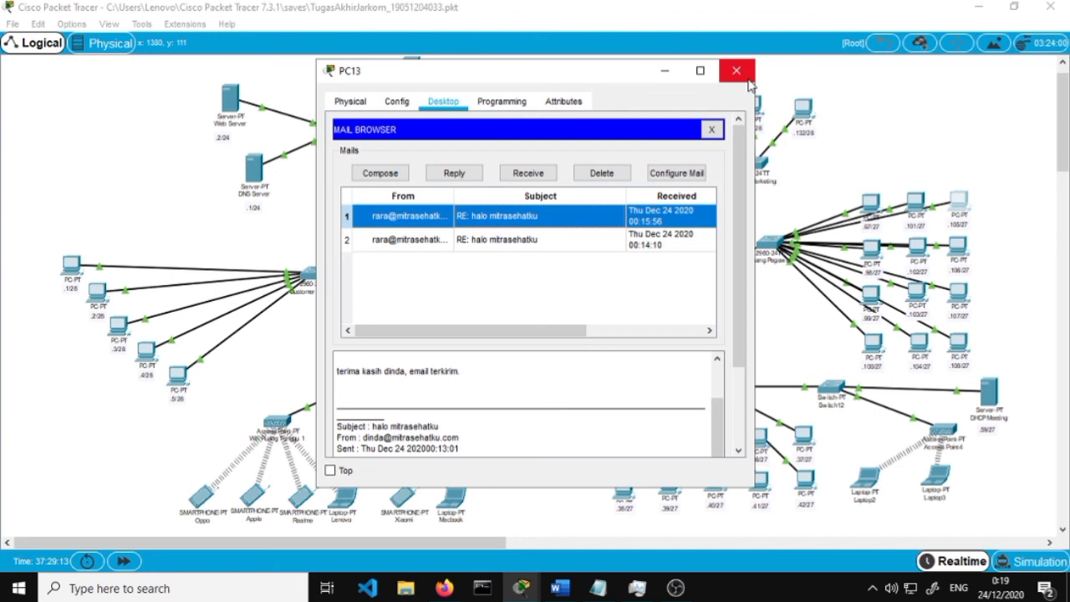
Close PC13's window and bring OBS Studio to the front
left_click(736, 72)
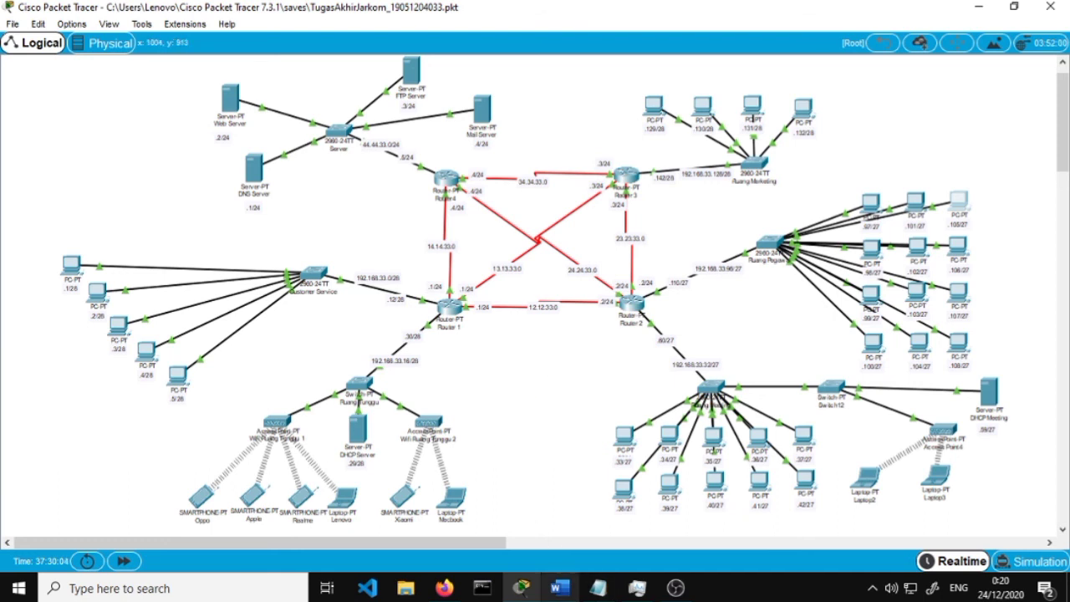
left_click(675, 588)
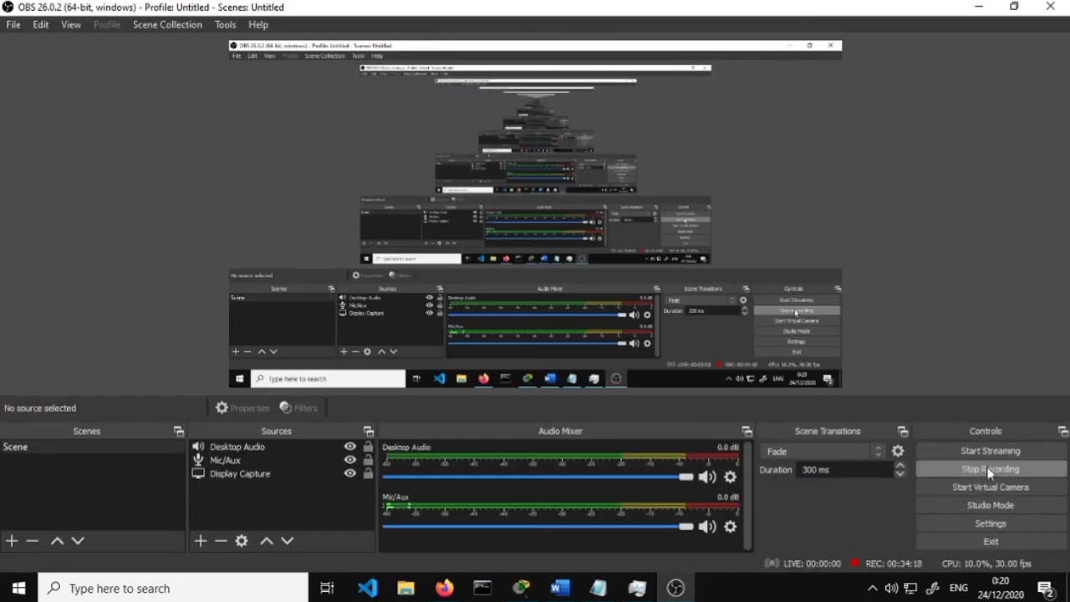